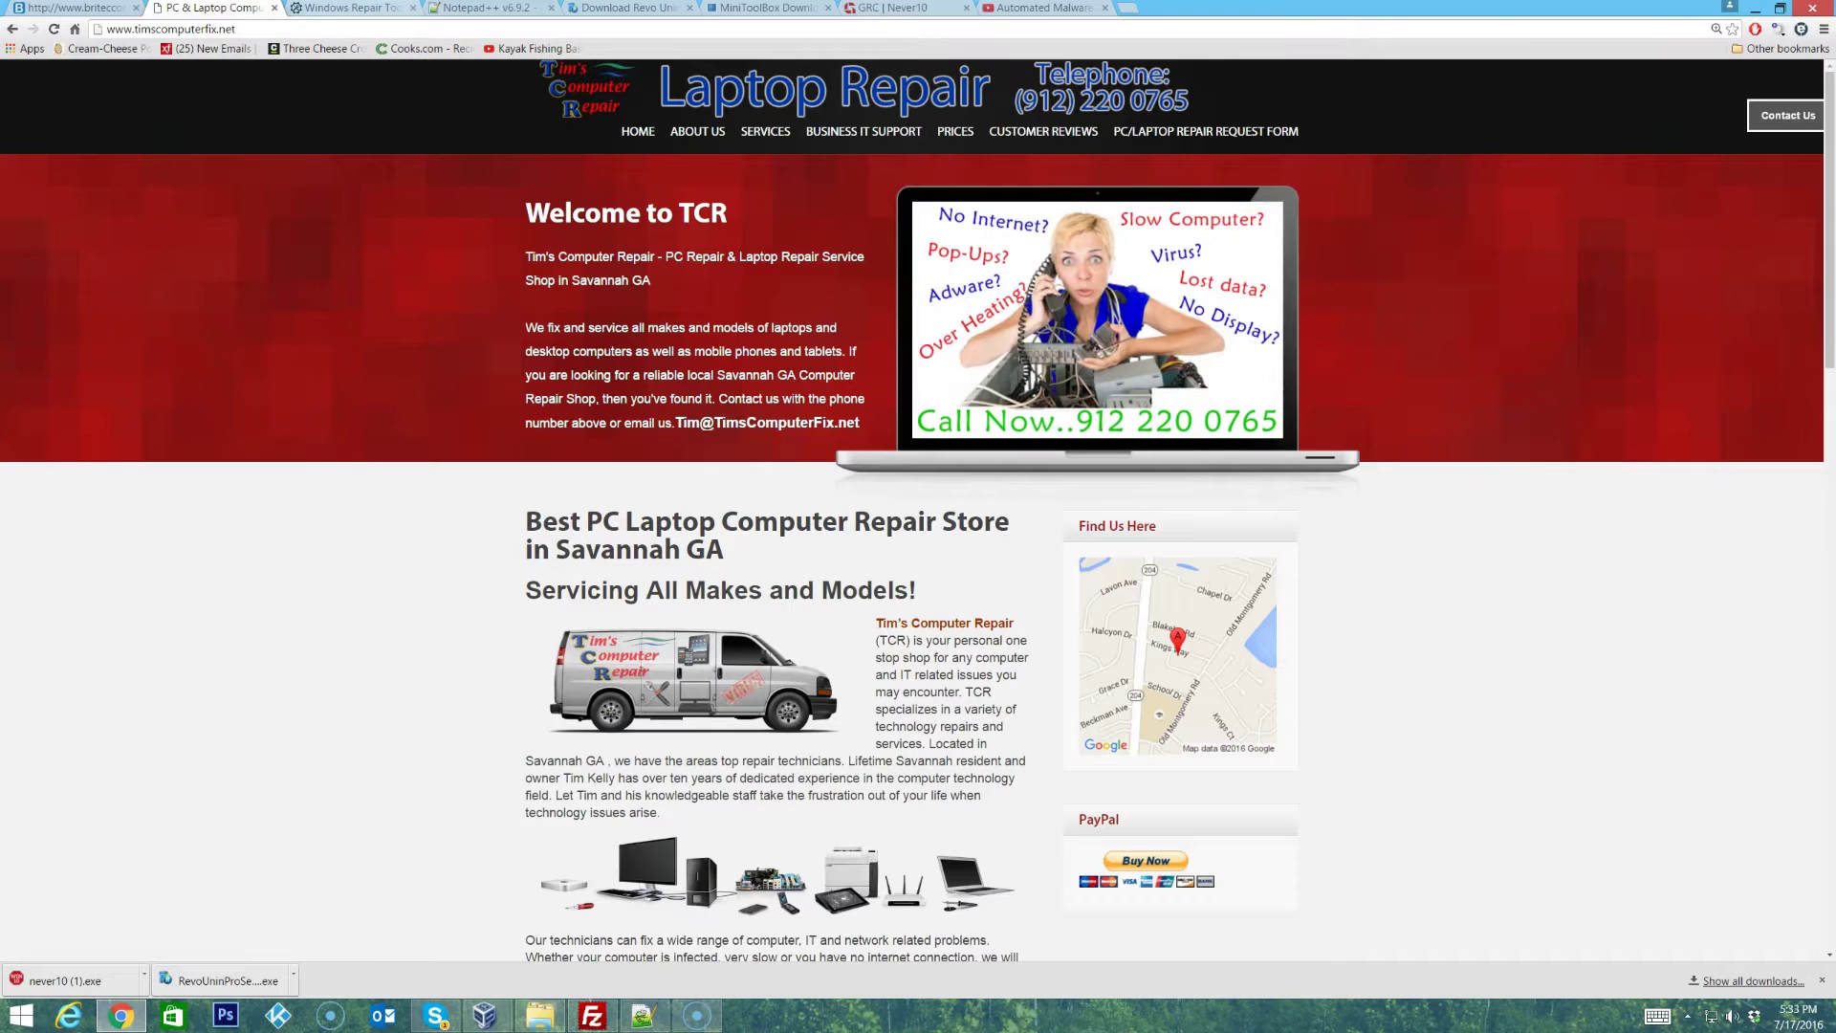
Switch to the Windows Repair Toolbox website and scroll down to its Download and Portable version links
click(347, 9)
click(334, 350)
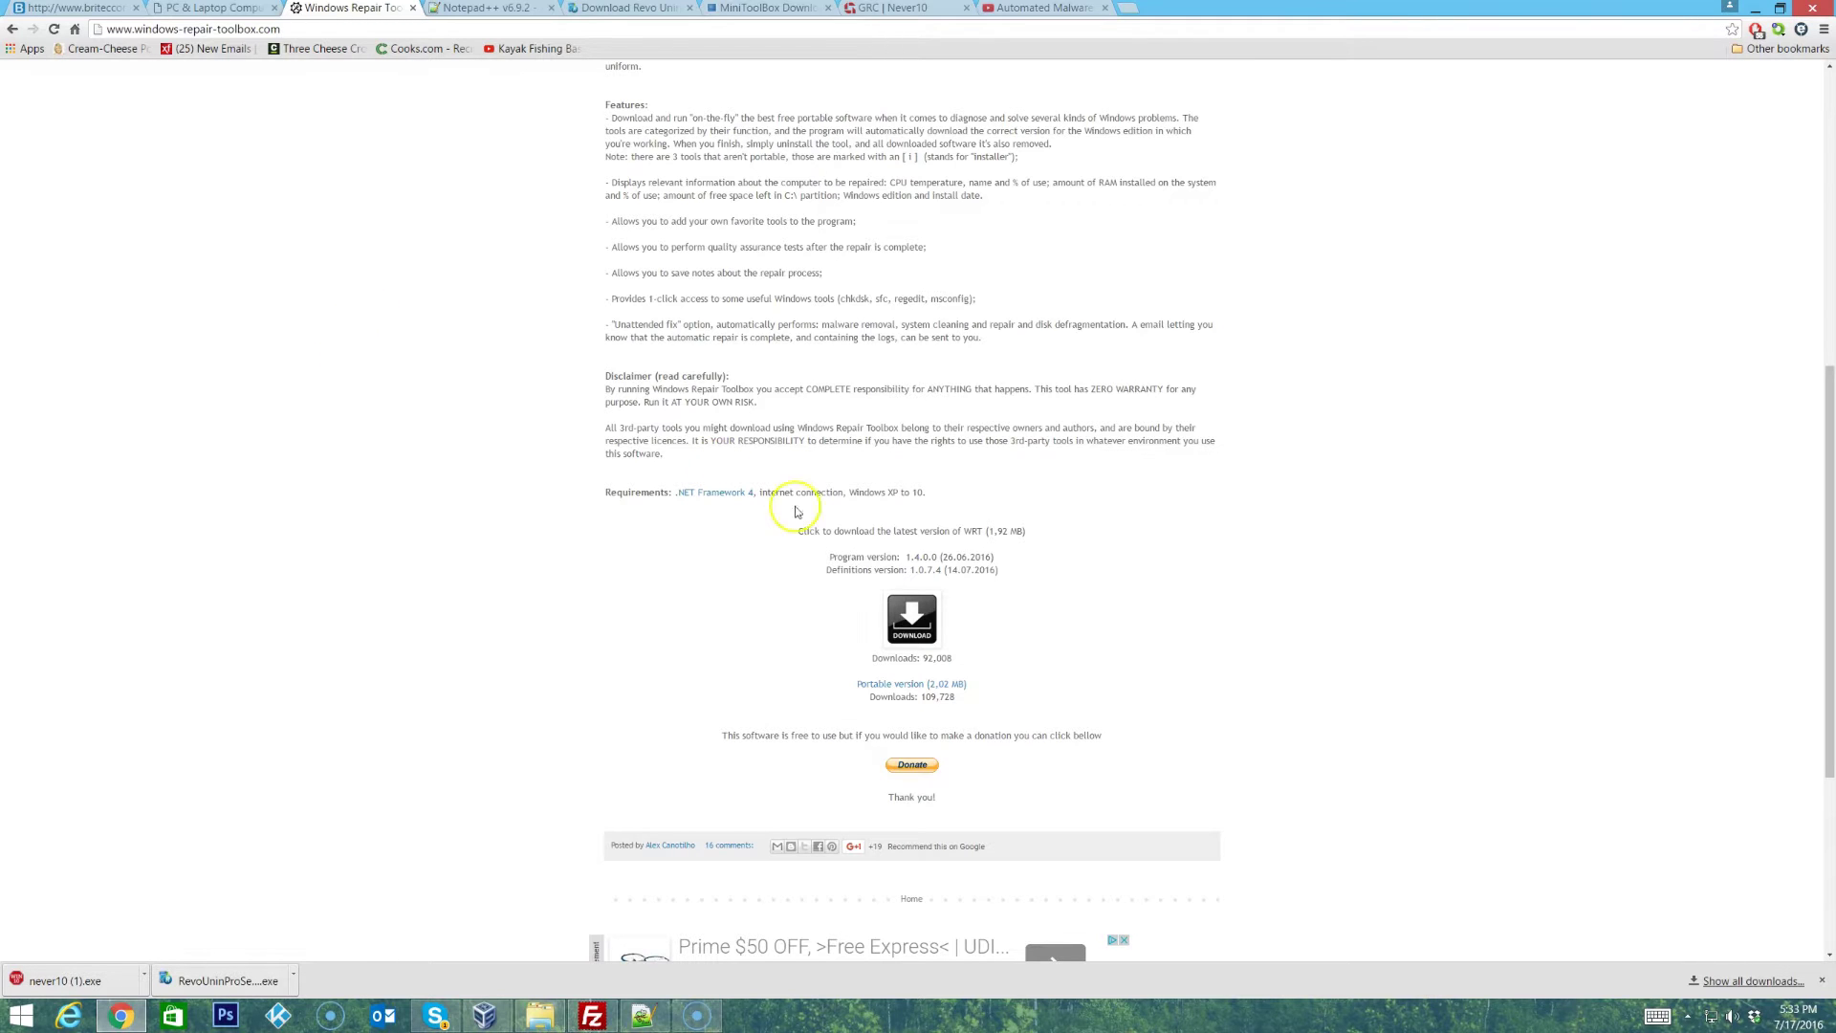
scroll(934, 569, up, 7)
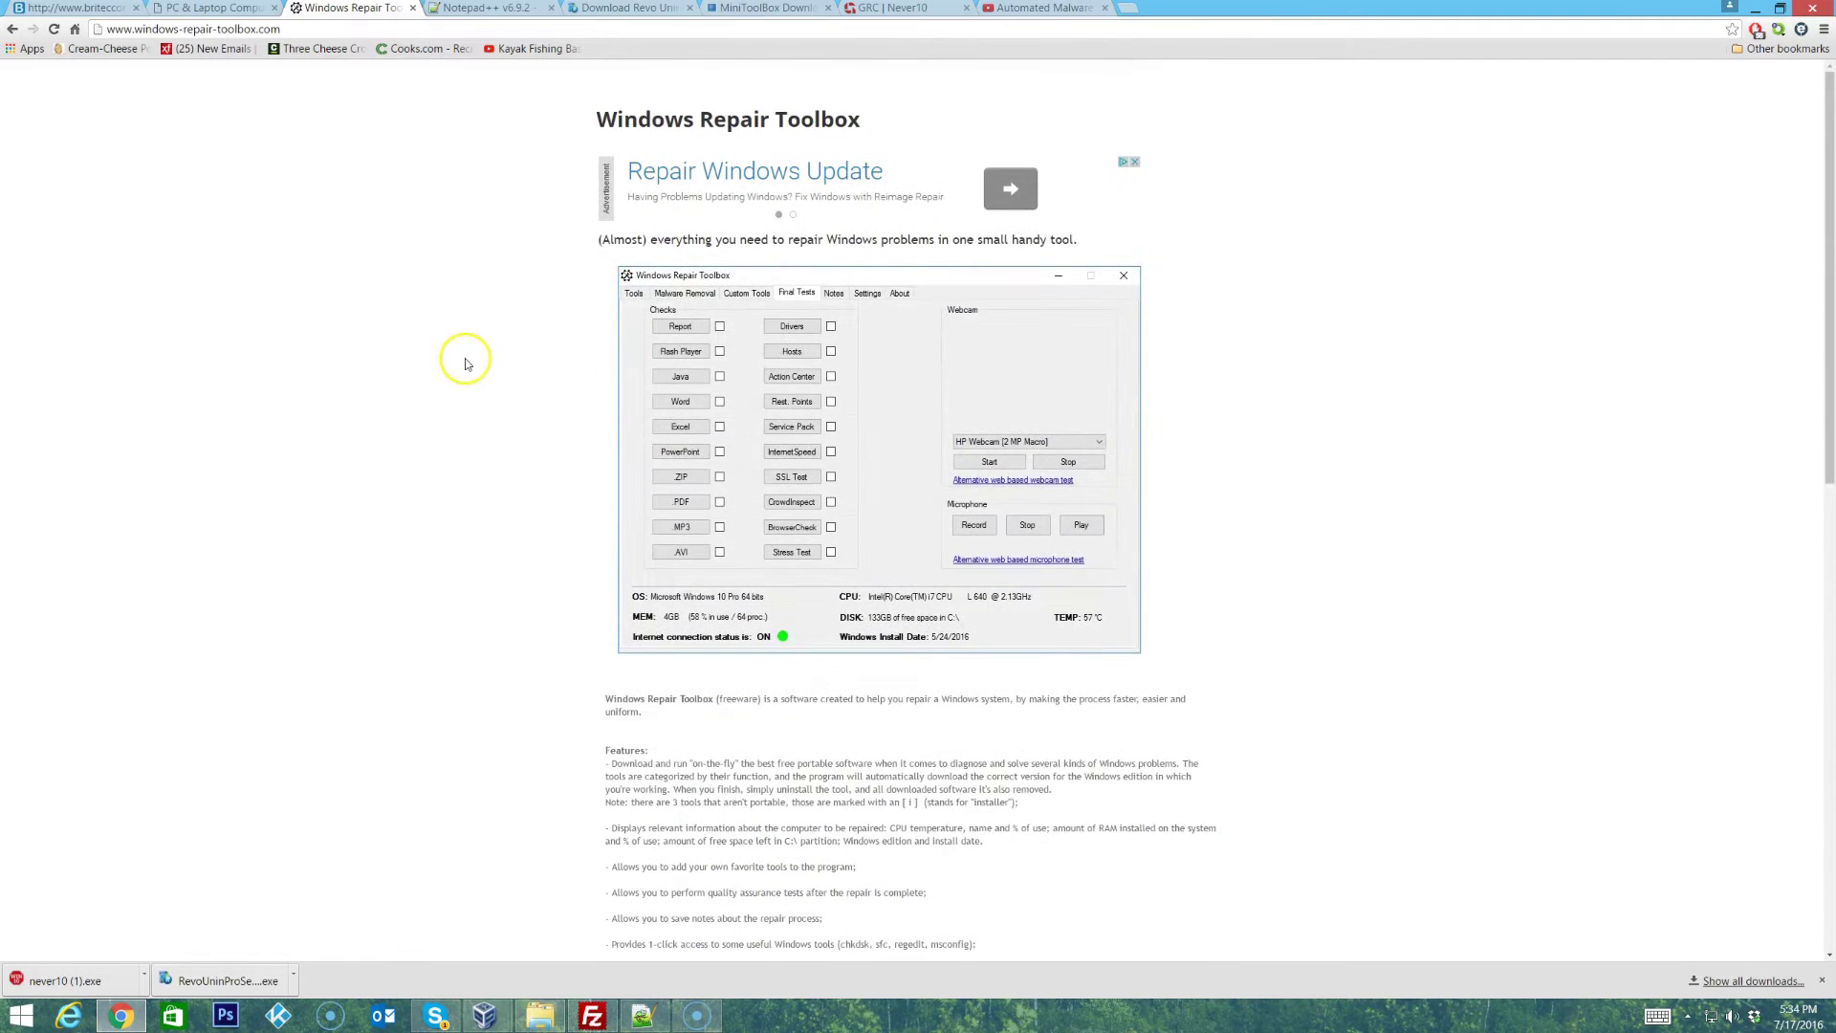
scroll(466, 364, down, 5)
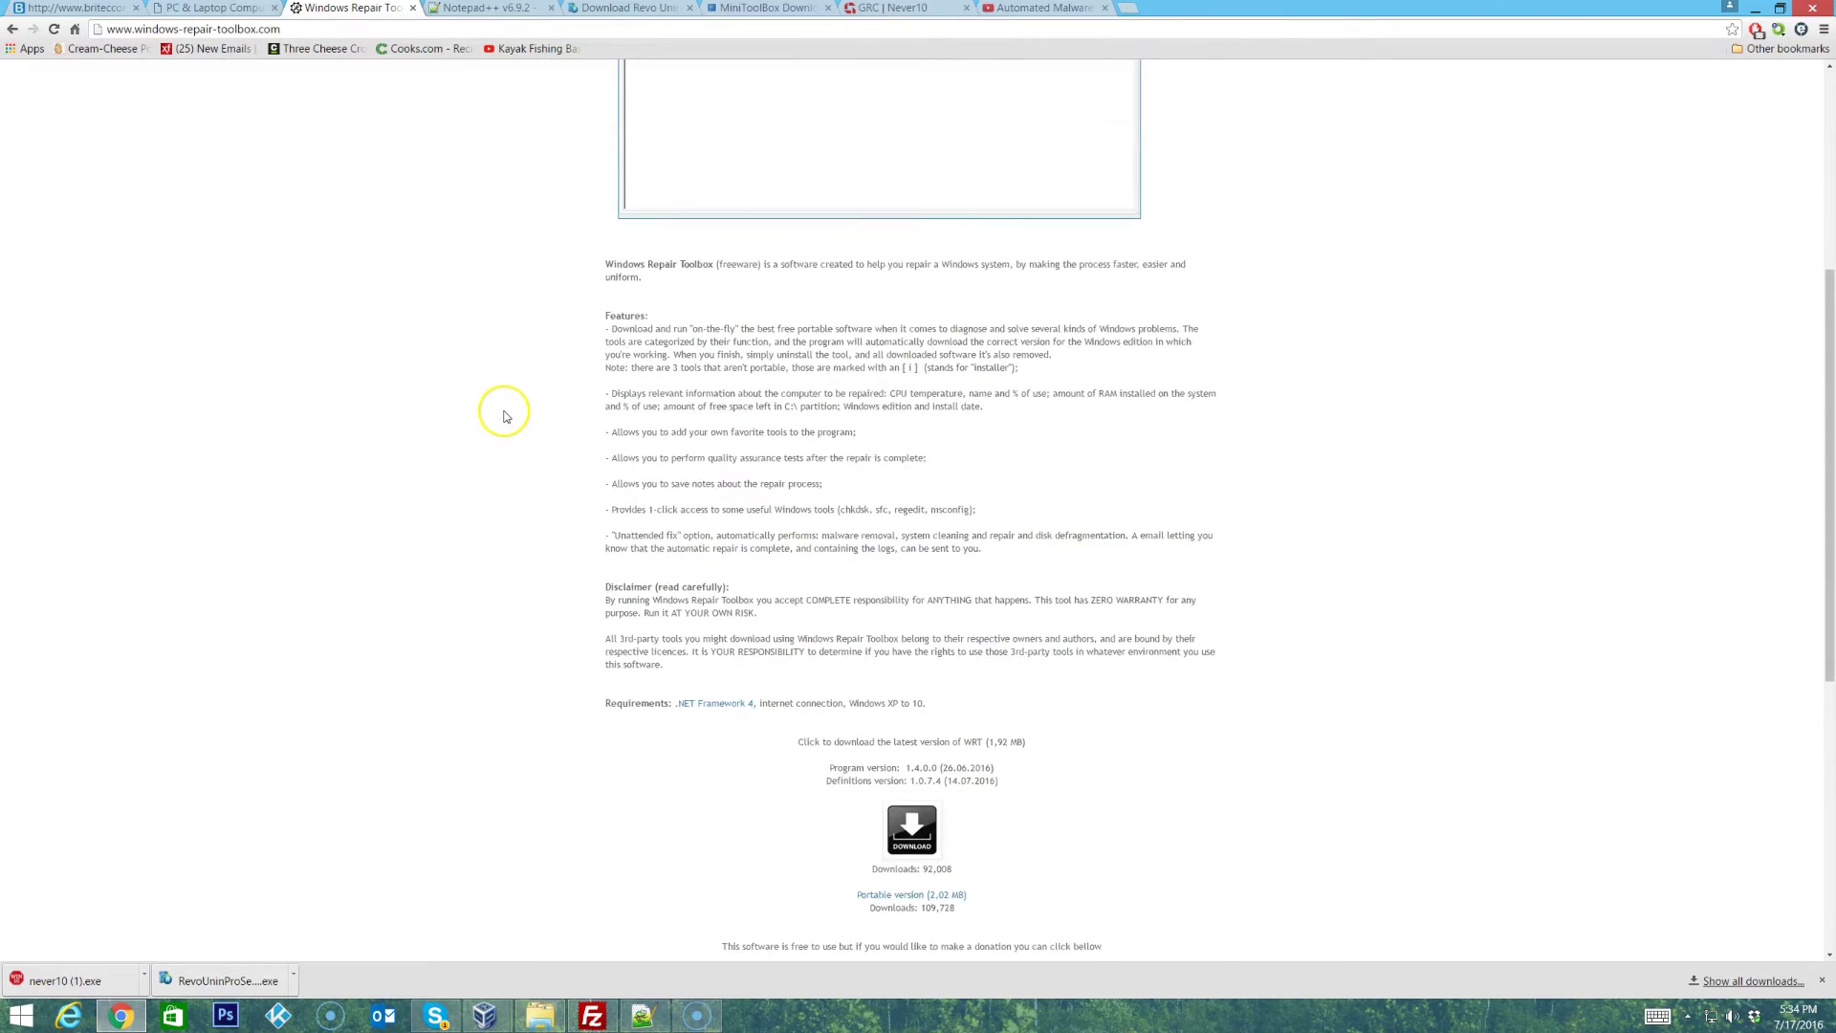
scroll(506, 417, down, 1)
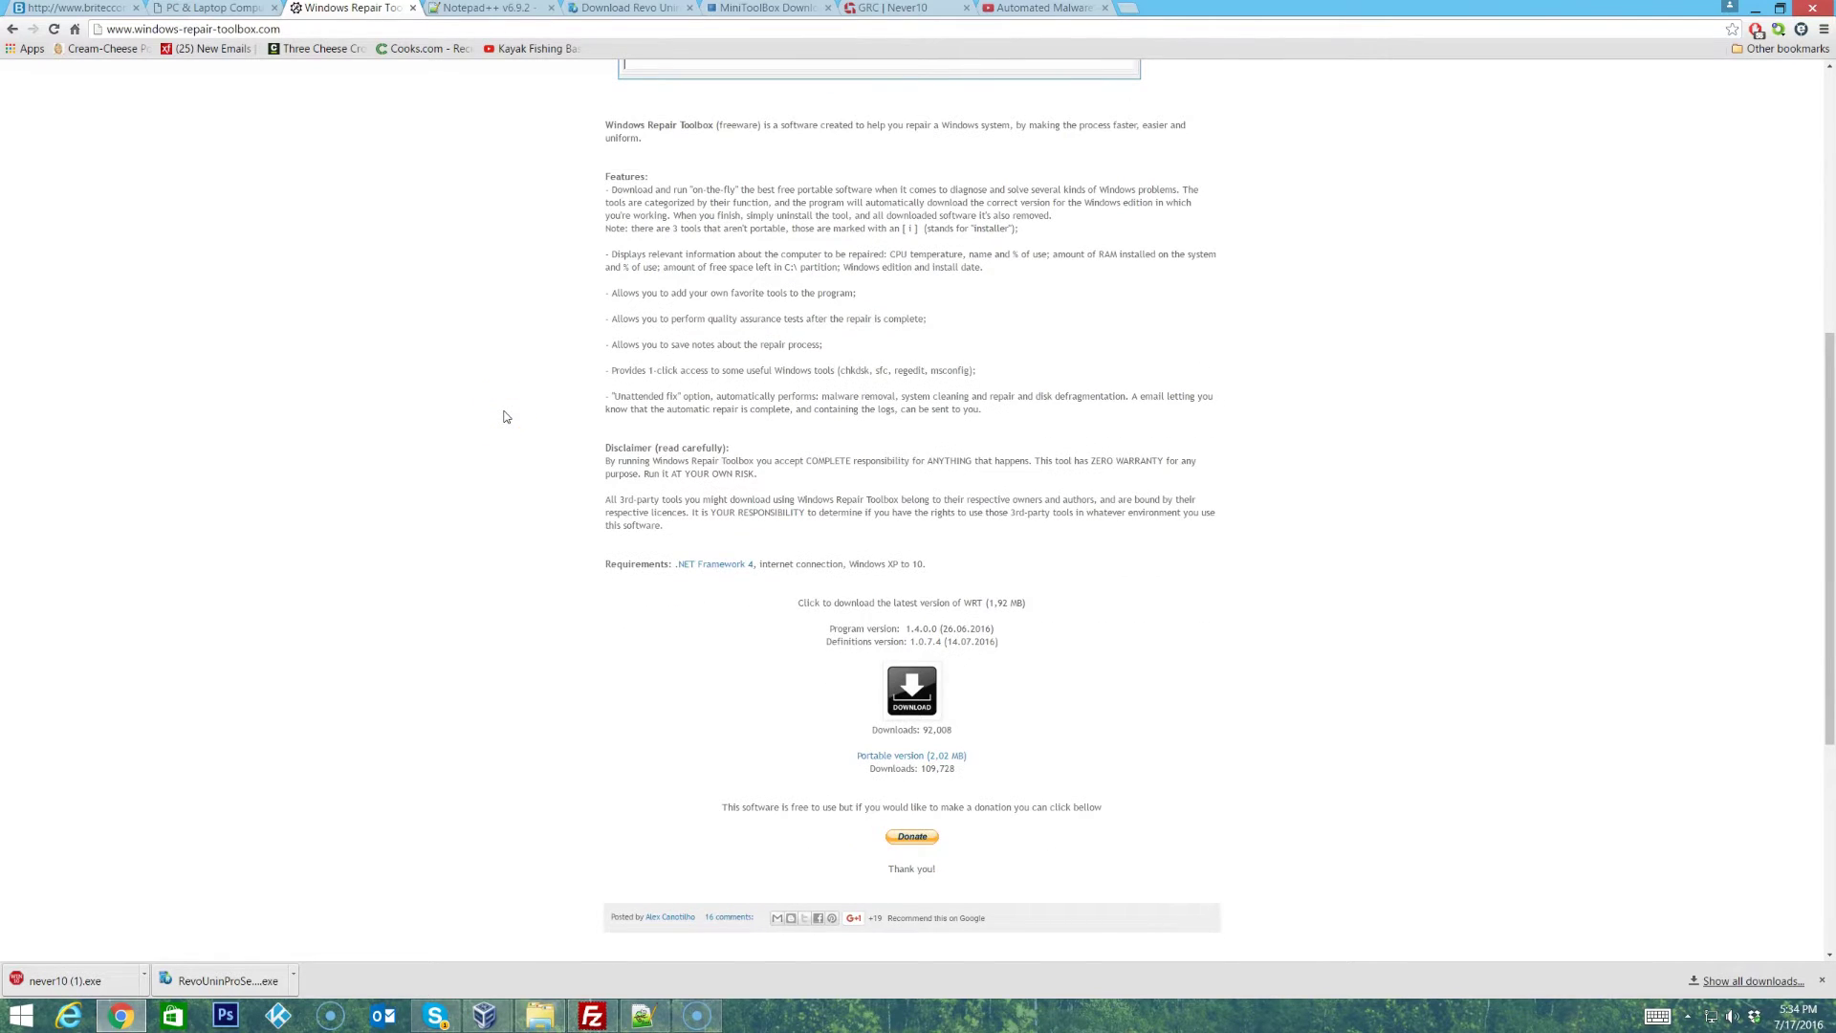
scroll(402, 413, down, 1)
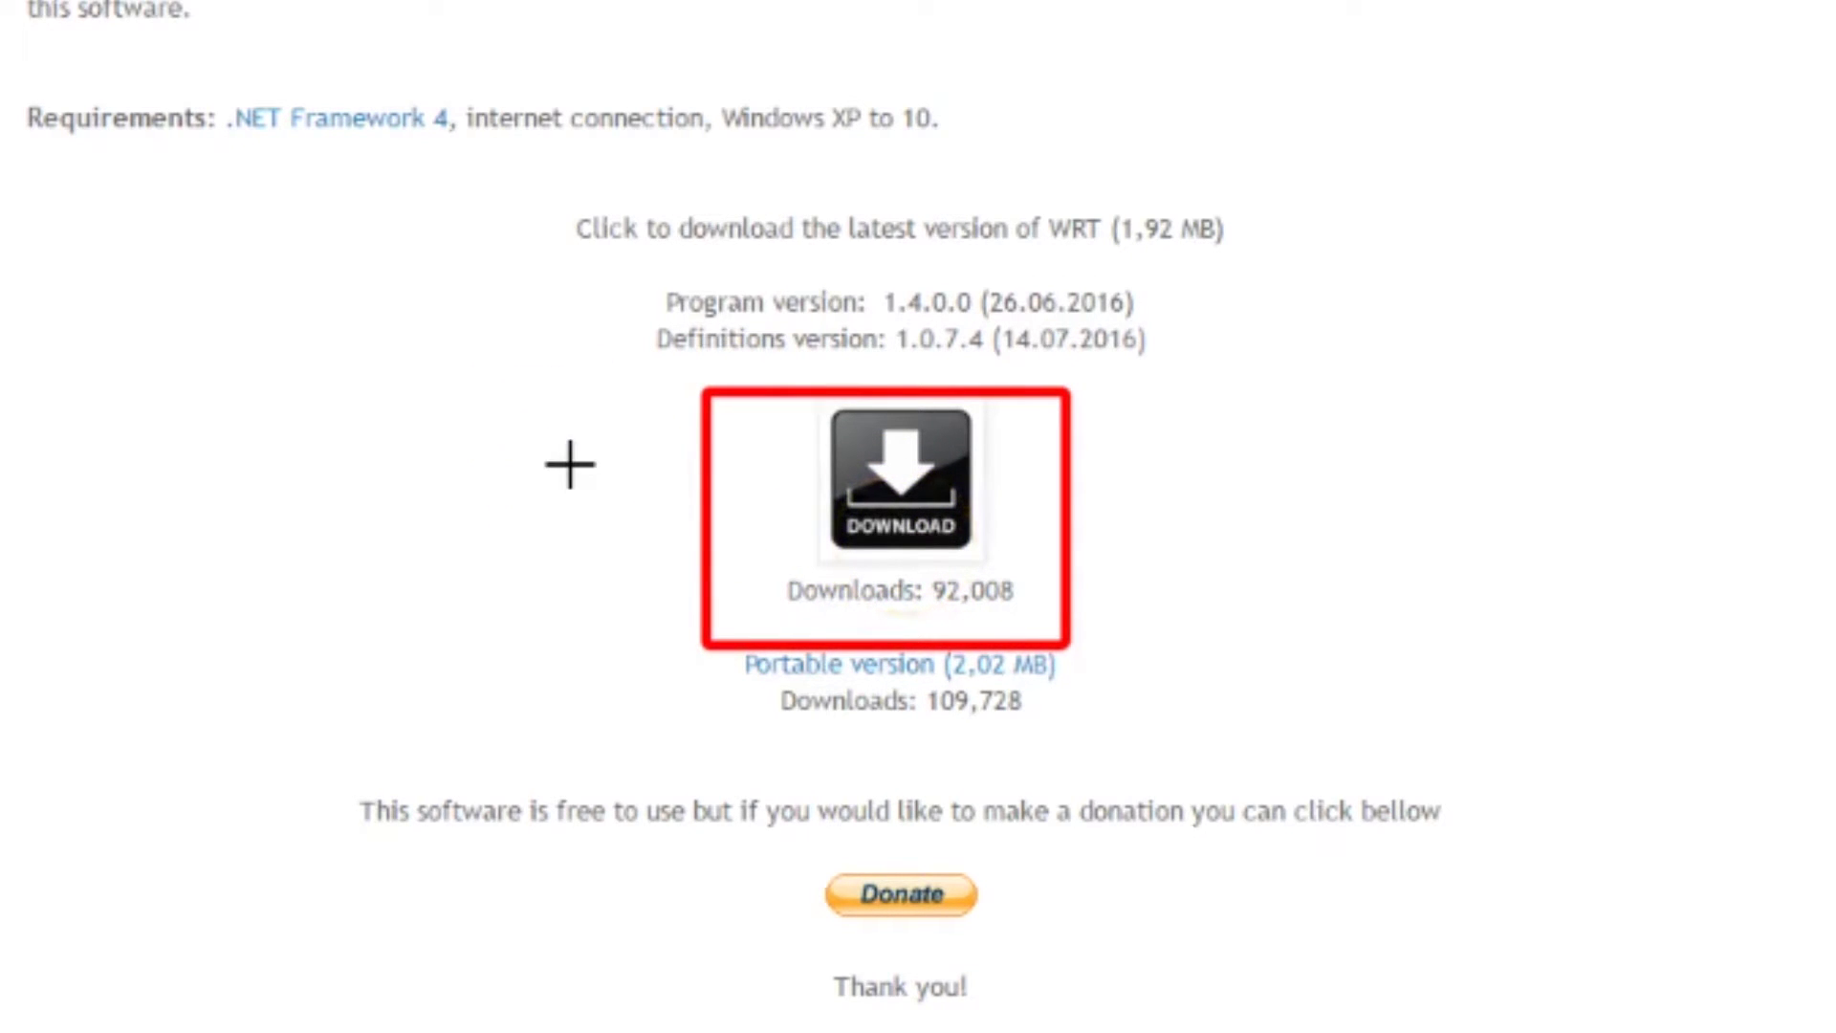
Download the 2,02 MB portable version of Windows Repair Toolbox
key(Escape)
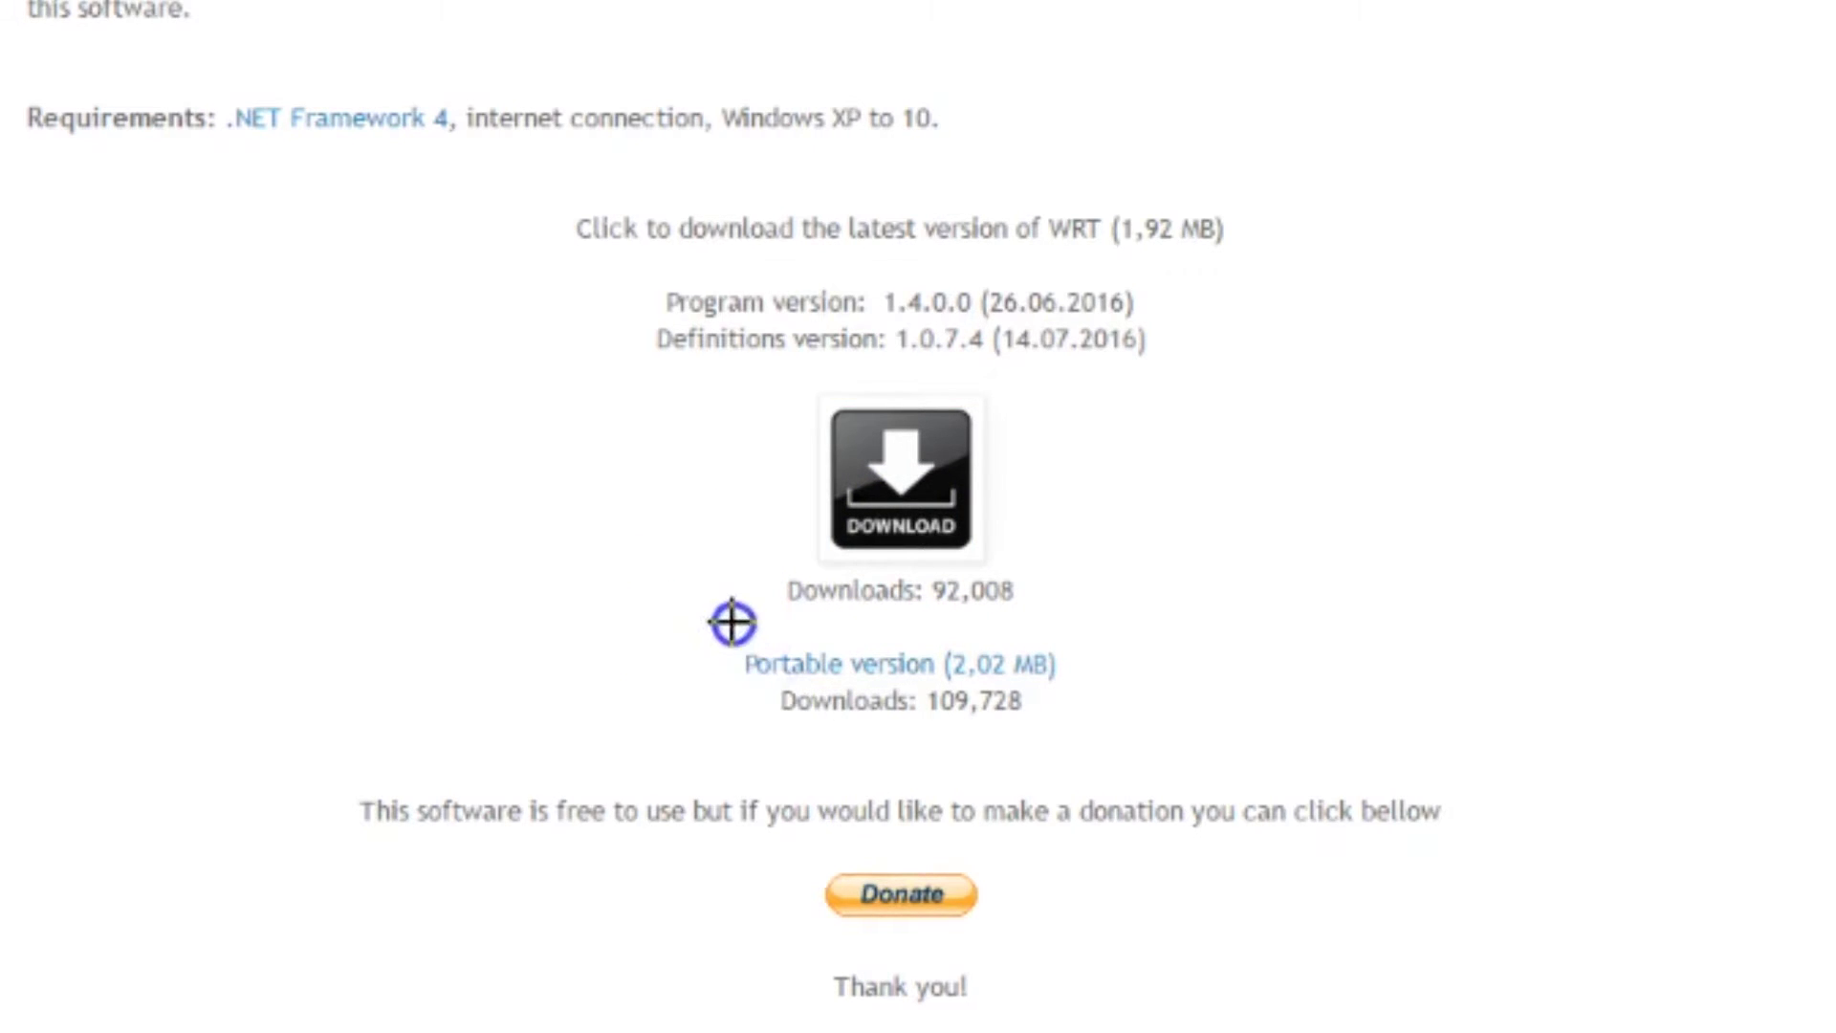
drag(724, 615, 1033, 745)
key(Escape)
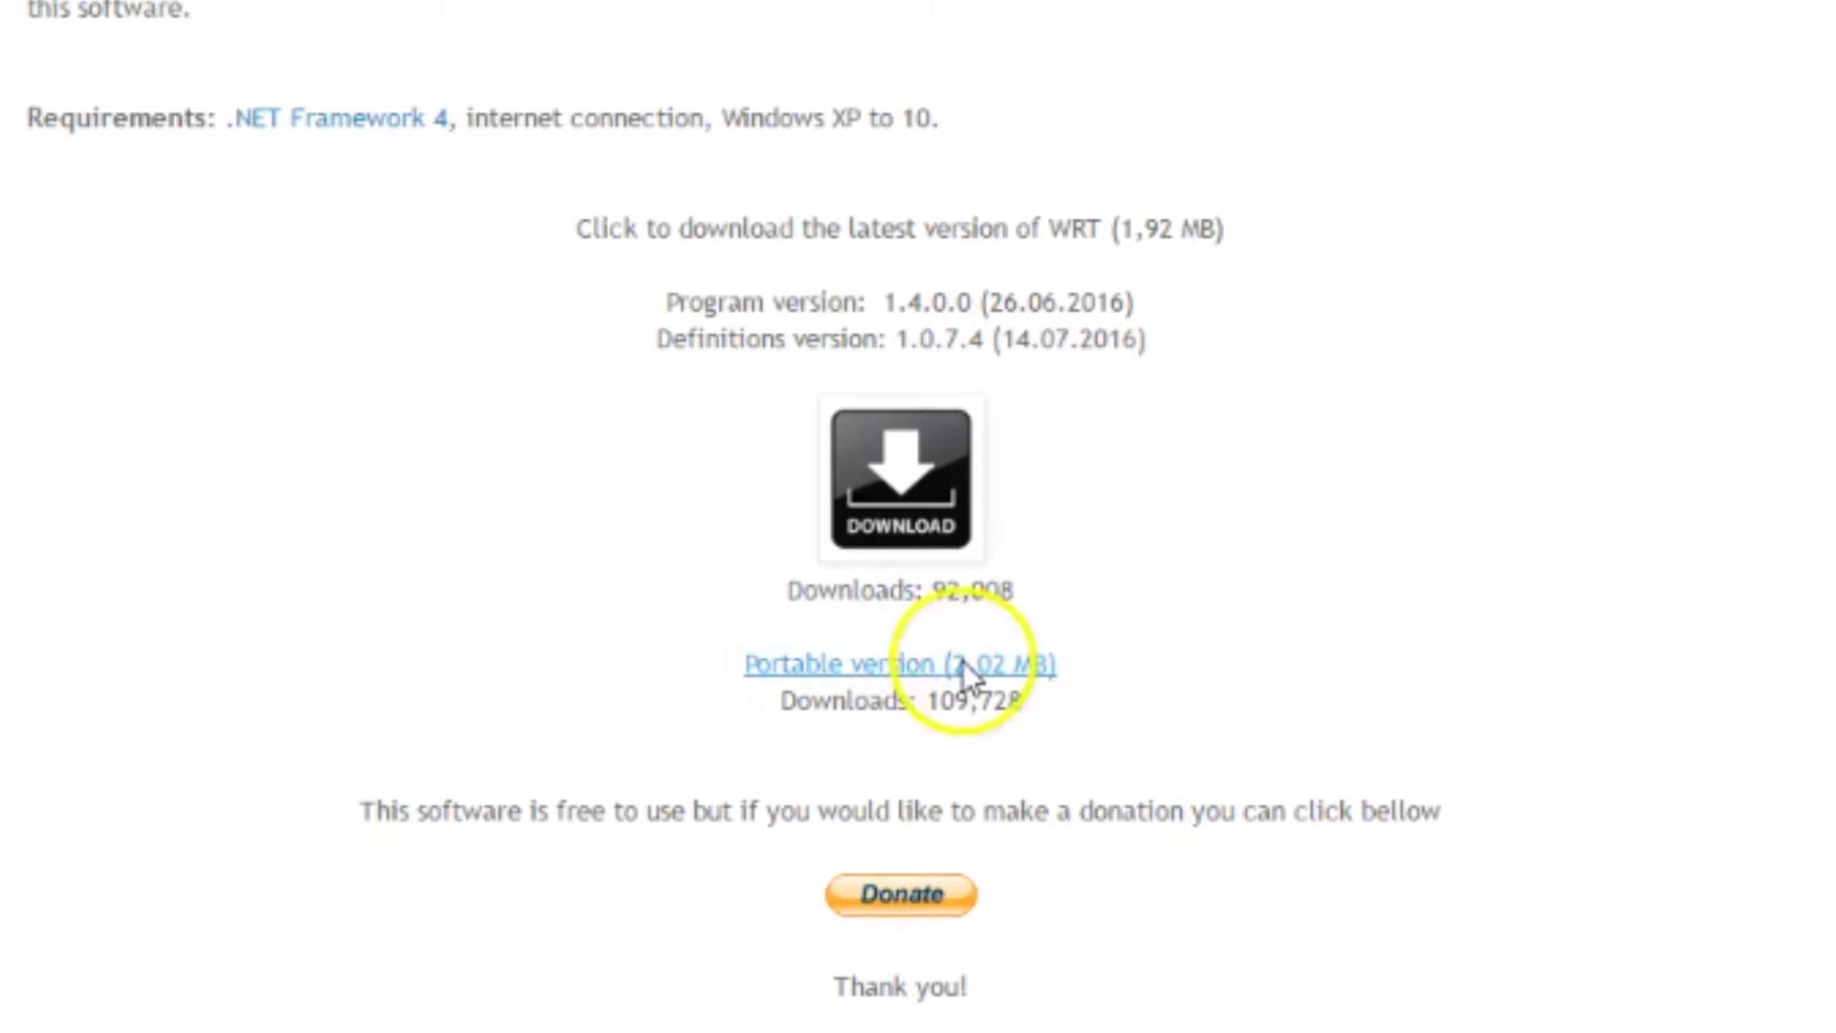
click(821, 669)
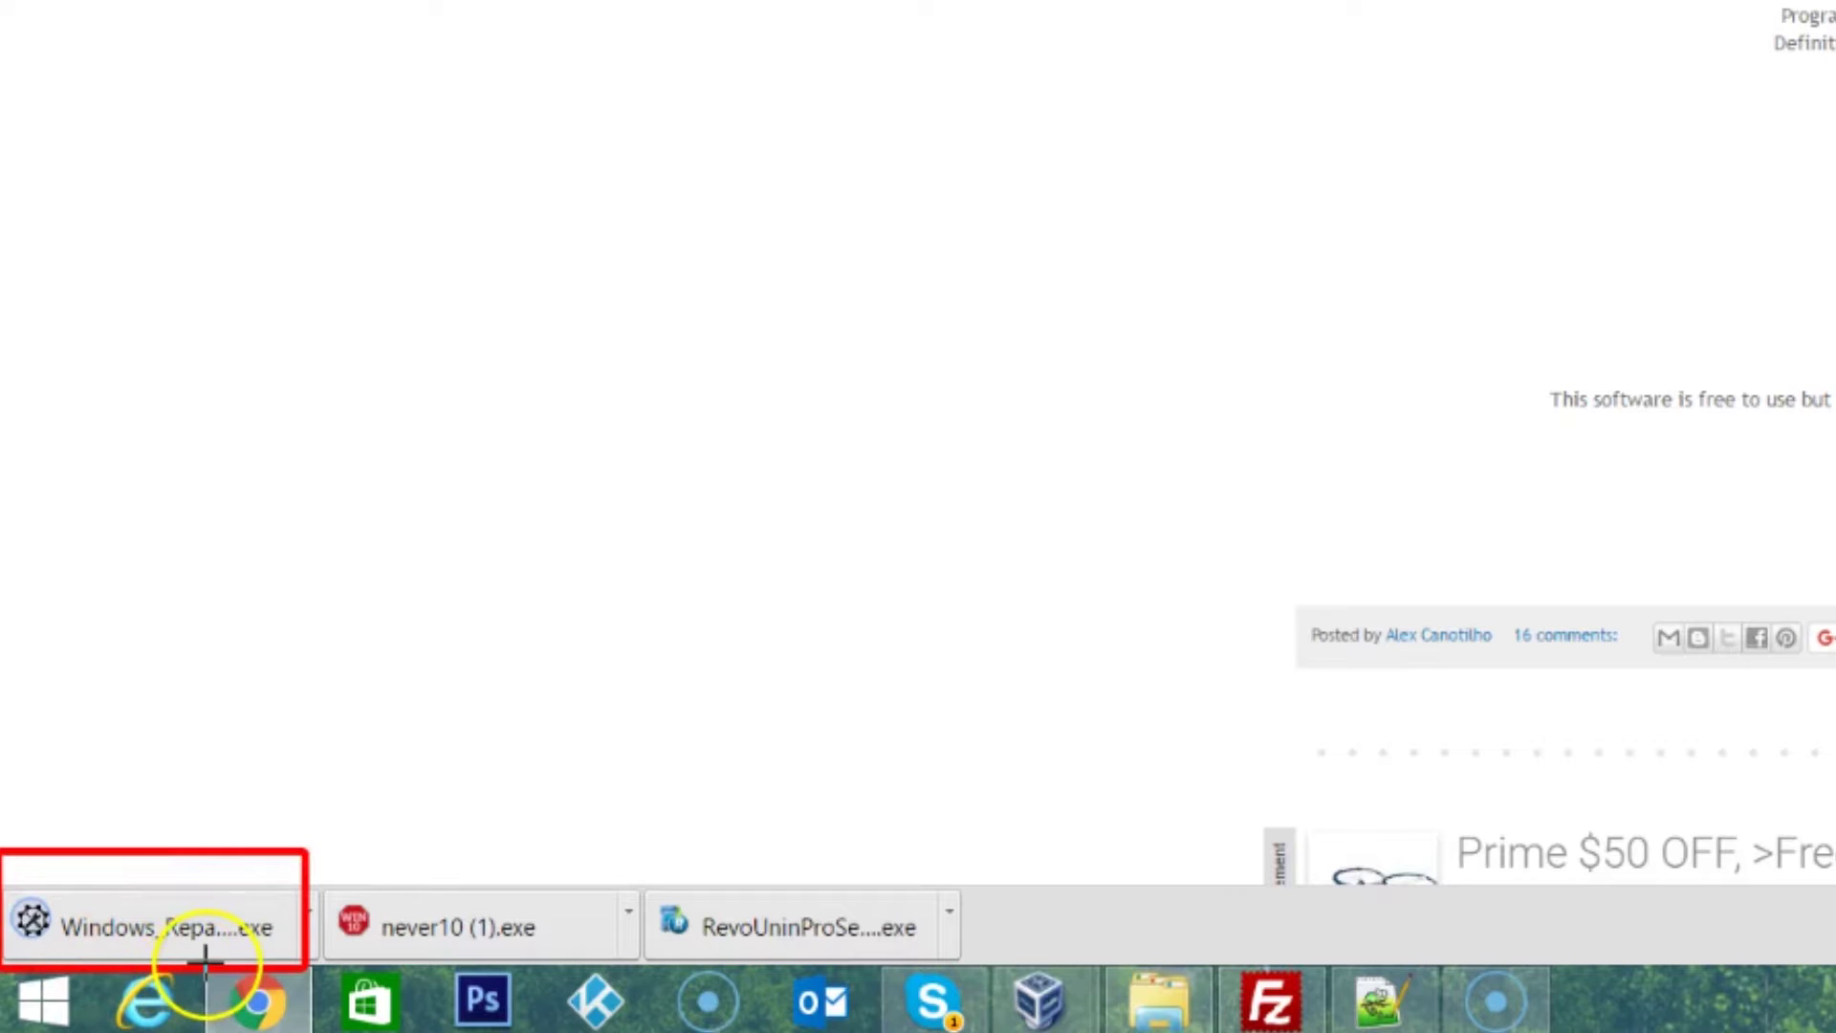
Run the downloaded portable exe, accept the licence and dismiss the 'Definitions updated!' notice
key(Escape)
click(307, 915)
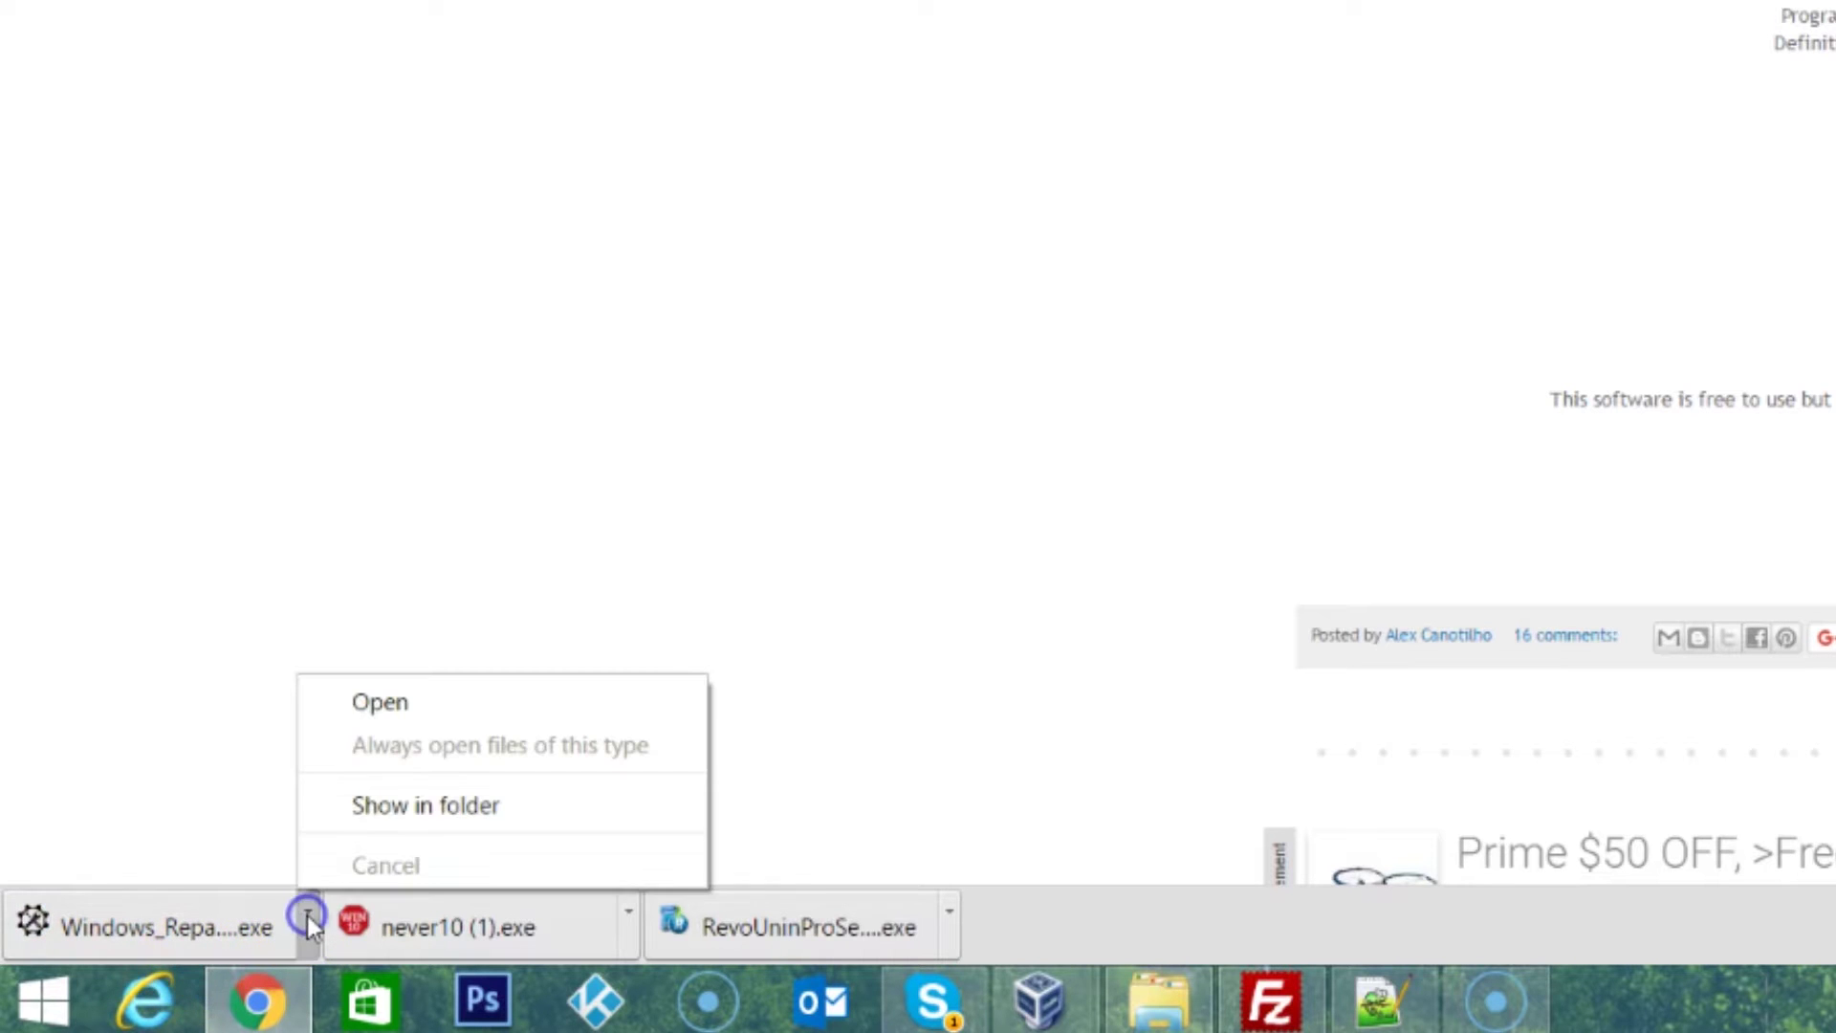
click(381, 705)
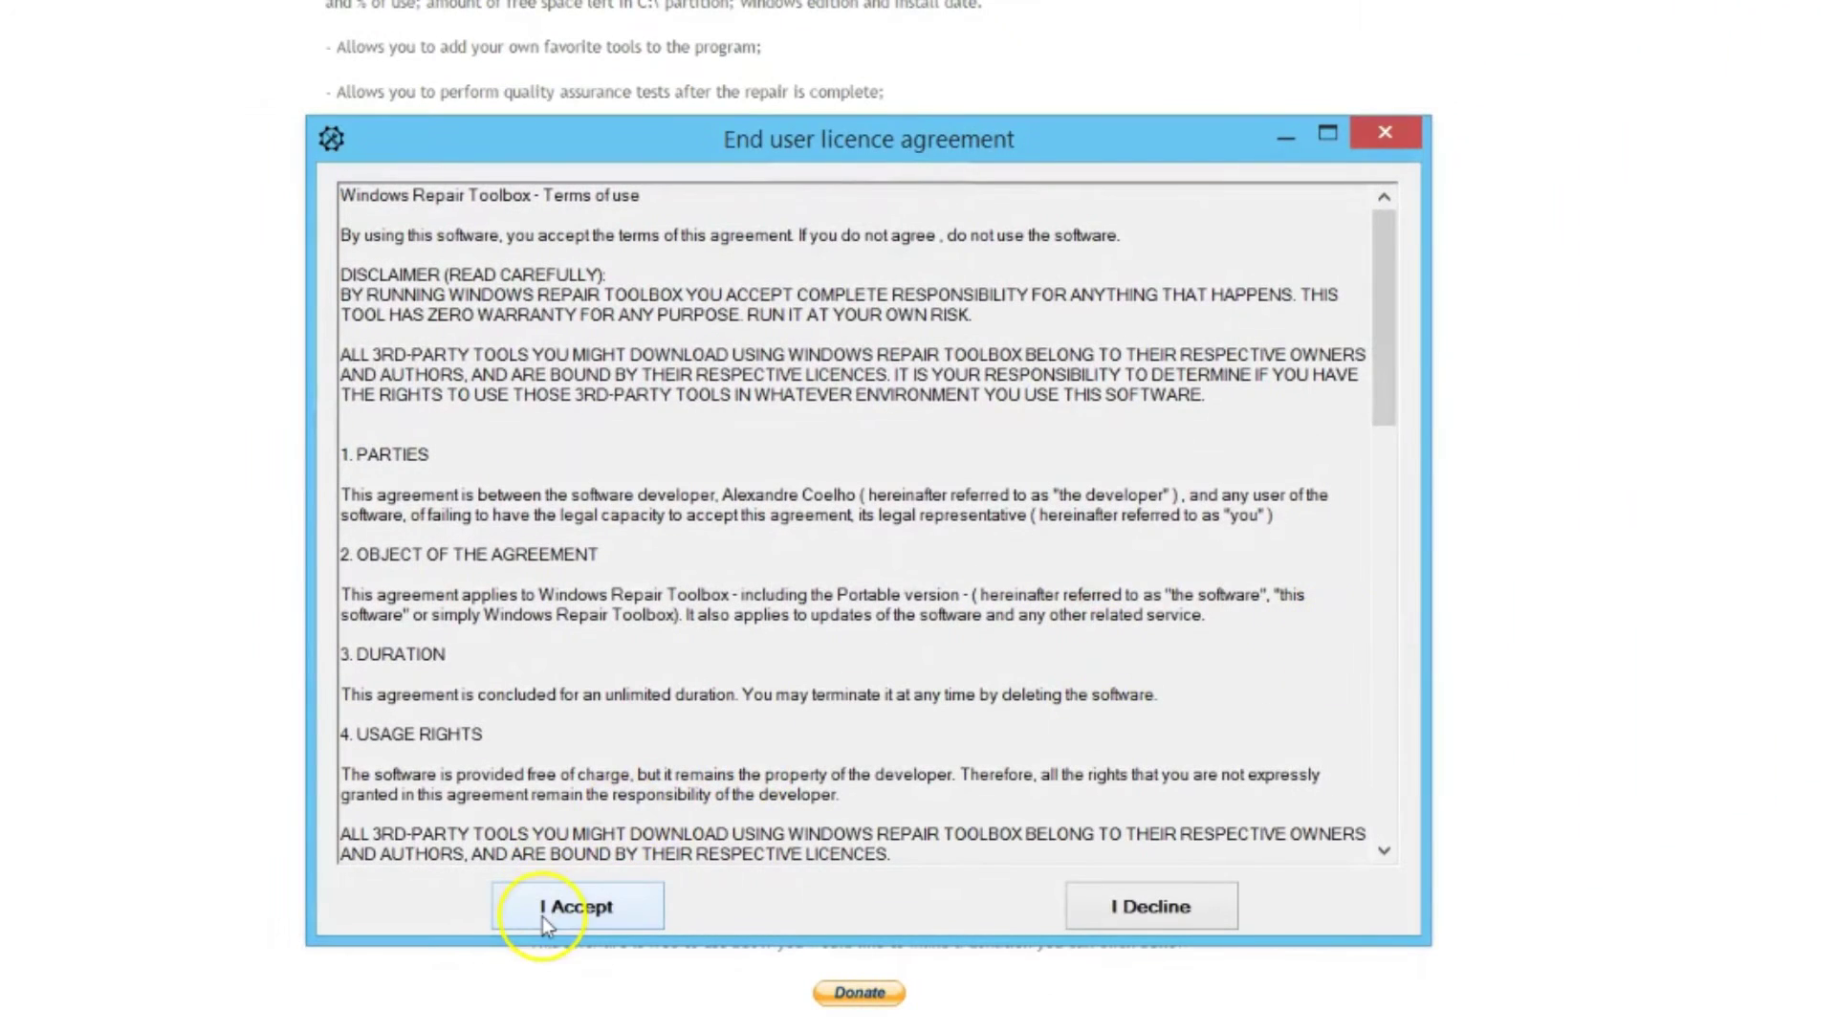
click(543, 916)
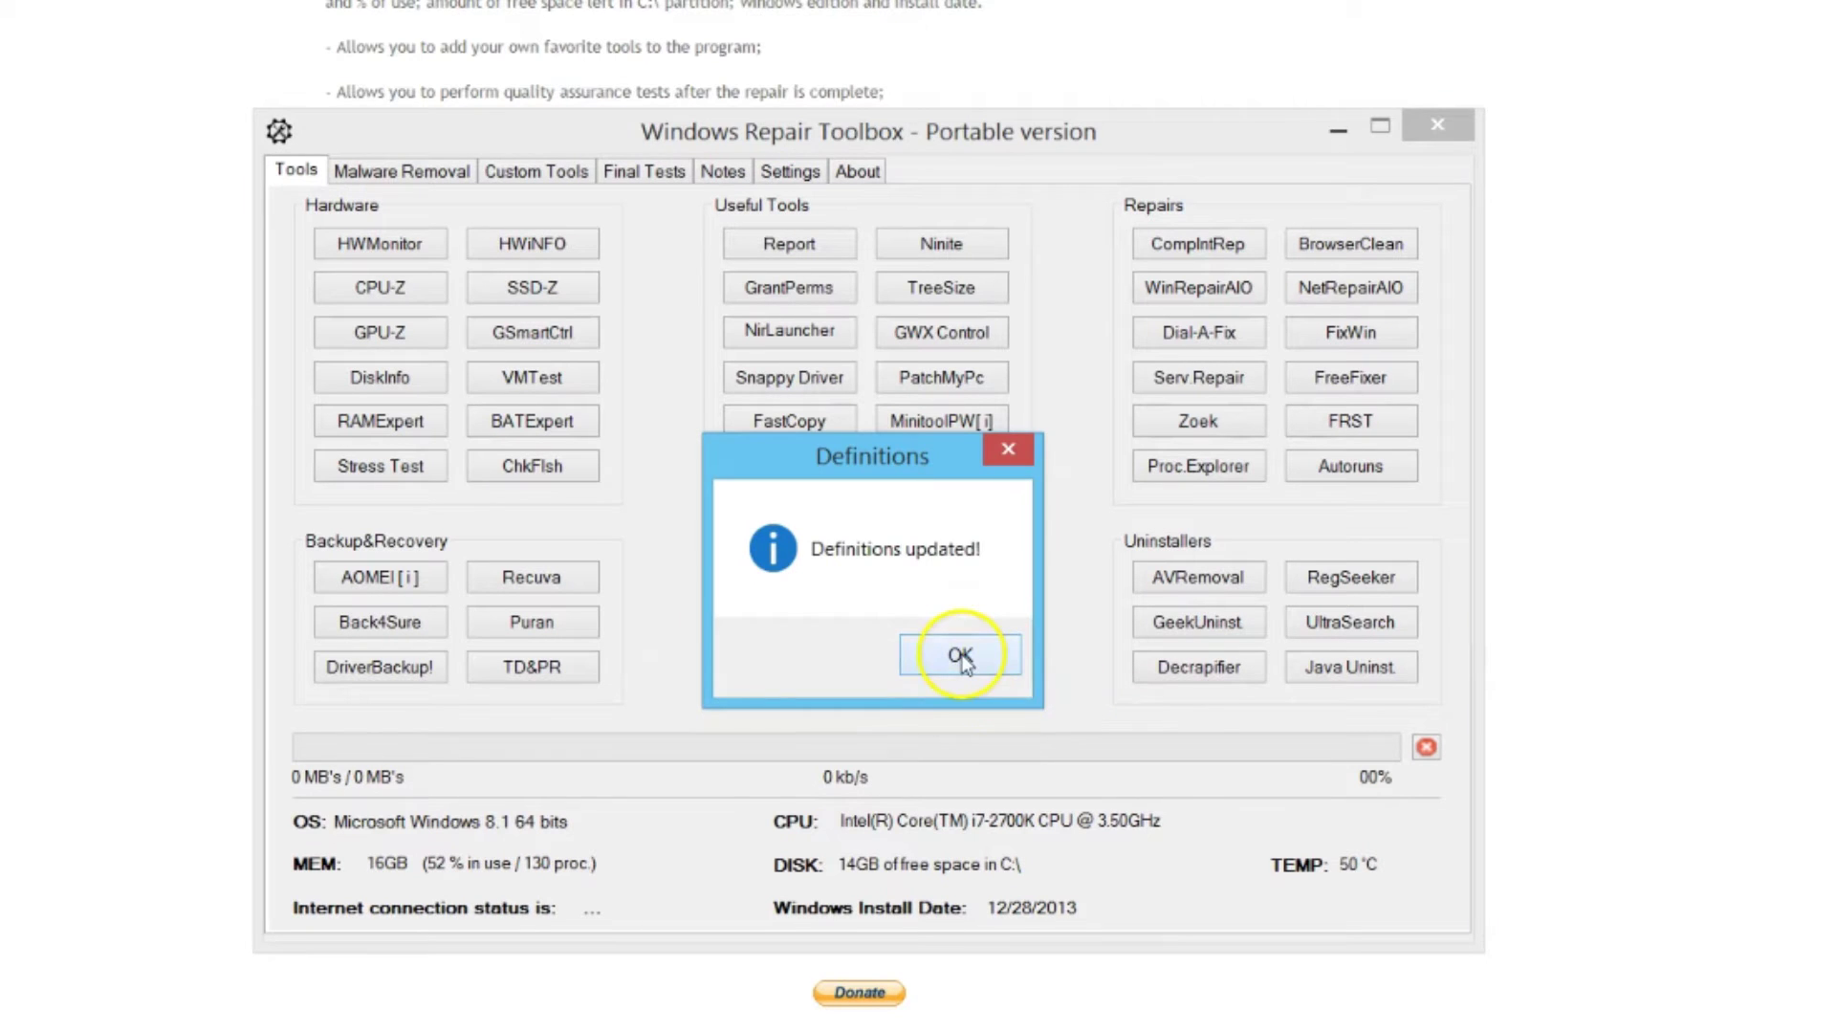
click(958, 654)
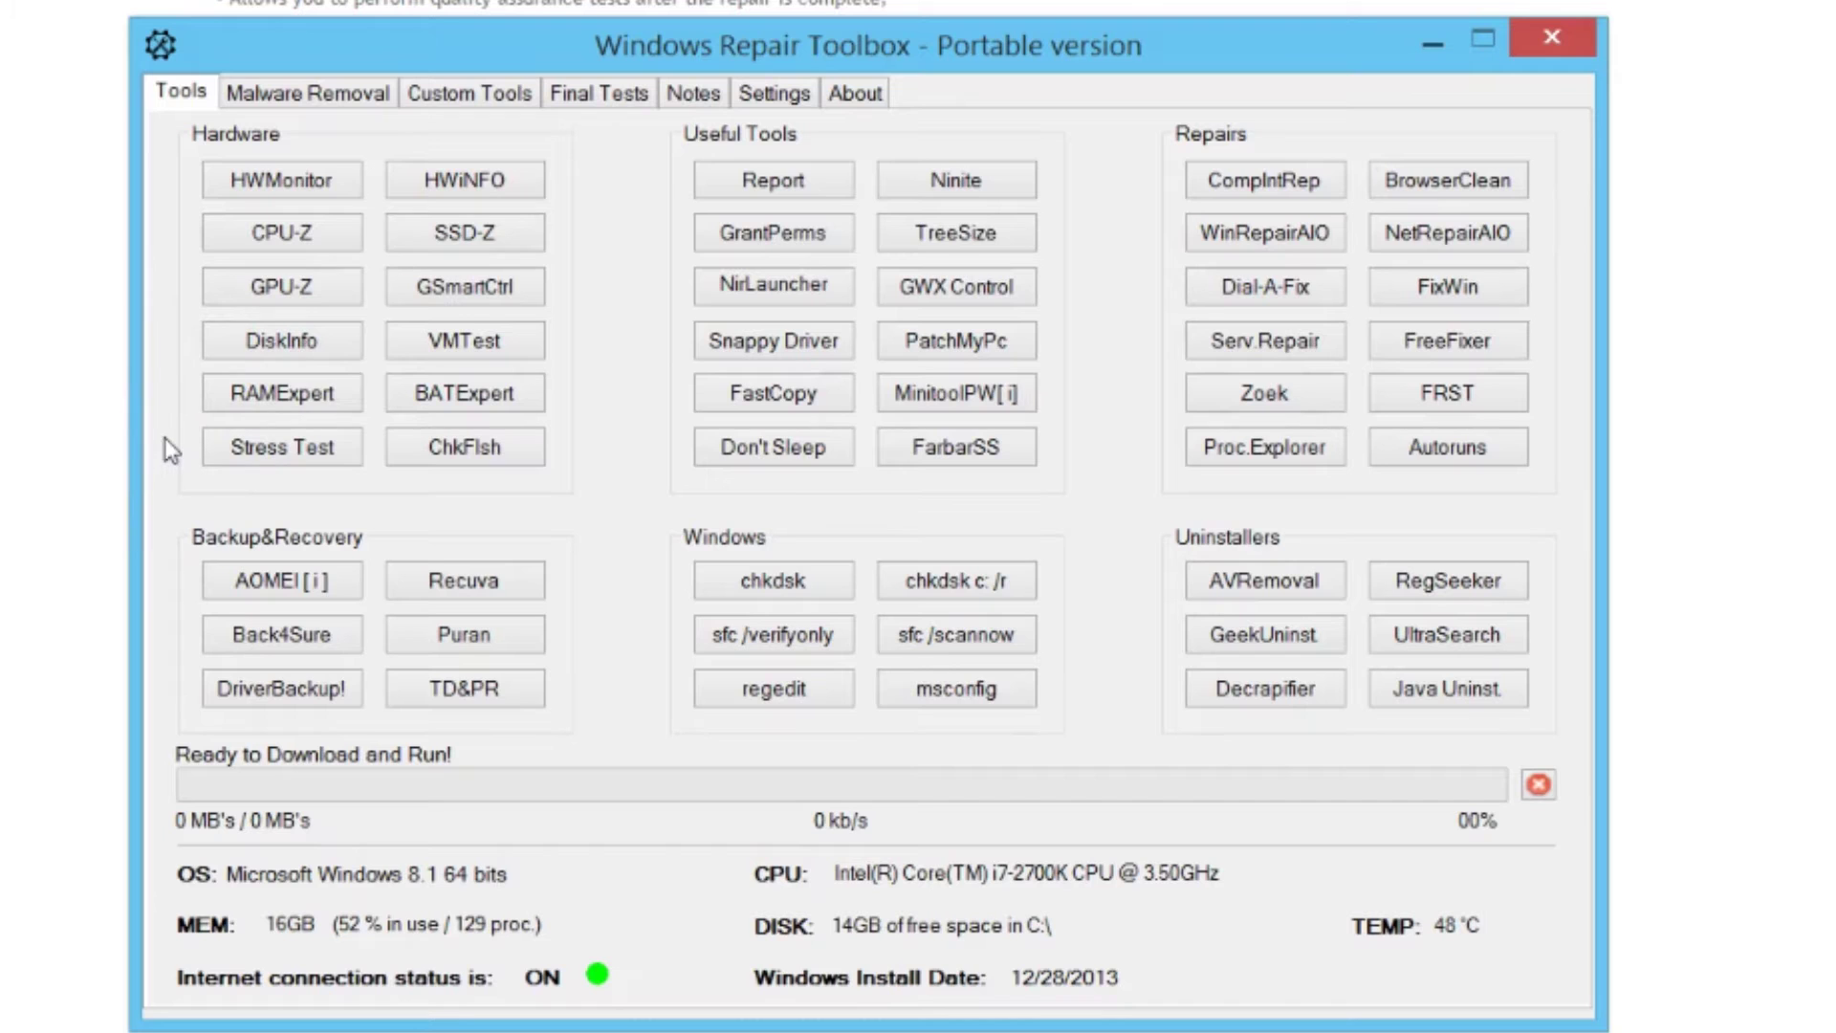
Look through the Malware Removal tools, then view the About page showing version 1.4.0.0
click(453, 682)
click(336, 91)
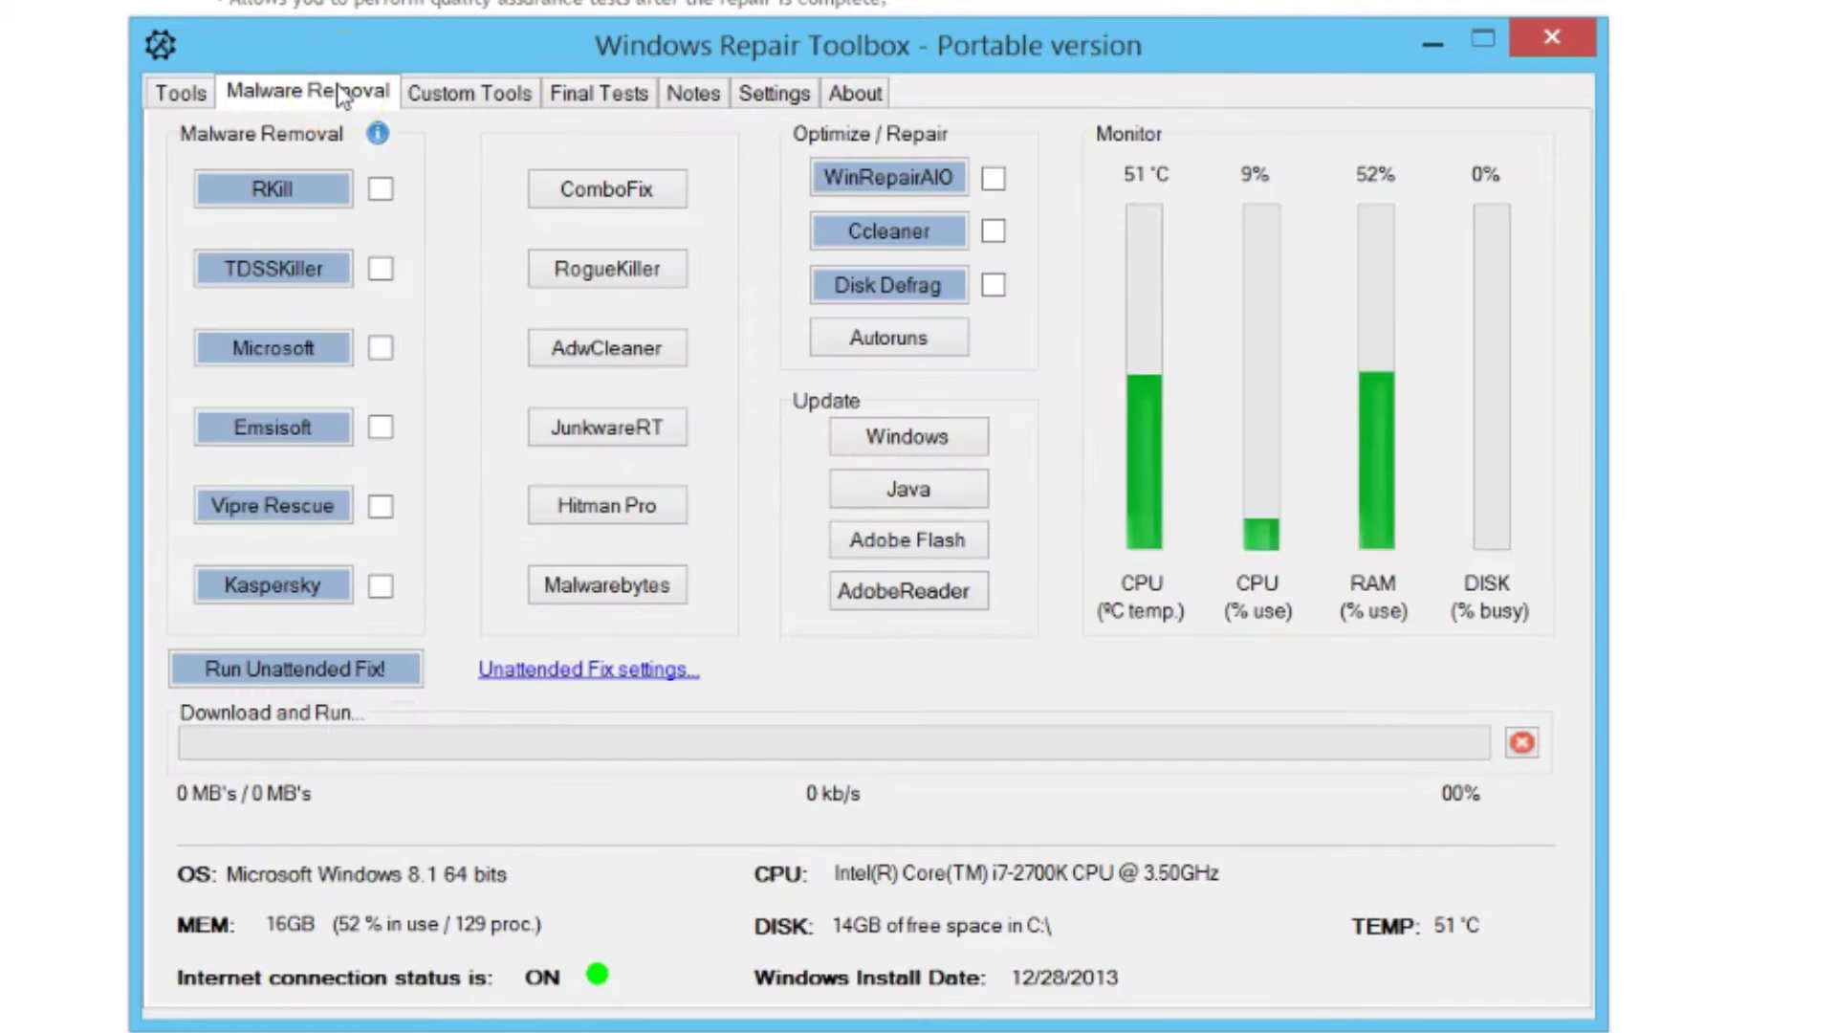
click(856, 93)
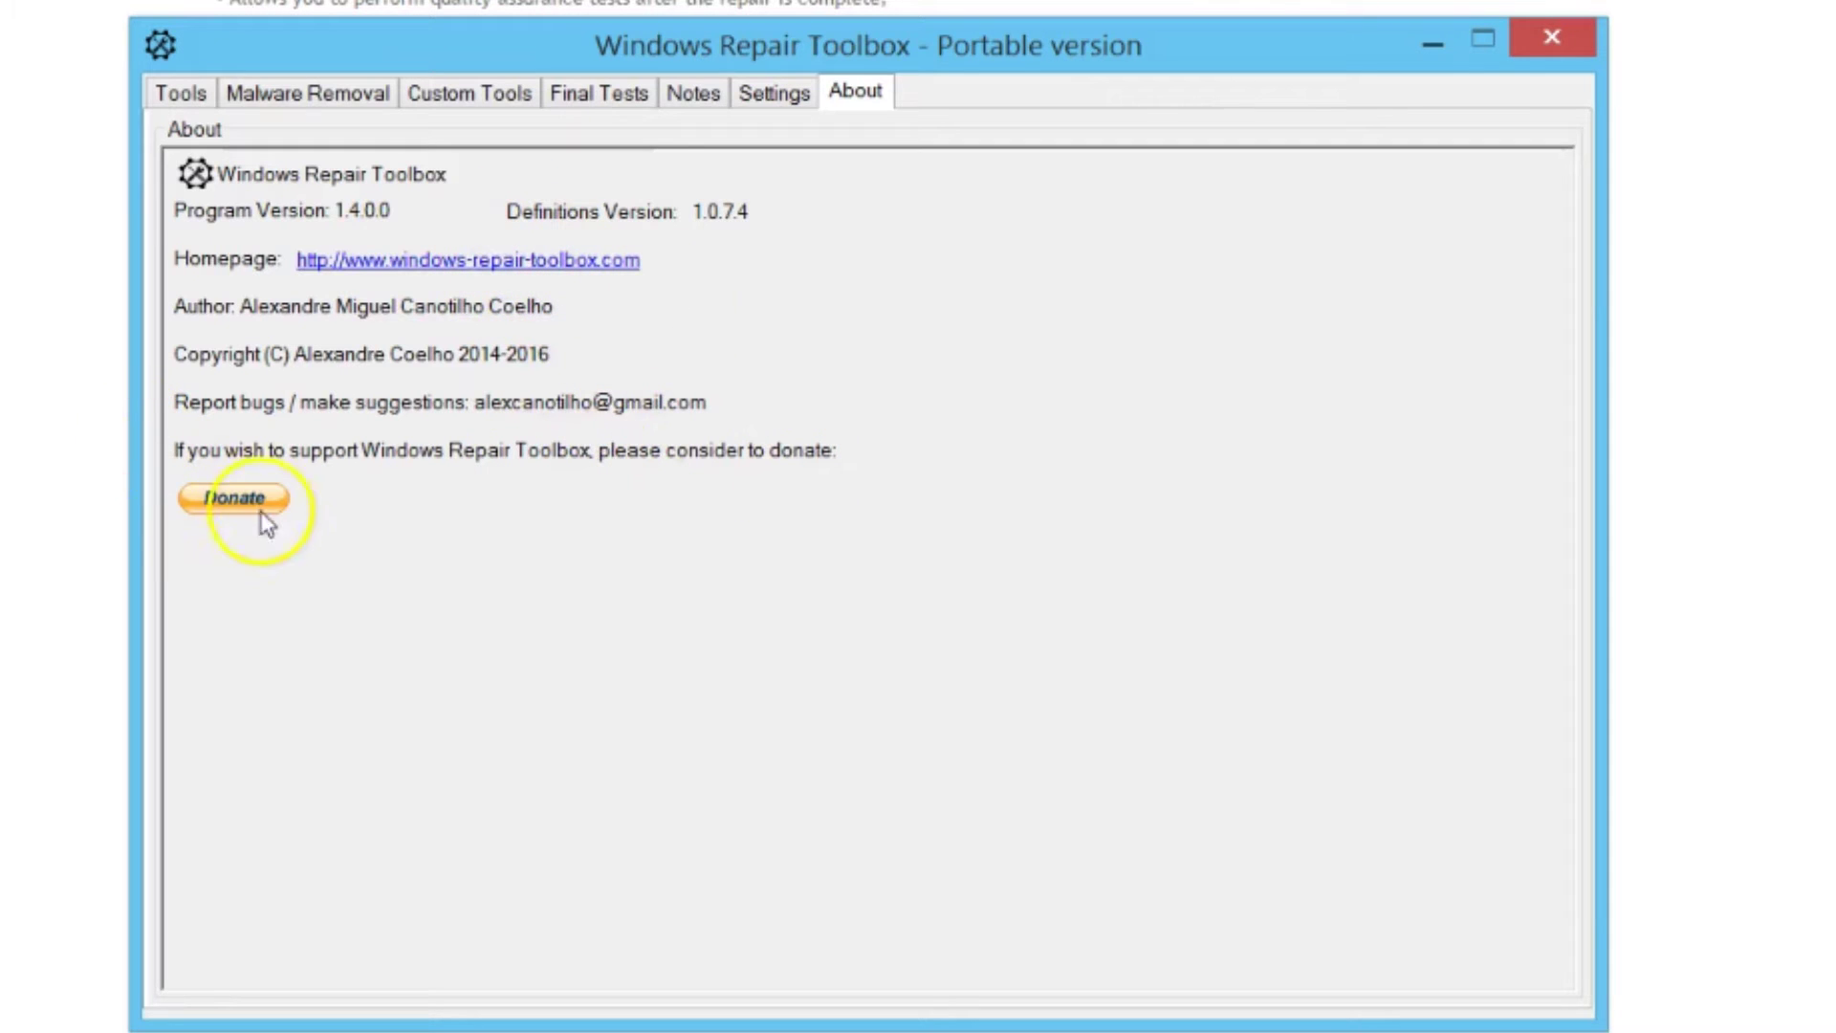
click(237, 499)
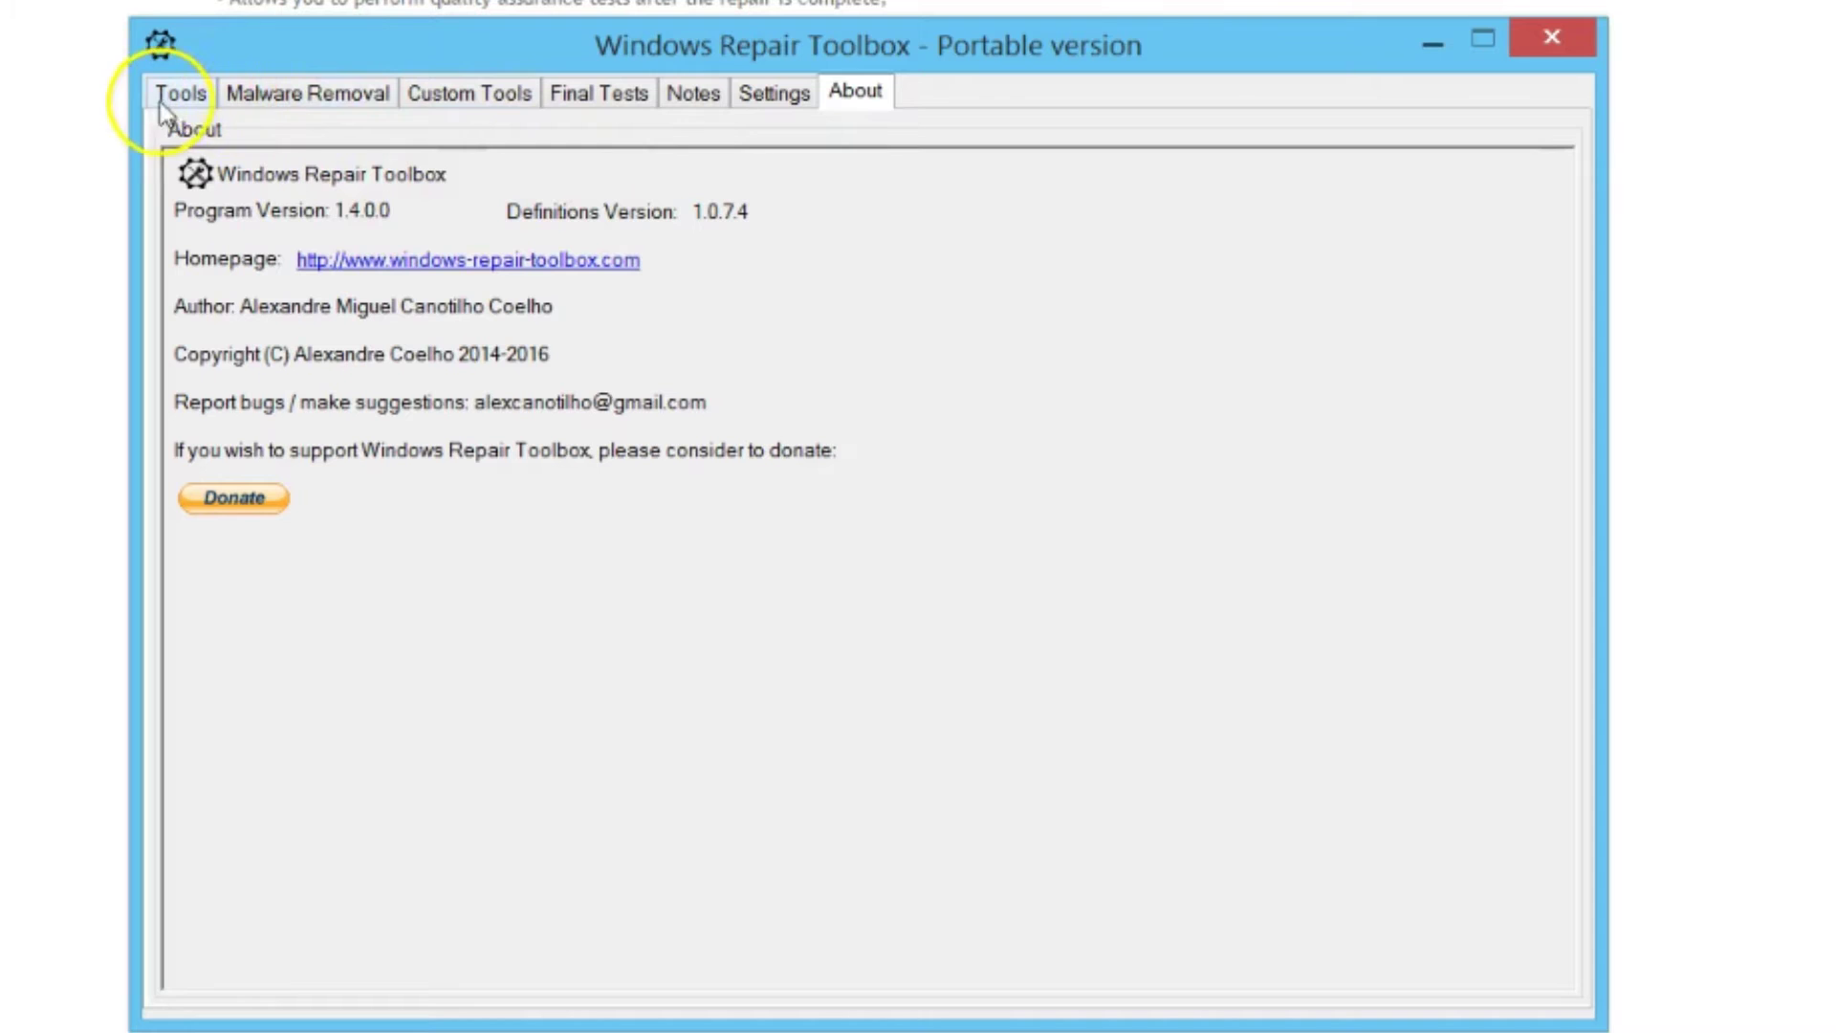
Browse the Custom Tools and Malware Removal tabs, ending on the empty Custom Tools list with its custom.xml instructions
click(448, 94)
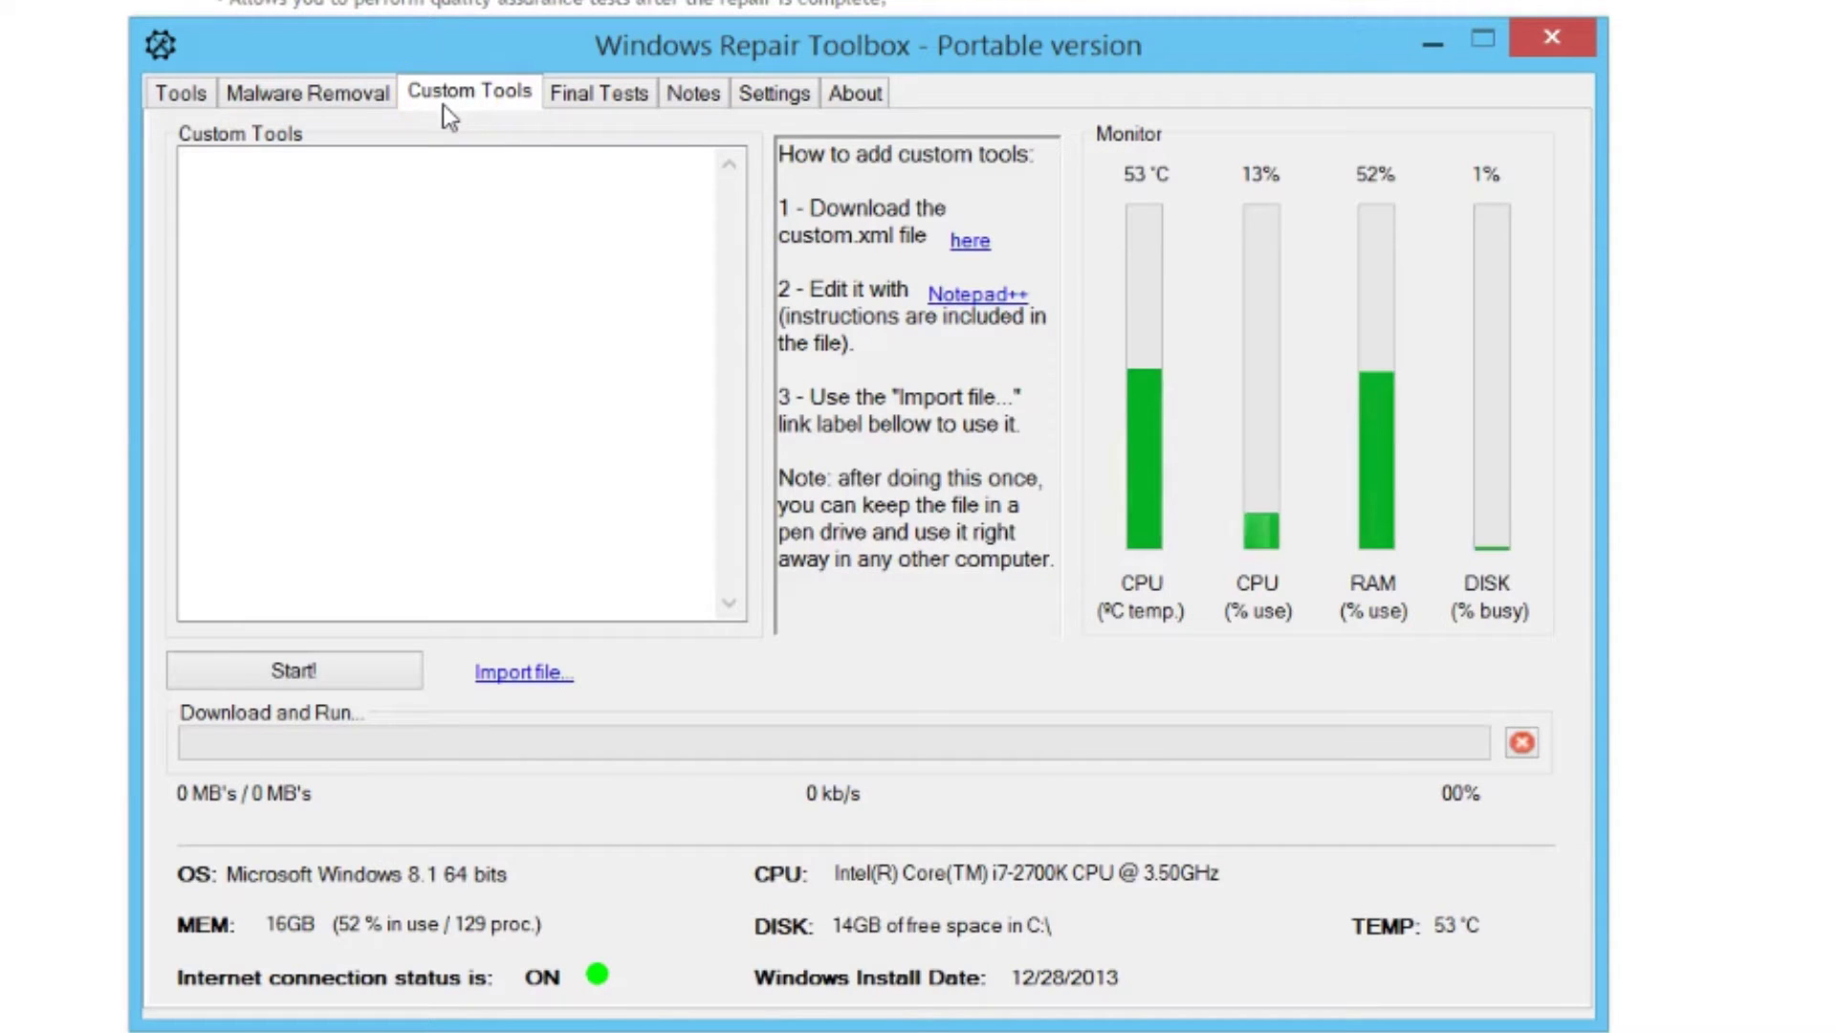
click(334, 93)
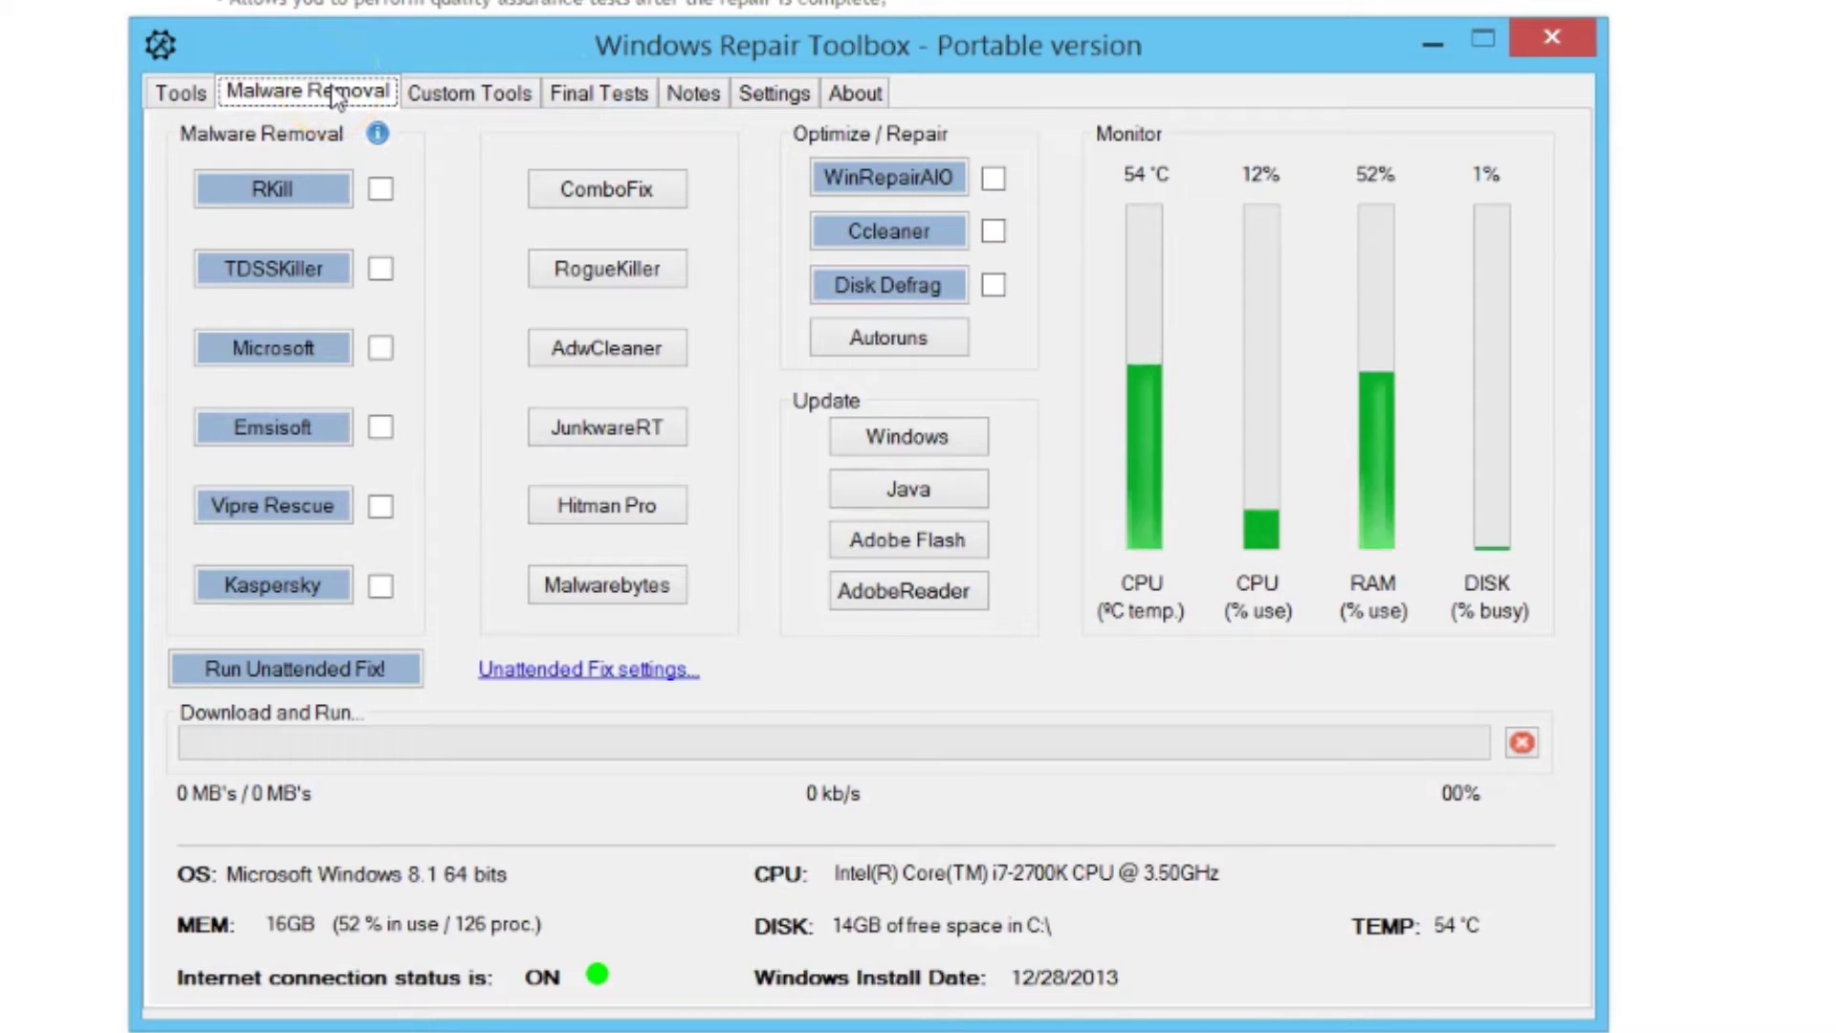
mouse_move(490, 143)
mouse_down()
mouse_move(650, 215)
mouse_move(742, 457)
mouse_move(741, 636)
mouse_up()
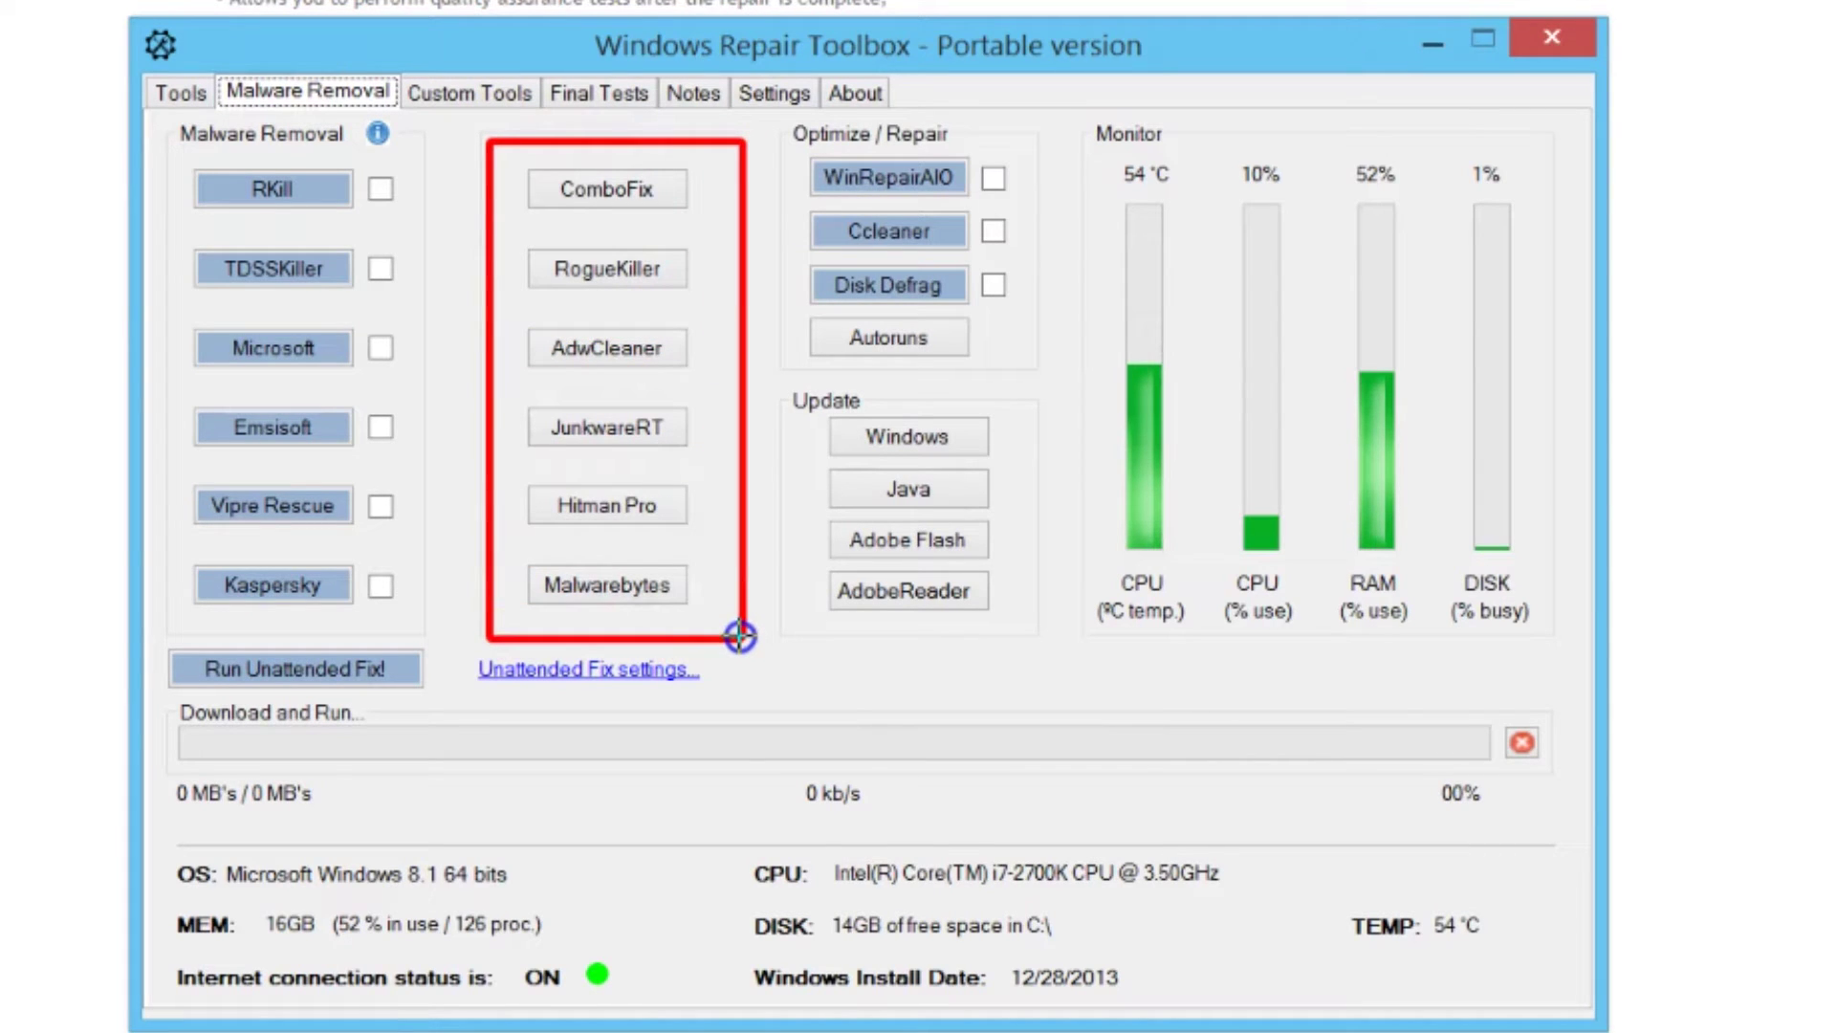
key(Escape)
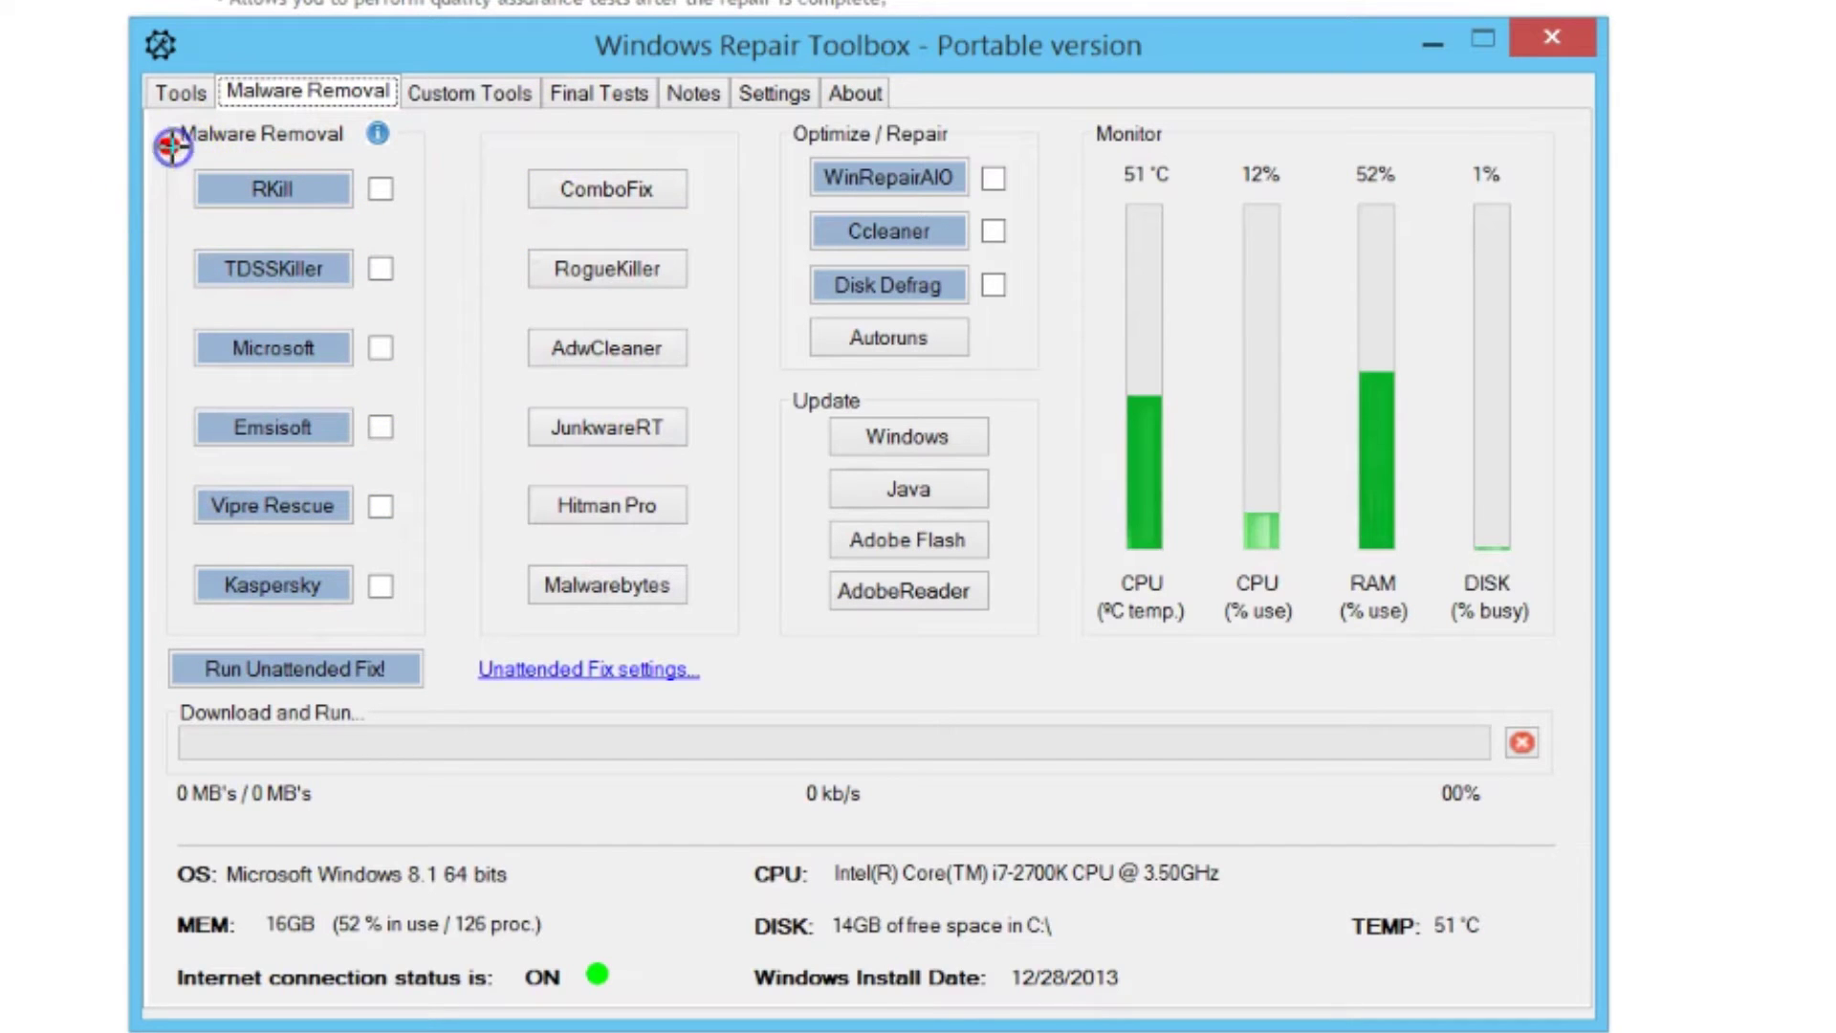
mouse_move(171, 145)
mouse_down()
mouse_move(393, 373)
mouse_move(455, 669)
mouse_move(417, 692)
mouse_up()
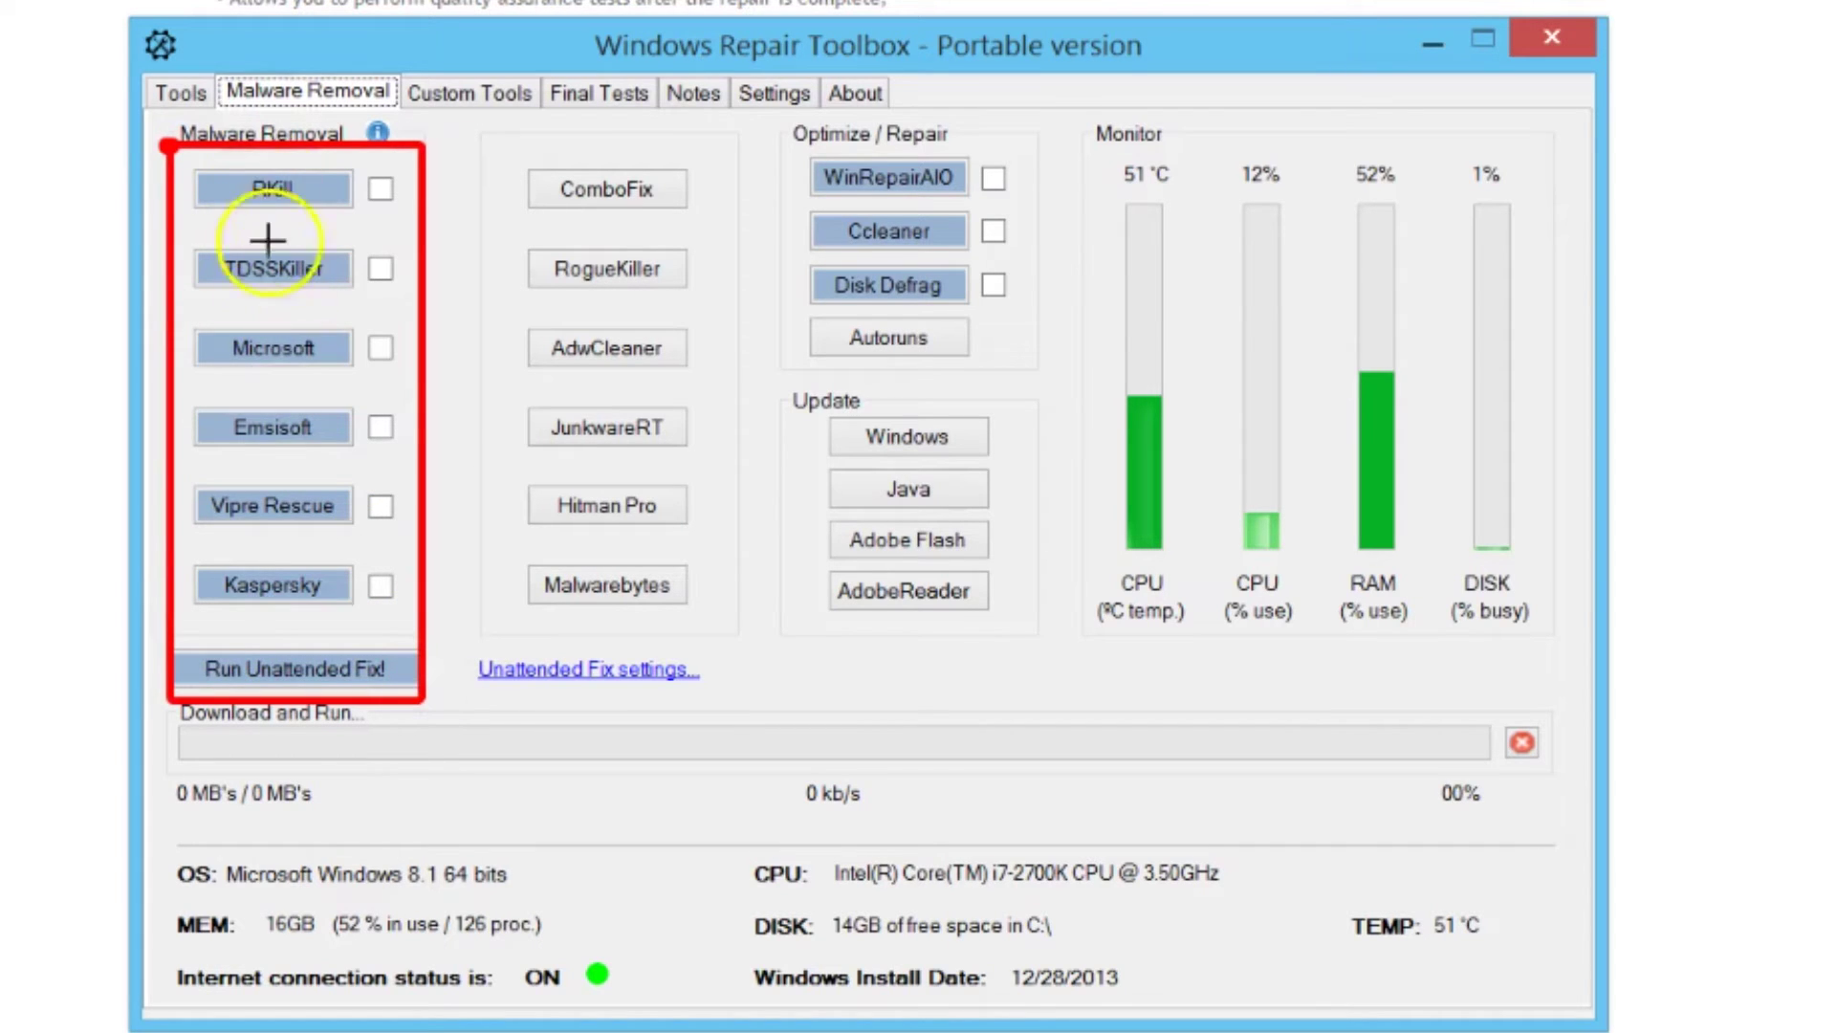
key(Escape)
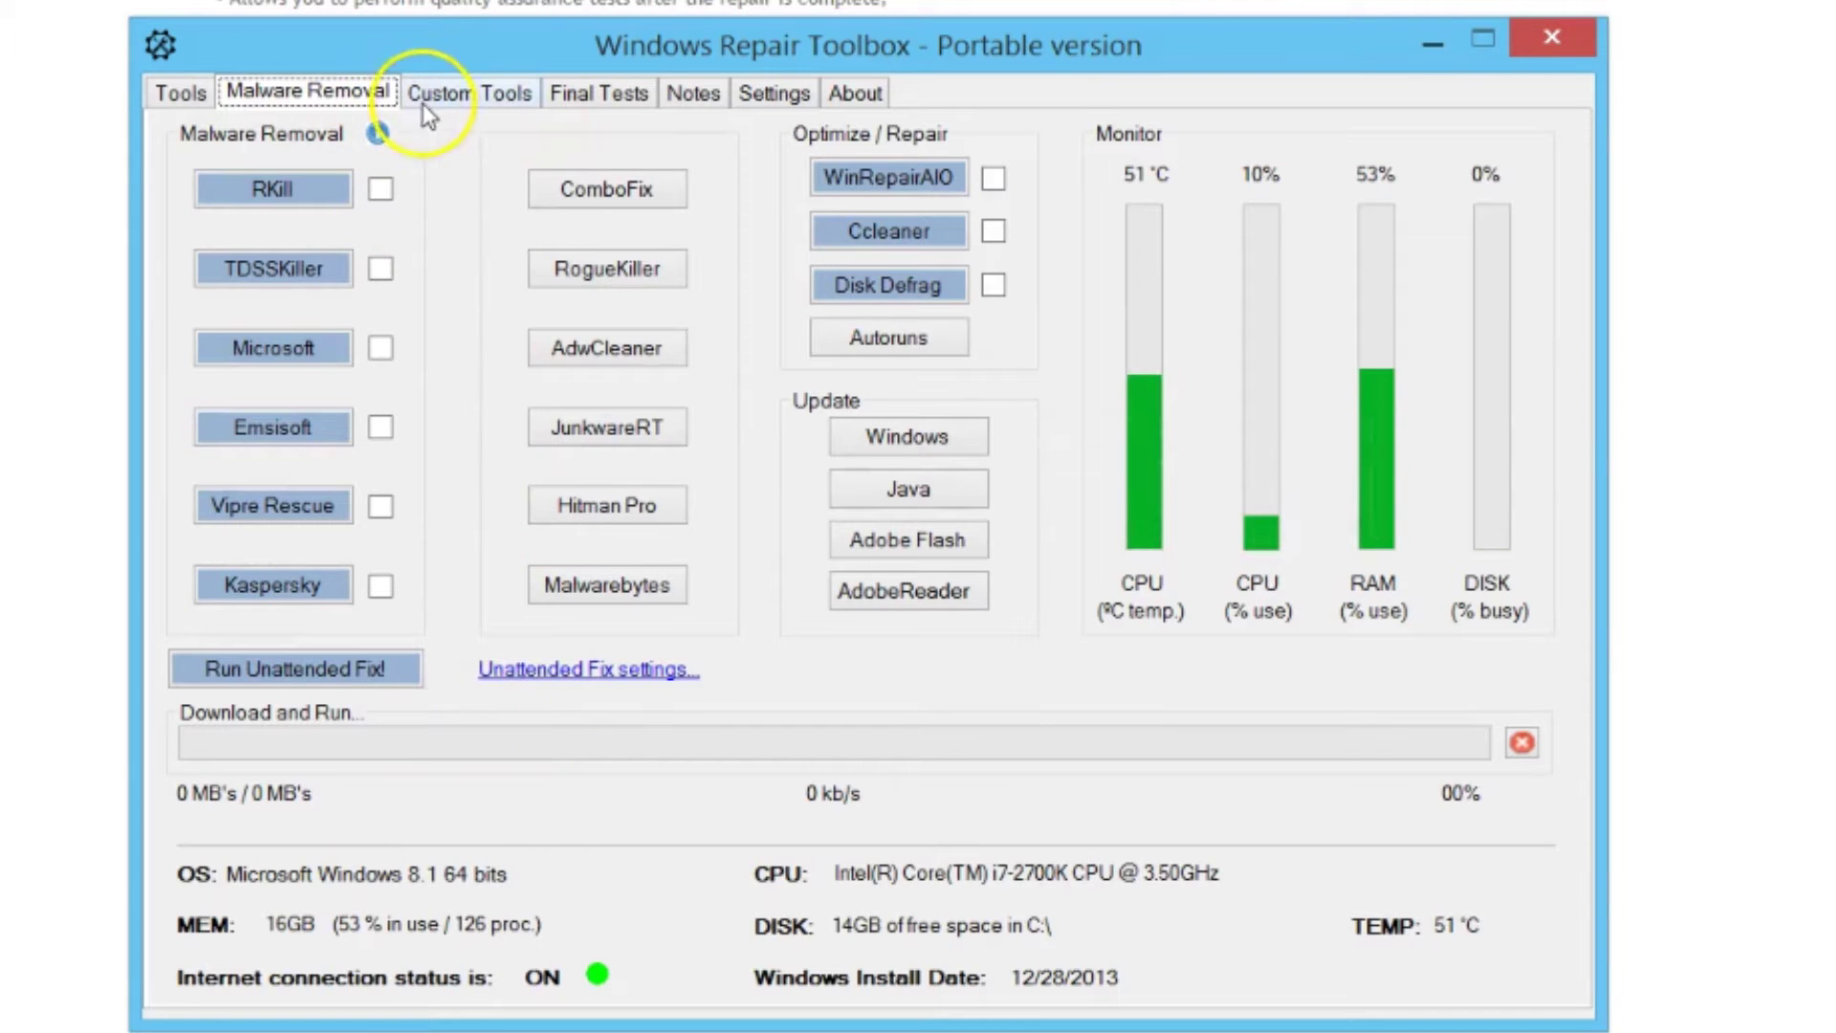
click(508, 99)
click(483, 100)
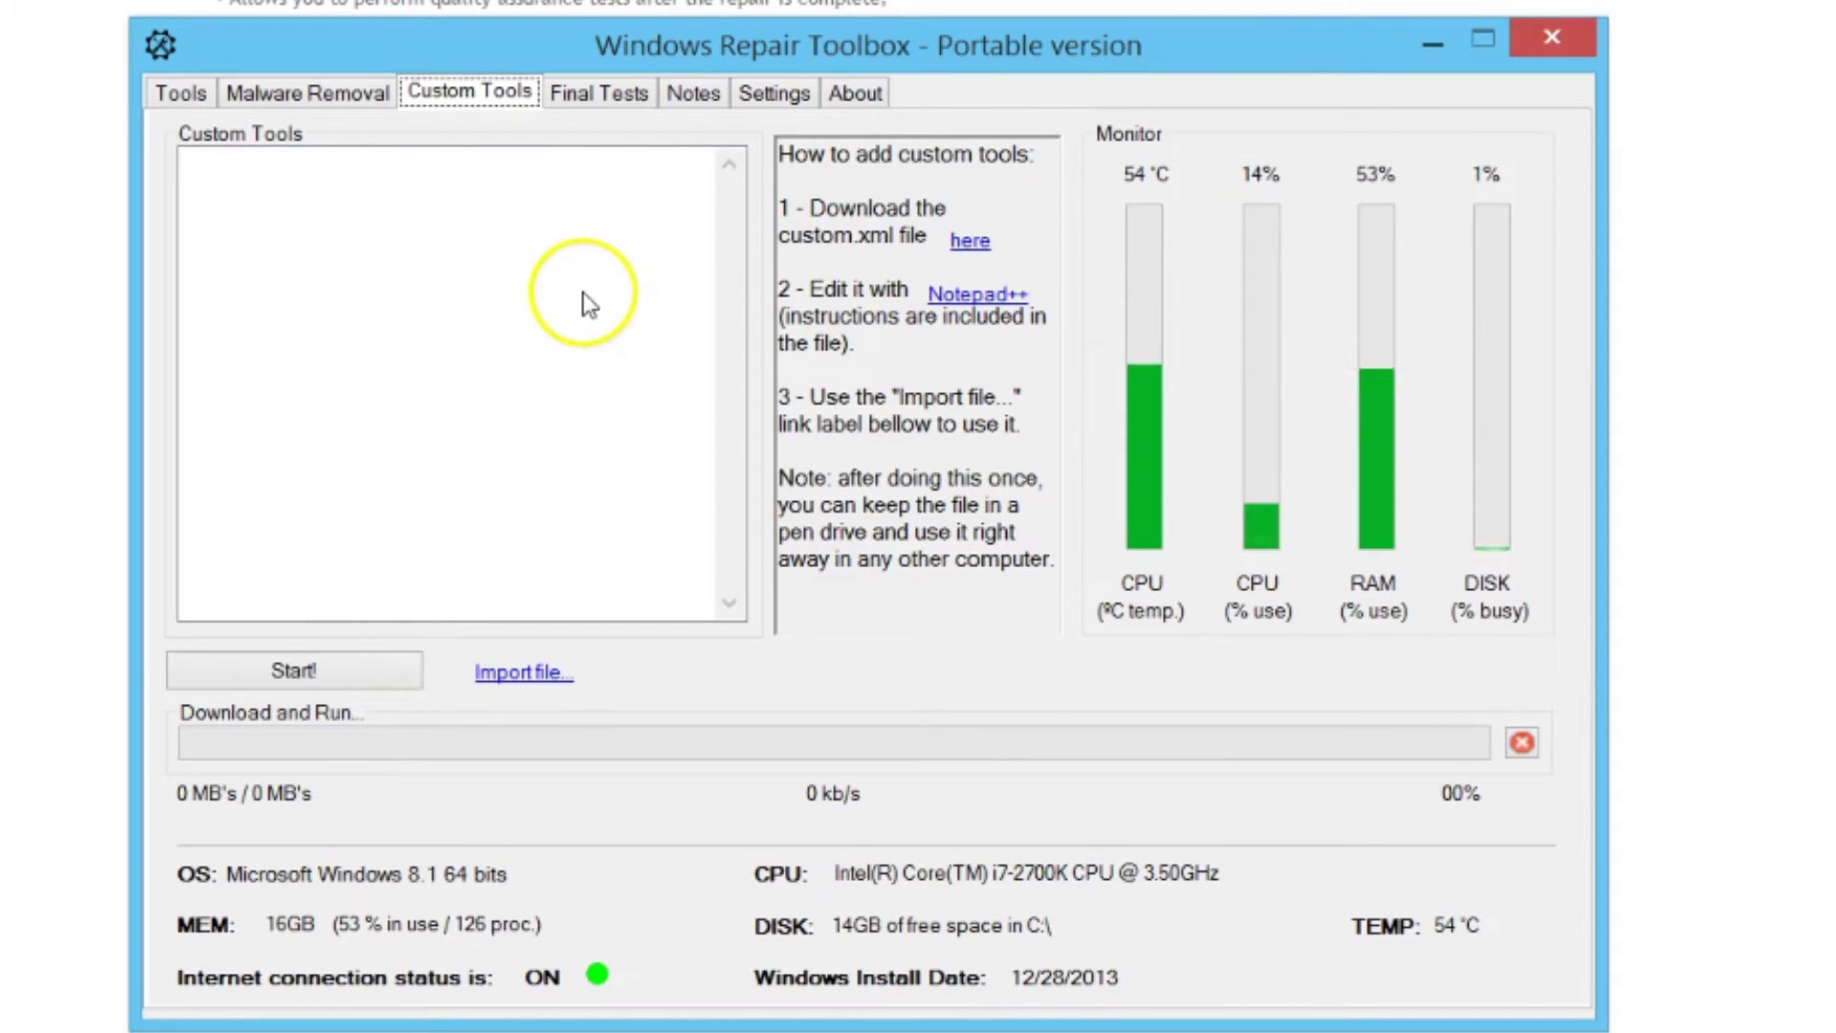
click(335, 94)
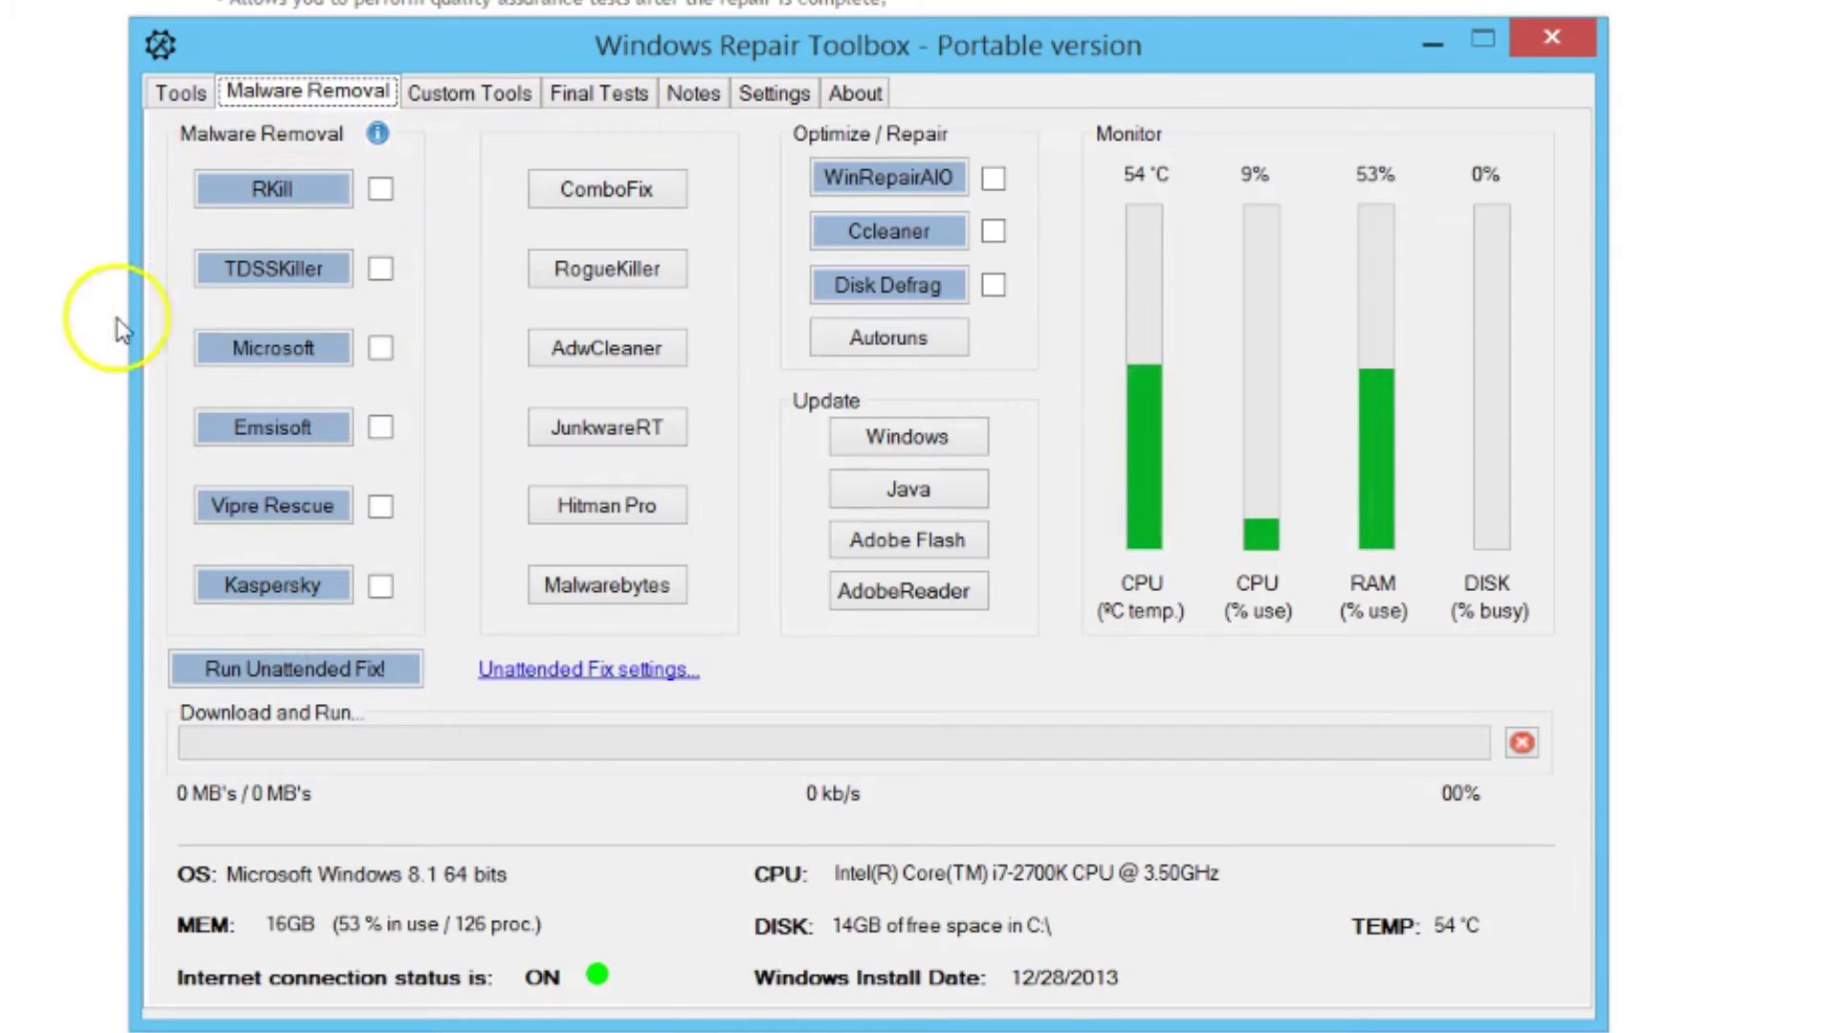
click(438, 90)
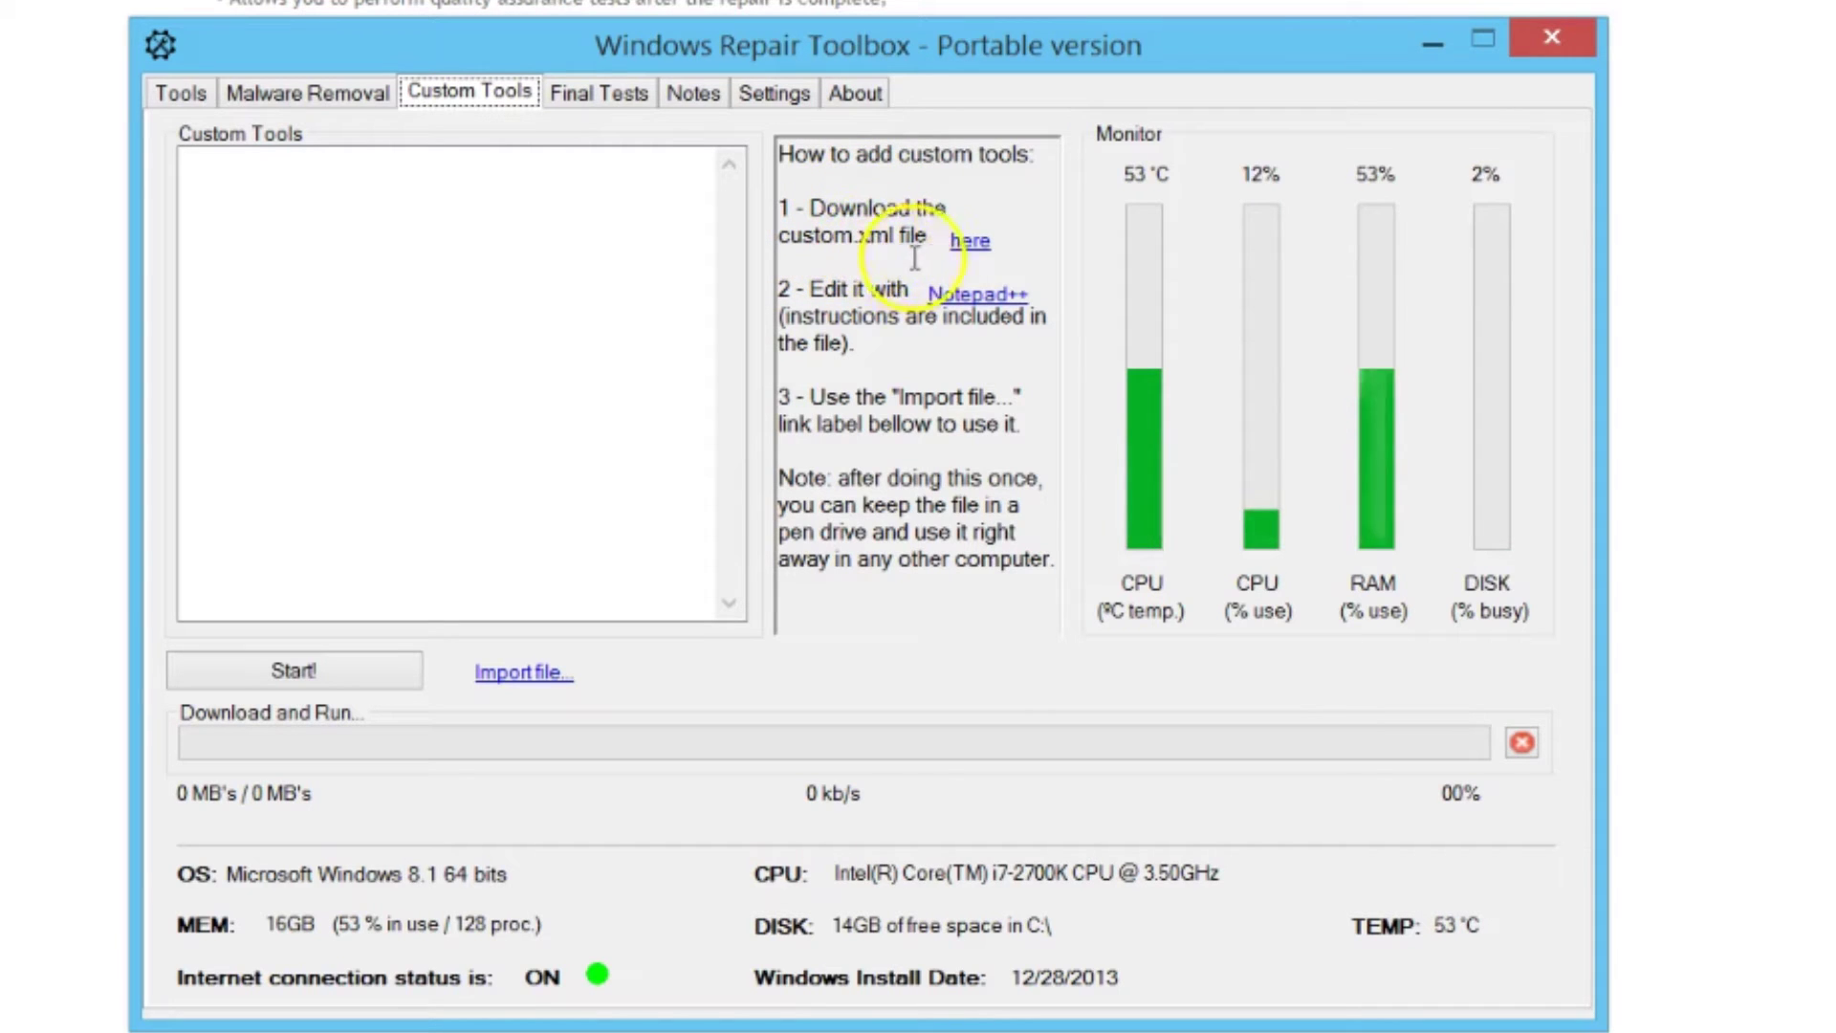
Download the custom.xml template to the Desktop via the 'here' link and confirm the download
click(971, 243)
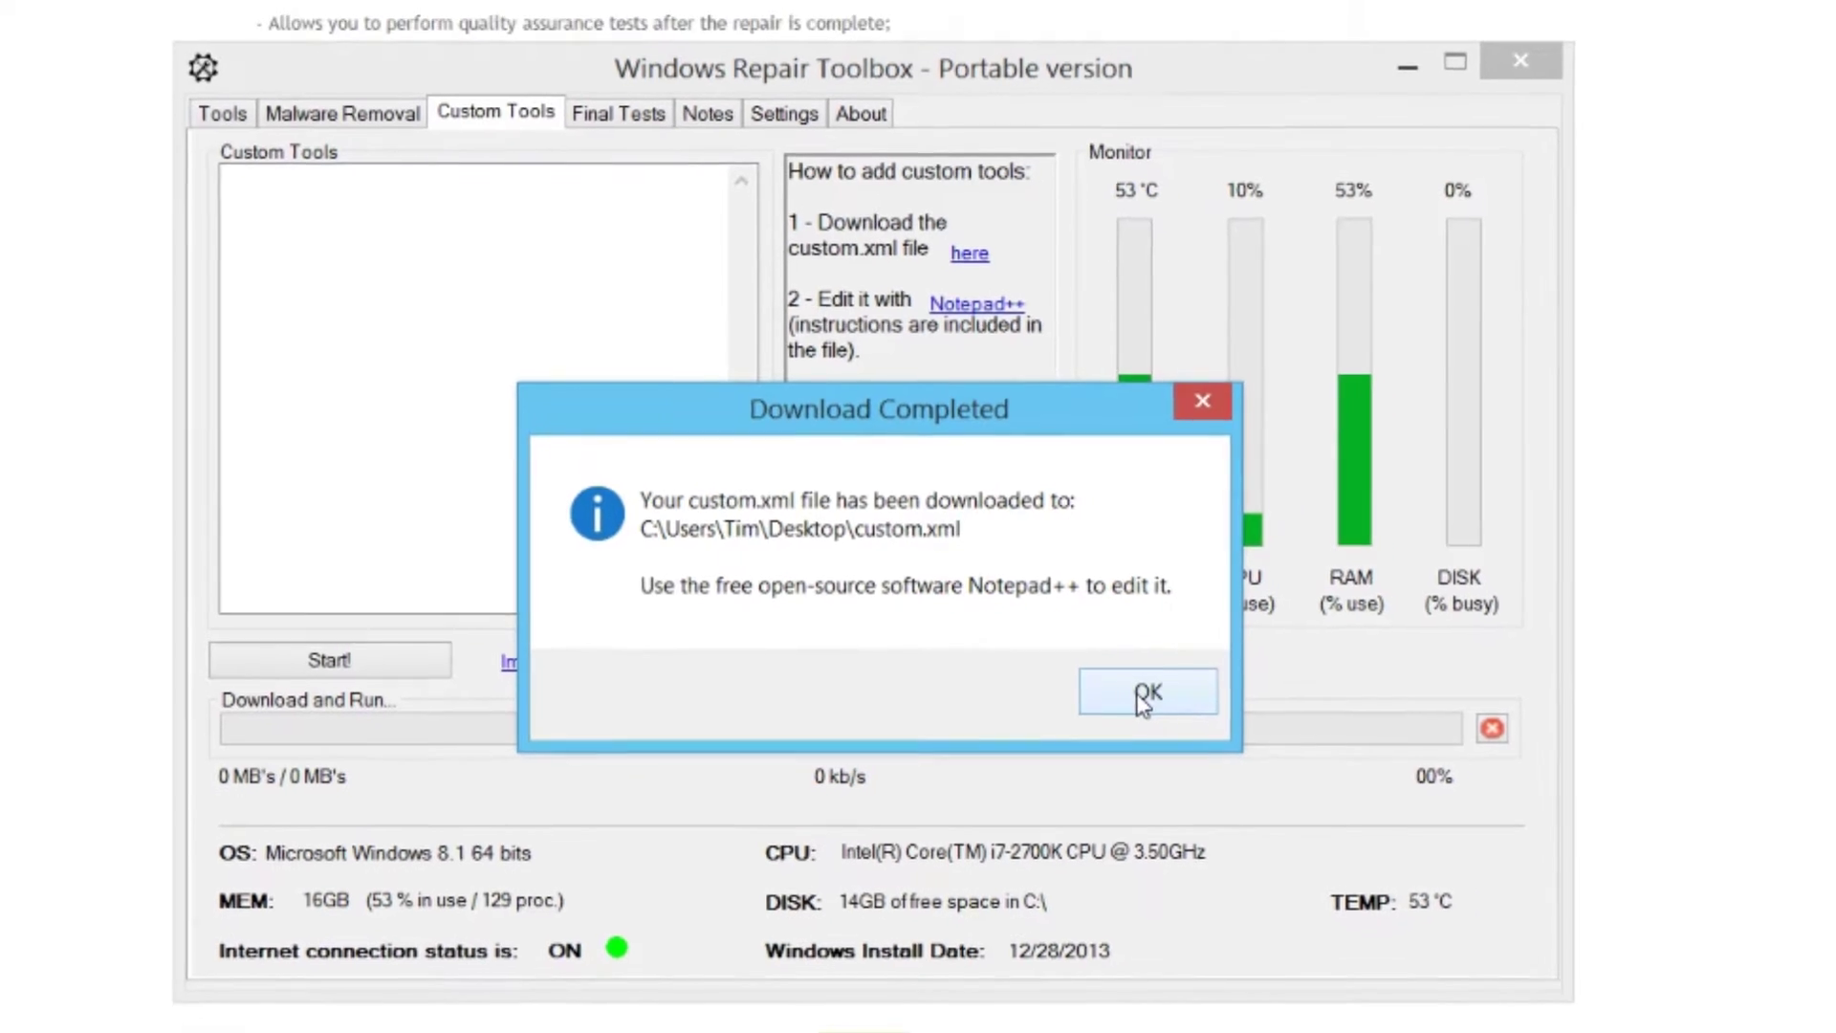
click(1146, 694)
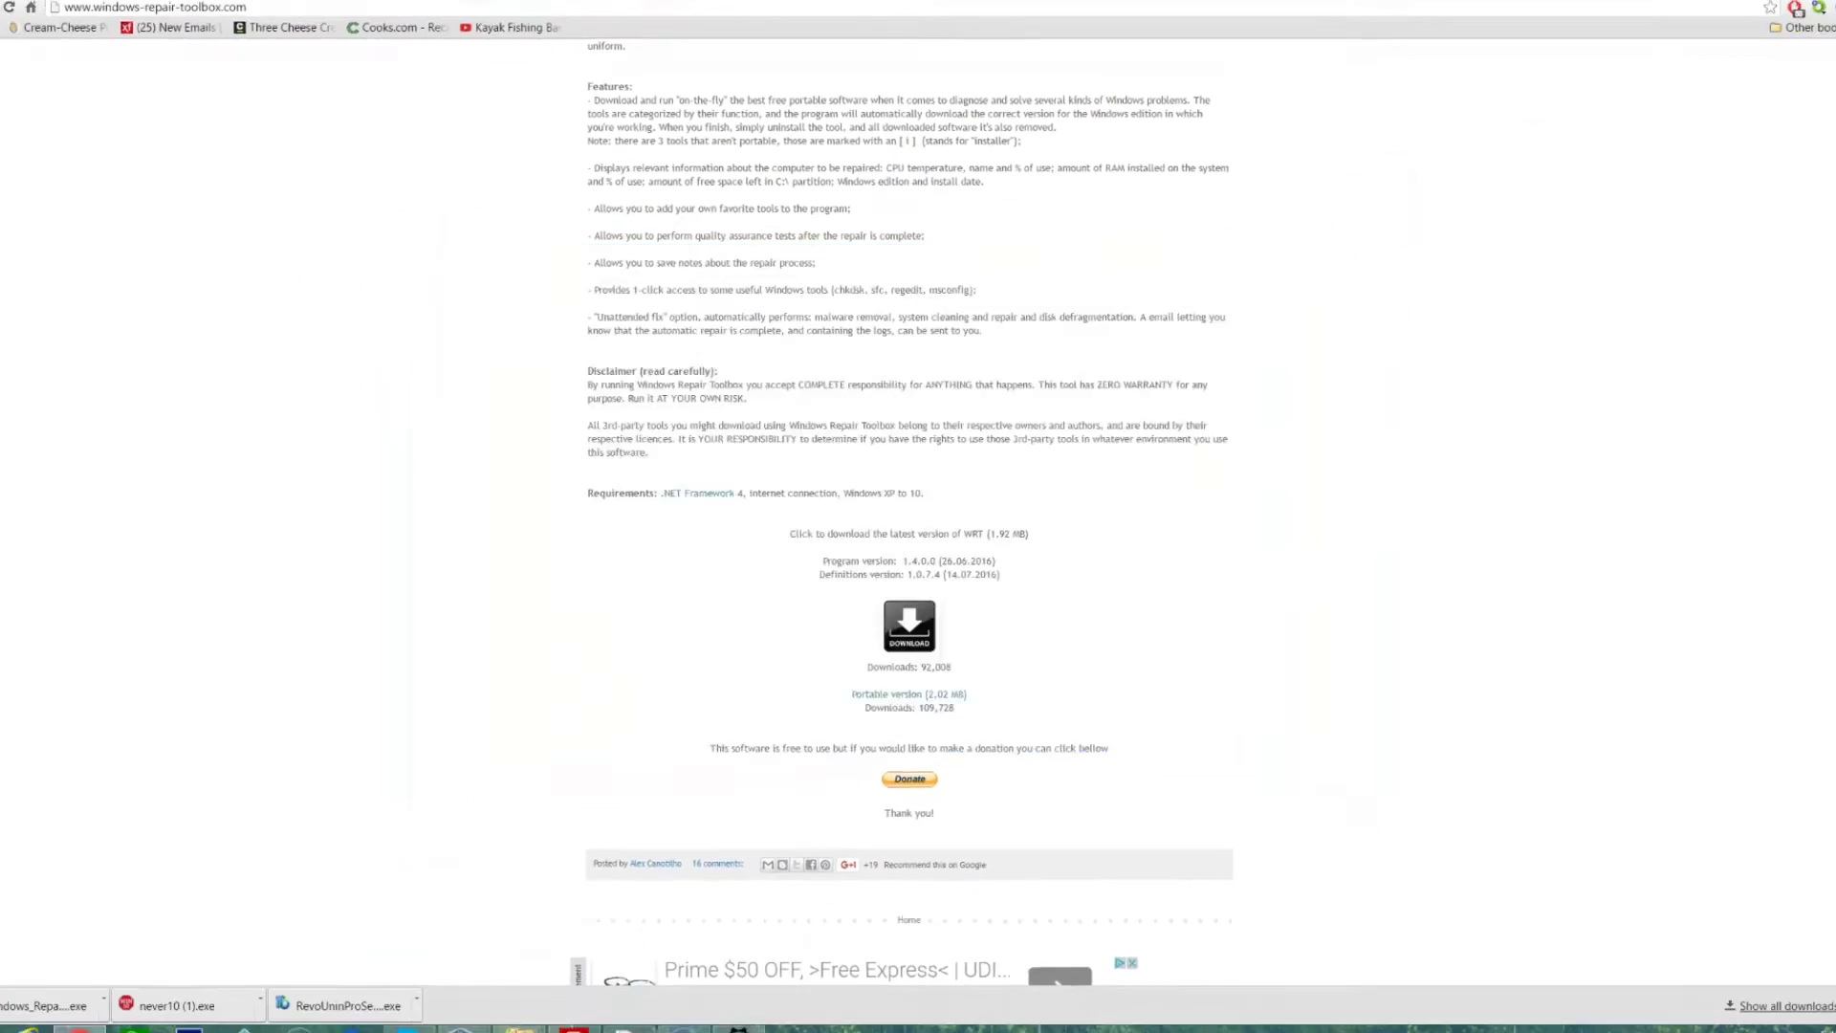
Download the Notepad++ v6.9.2 installer from its download page
click(471, 9)
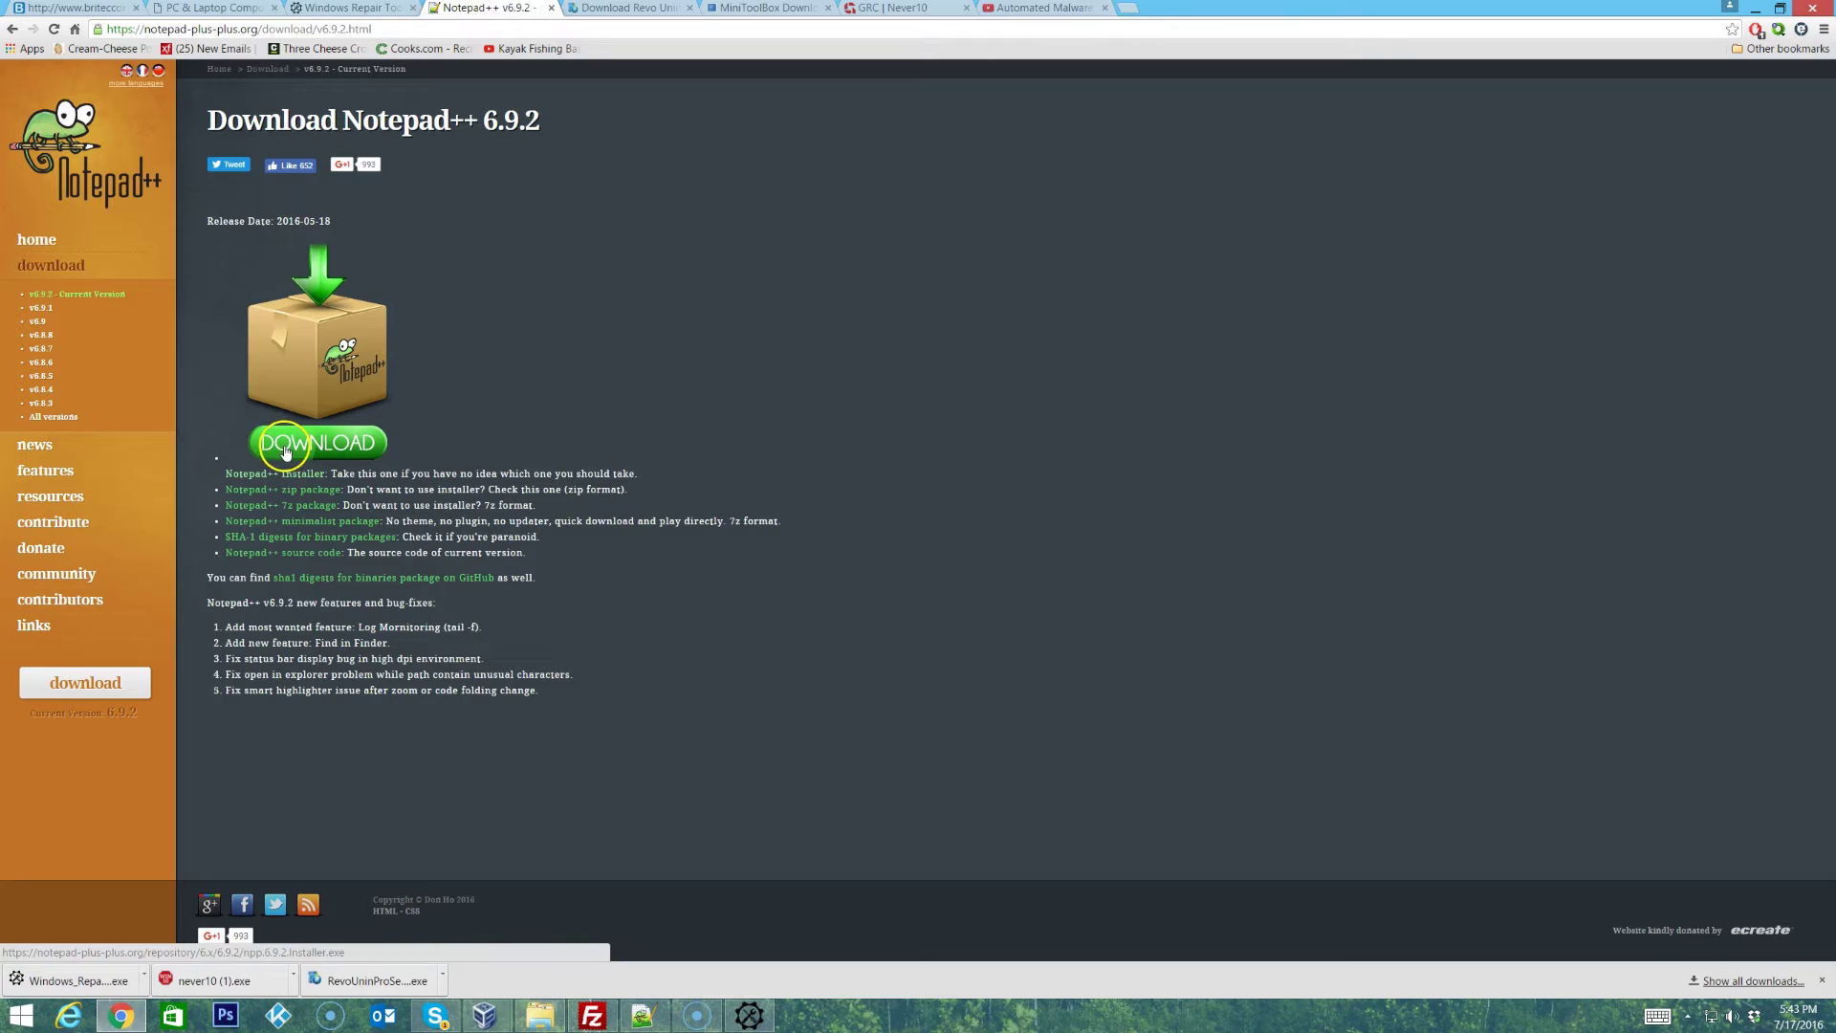
click(286, 453)
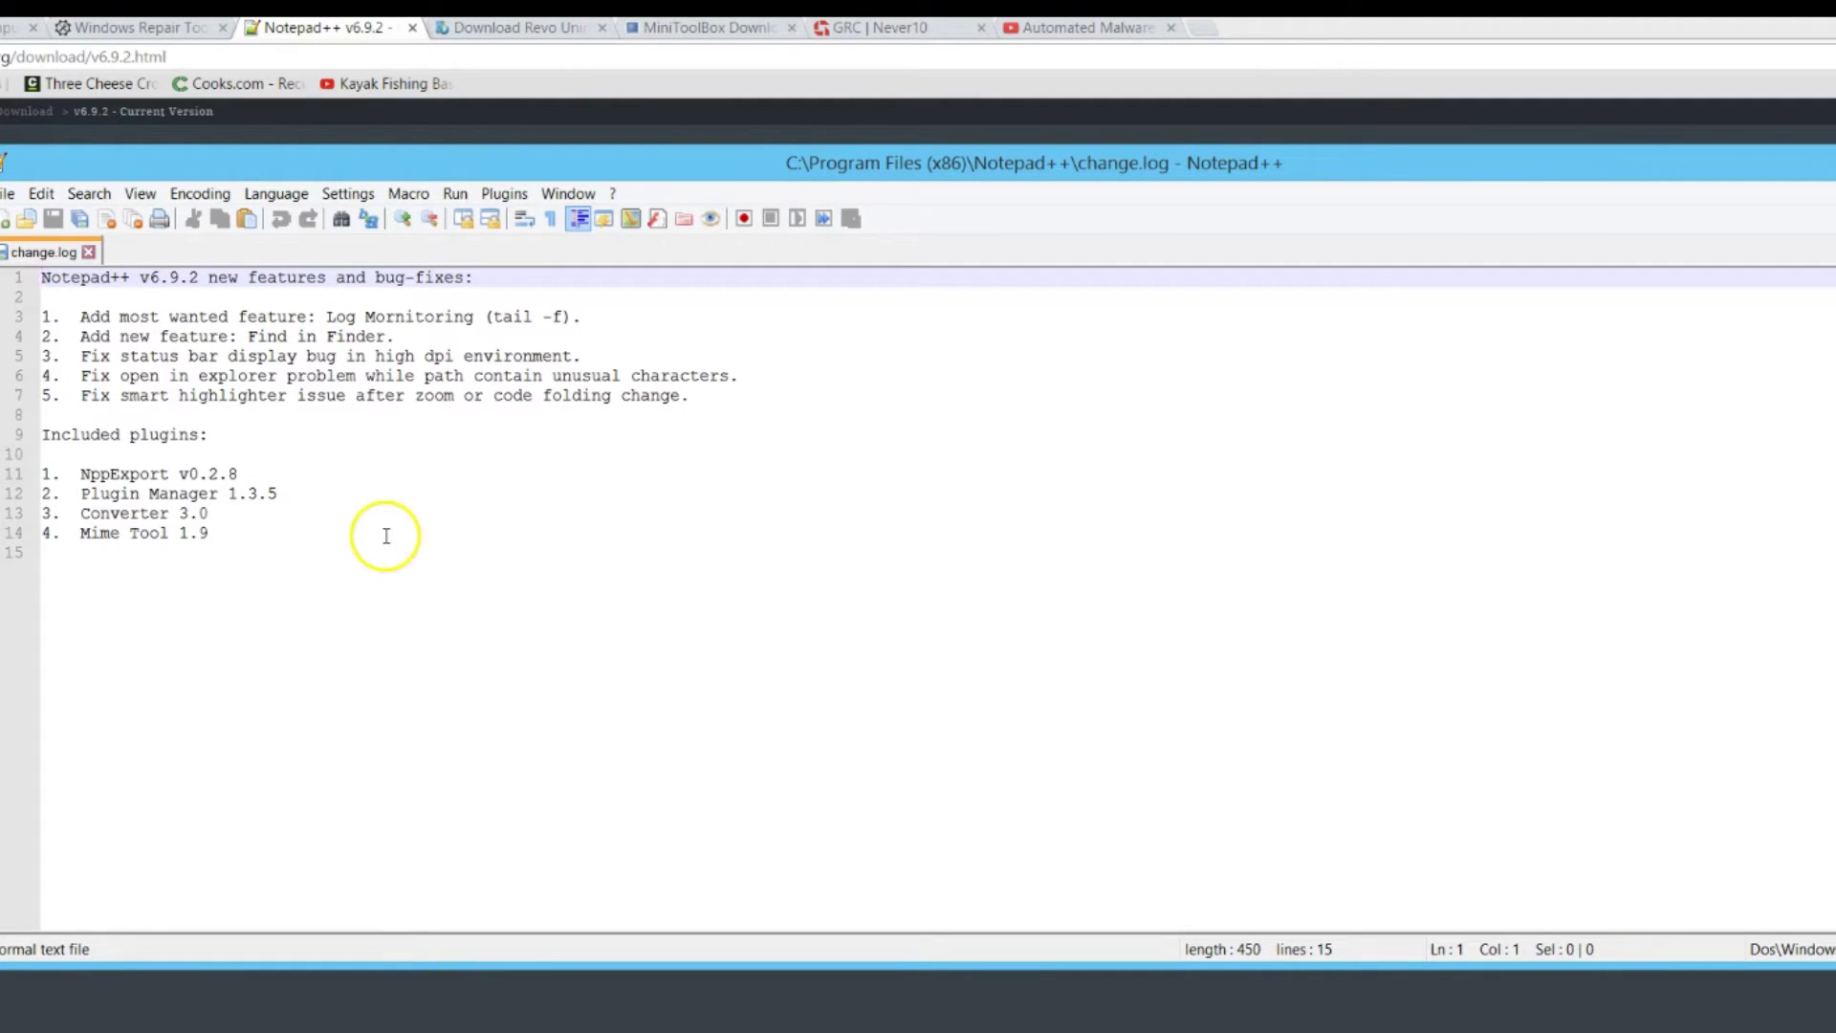
Open custom.xml from the Desktop in Notepad++ via File > Open
click(6, 195)
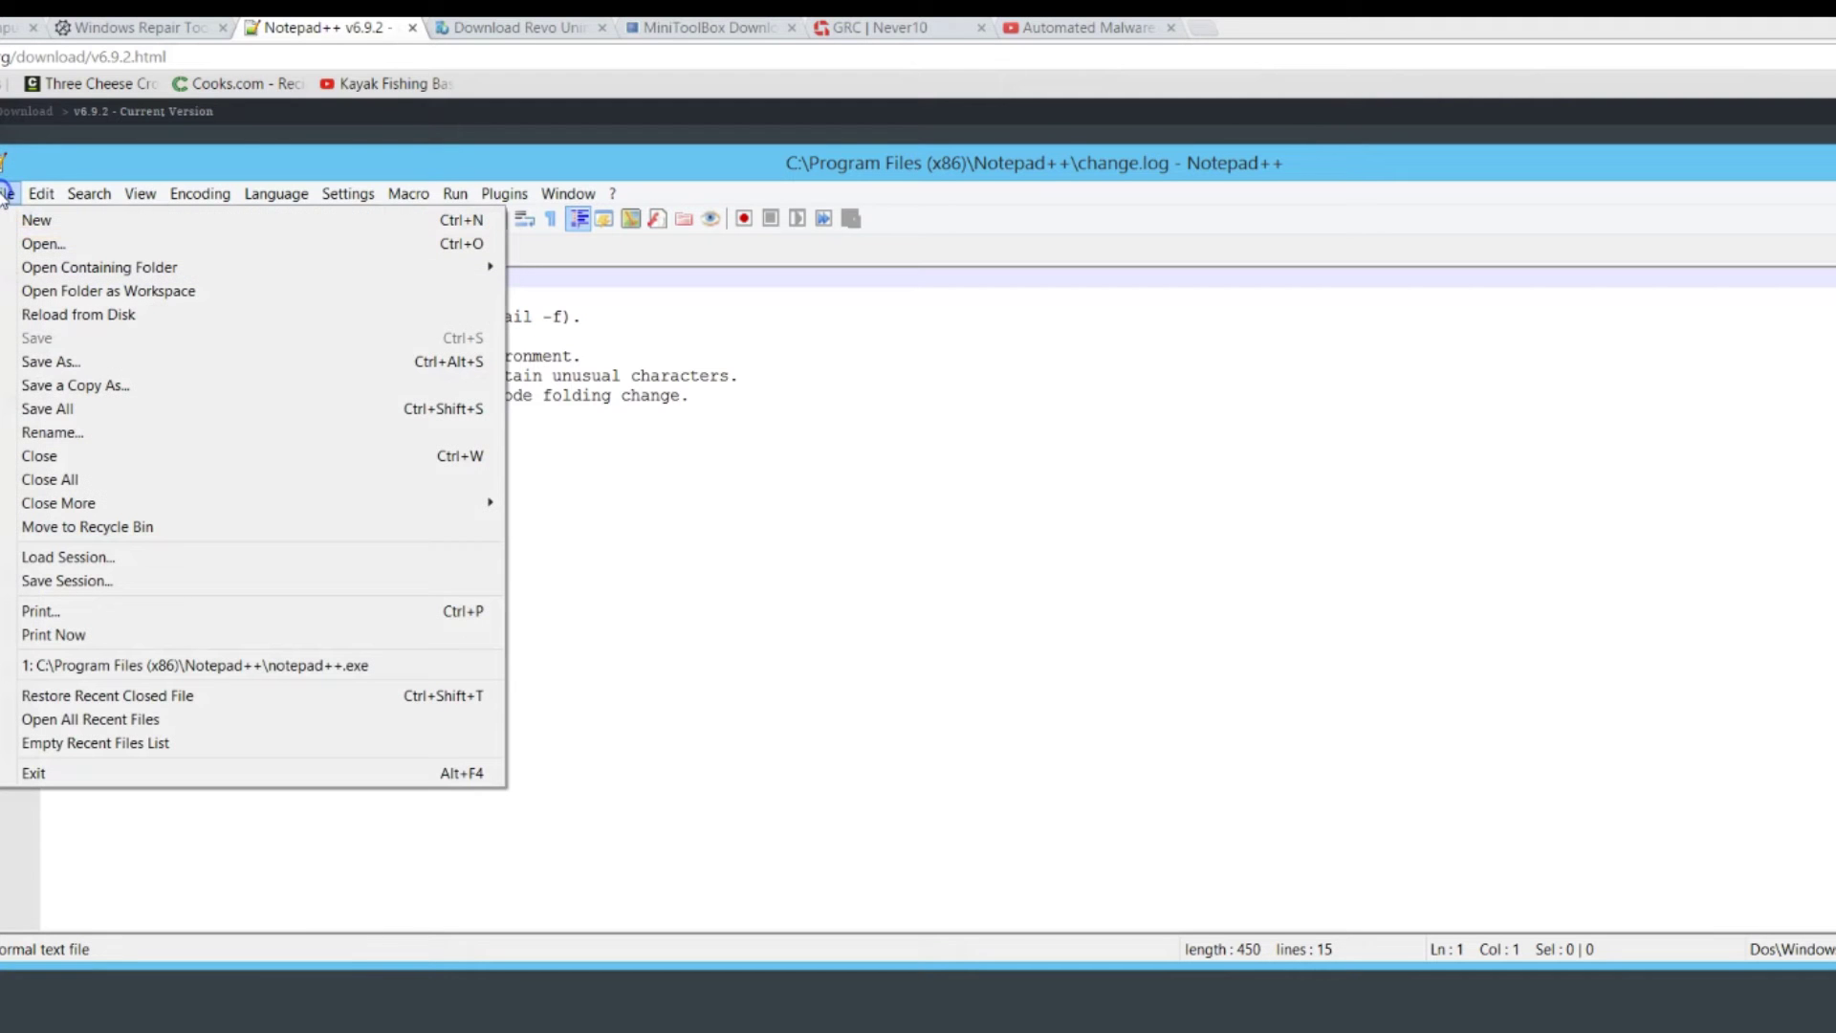
click(59, 245)
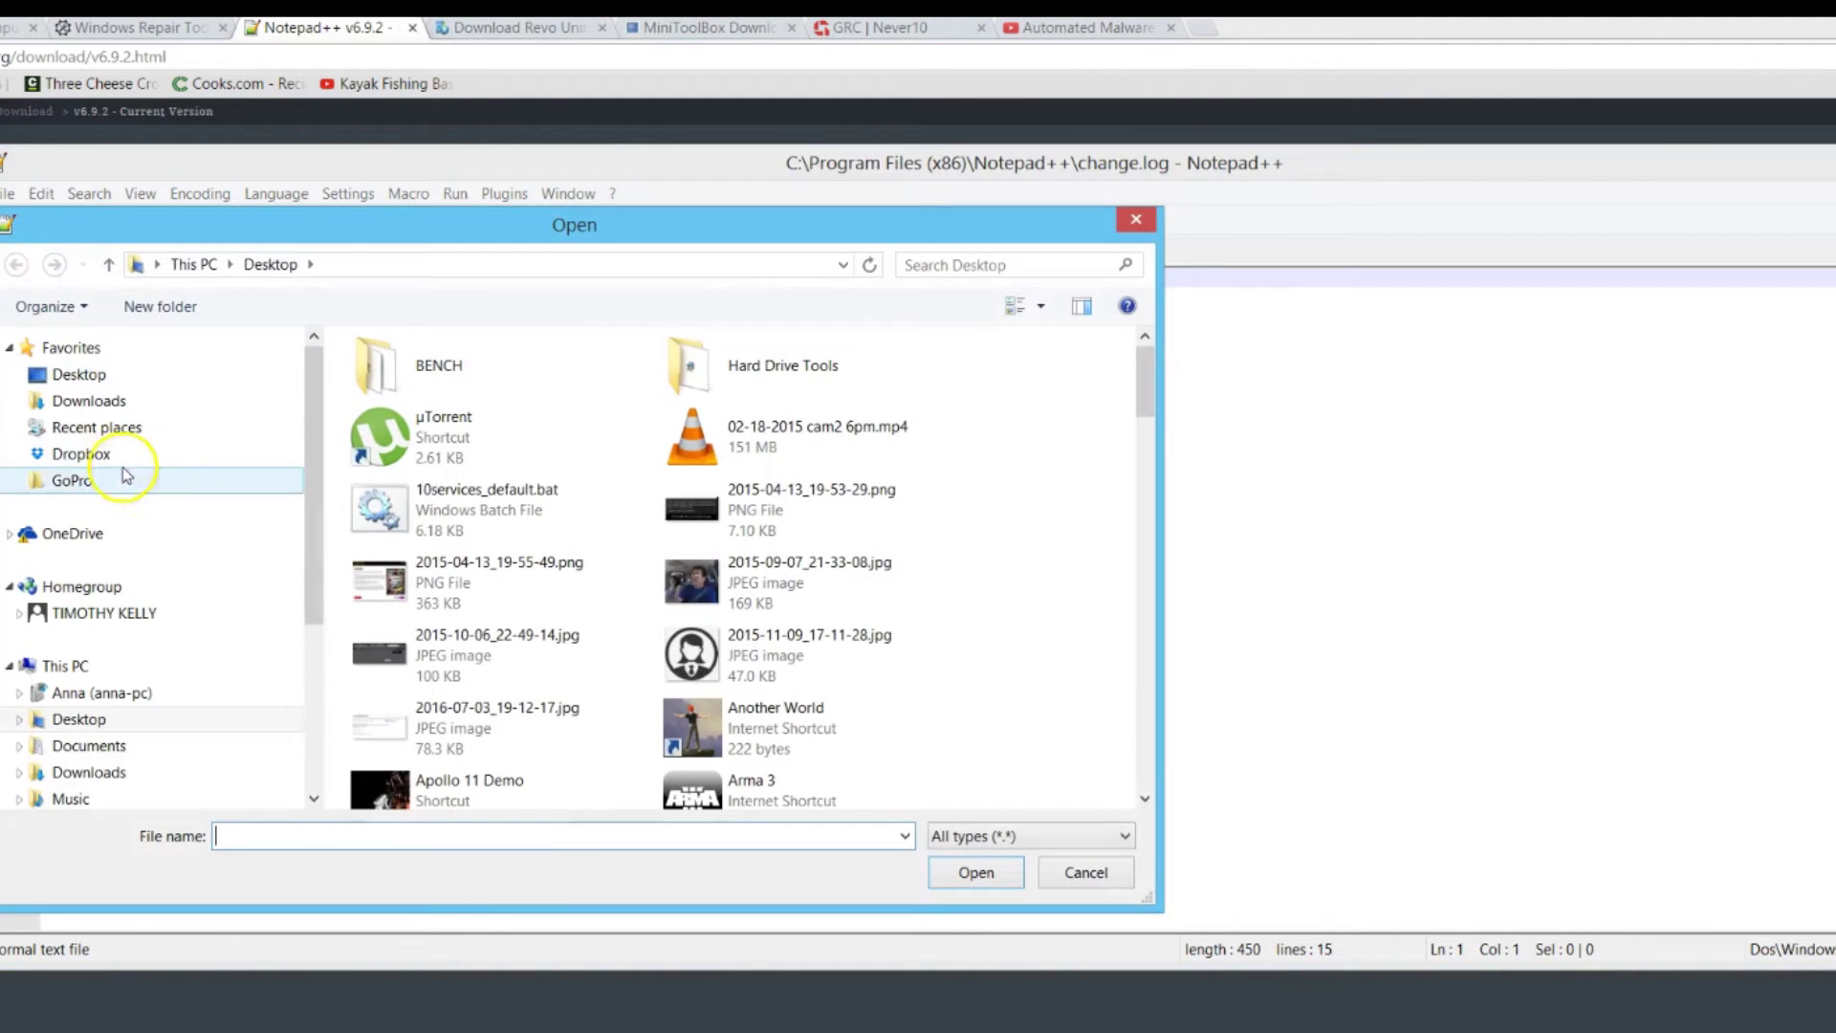
click(89, 378)
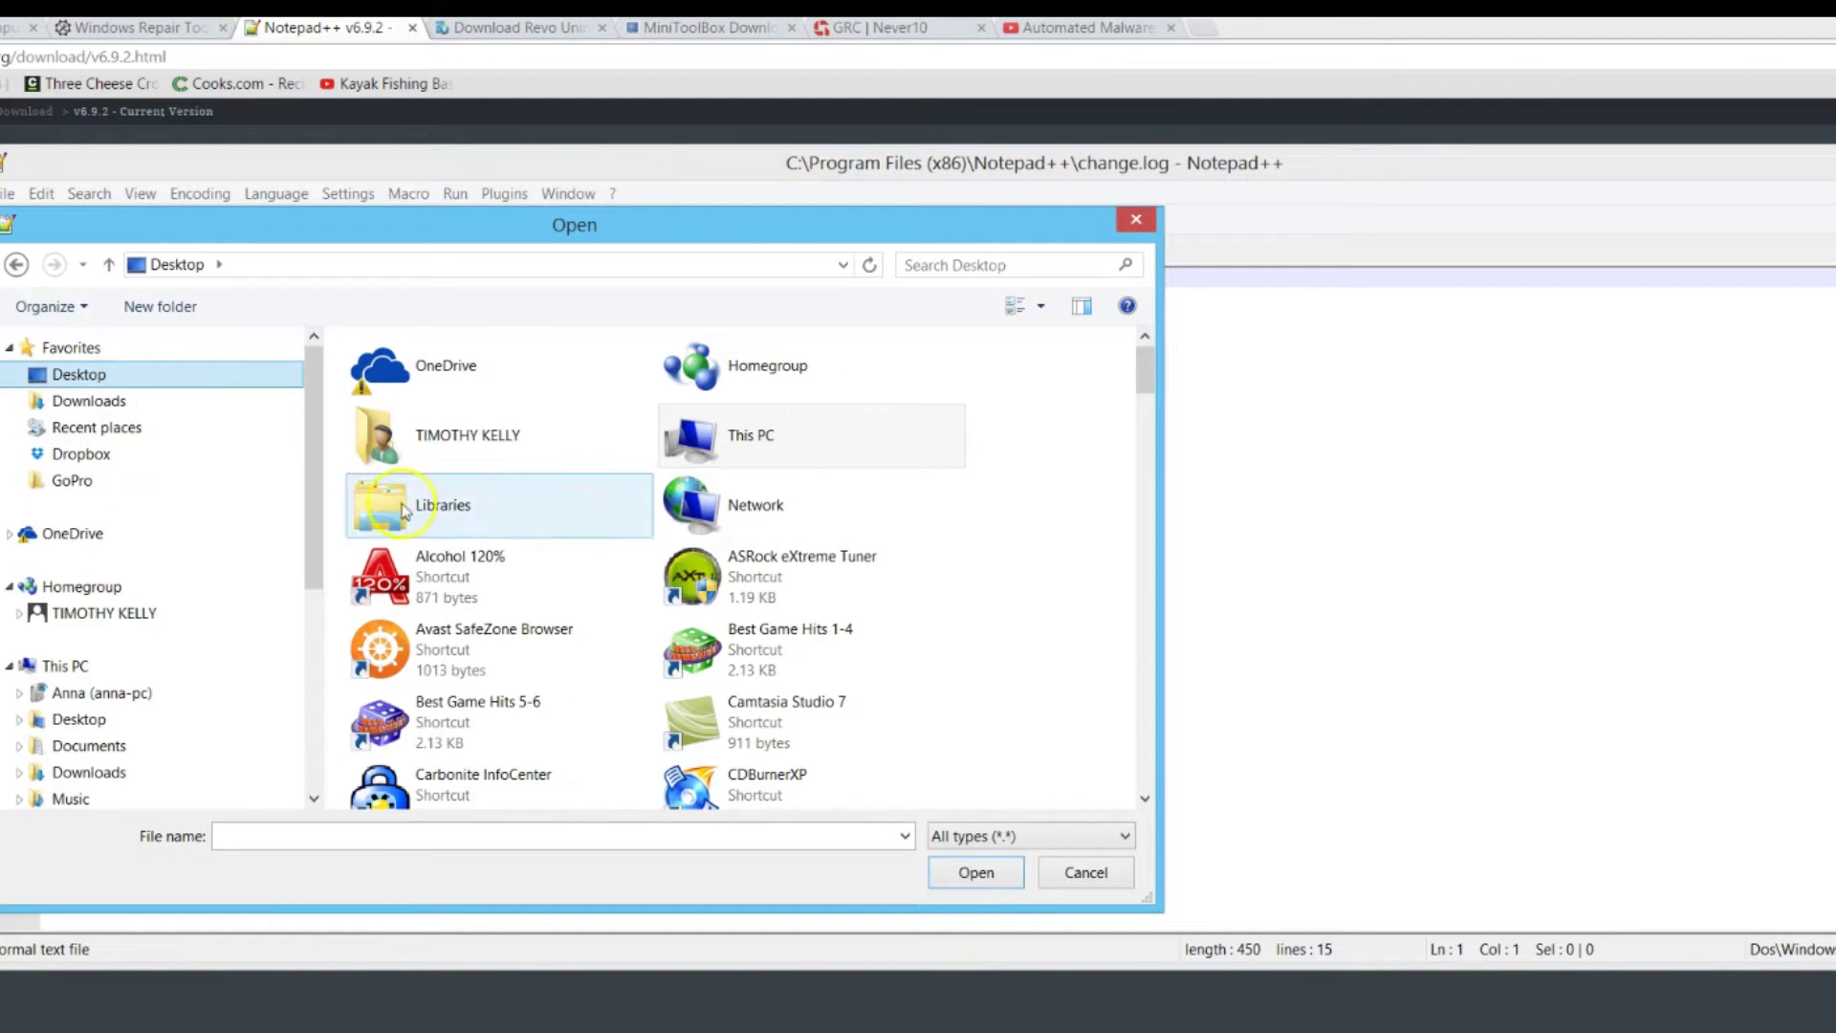
drag(1151, 378, 1143, 573)
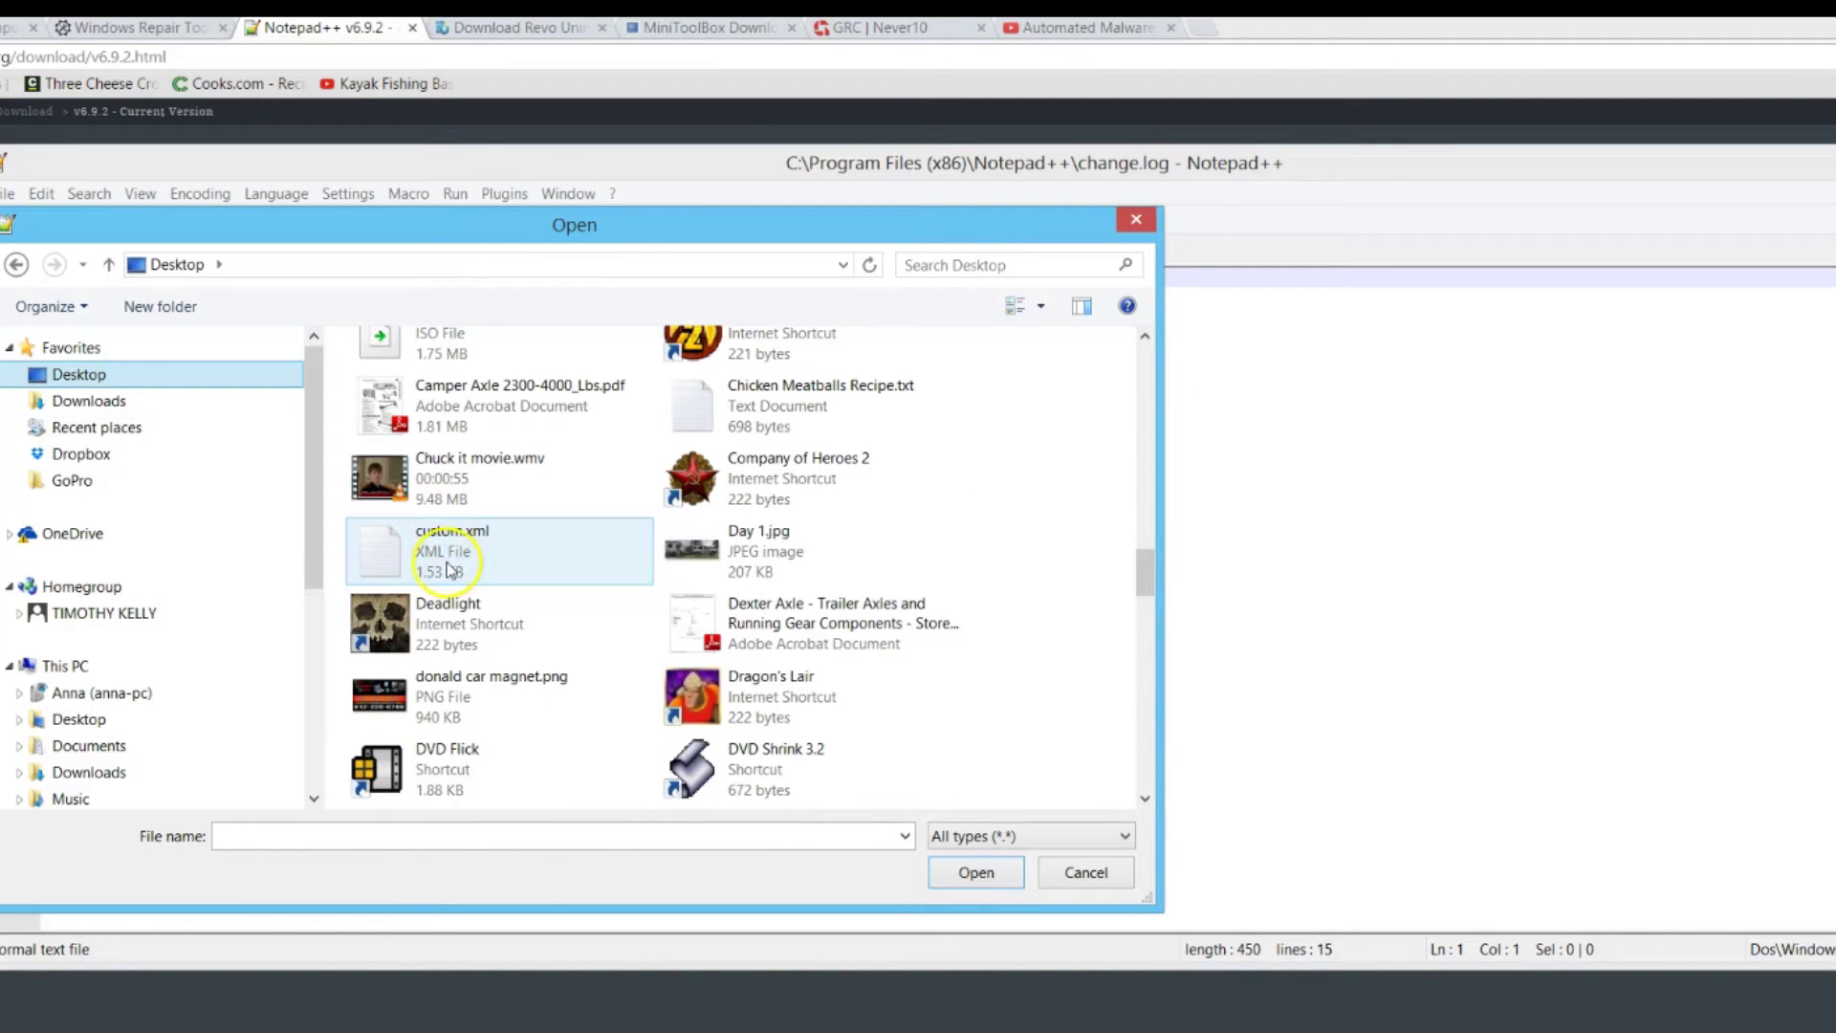
click(379, 556)
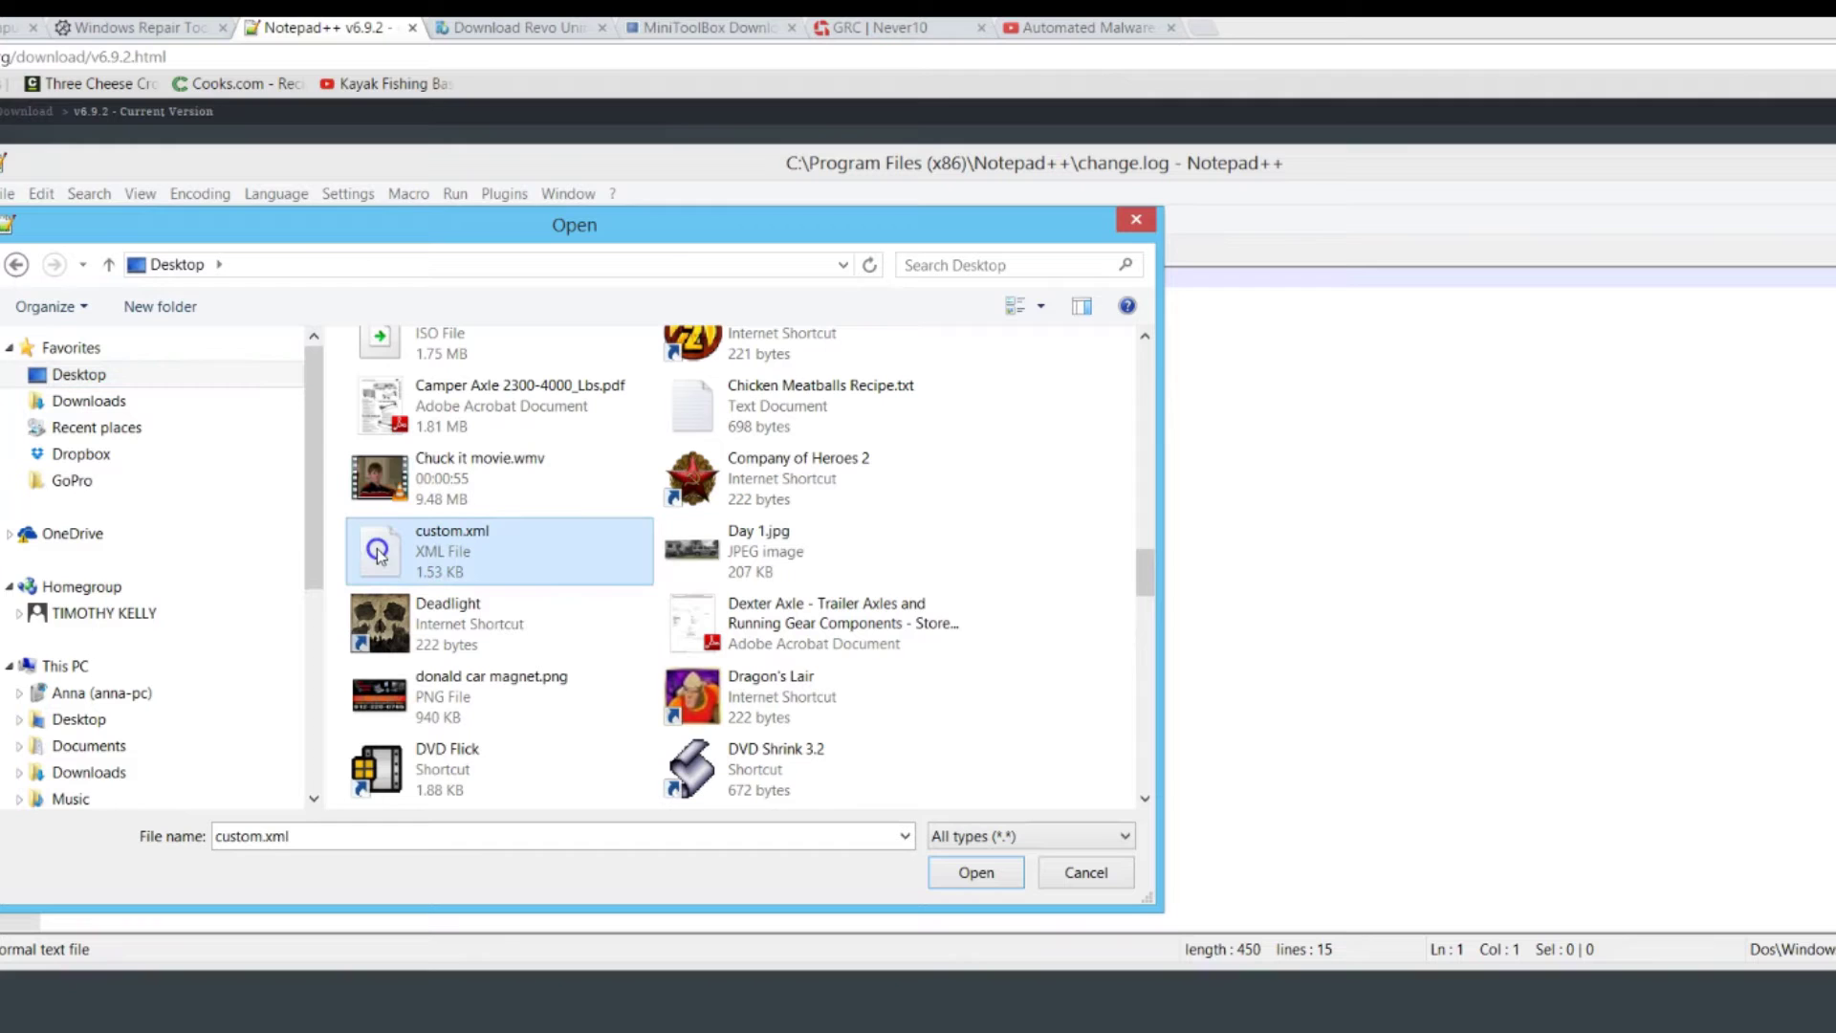
click(962, 868)
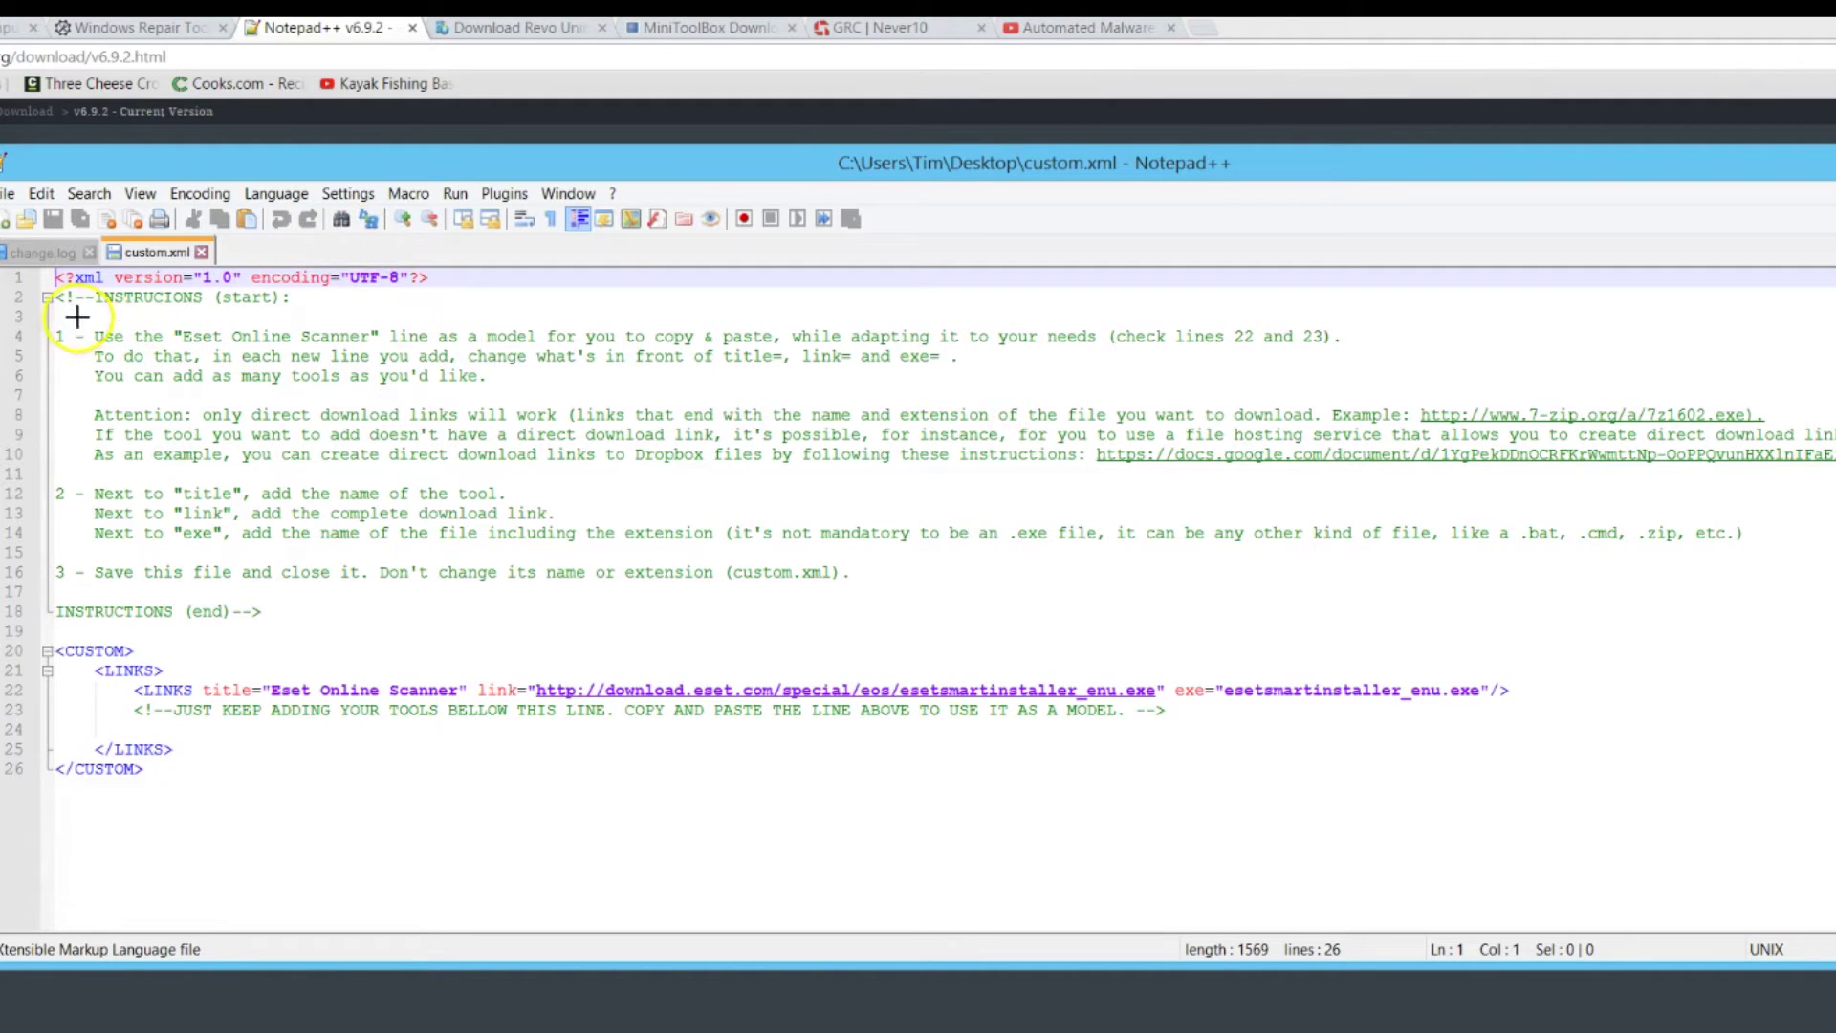
Highlight and read the instruction comments at the top of custom.xml
mouse_move(62, 314)
mouse_down()
mouse_move(633, 547)
mouse_move(1109, 633)
mouse_move(1622, 613)
mouse_move(1828, 583)
mouse_move(1828, 560)
mouse_move(1832, 649)
mouse_up()
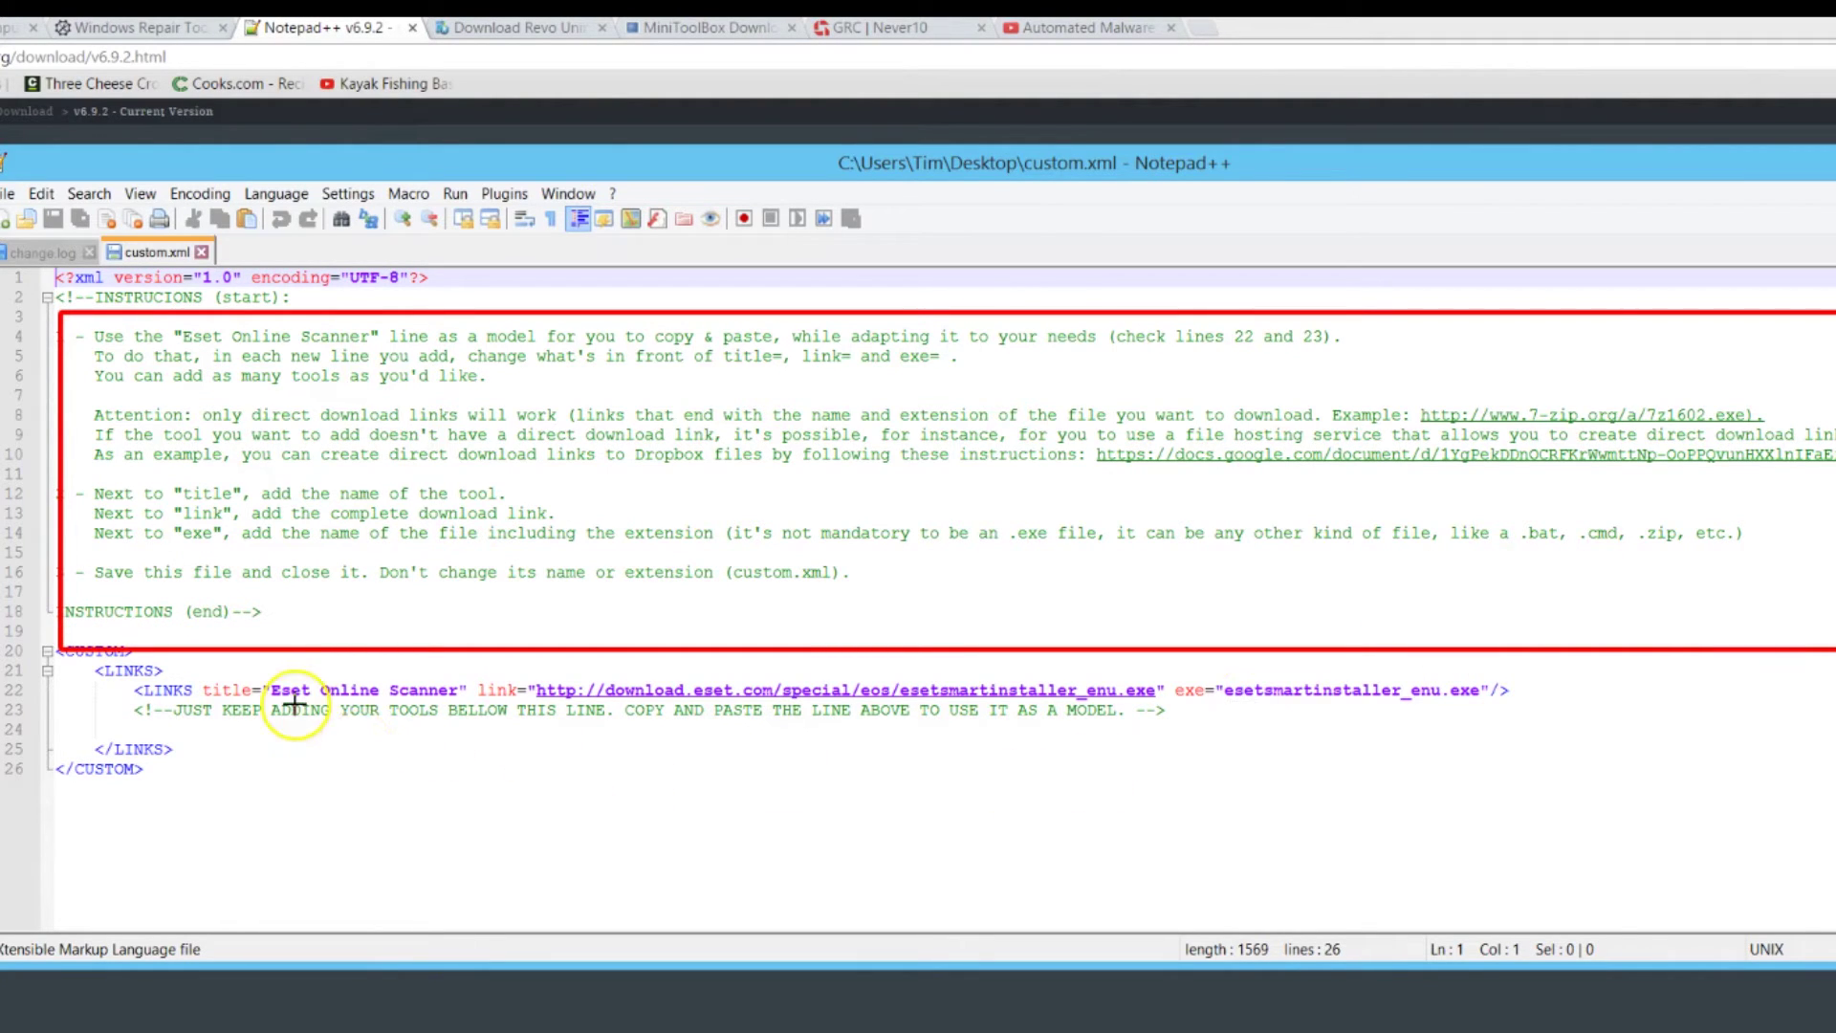
key(Escape)
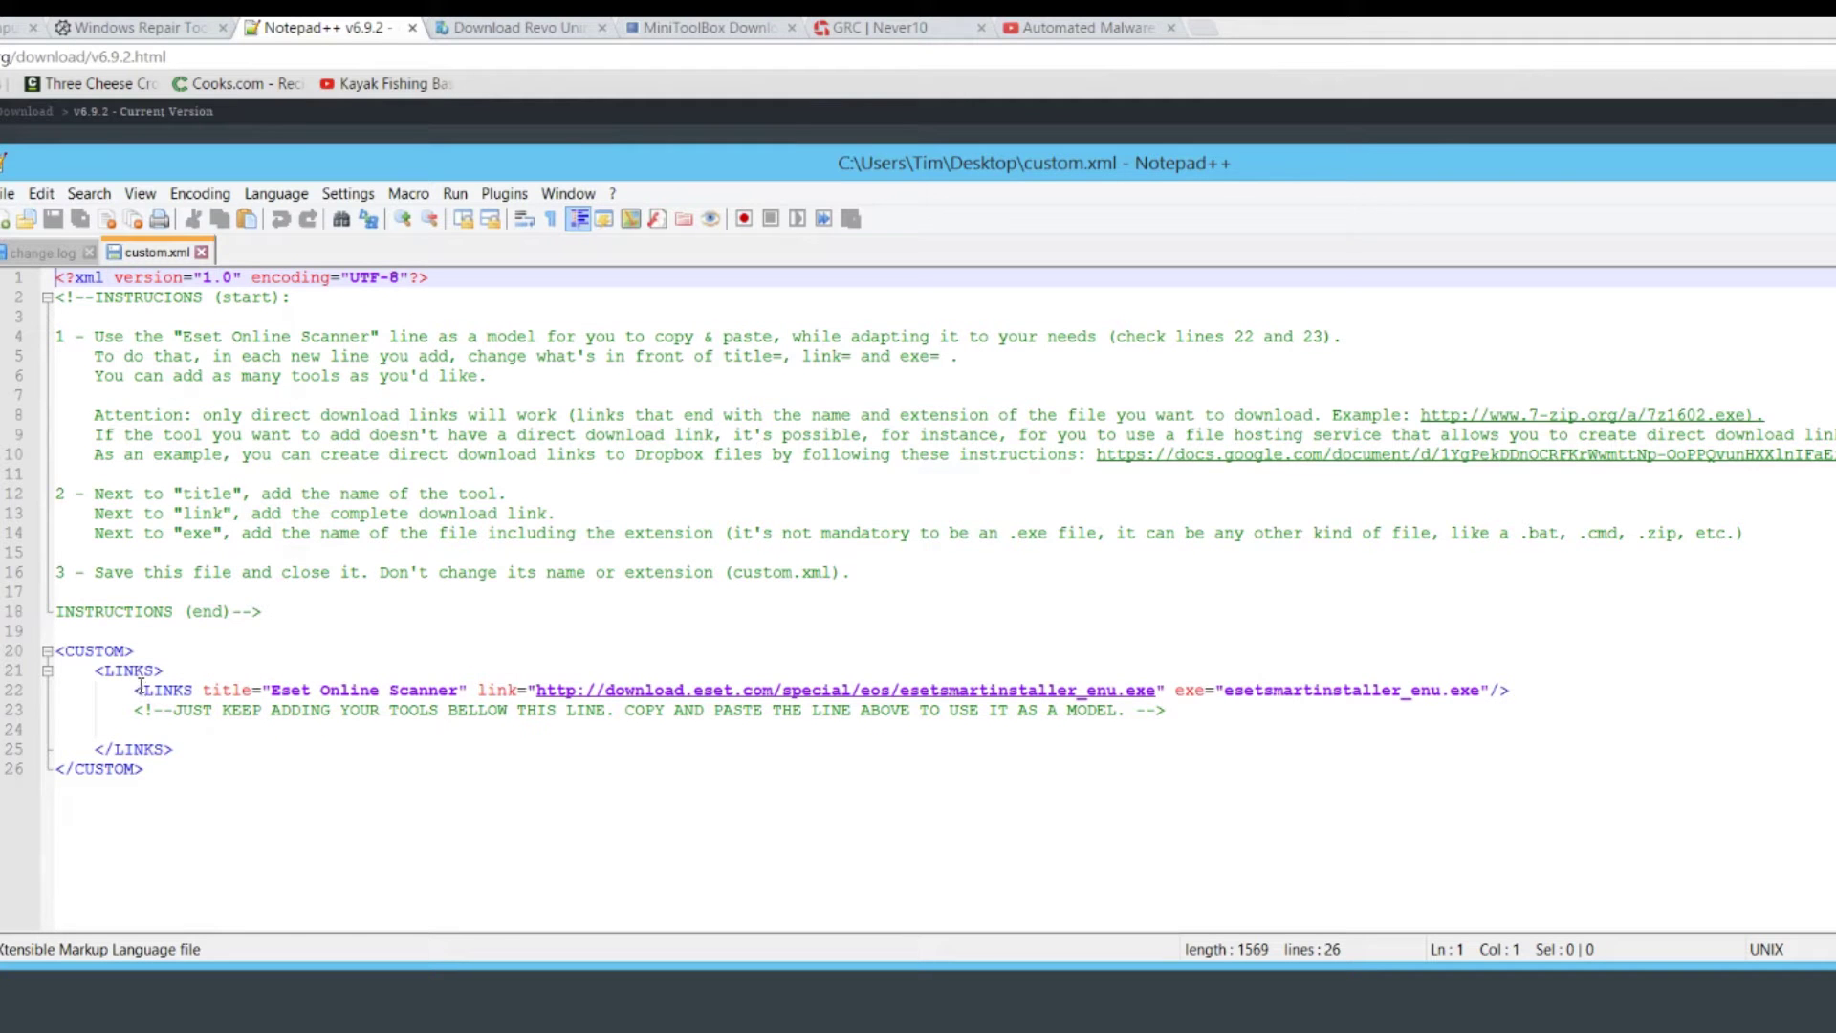
drag(191, 698, 443, 703)
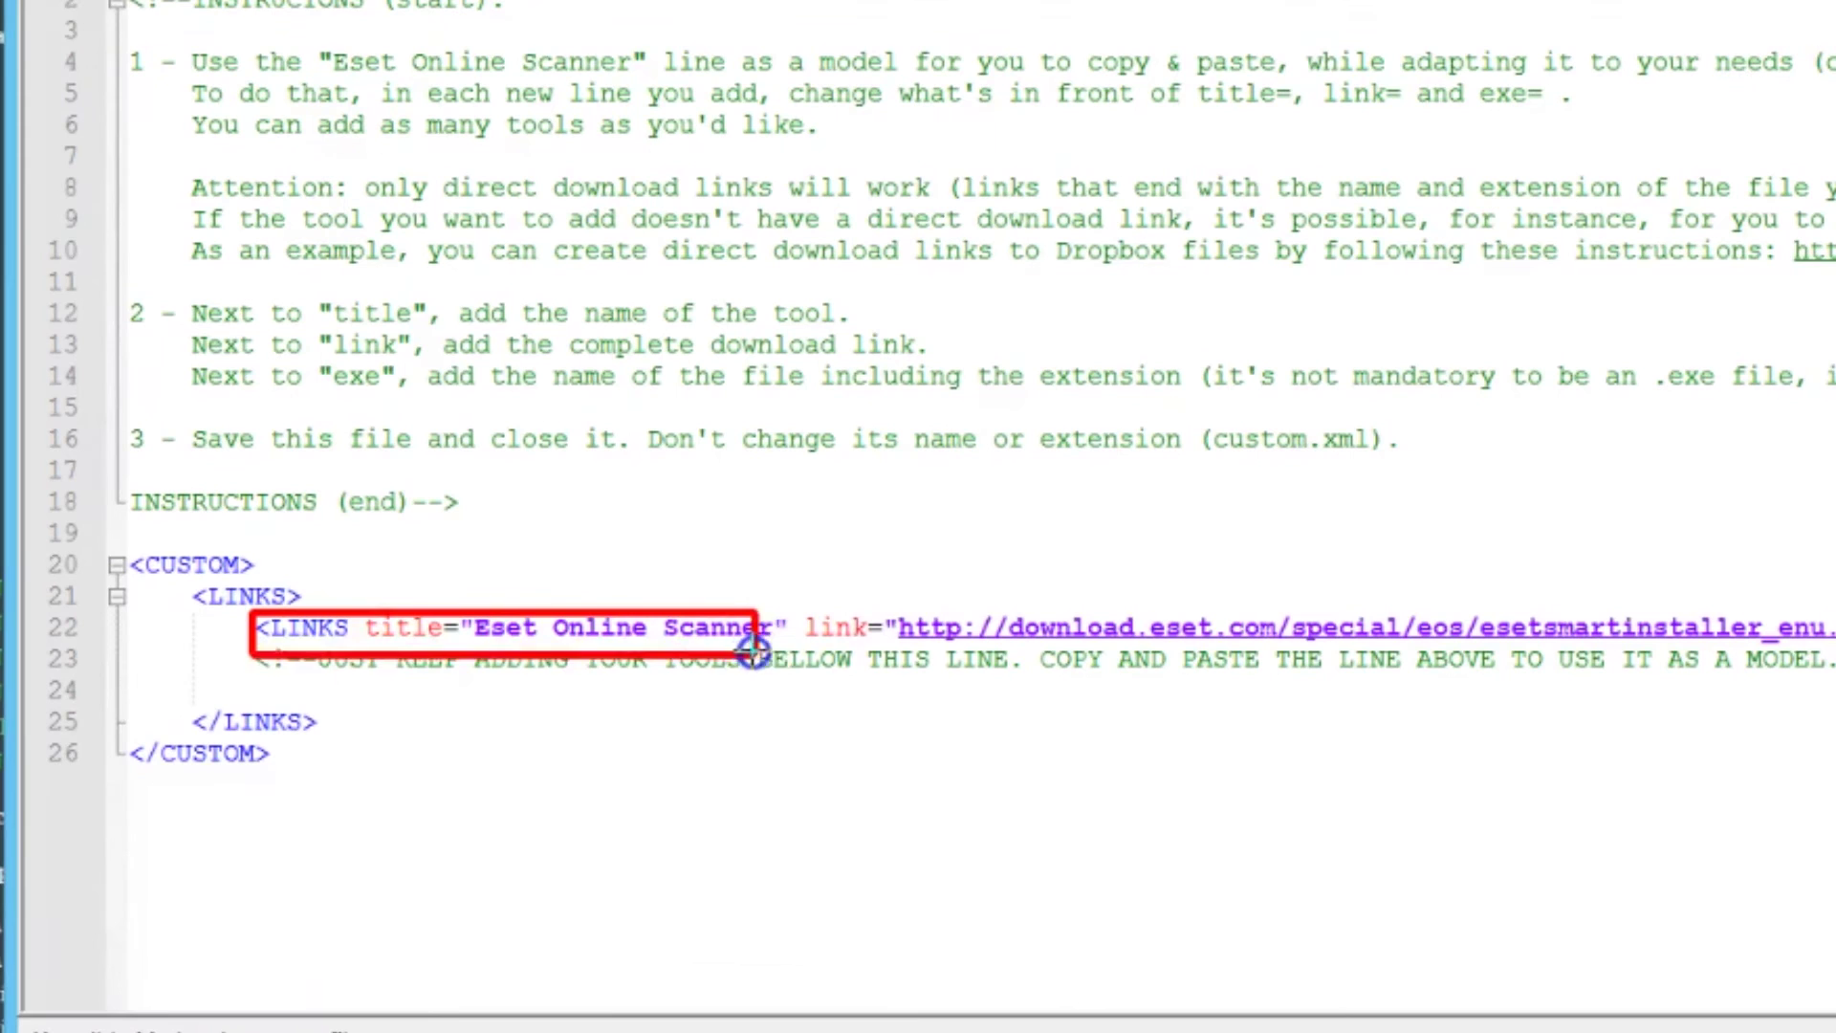
drag(753, 651, 786, 644)
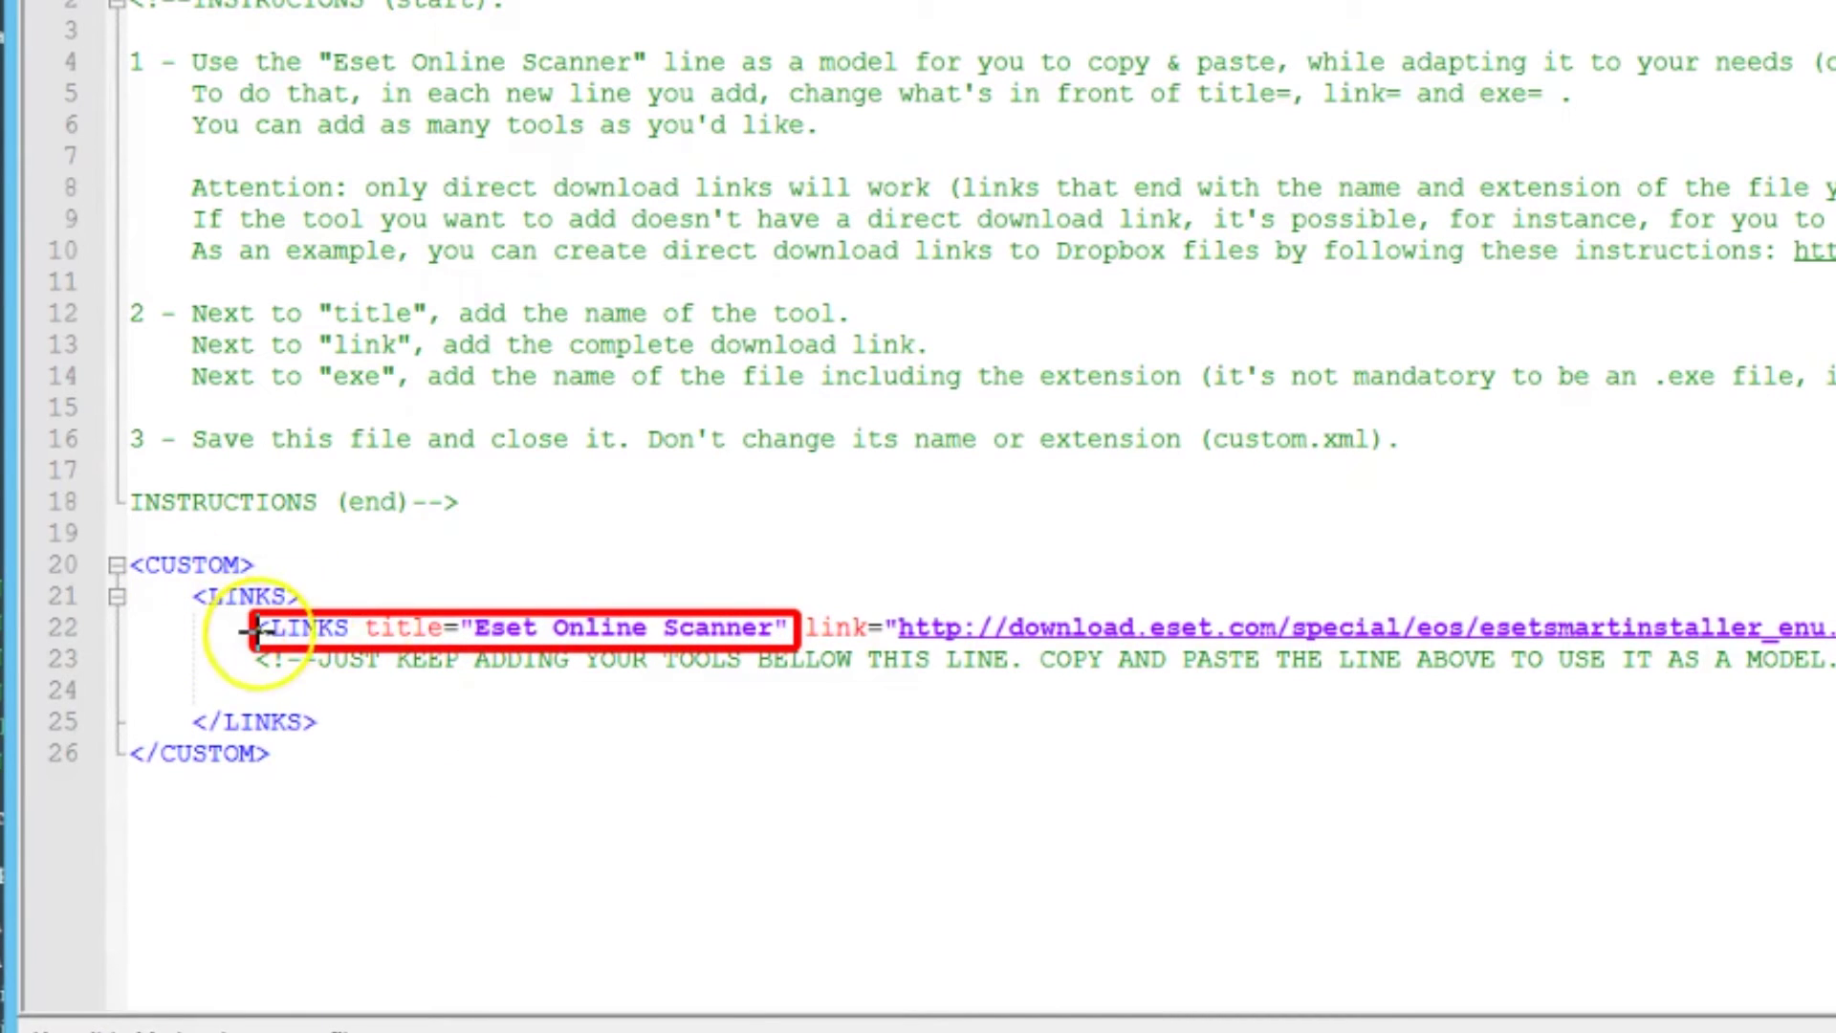
right_click(572, 646)
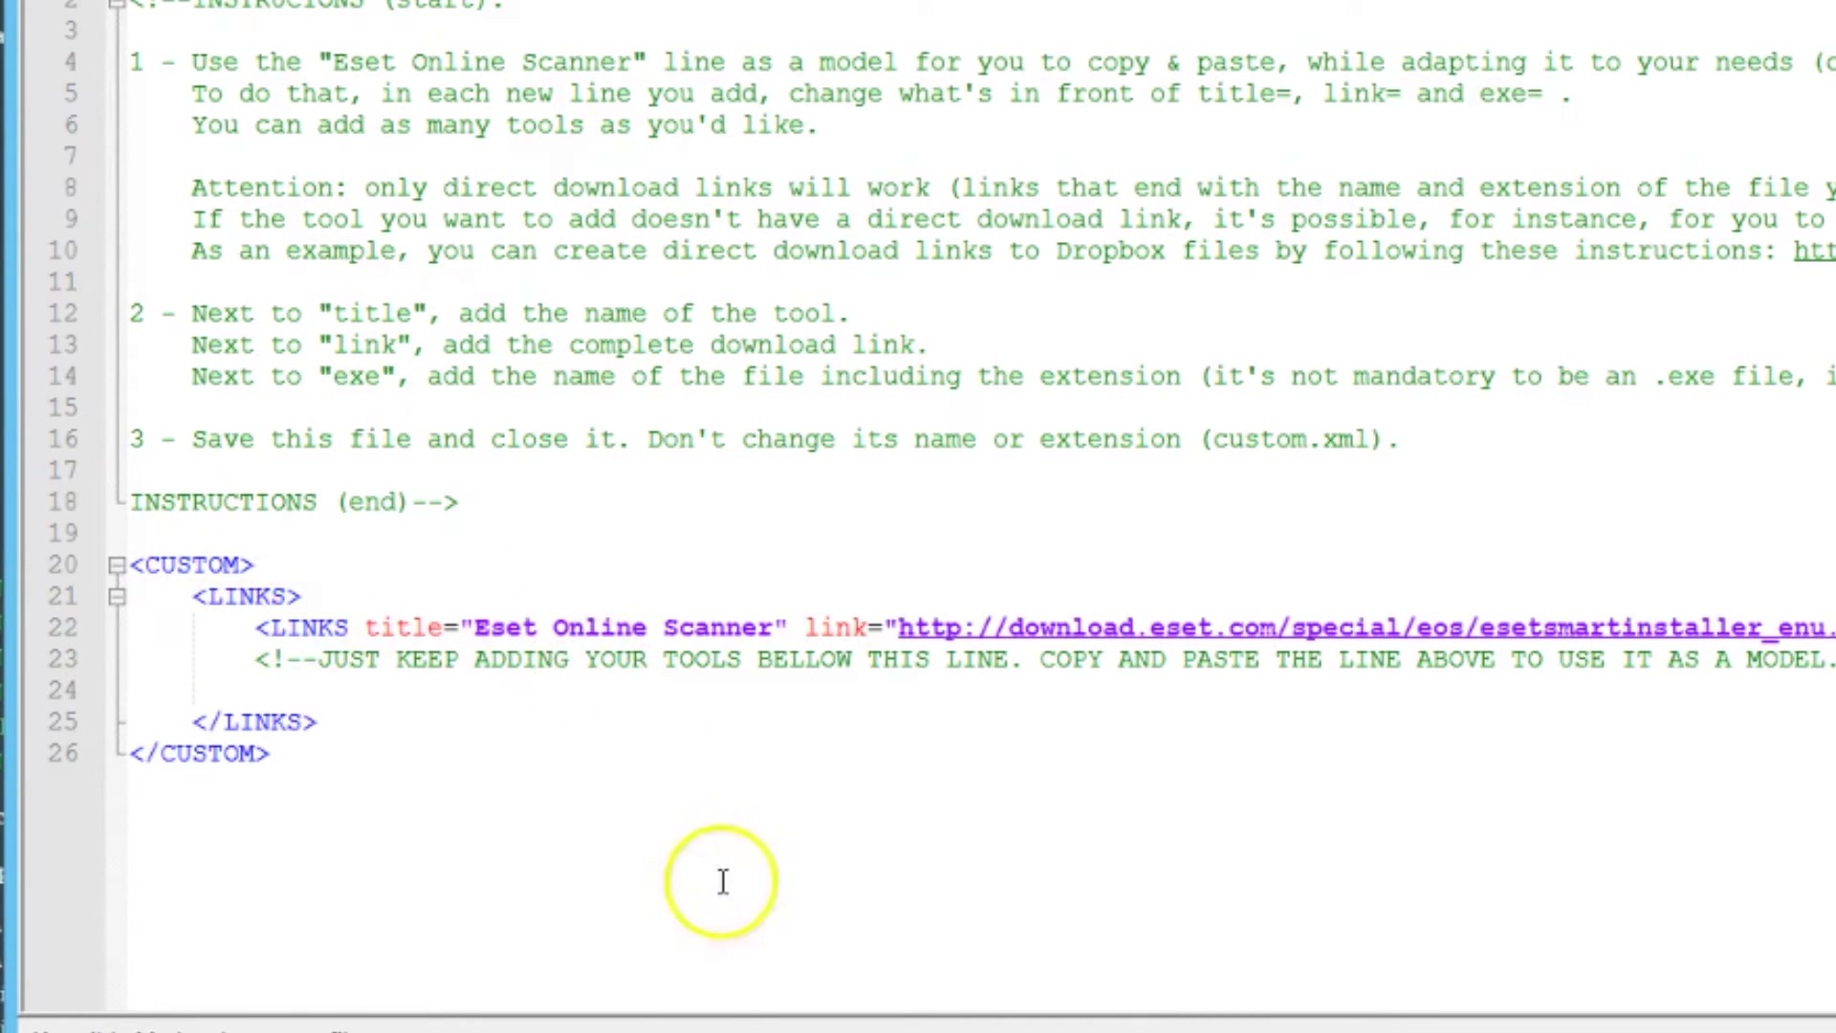
Examine the Eset Online Scanner LINKS line with exe="esetsmartinstaller_enu.exe"
key(alt+Tab)
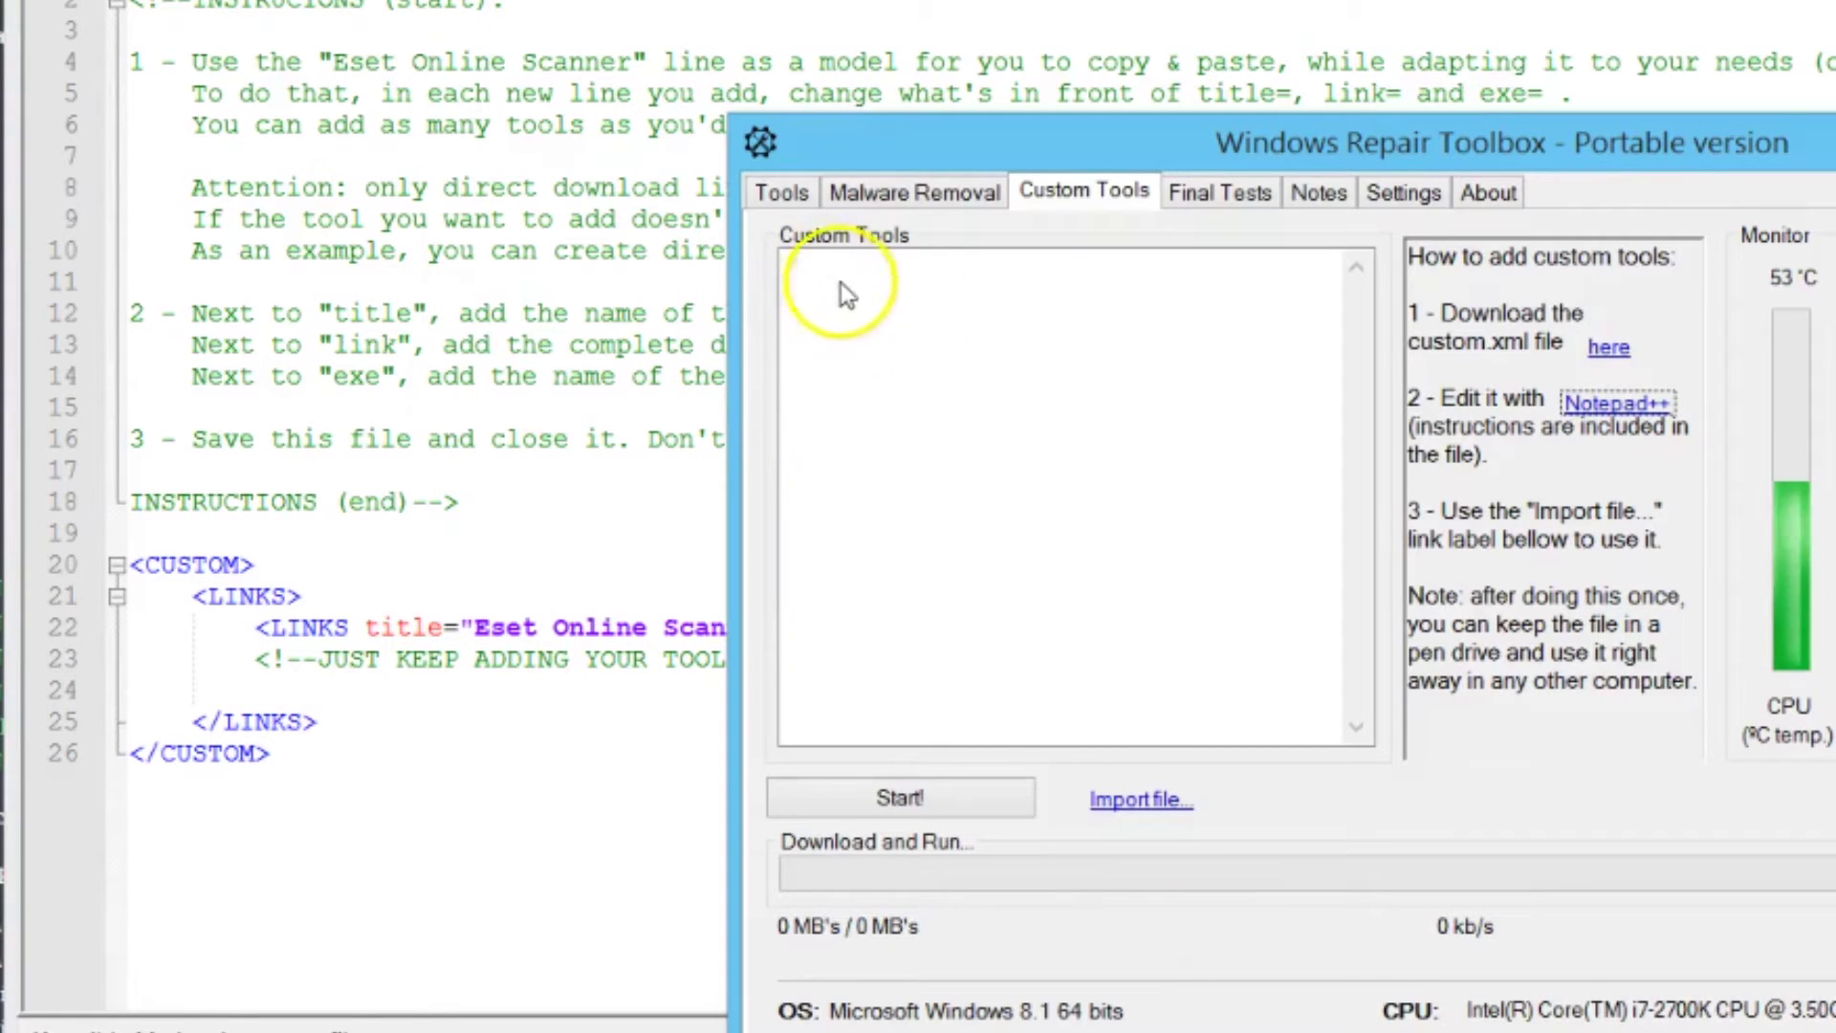
click(501, 905)
key(ctrl+2)
mouse_move(803, 606)
mouse_down()
mouse_move(1006, 660)
mouse_move(1561, 663)
mouse_move(1831, 636)
mouse_up()
drag(1499, 633, 1517, 649)
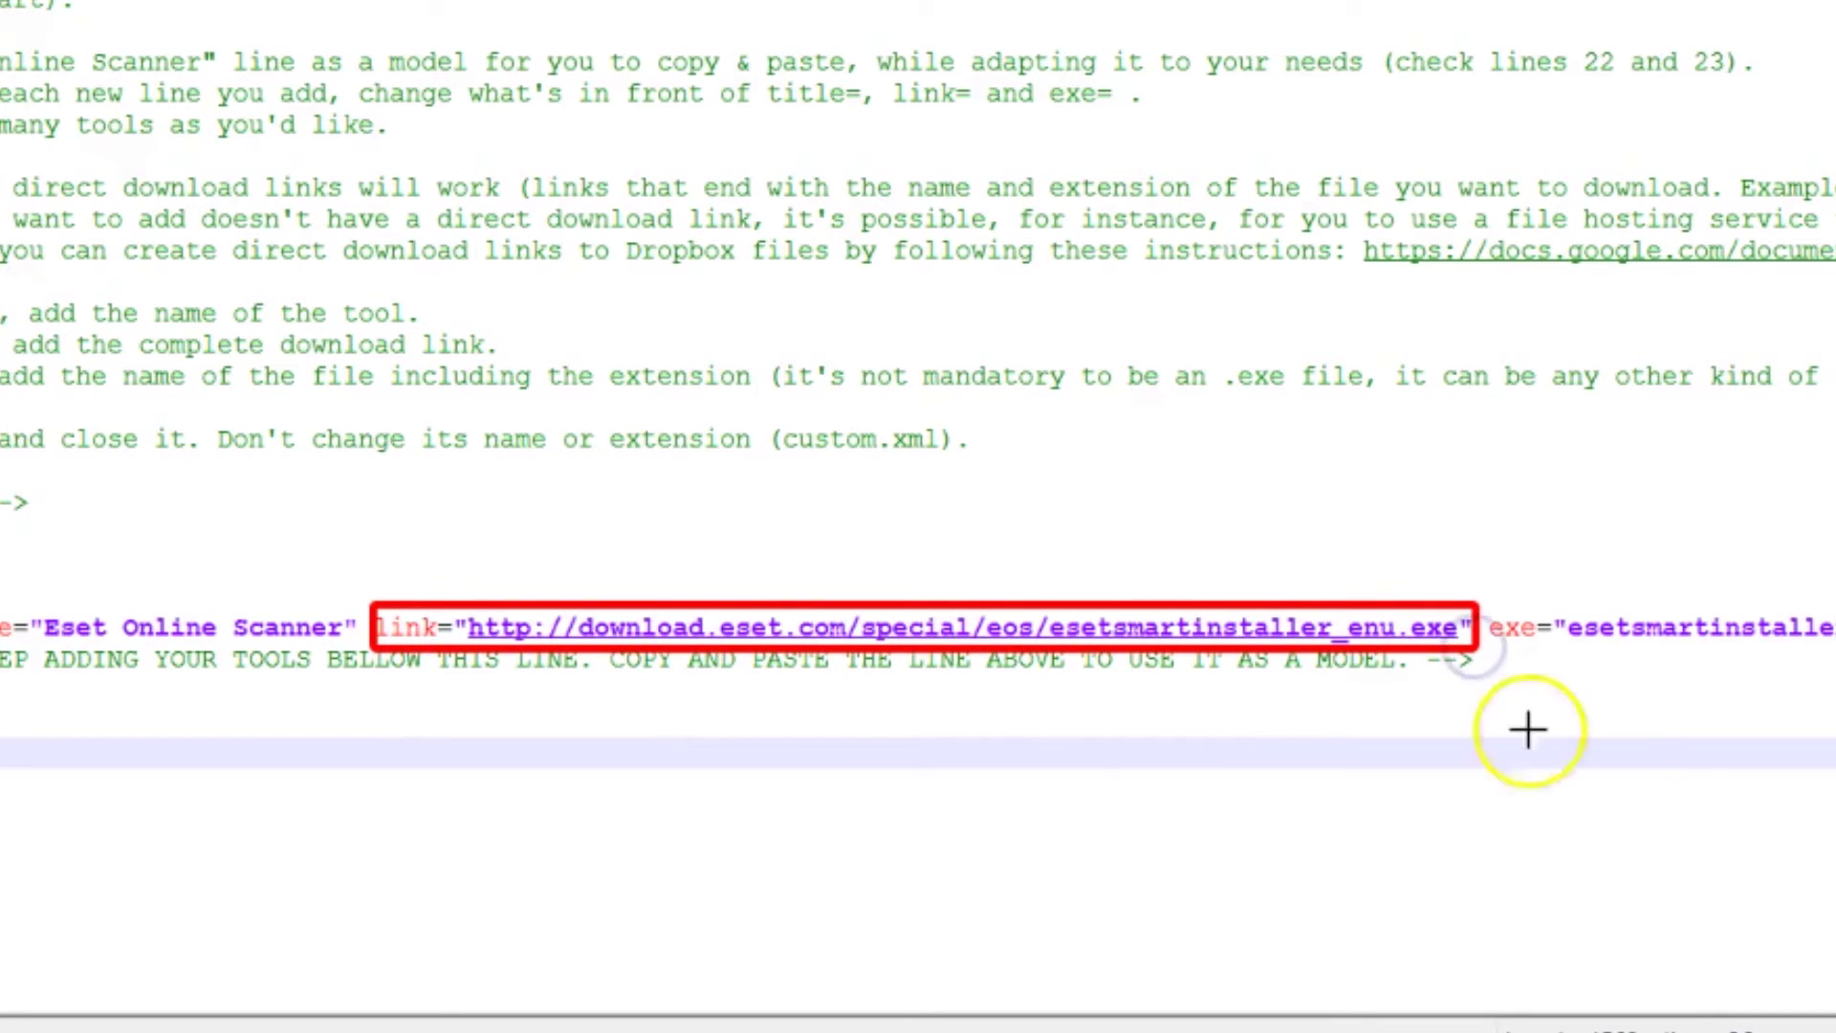
key(Escape)
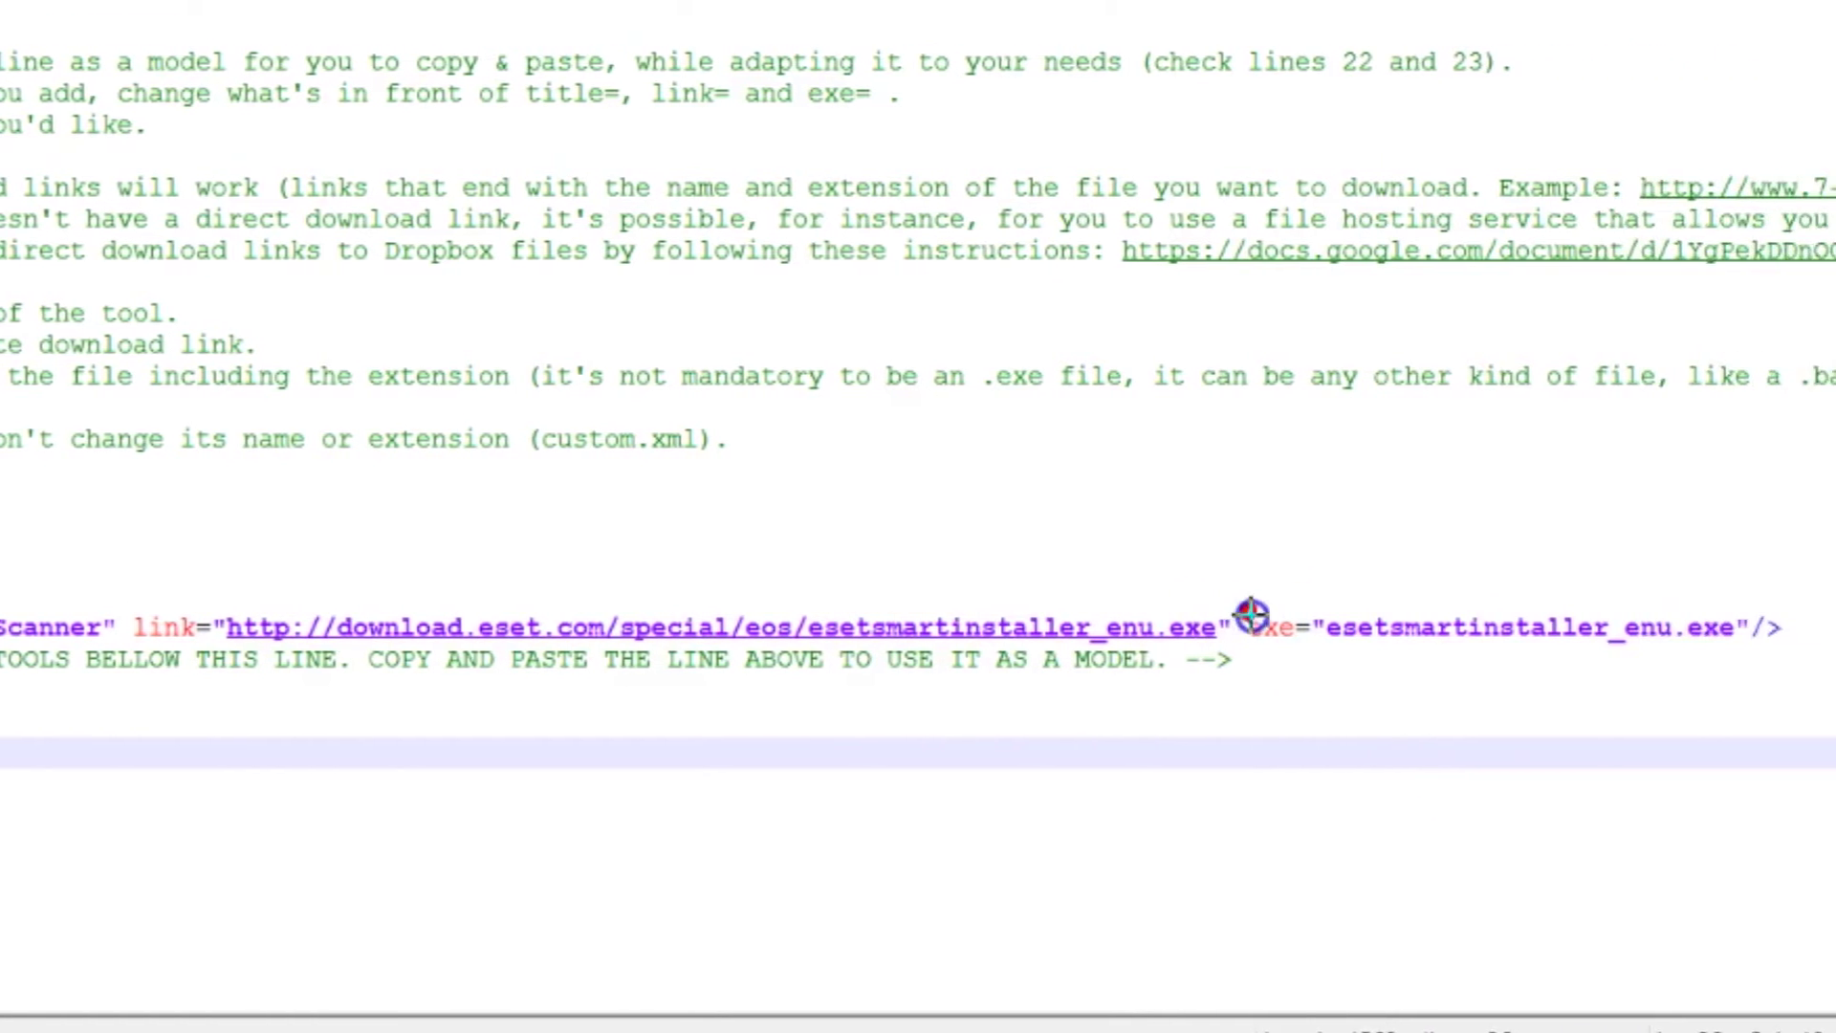
drag(1485, 606, 1834, 653)
drag(983, 653, 1180, 656)
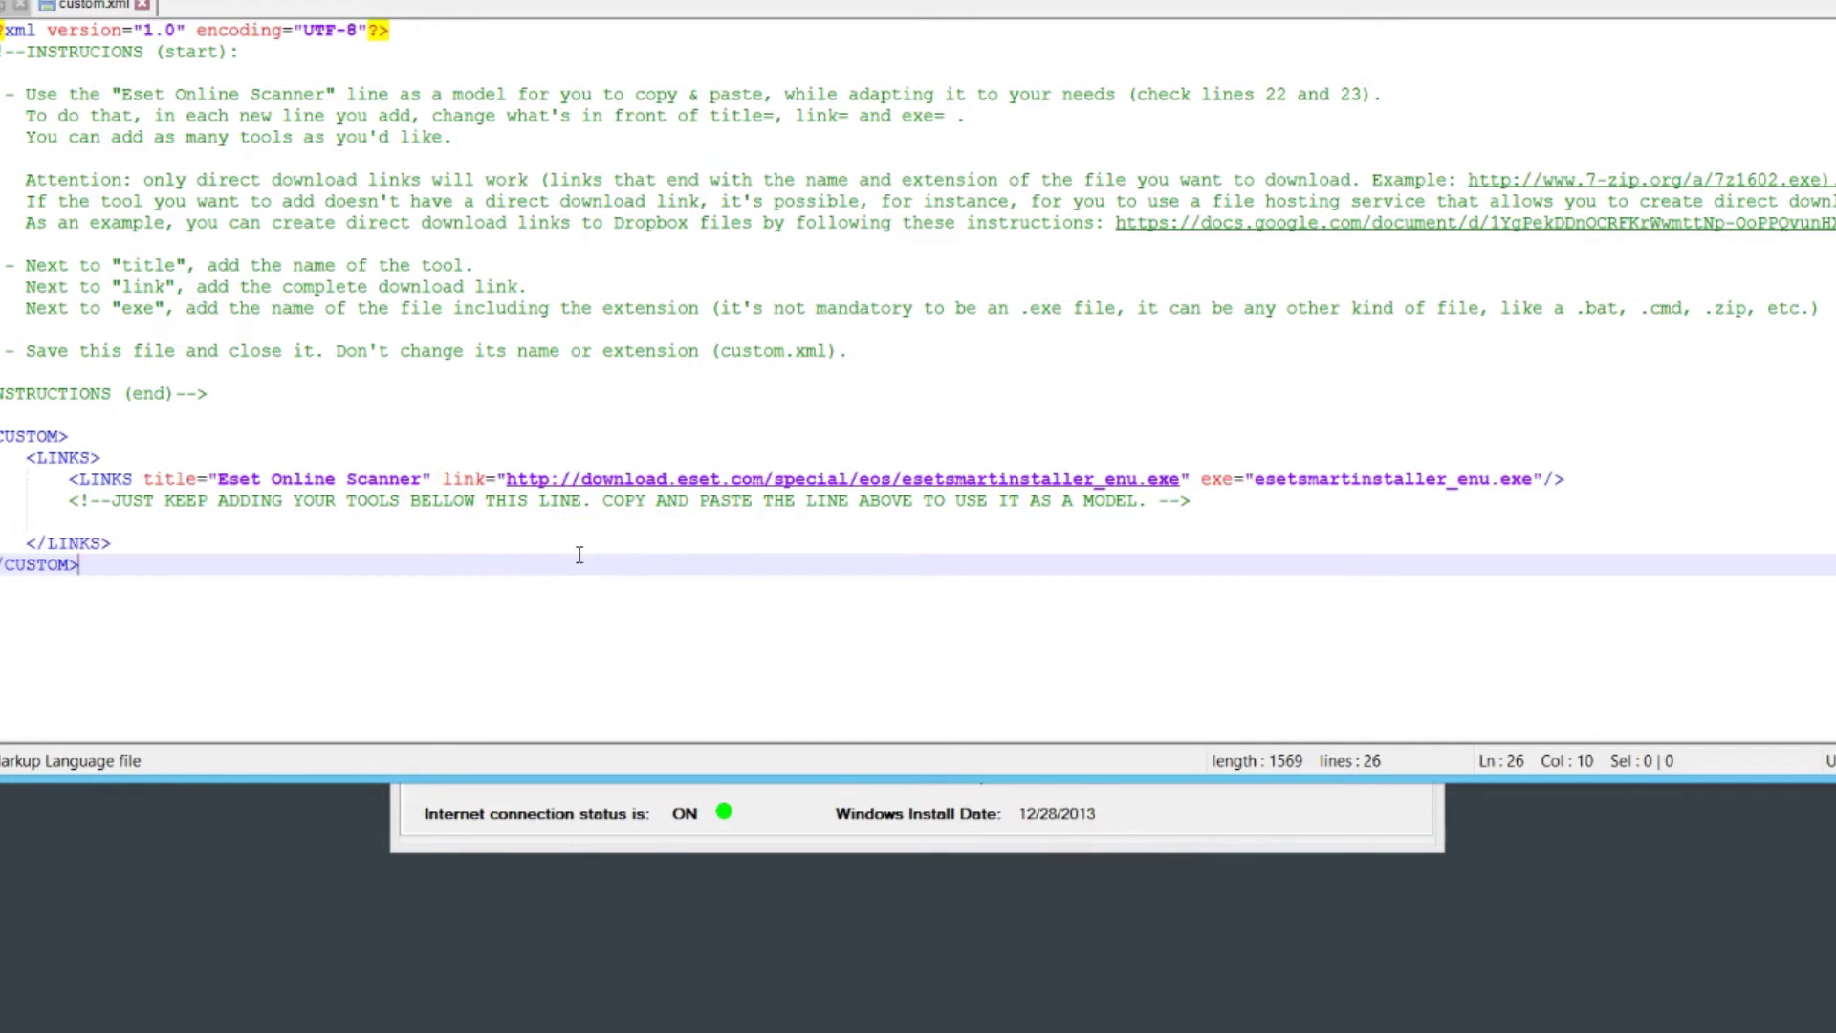
Import Desktop\custom.xml into Windows Repair Toolbox's Custom Tools list
click(1217, 831)
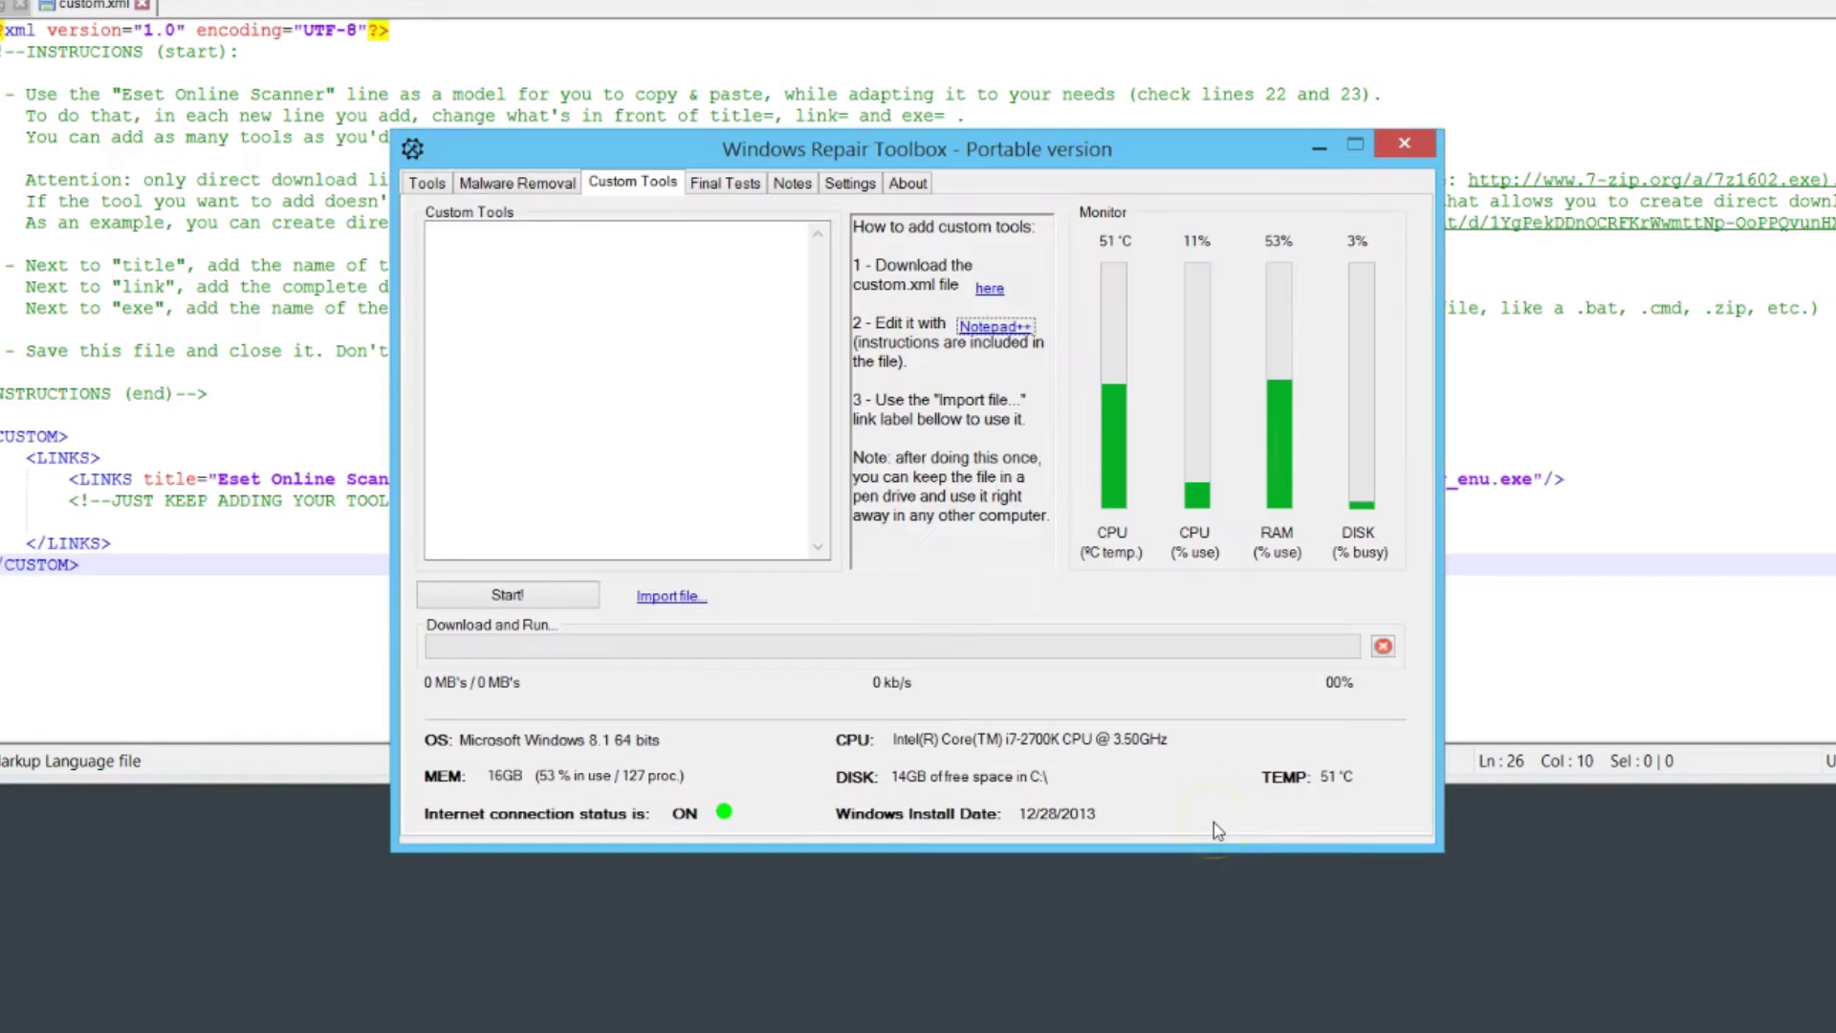
click(664, 596)
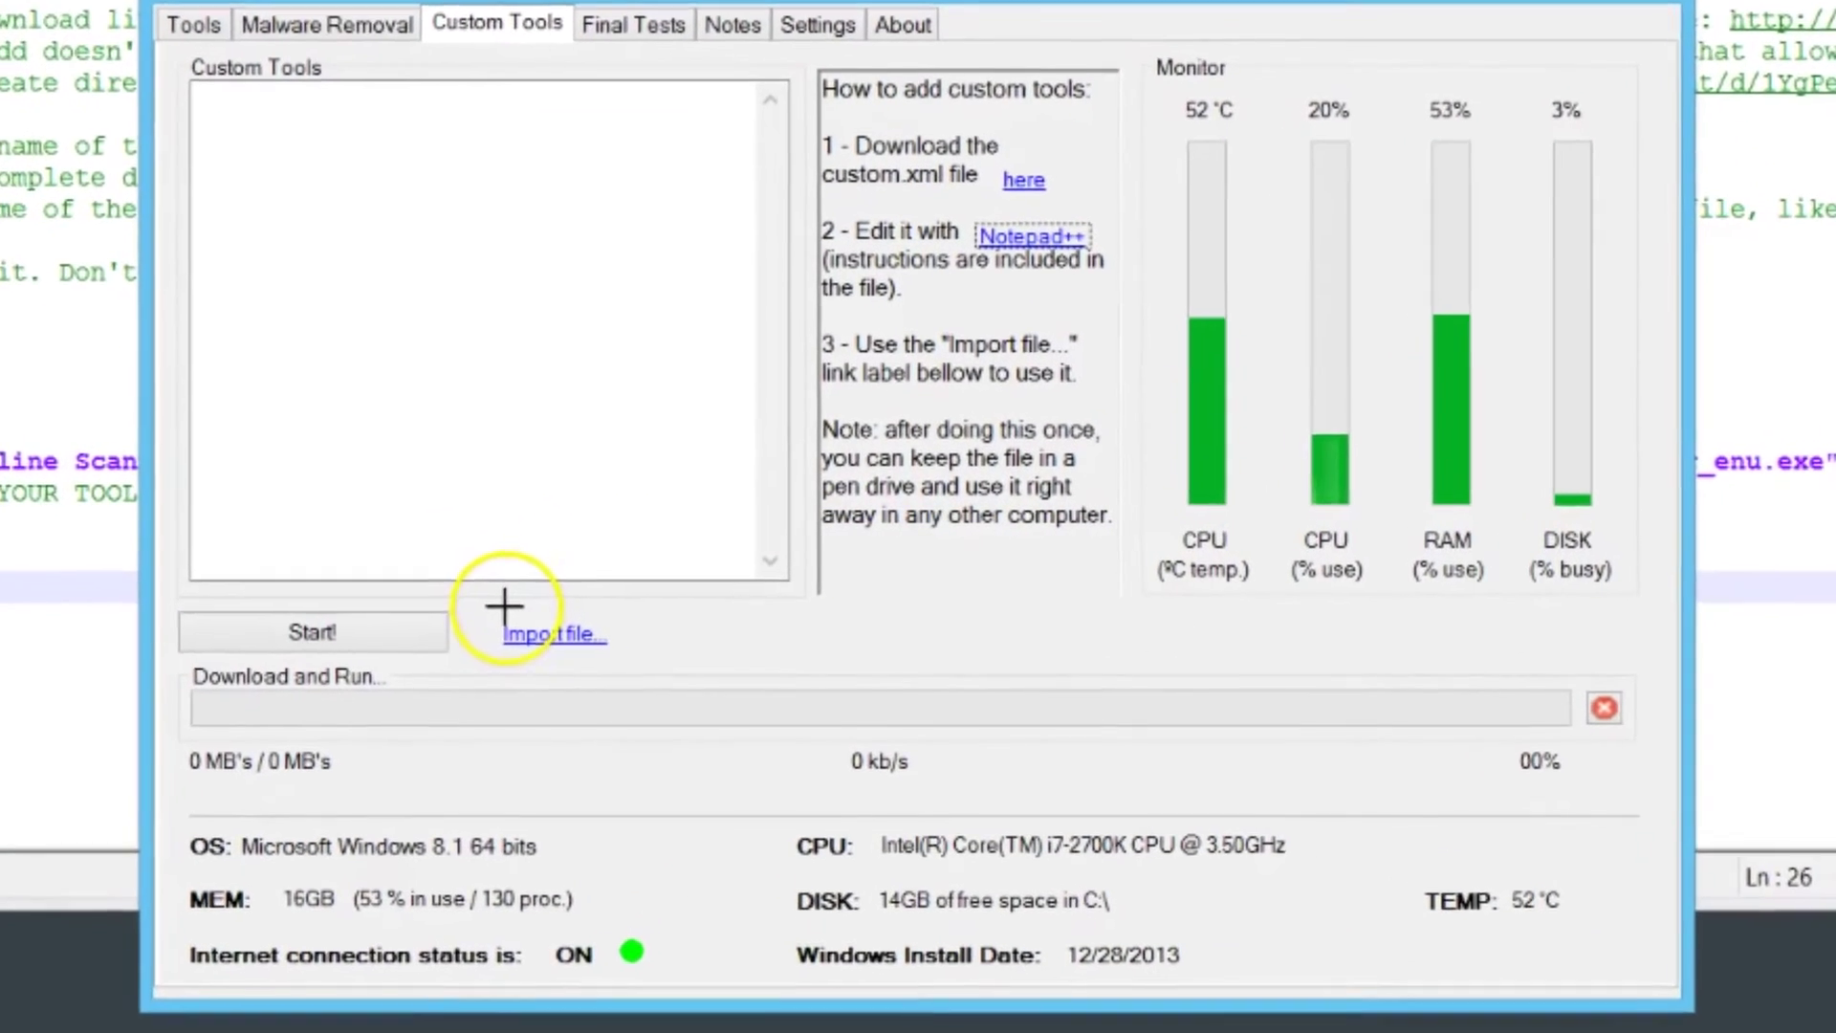
drag(565, 590, 649, 638)
click(535, 641)
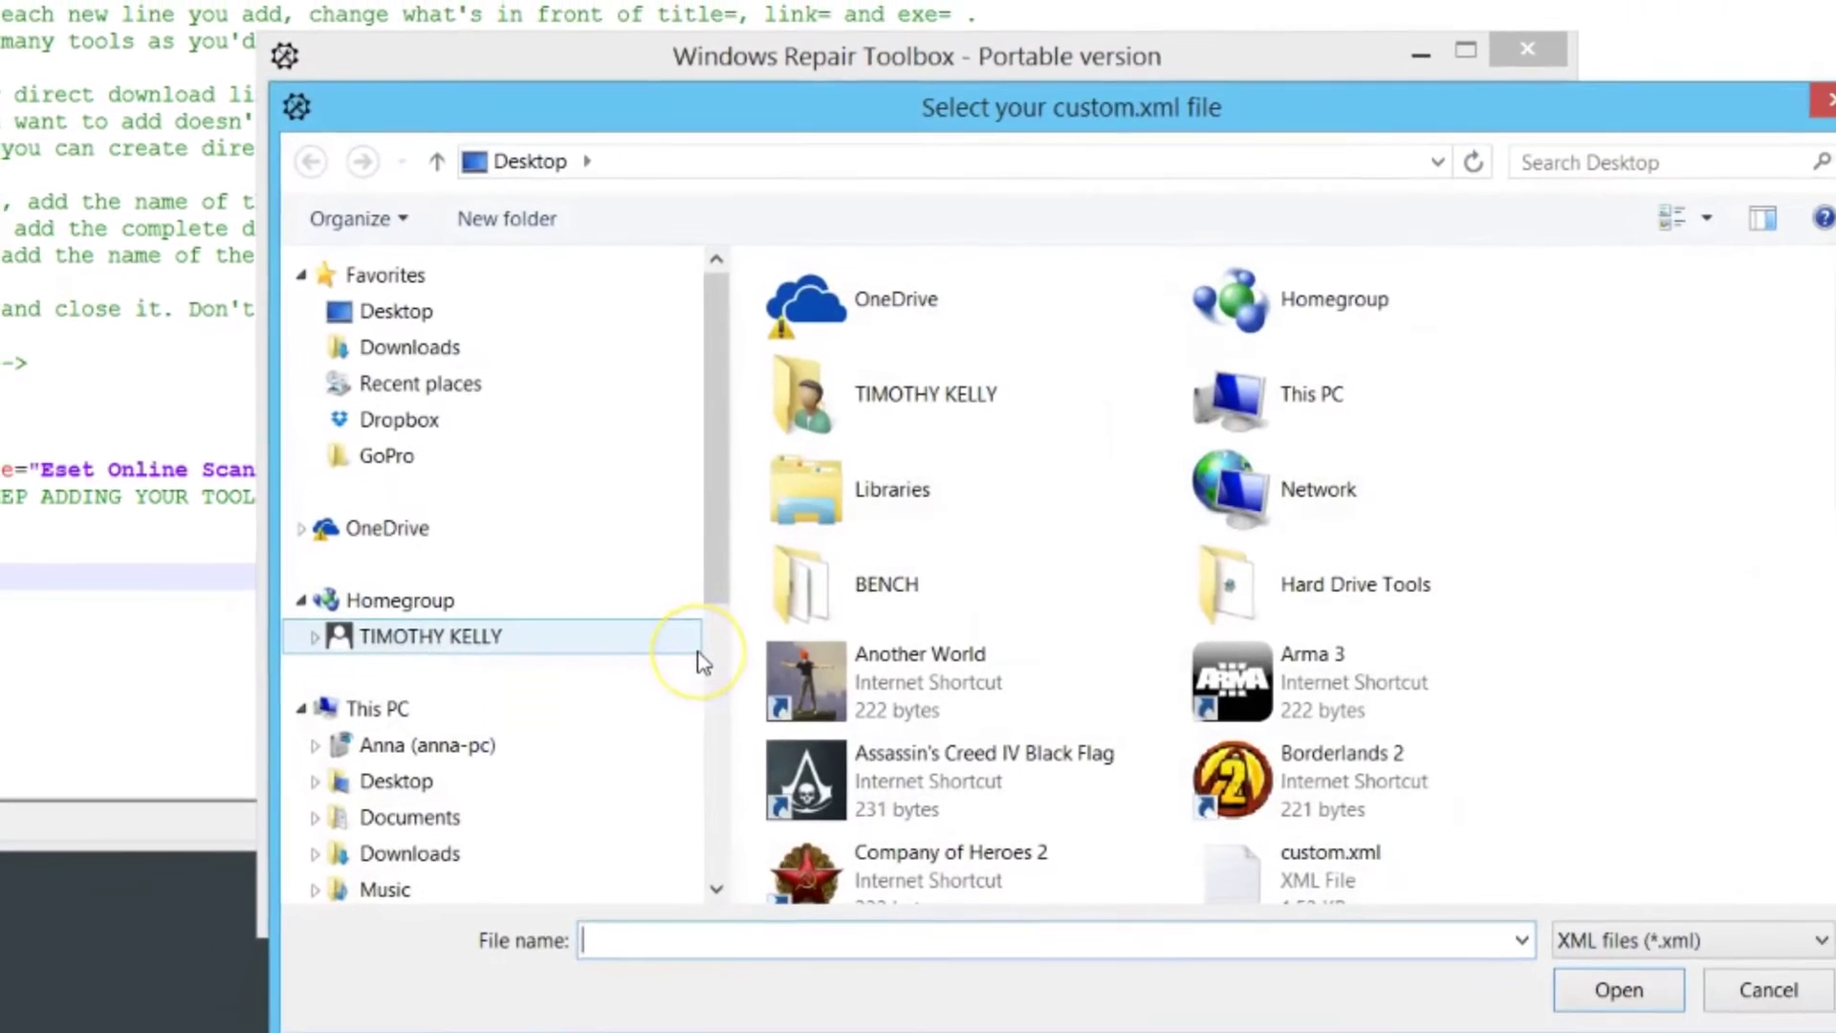
drag(1790, 365, 1791, 389)
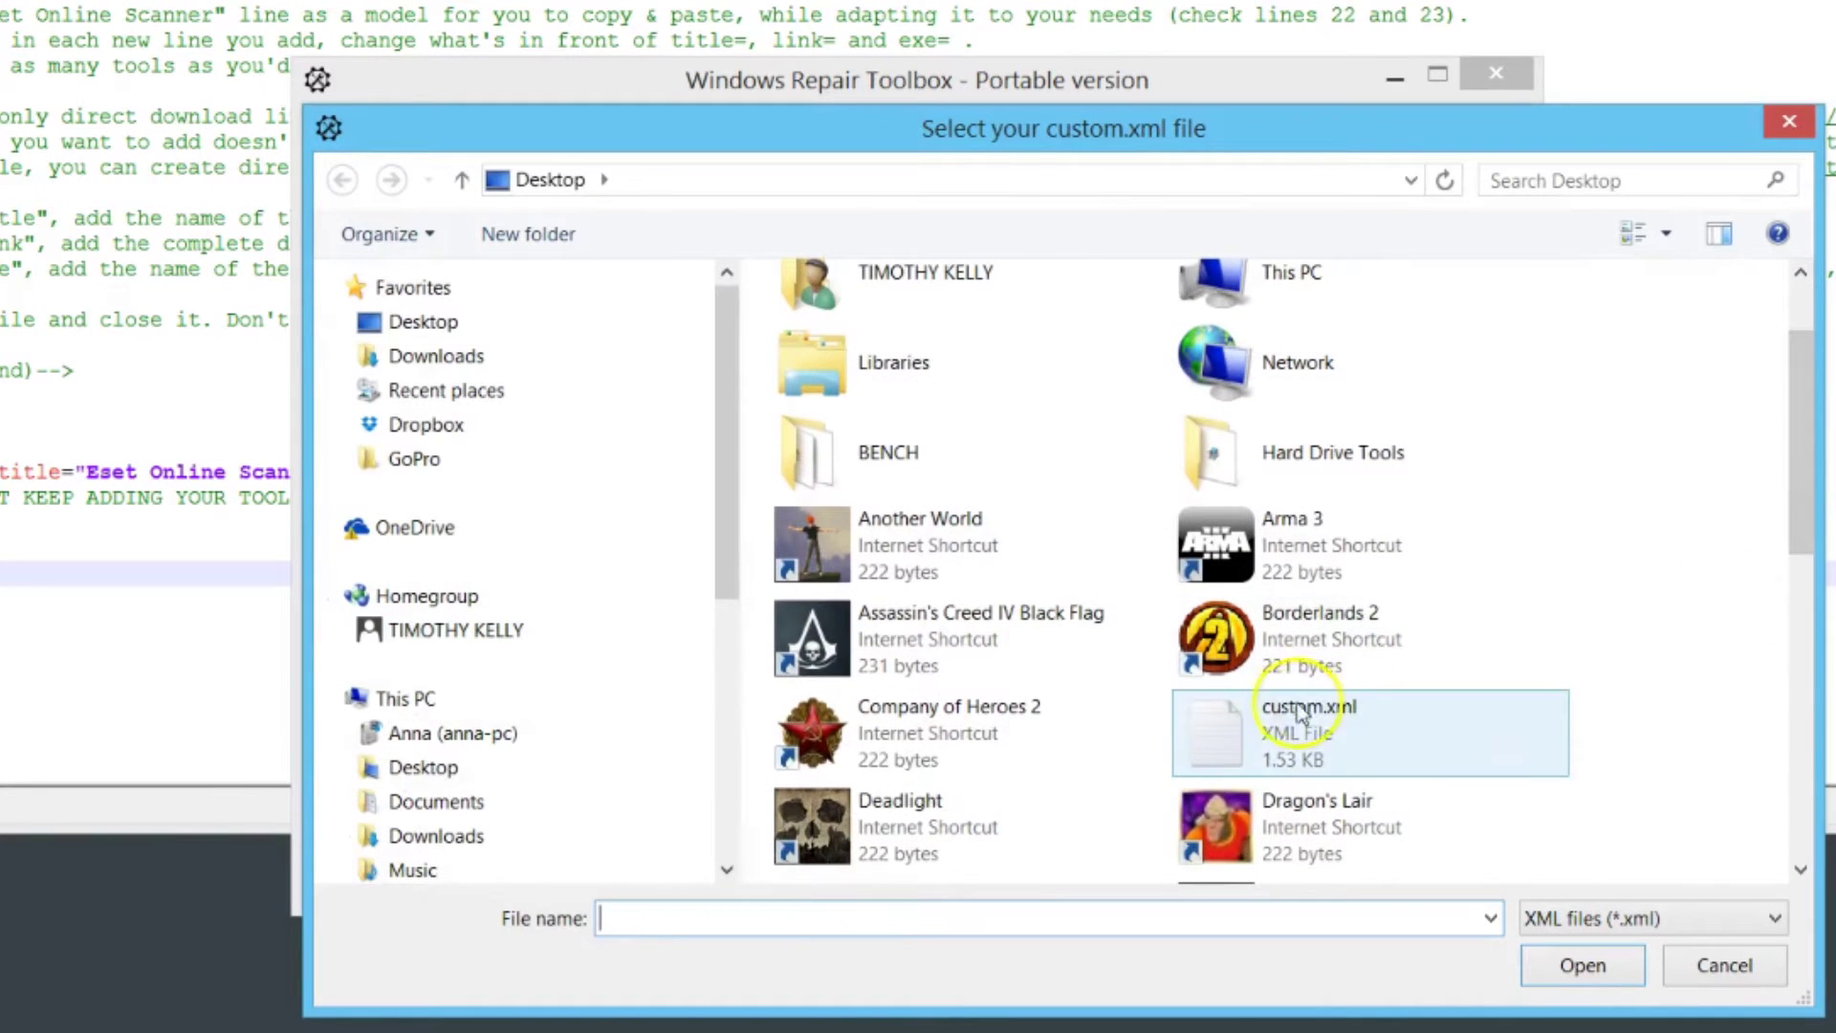
click(1255, 729)
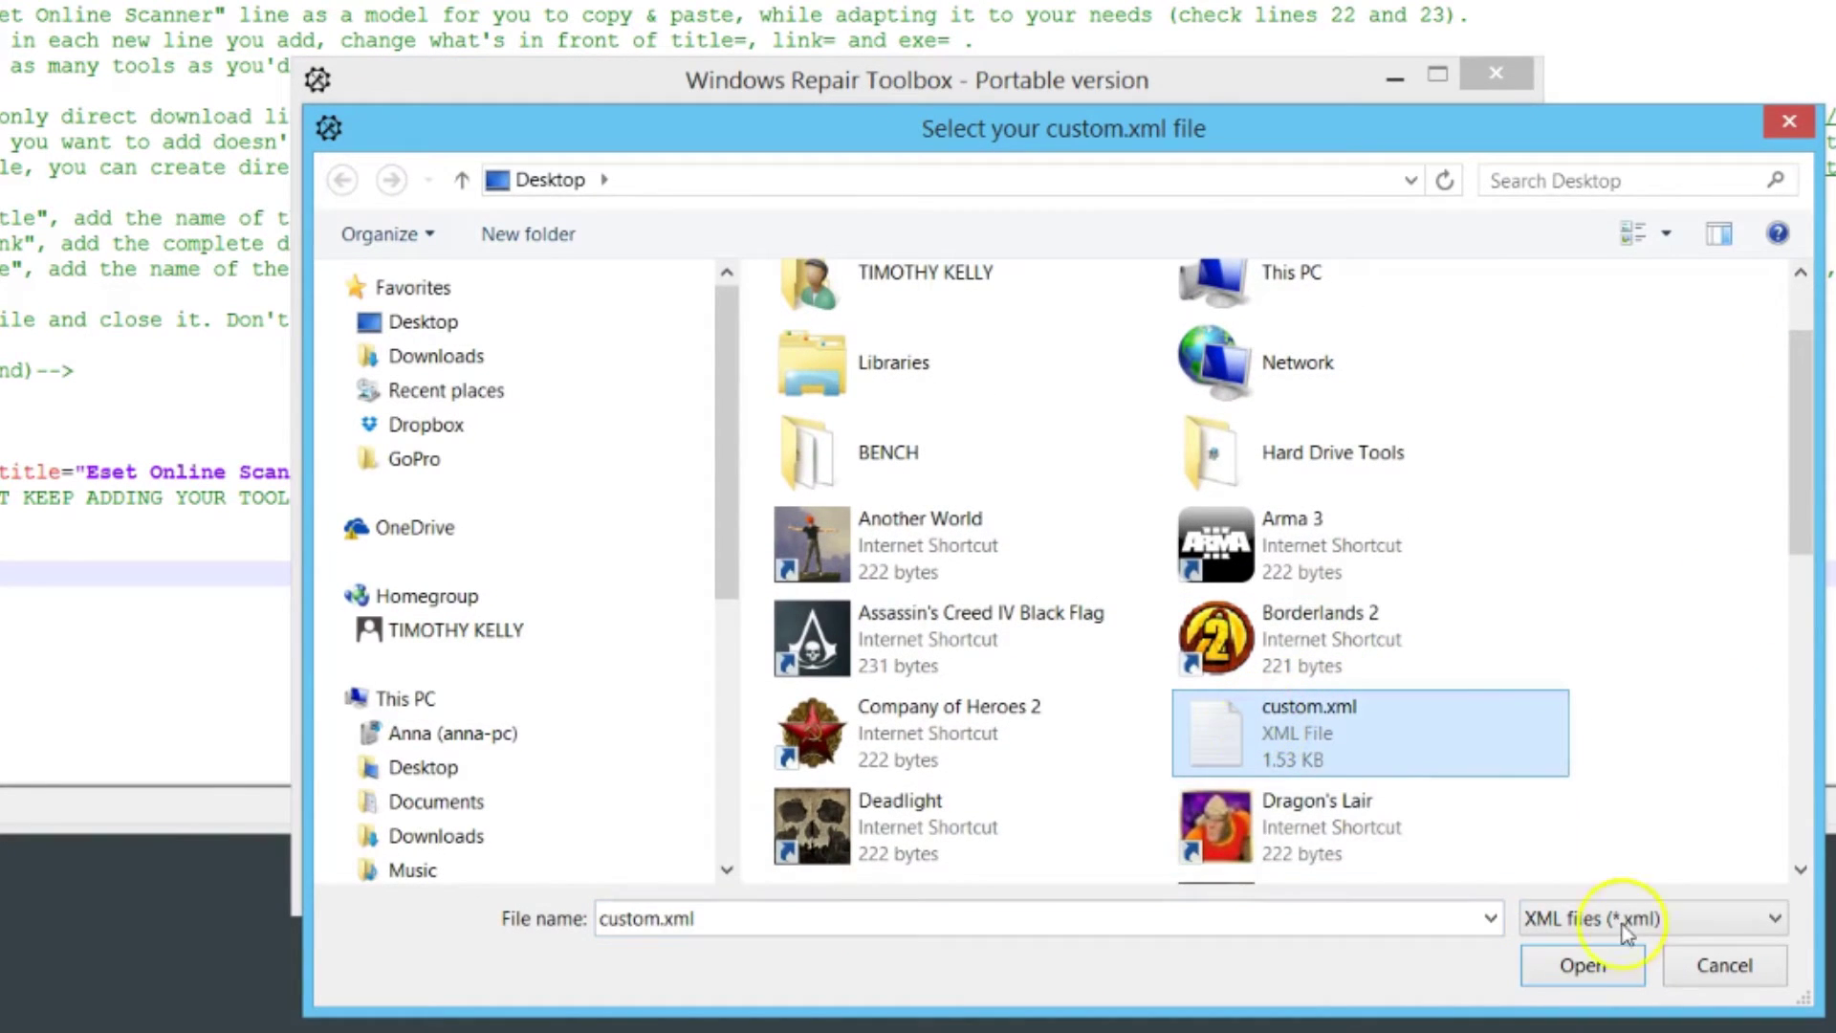
click(1584, 966)
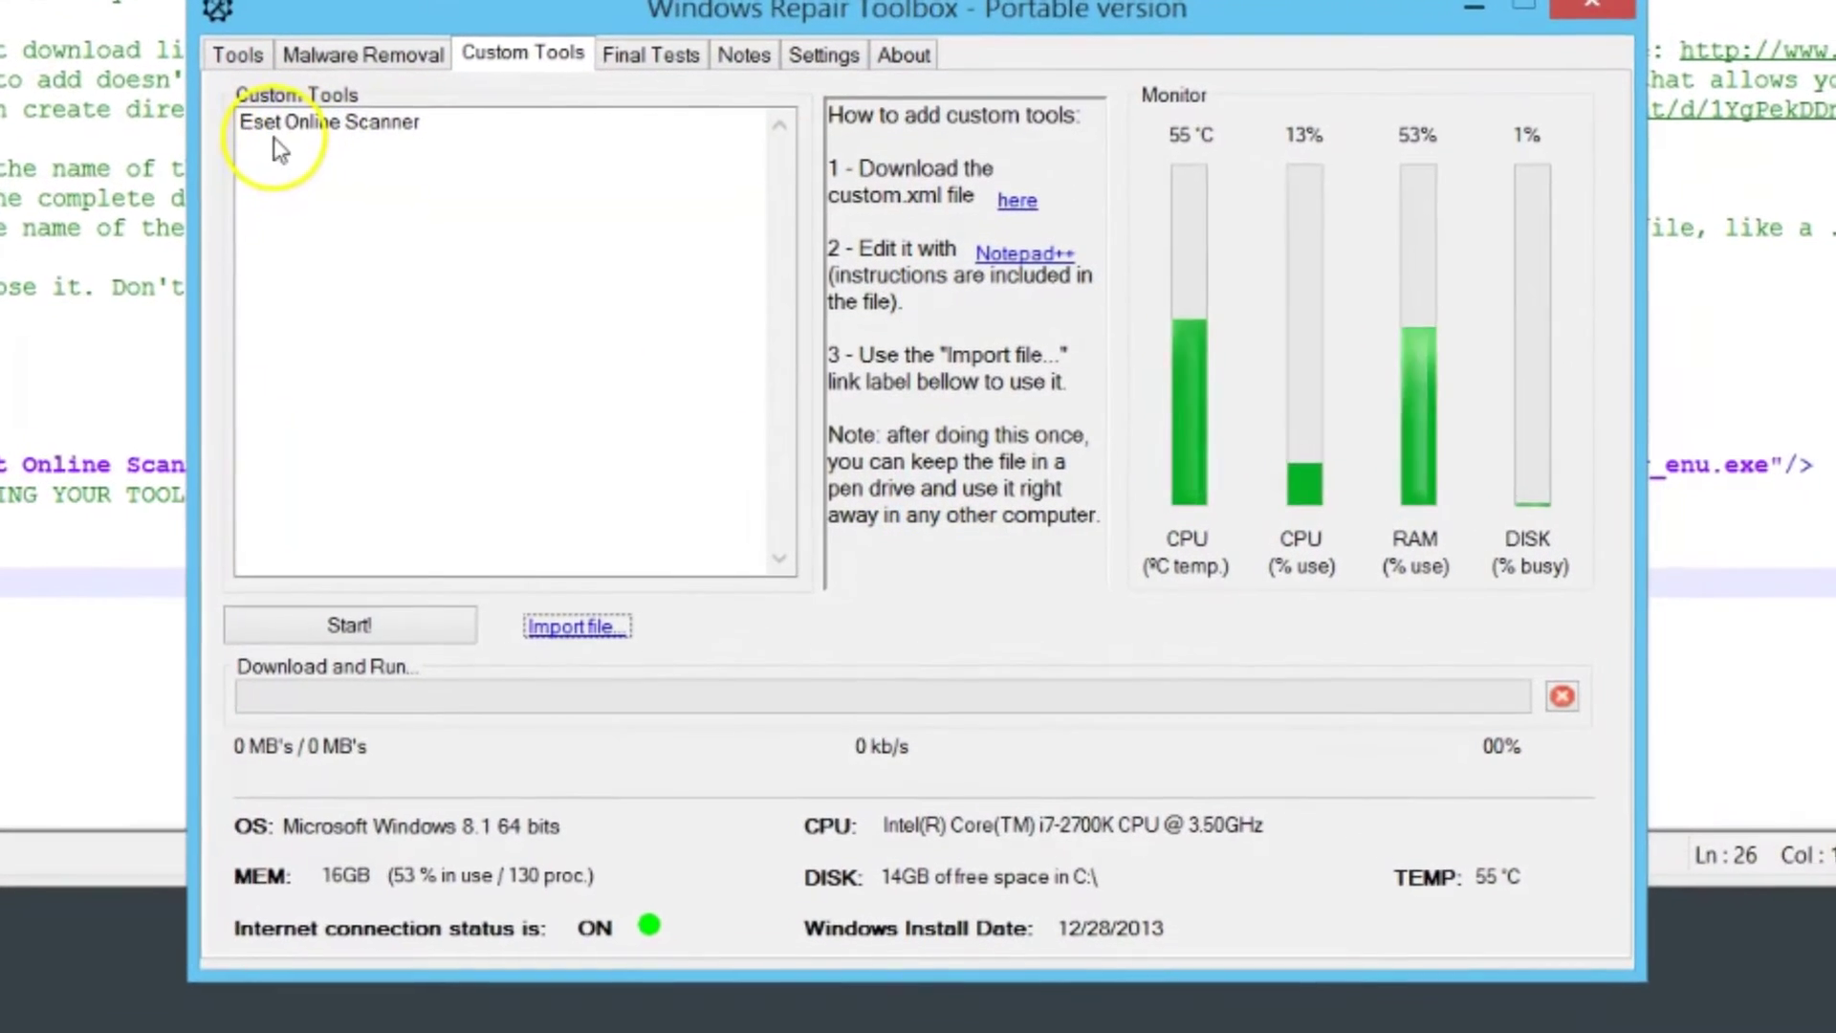
Test-launch Eset Online Scanner with Start! and close its Terms of use window
click(342, 146)
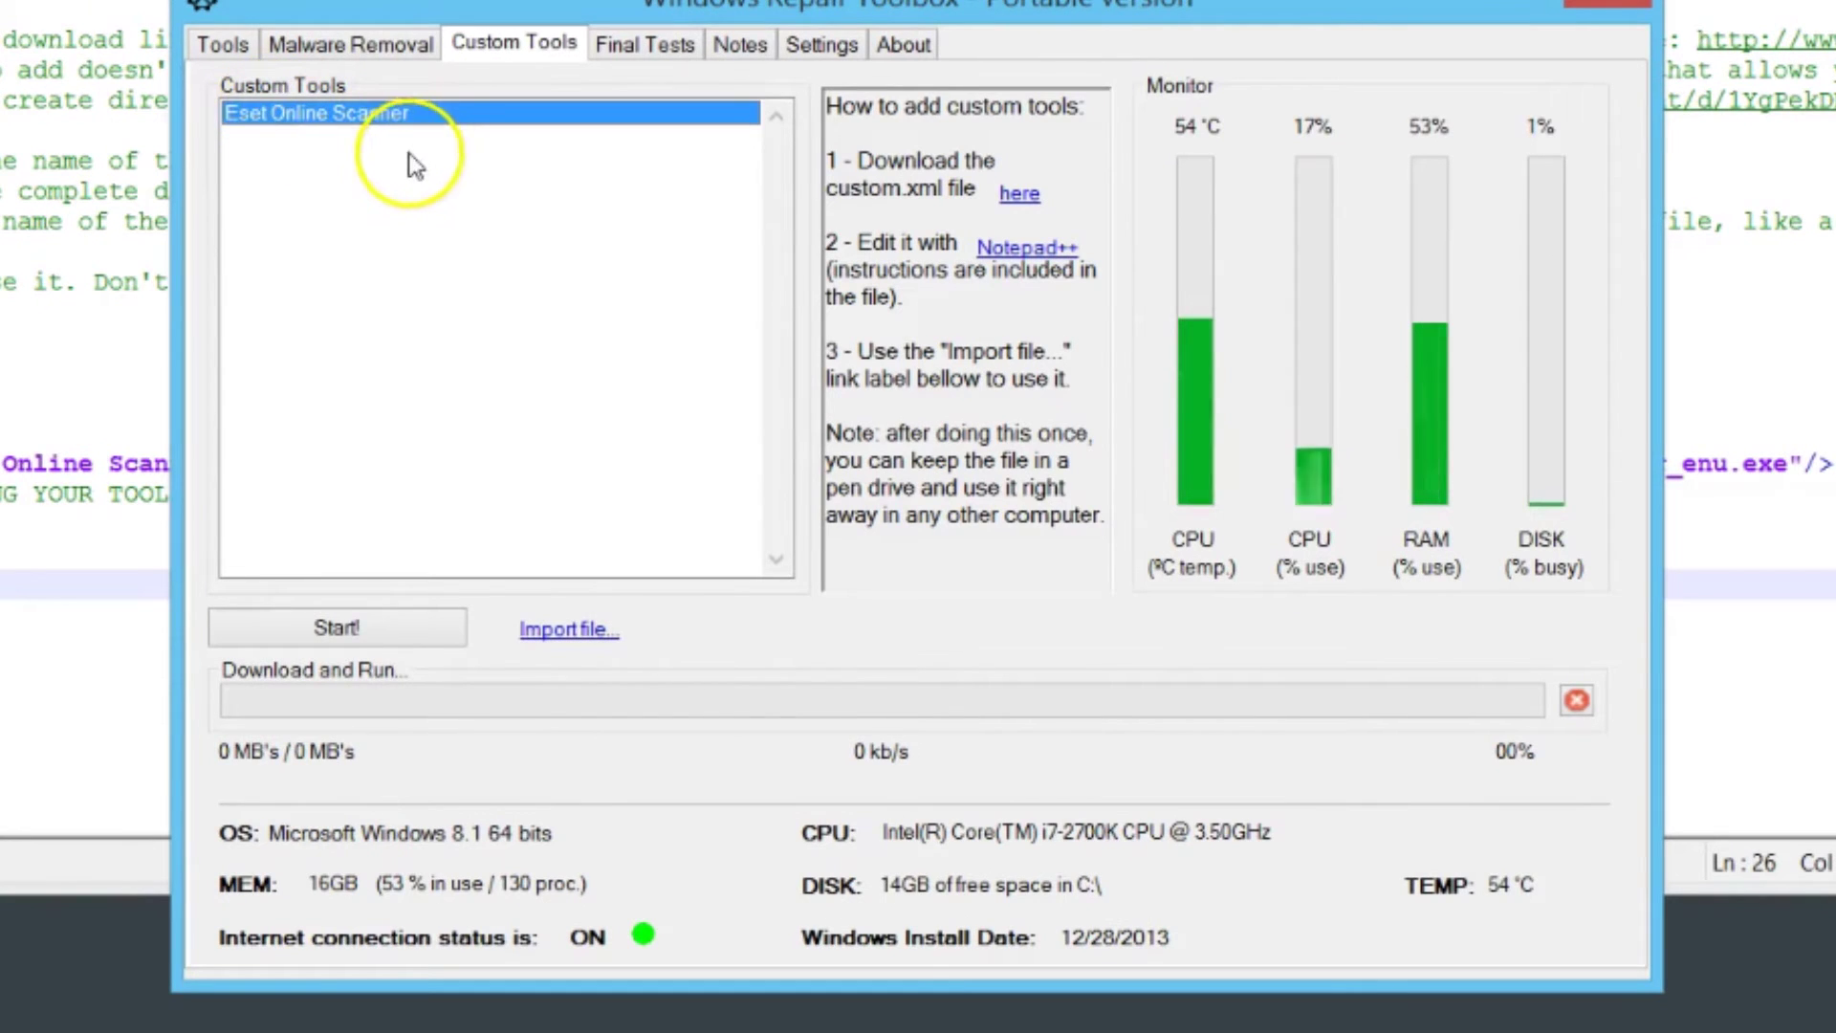
click(341, 631)
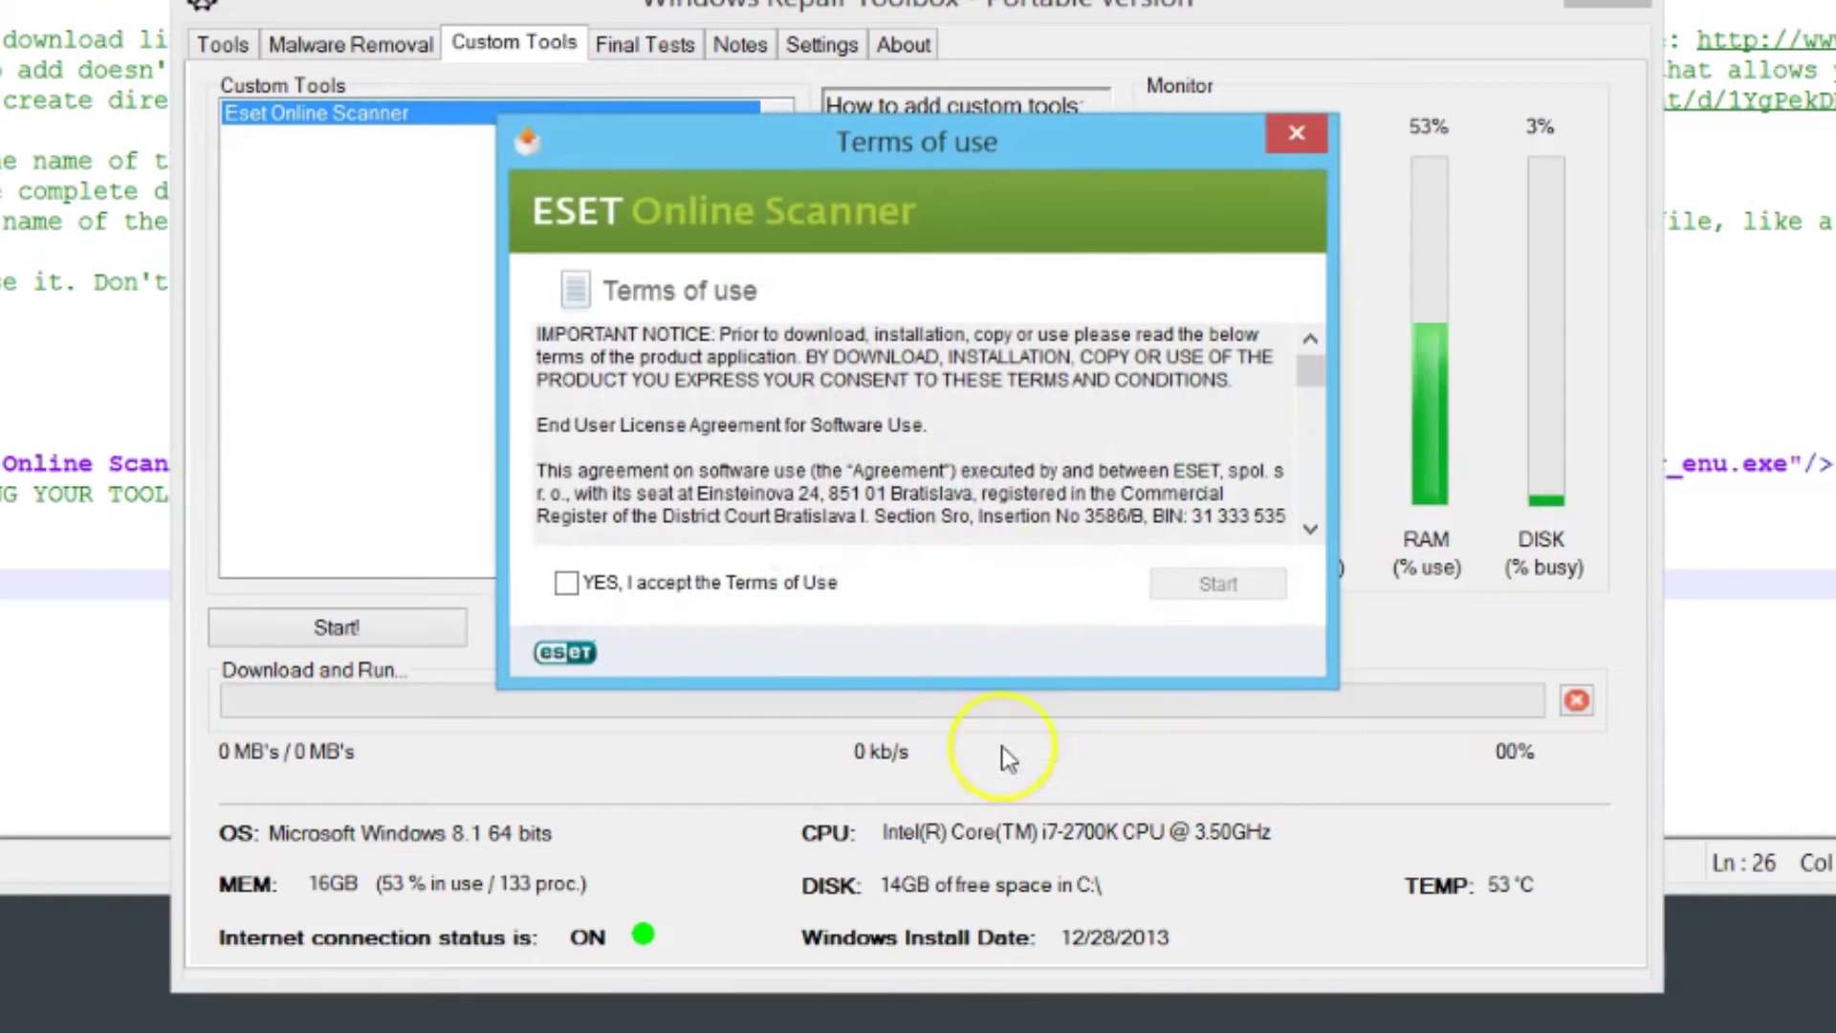
click(1299, 134)
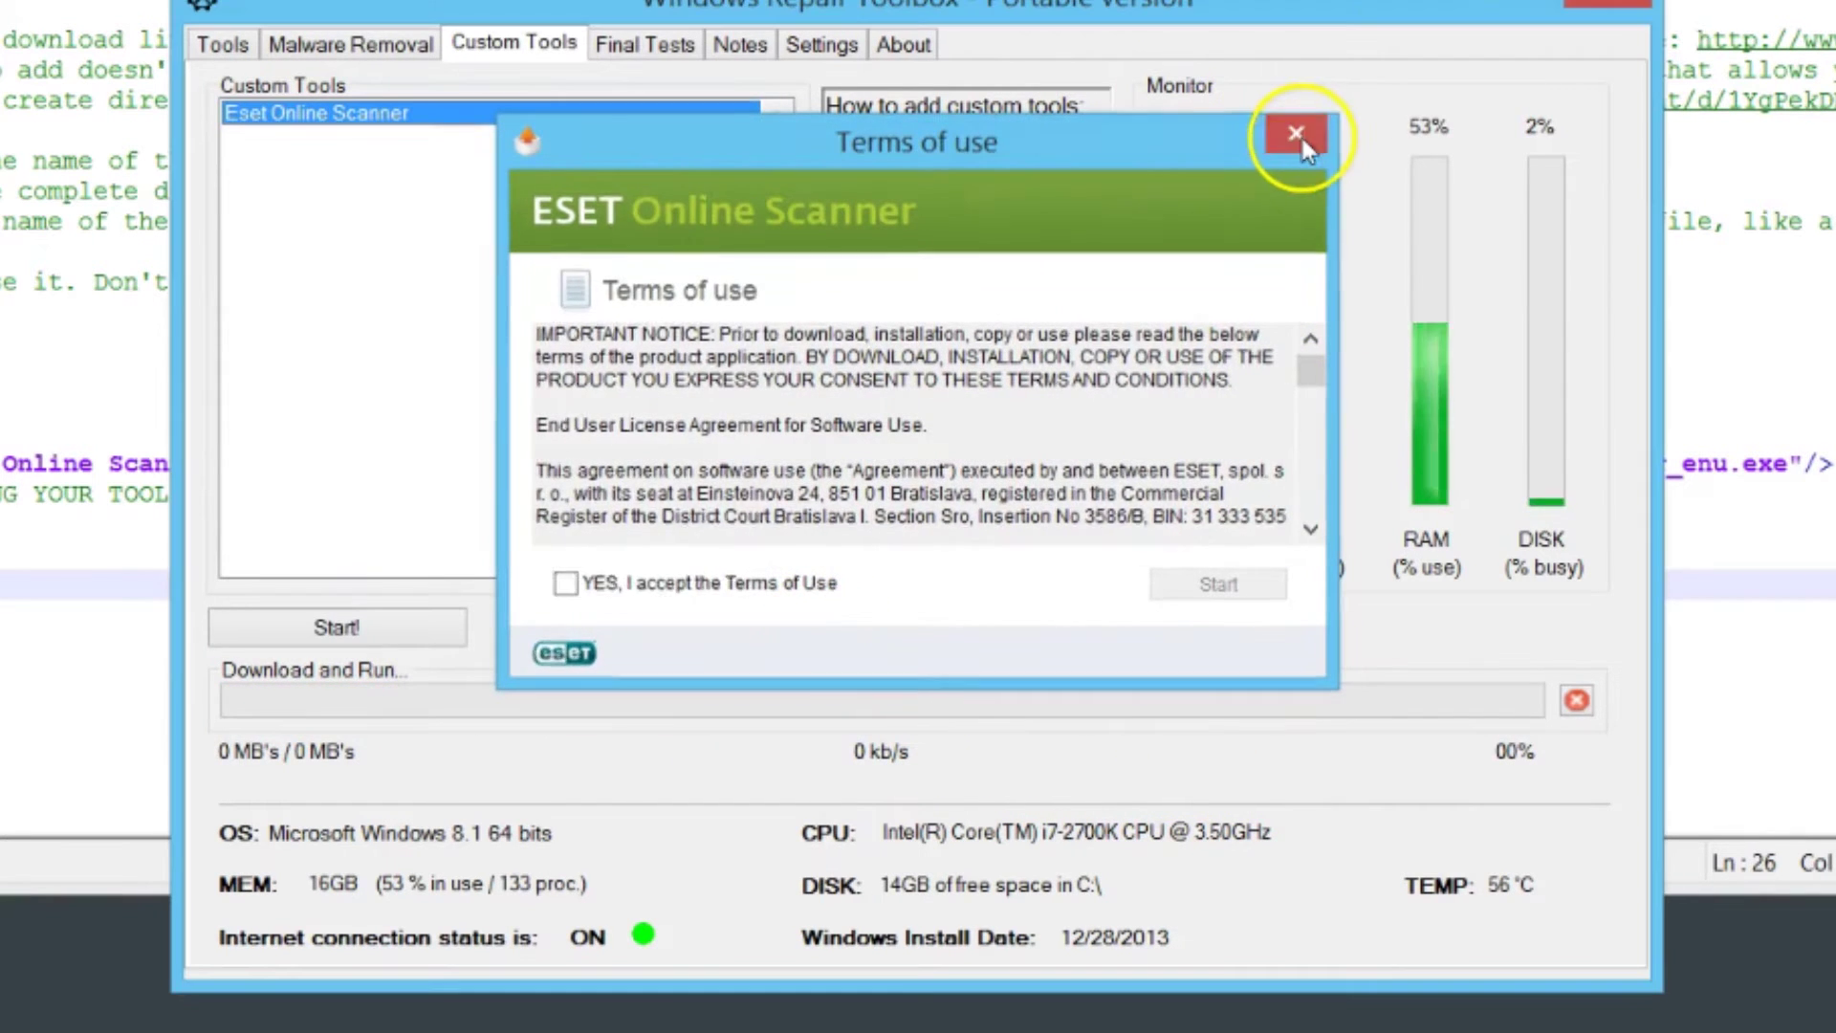
Switch Chrome to the Download Revo Uninstaller page and show Repair Toolbox's main Tools tab
key(alt+Tab)
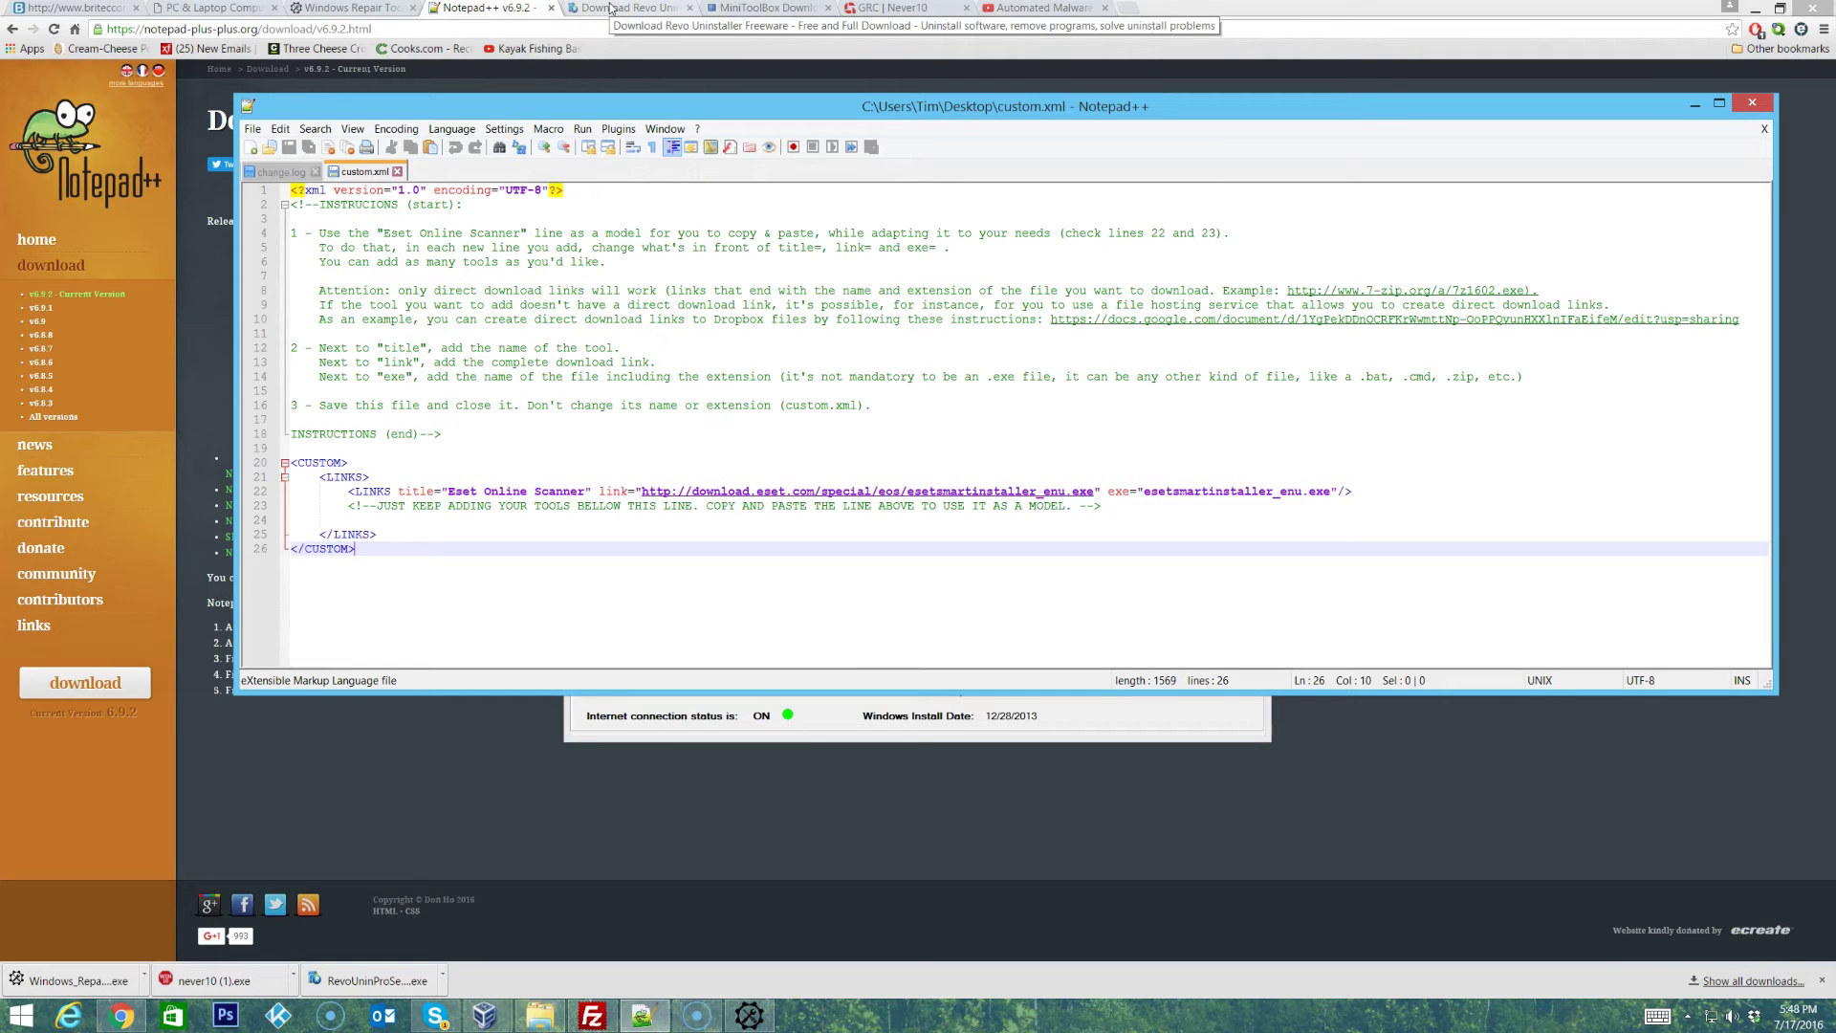
click(605, 9)
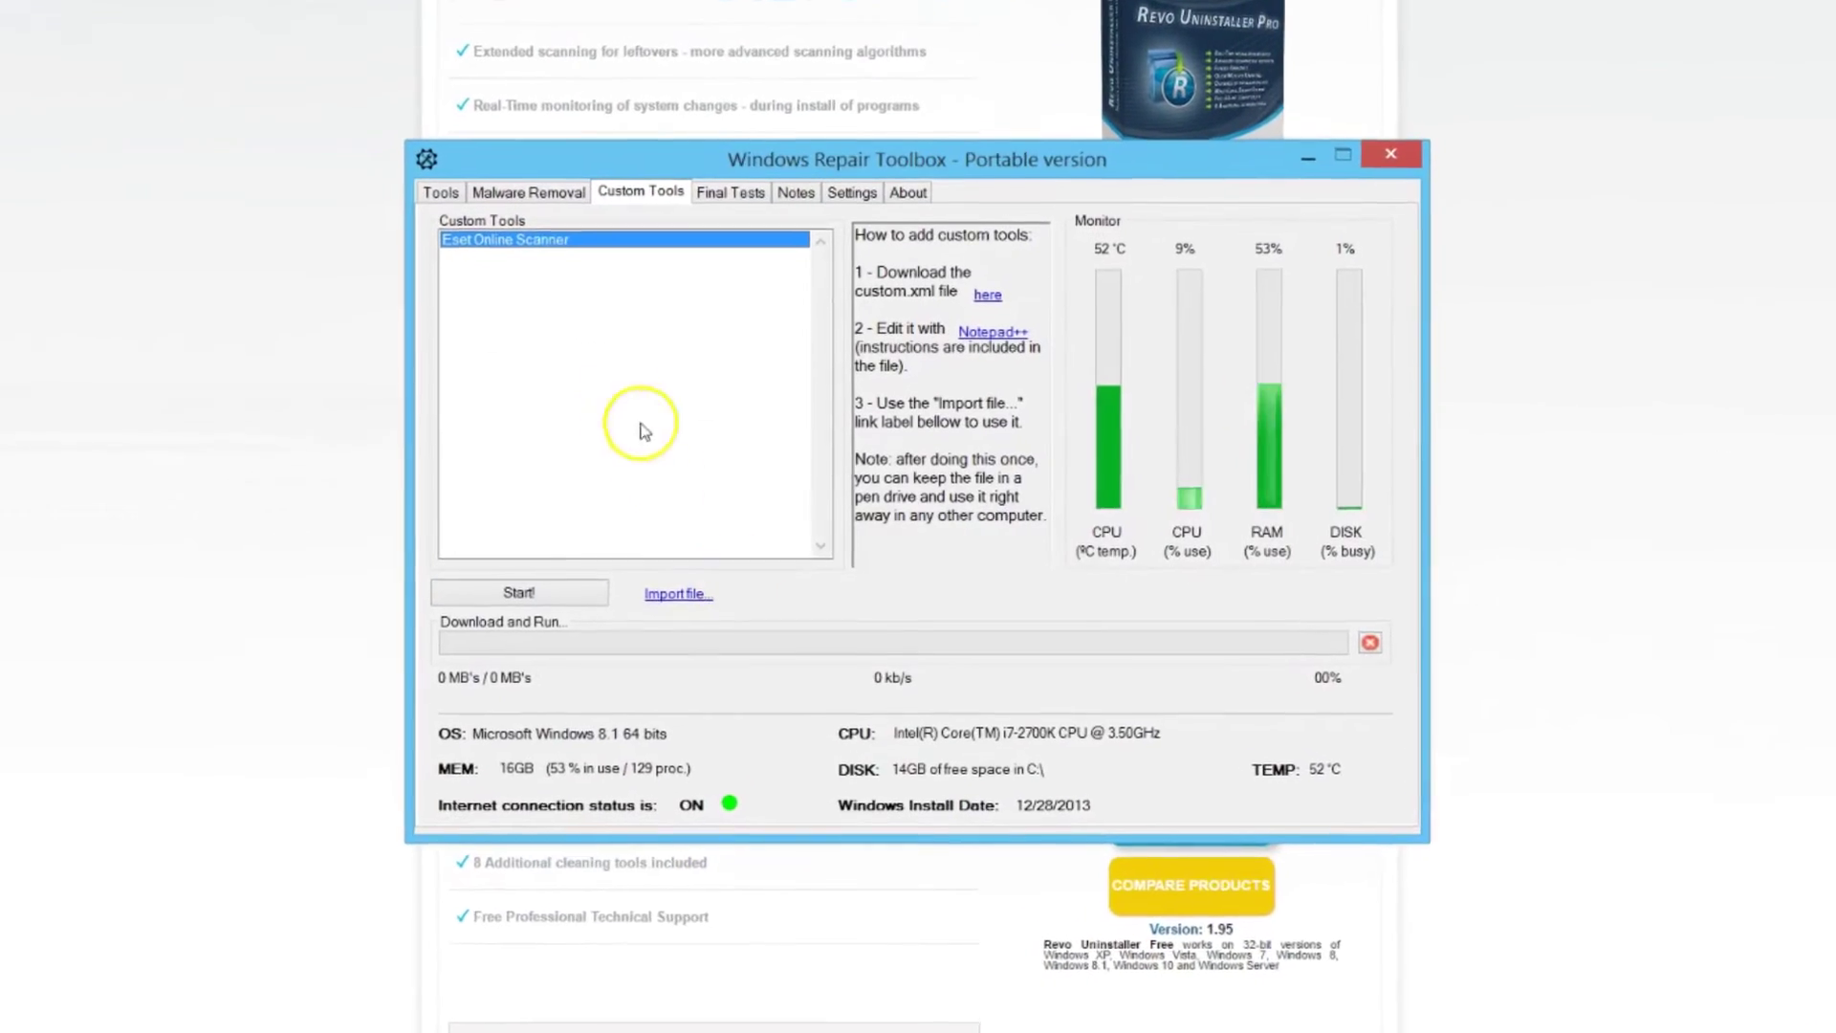
click(438, 190)
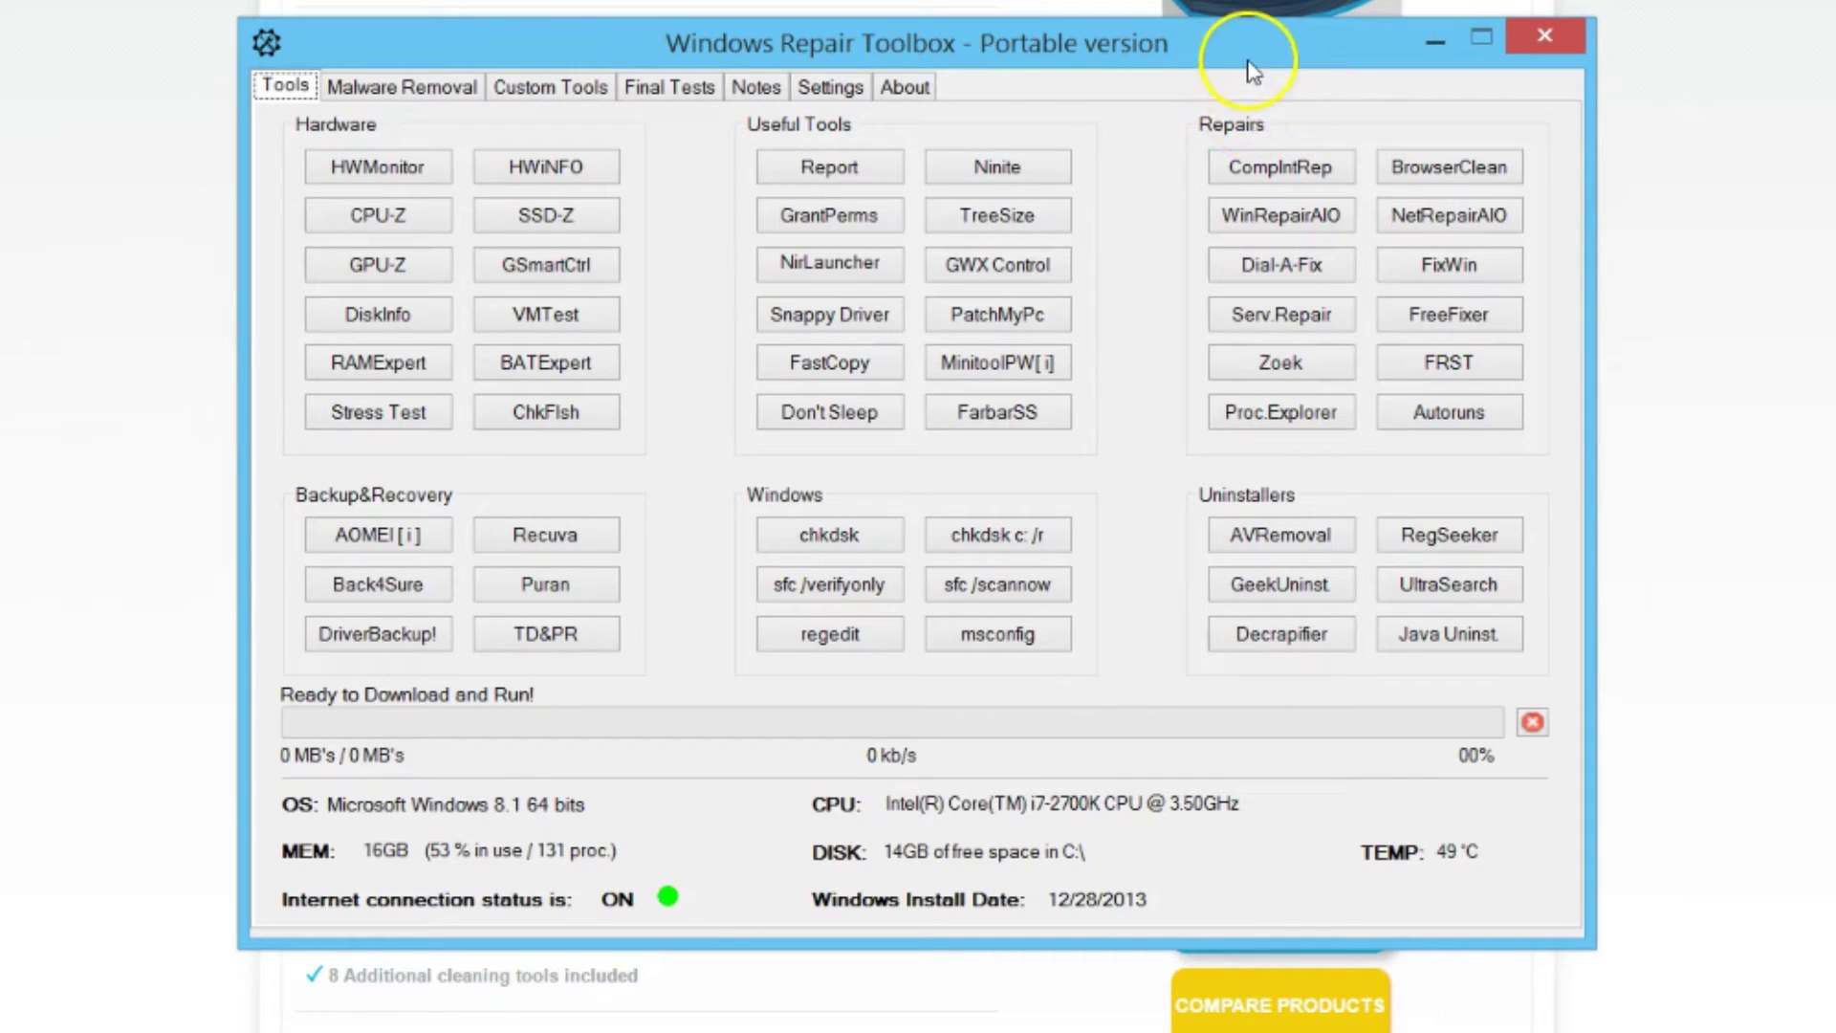
drag(1253, 69, 1045, 77)
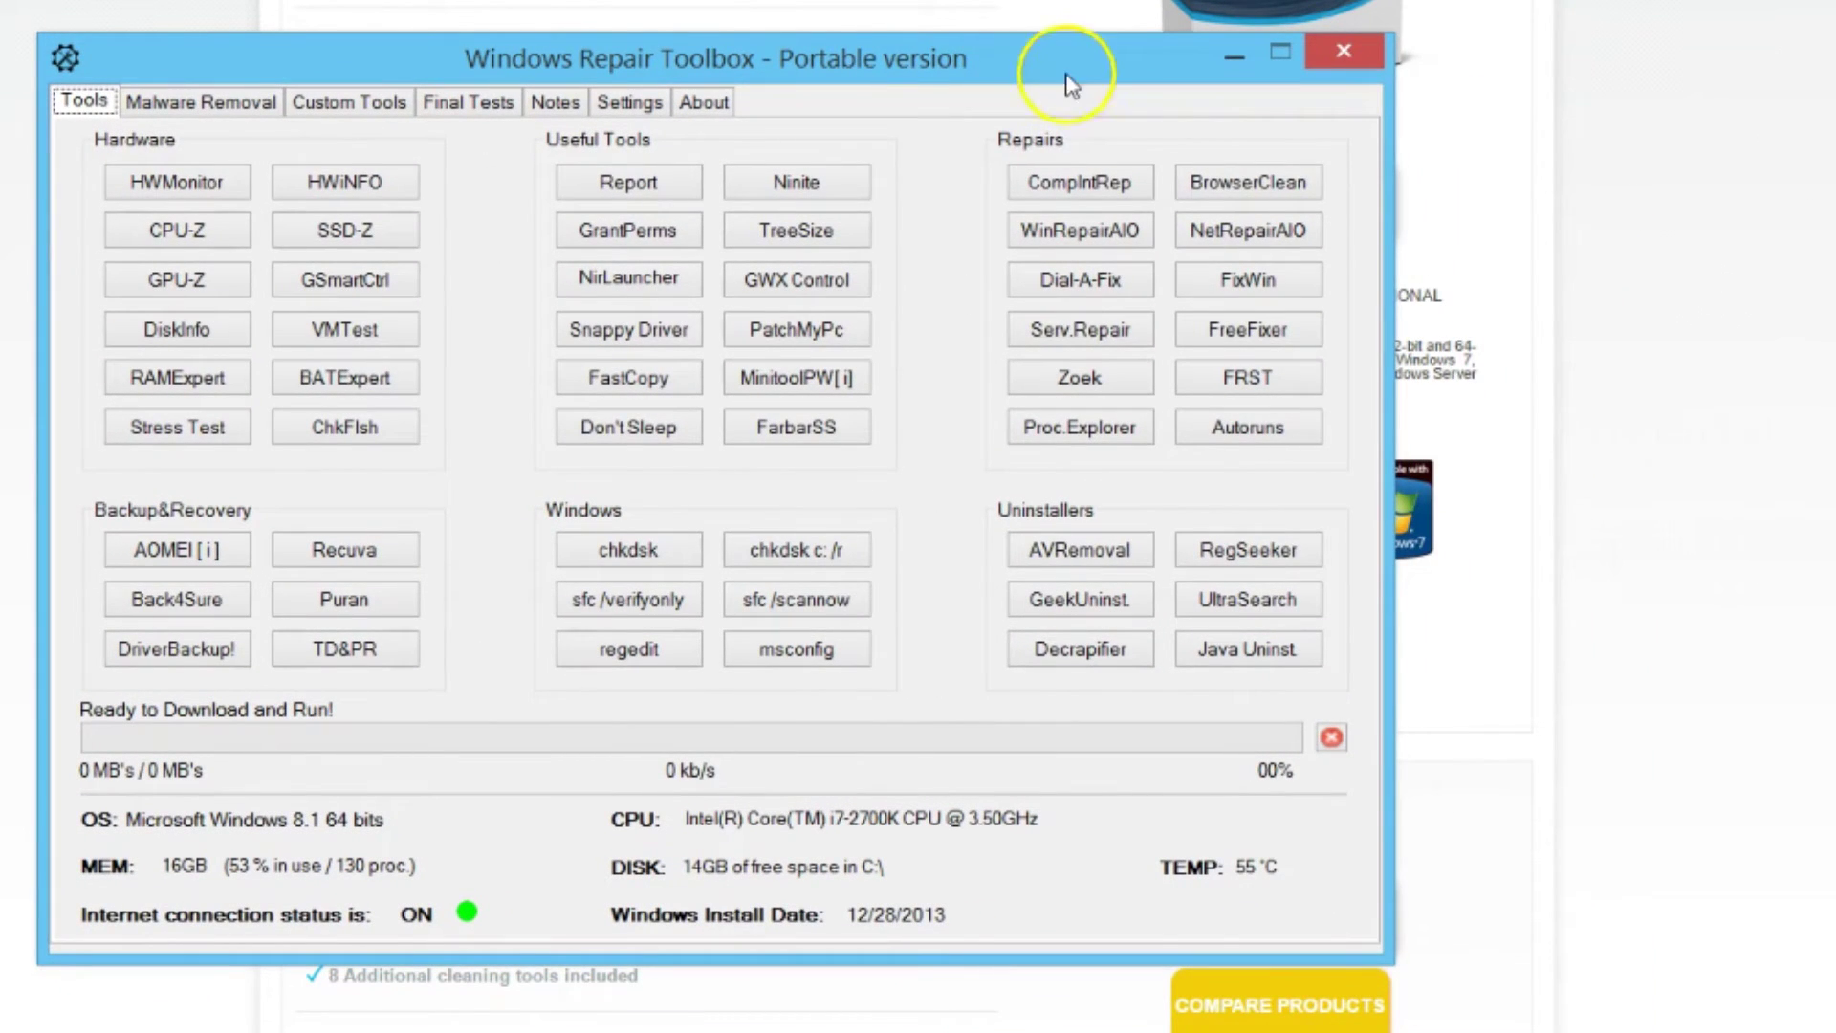
Copy the link address of the Revo Uninstaller Pro FREE DOWNLOAD button in Chrome
key(alt+F4)
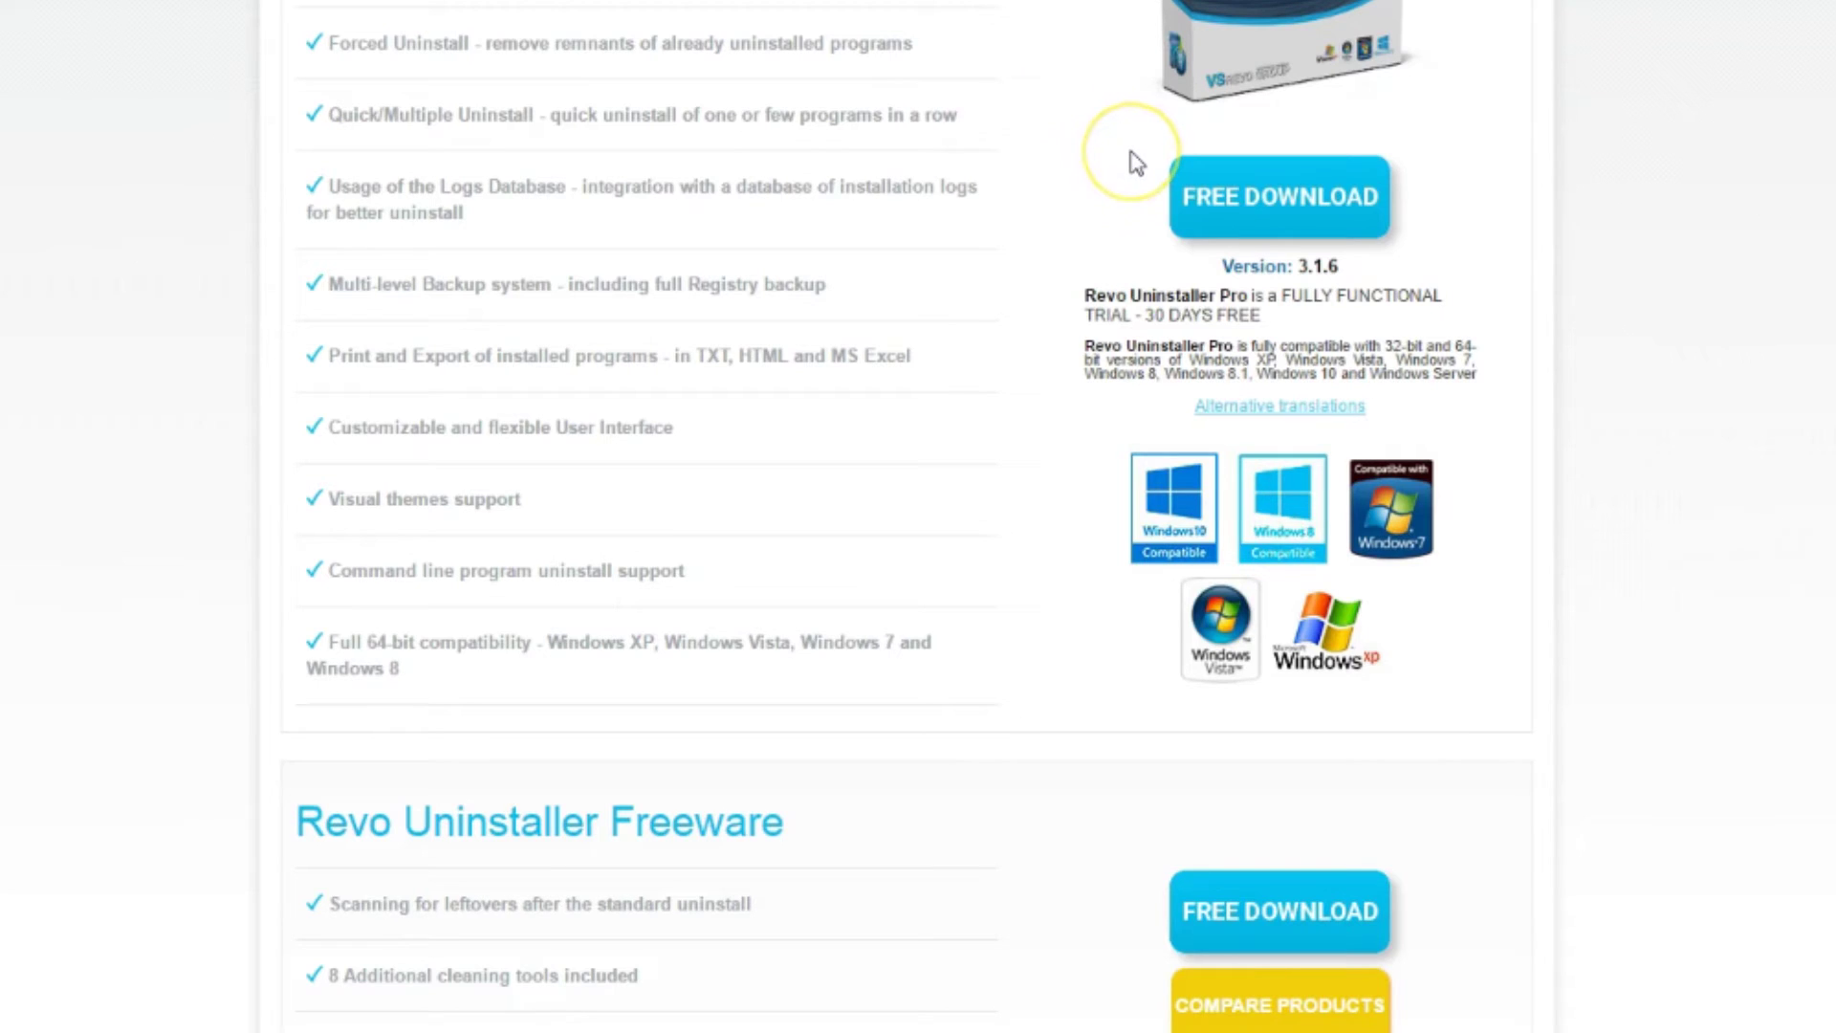
drag(1124, 131, 1455, 250)
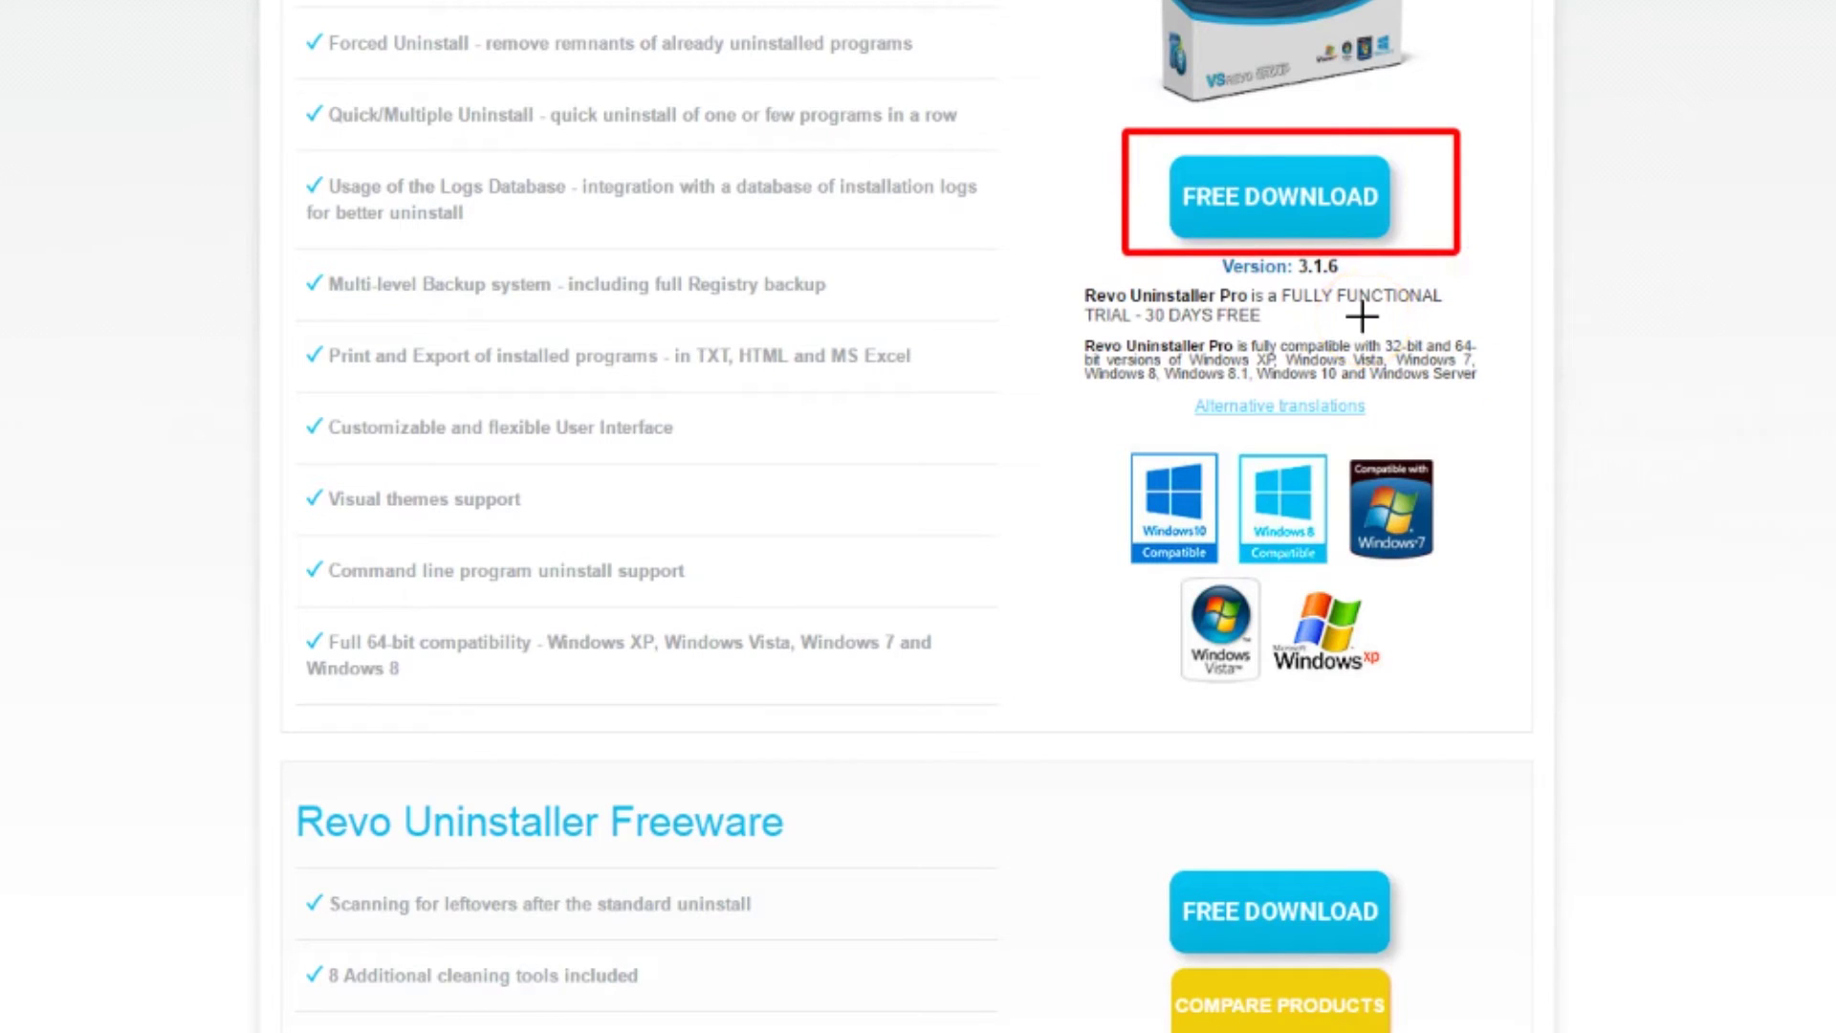
click(1269, 213)
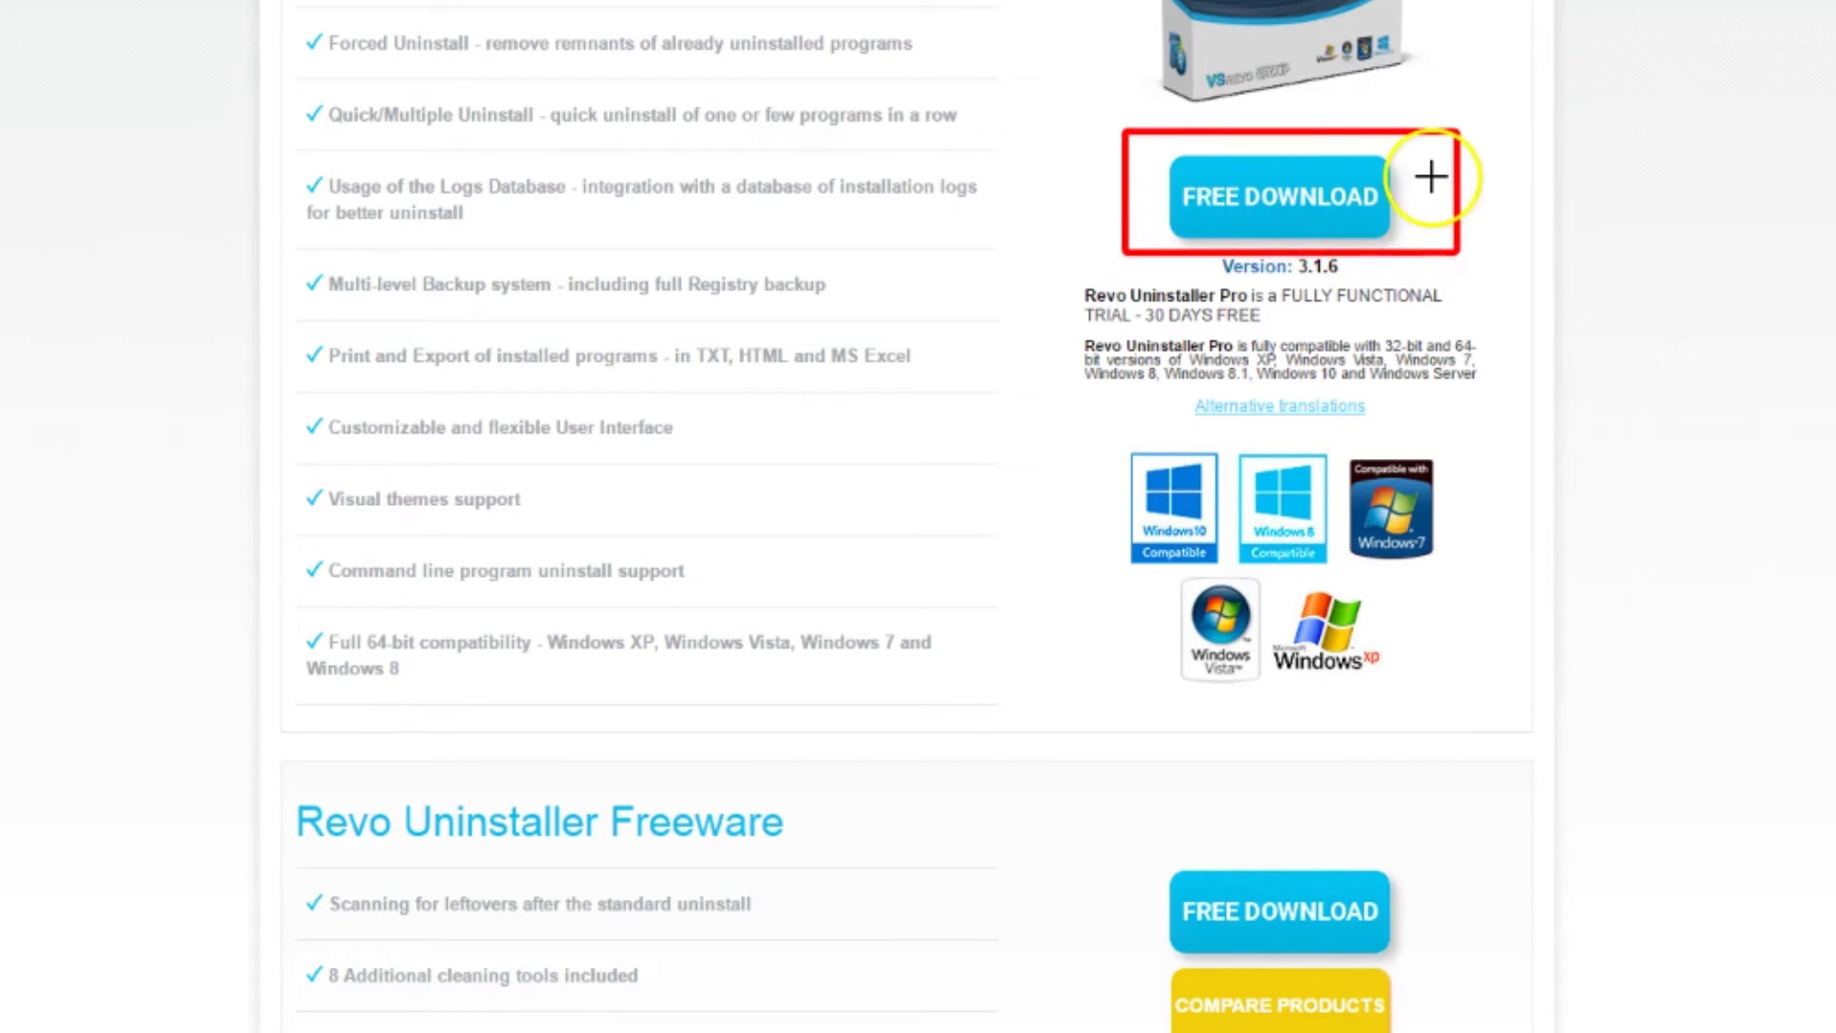
key(Escape)
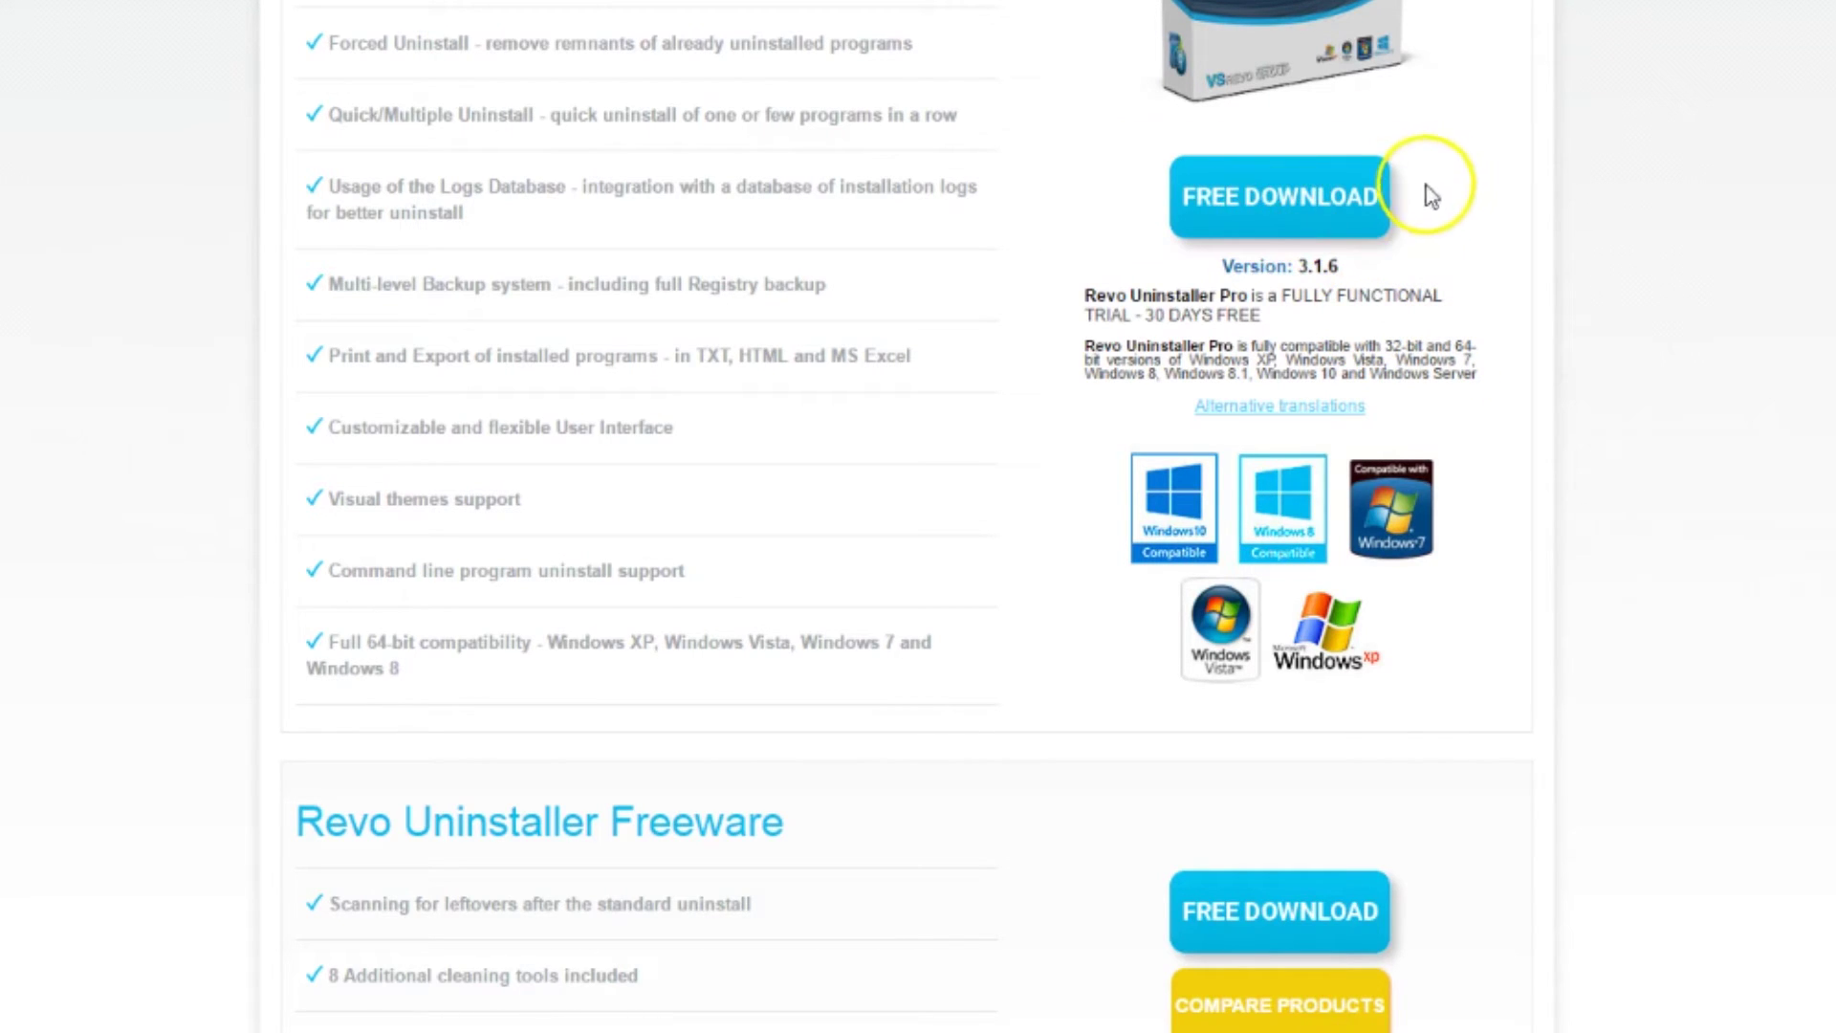
right_click(1278, 198)
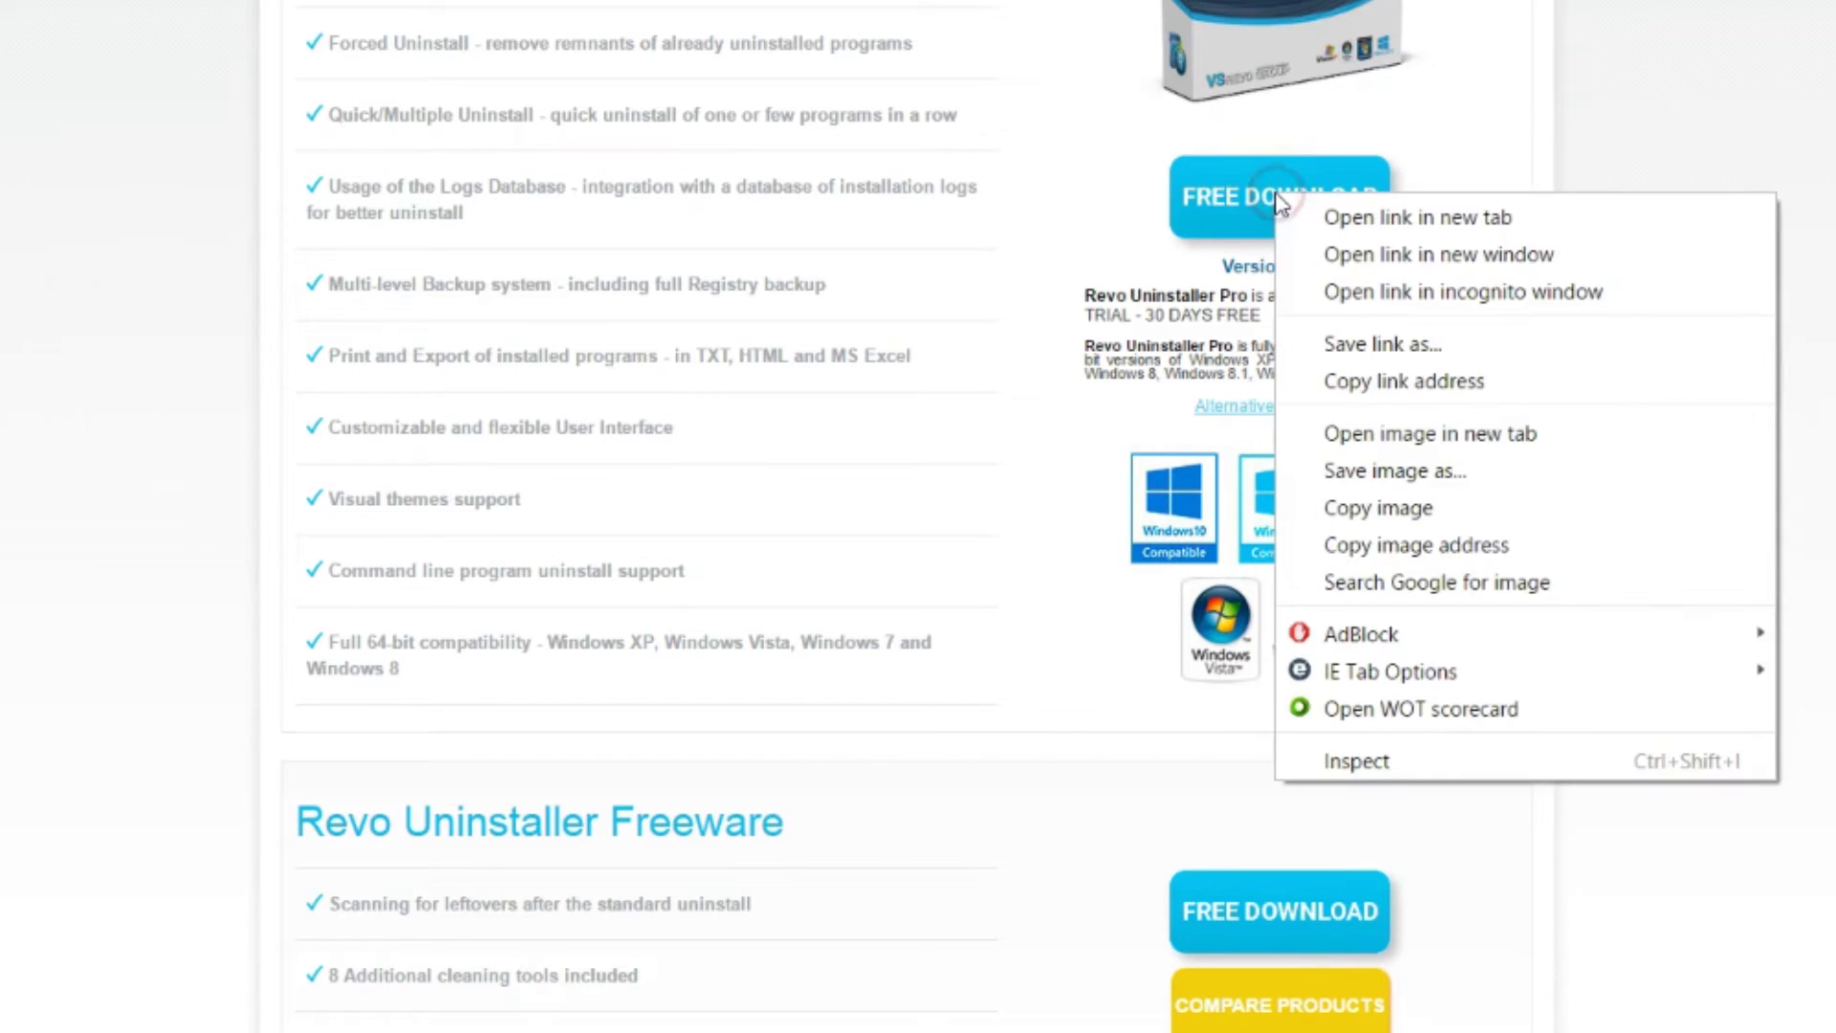
click(1369, 384)
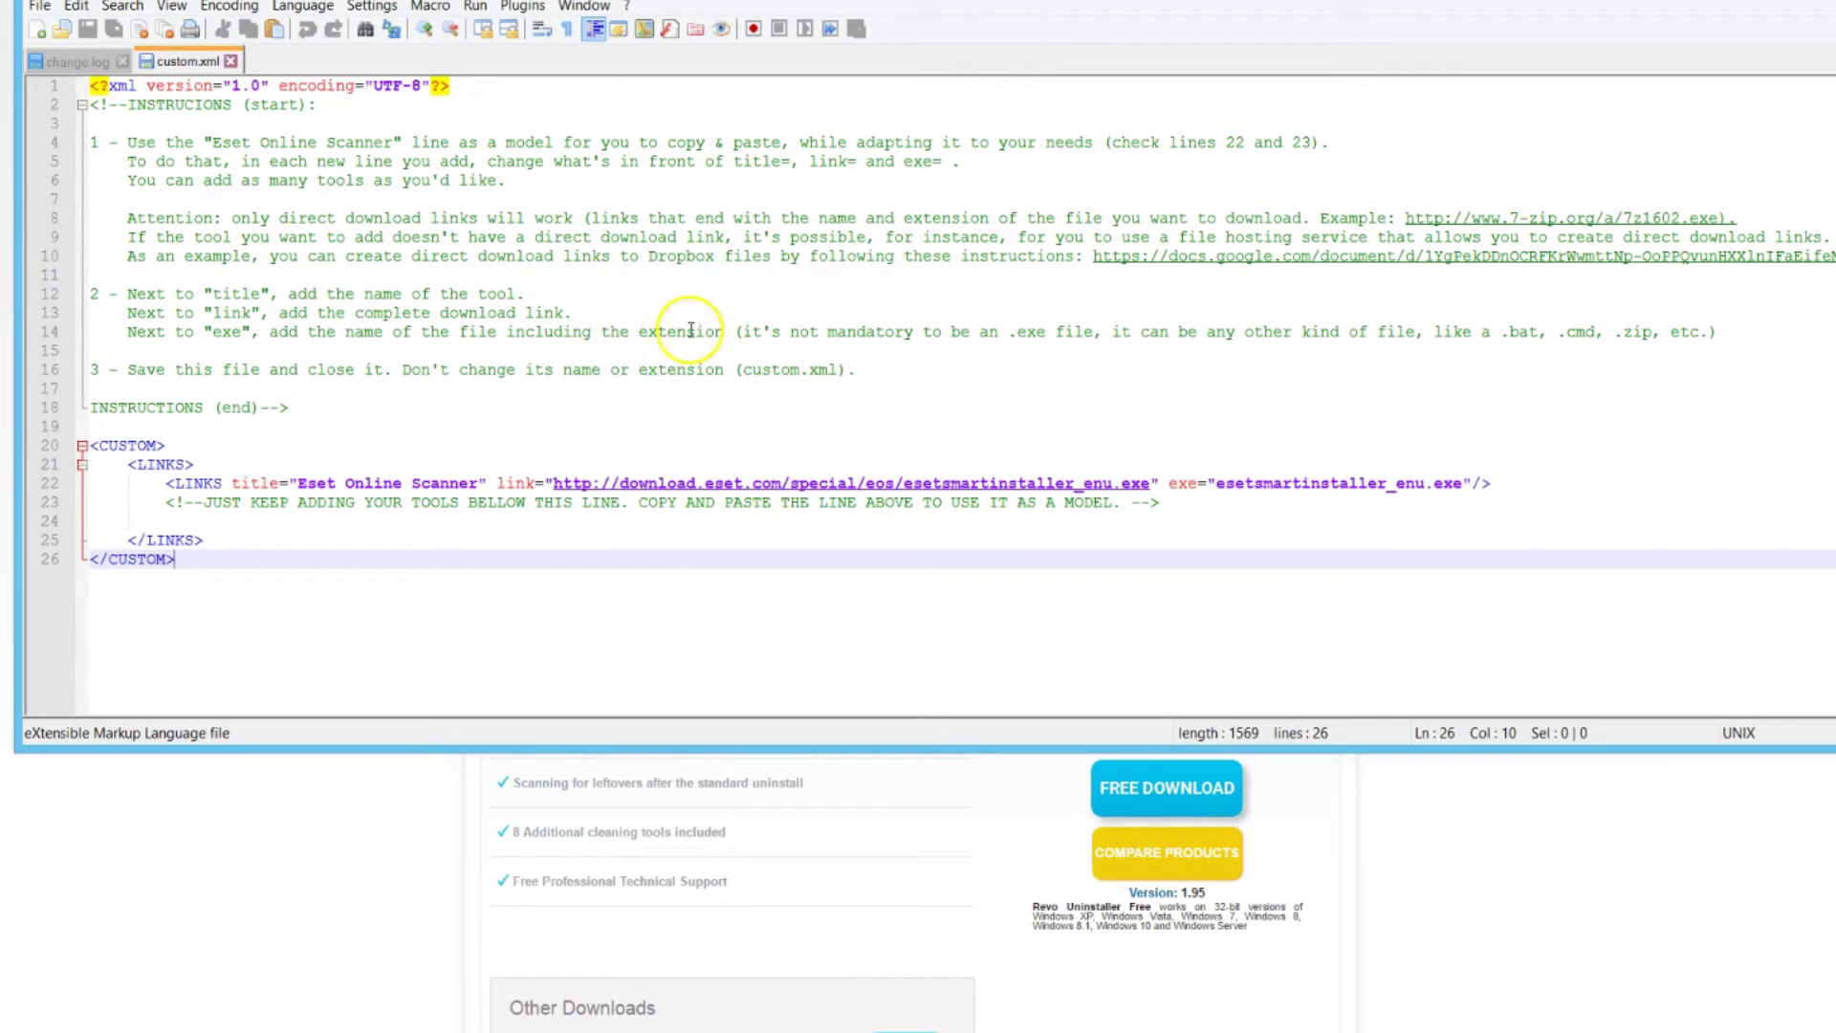
Below the Eset Online Scanner line, add <LINKS title="Revo Uninstaller" link="…"> with the pasted Pro download link
click(1494, 484)
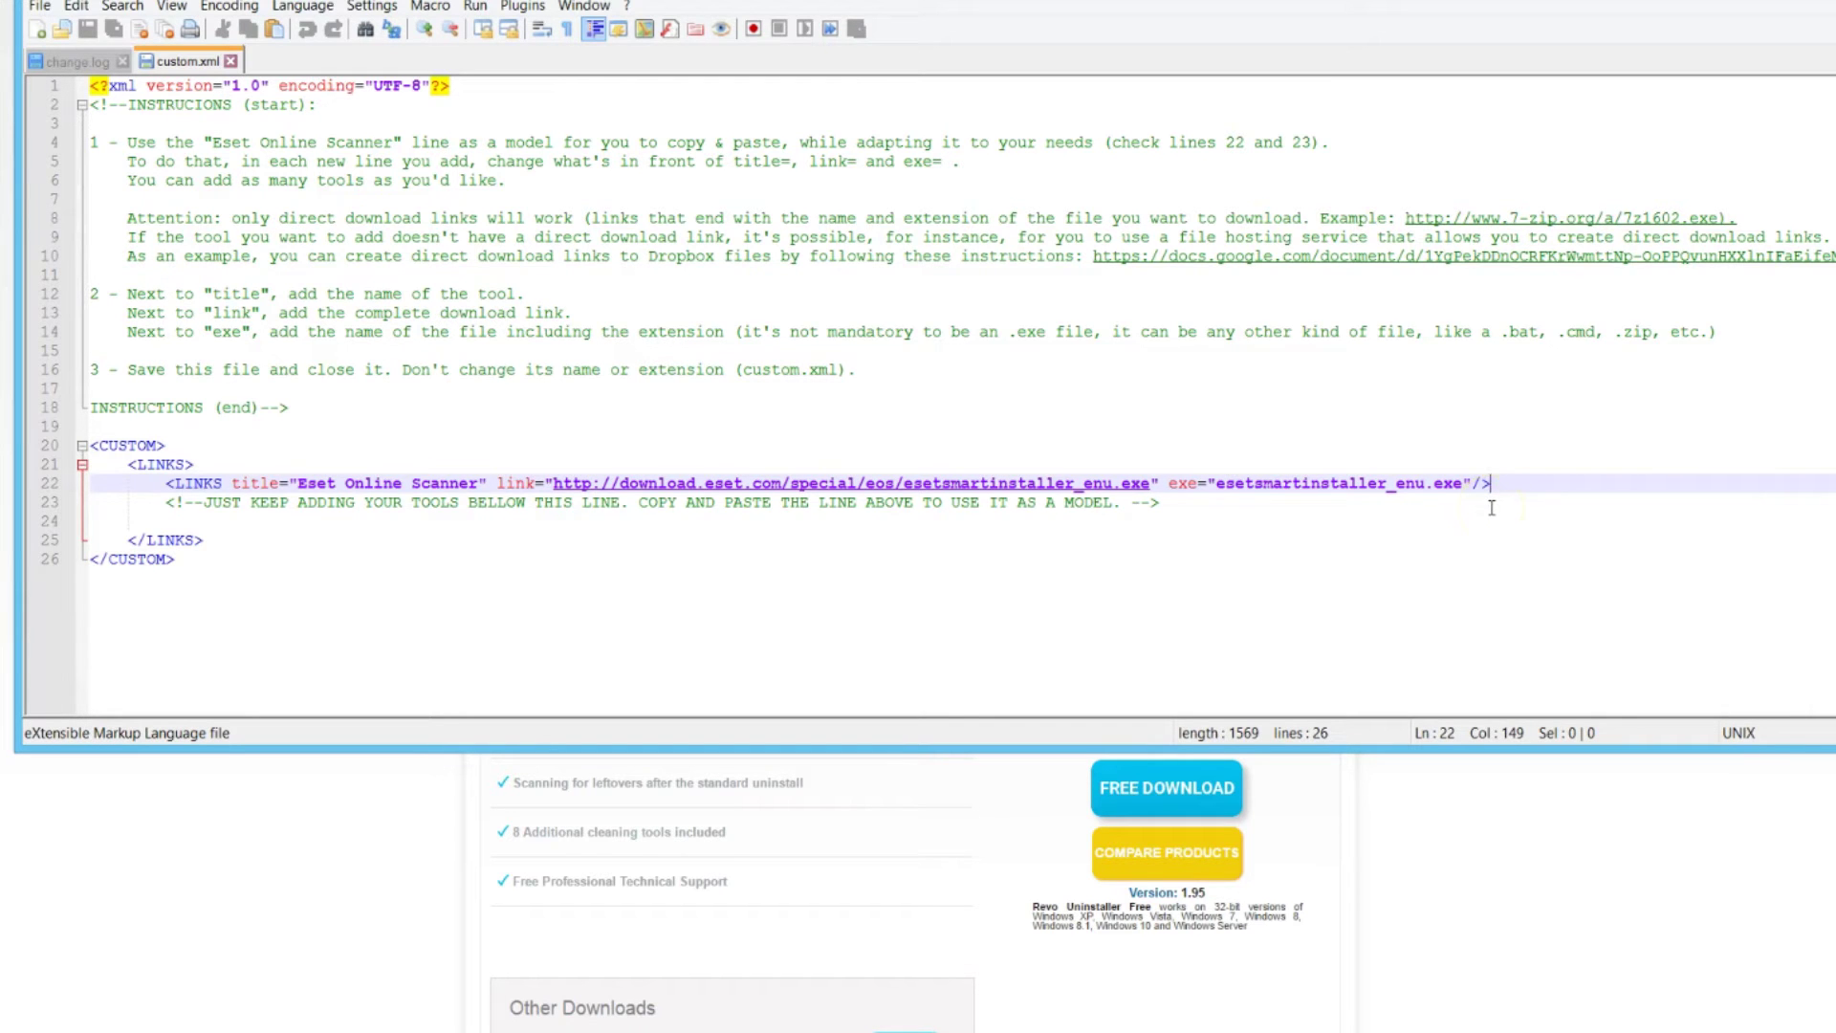
key(Return)
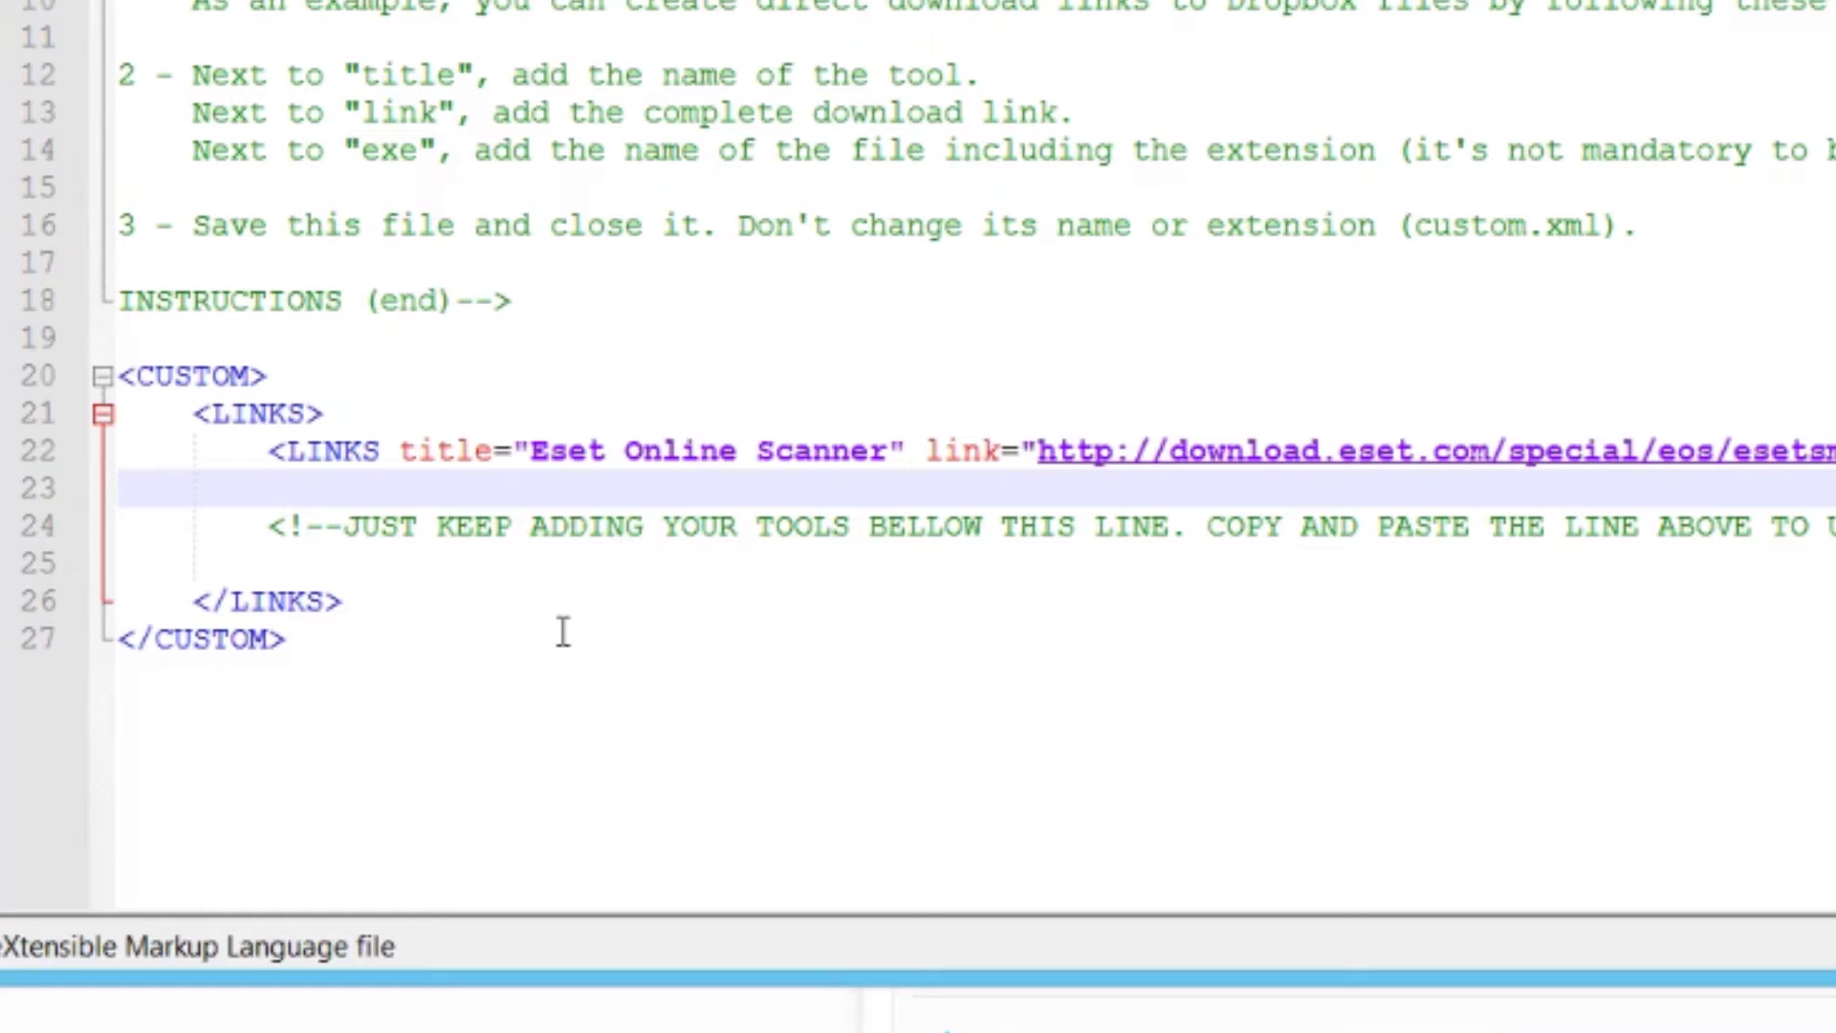
text(LIN)
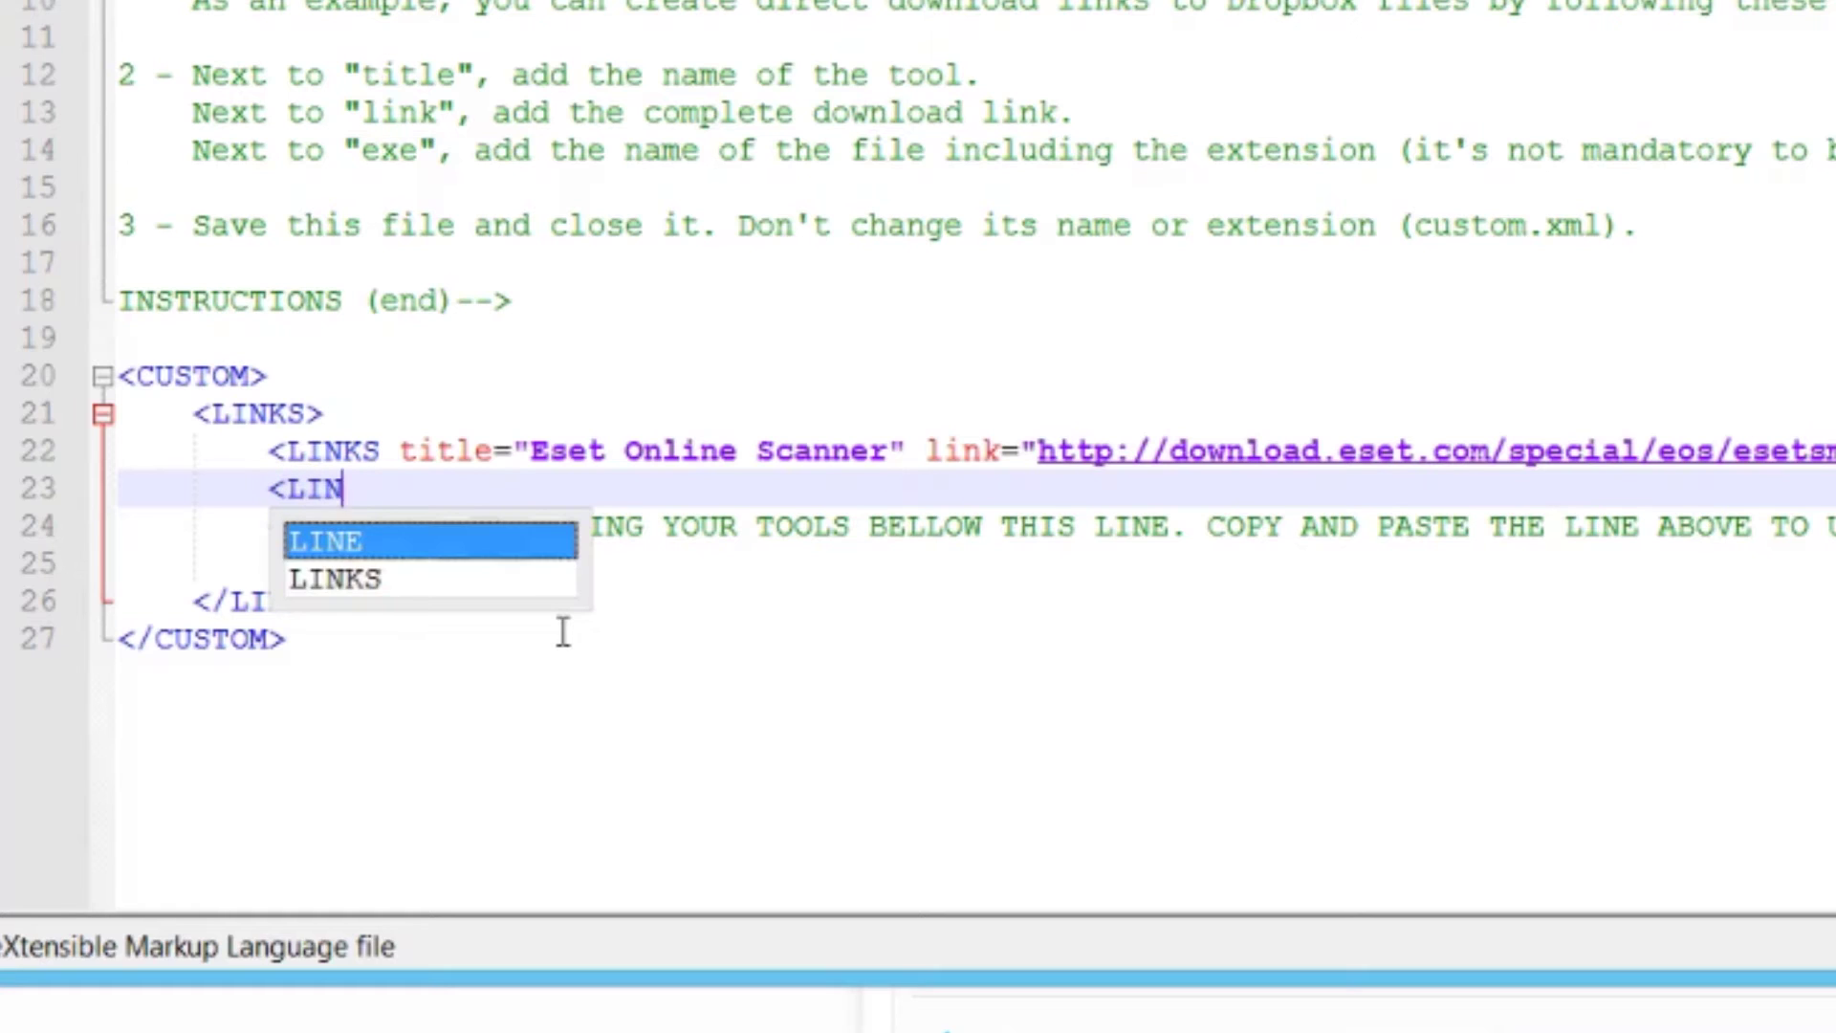
text(KS )
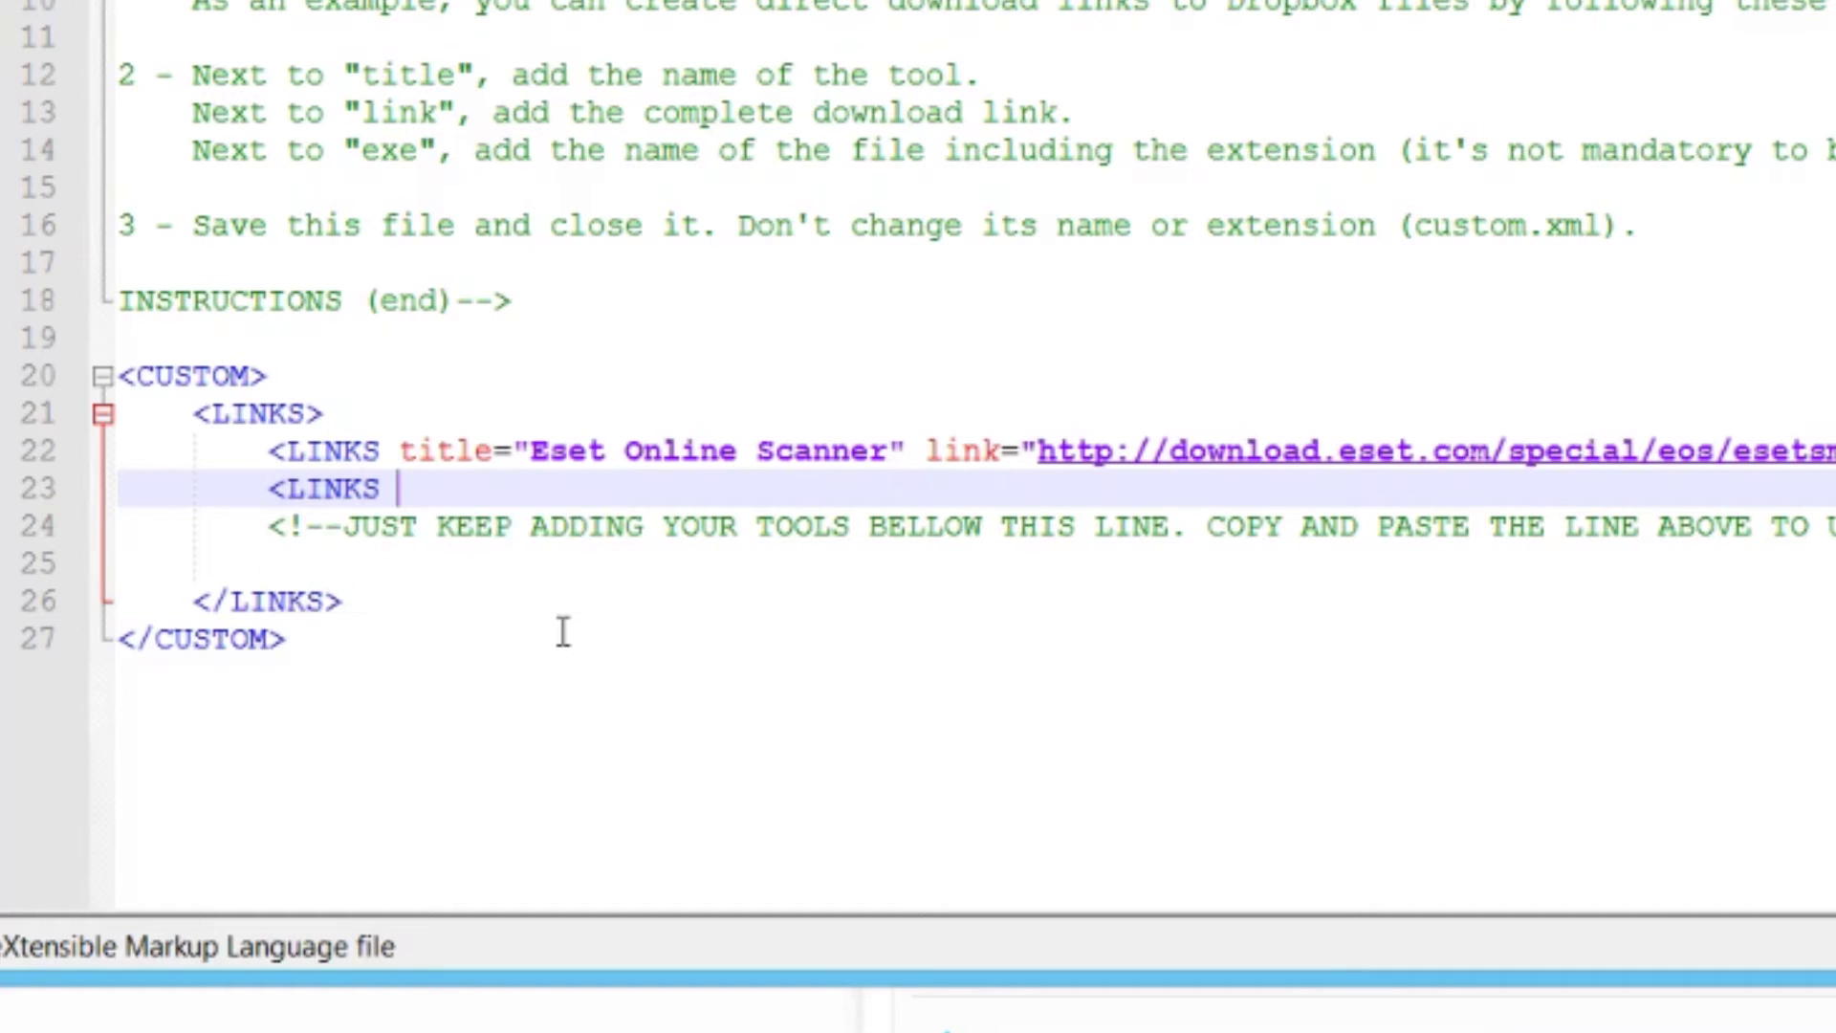
text(title)
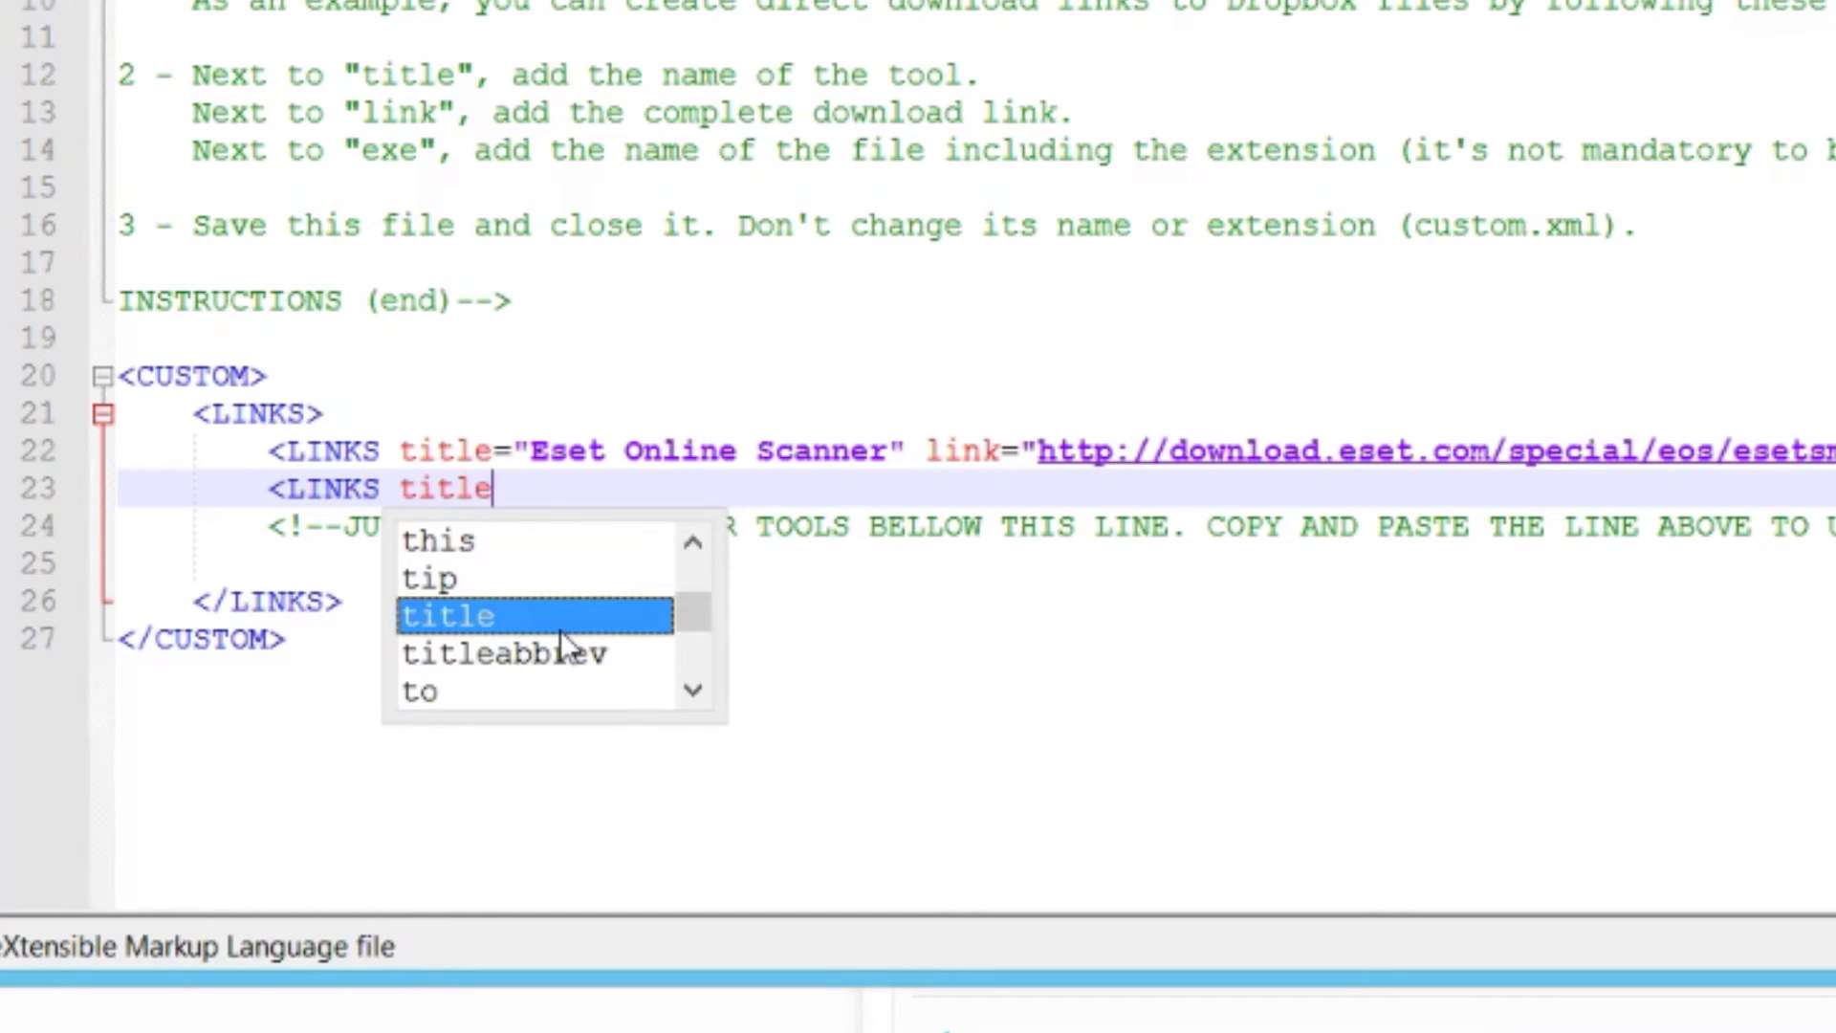
text(="Revo)
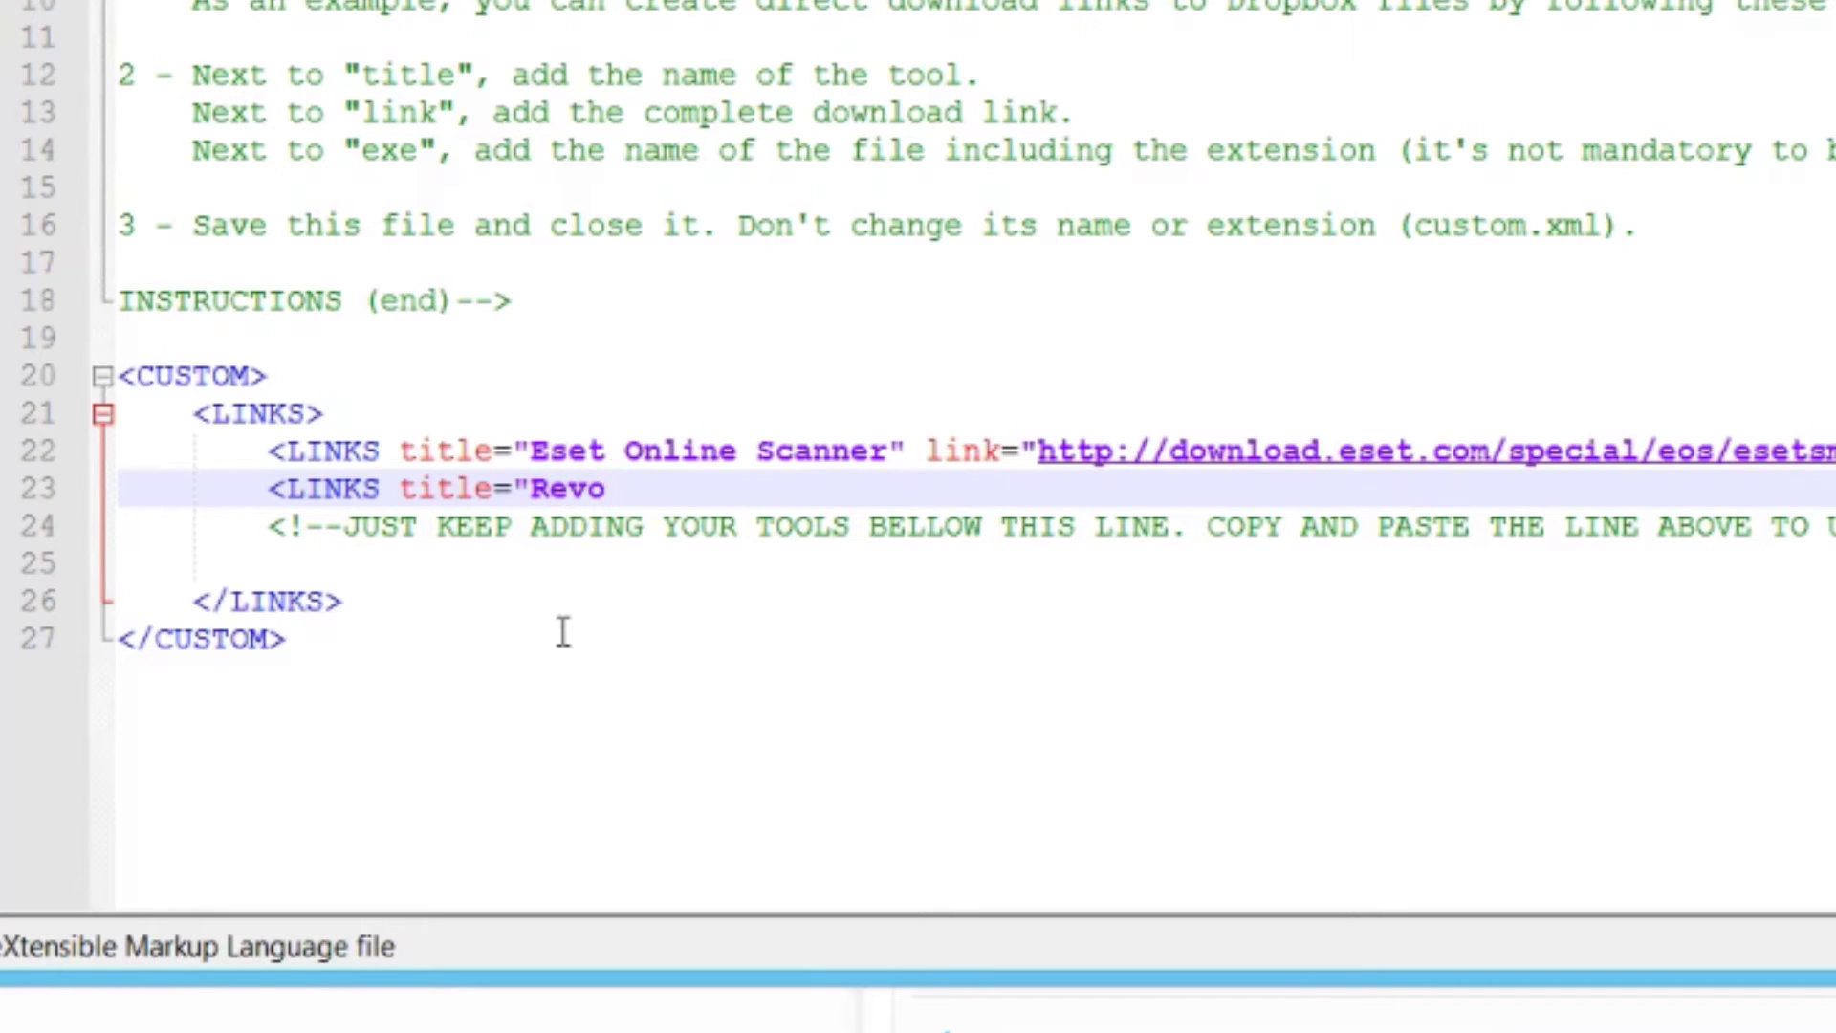
text(Uninstaller)
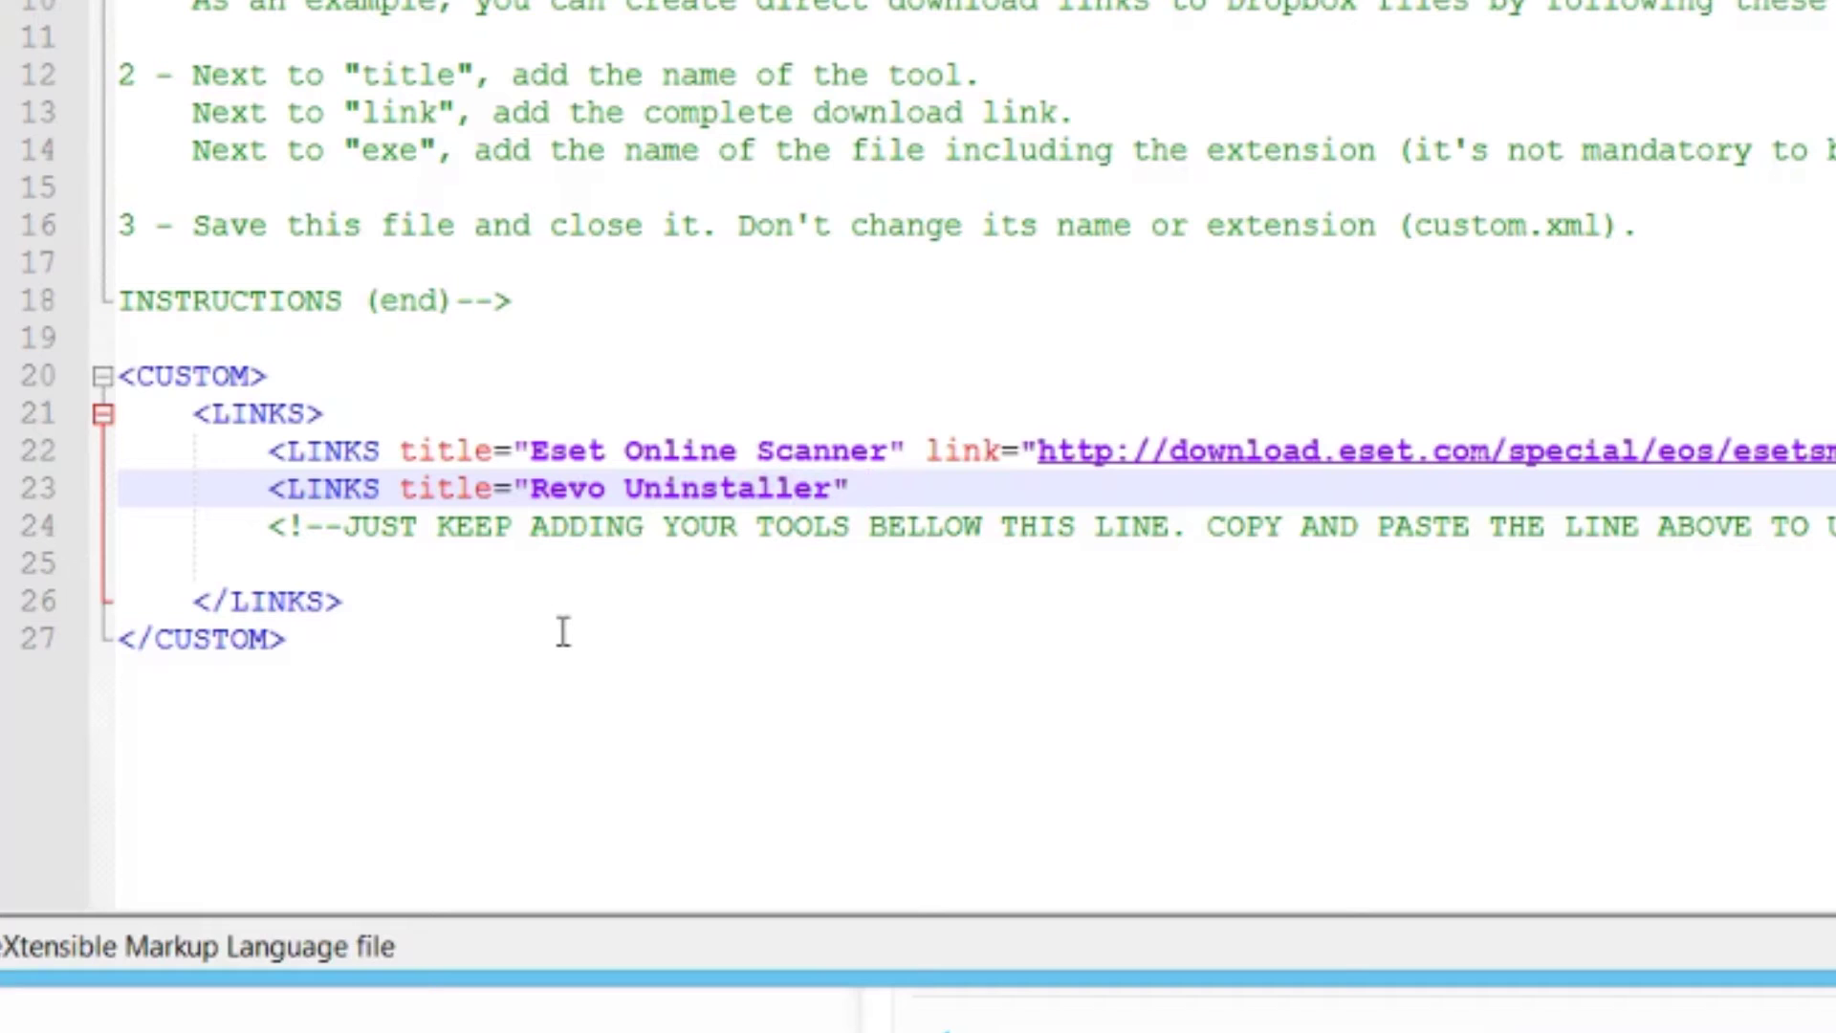
text( link)
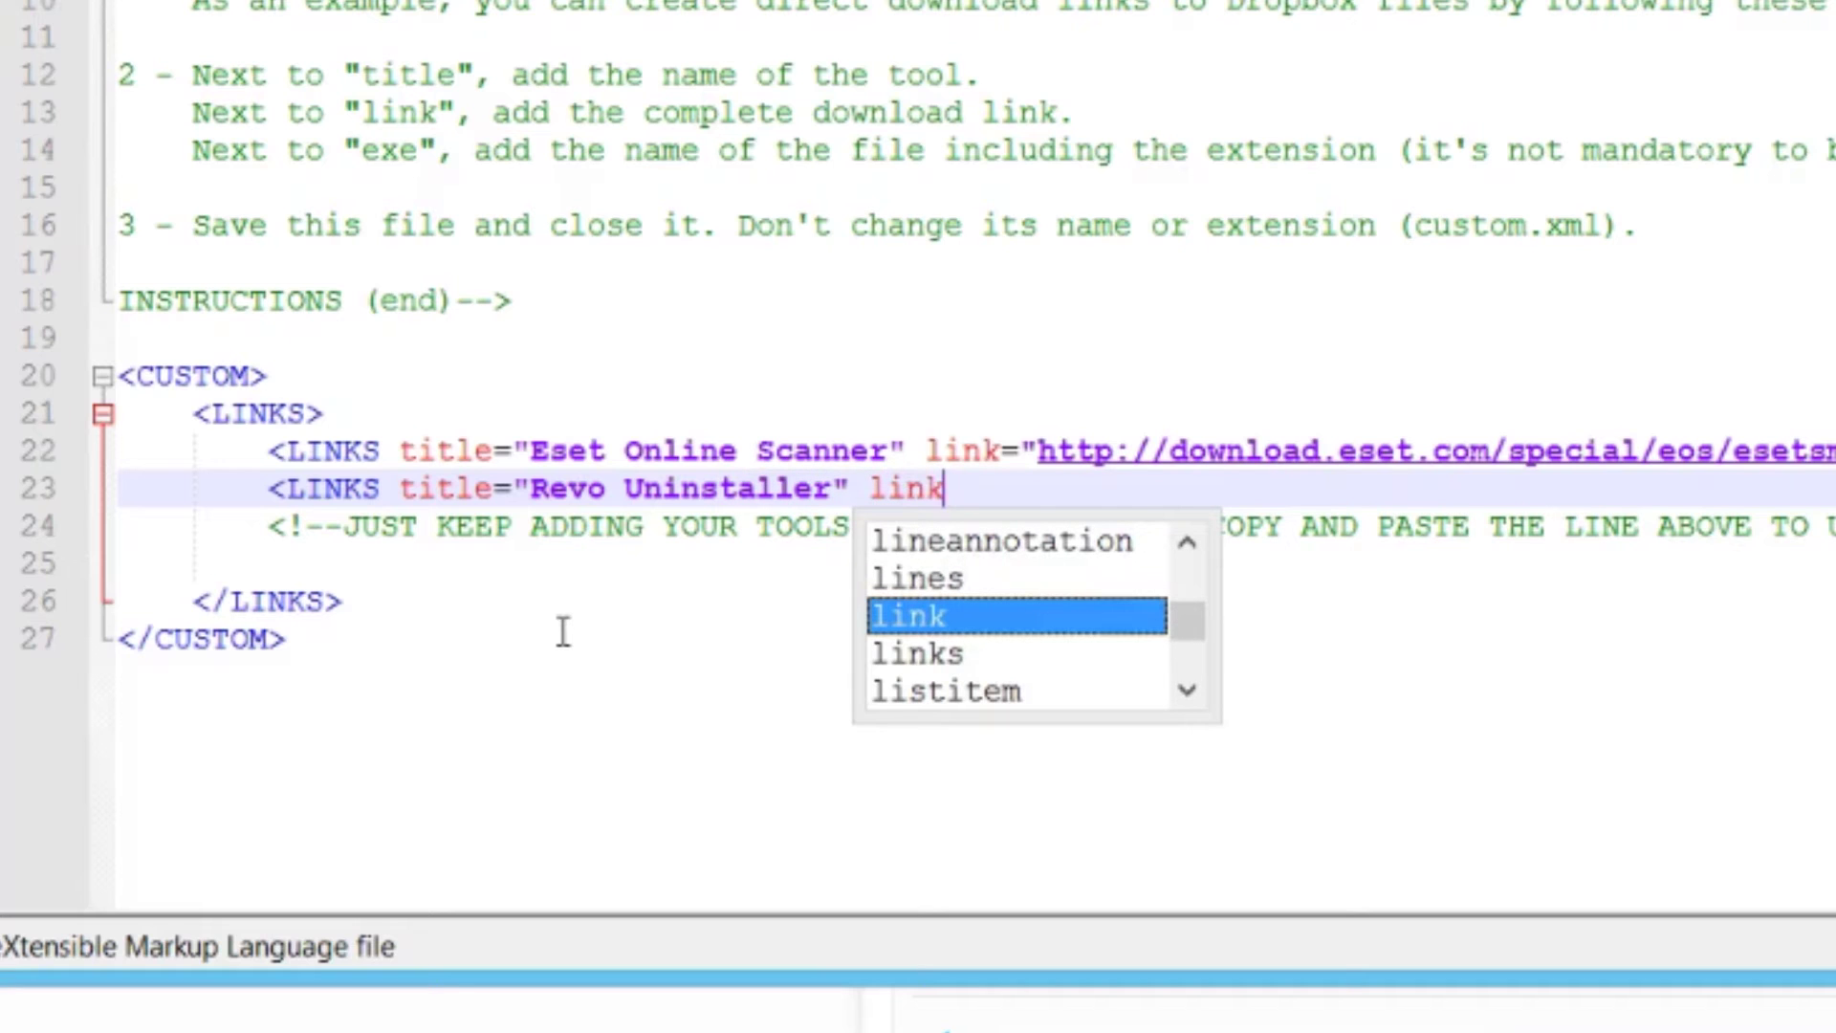
text(=)
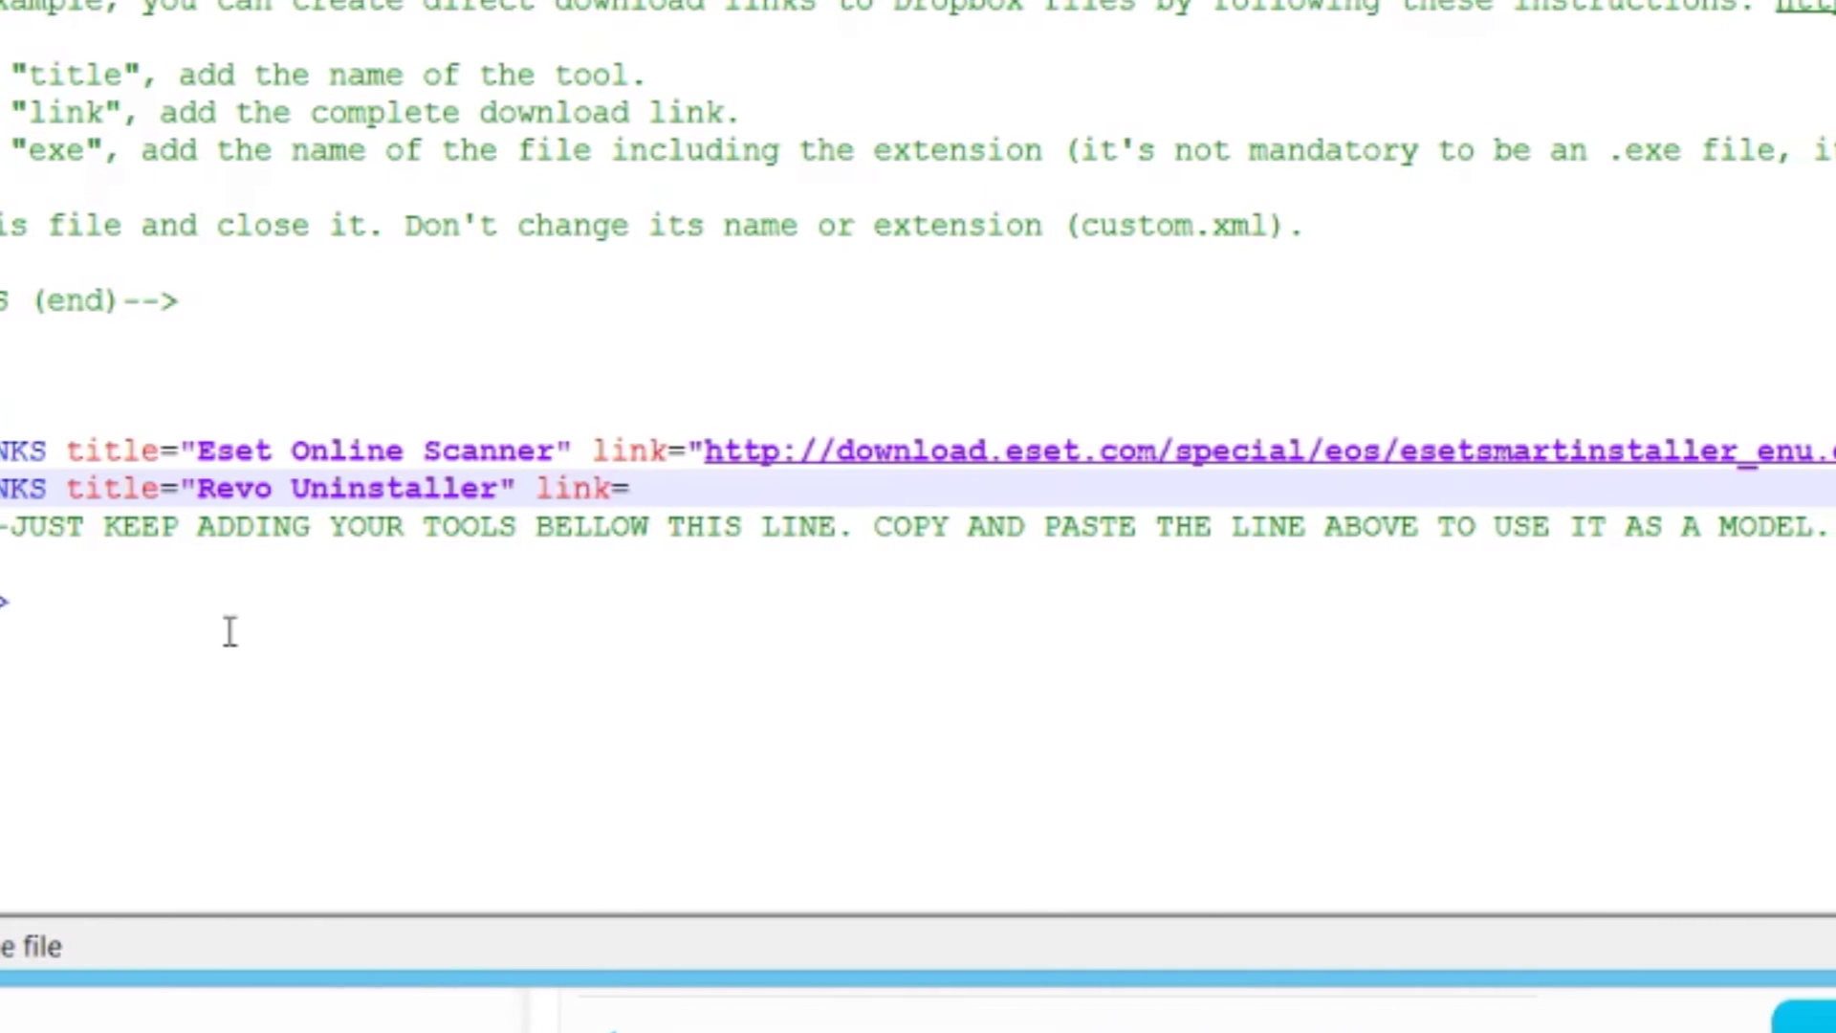
text(" link=)
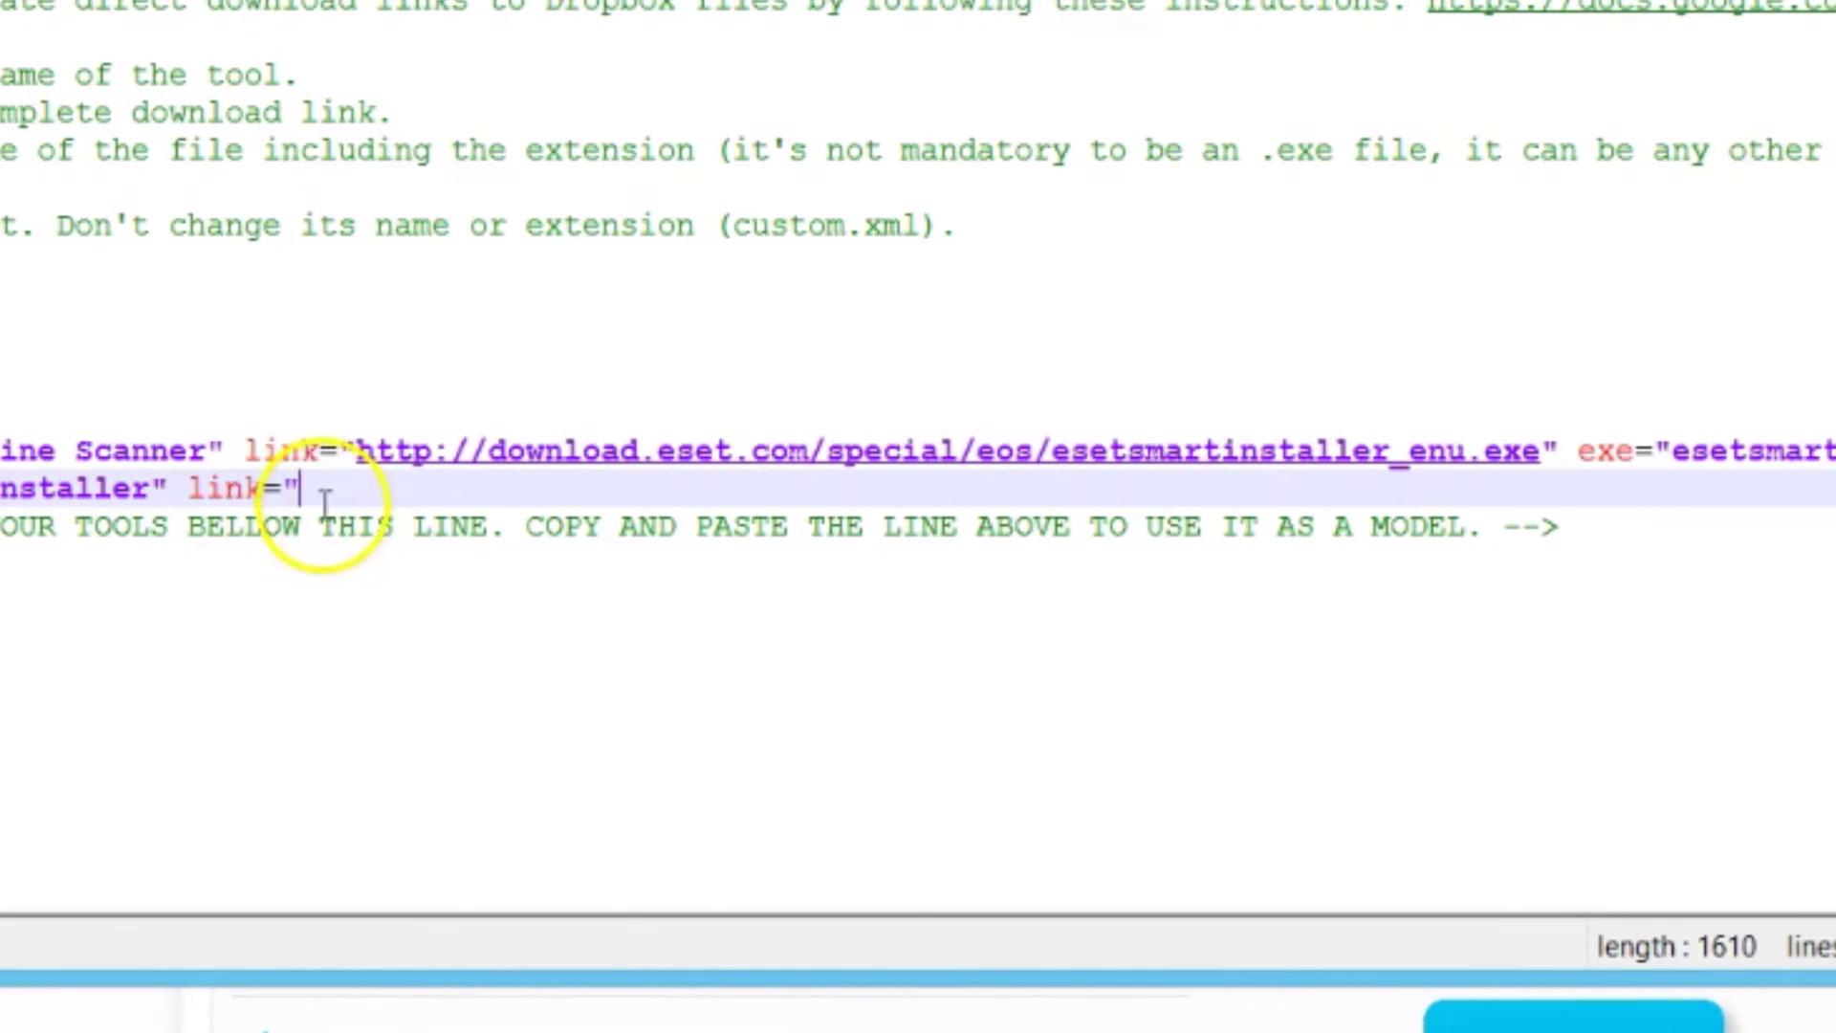
right_click(310, 488)
click(411, 604)
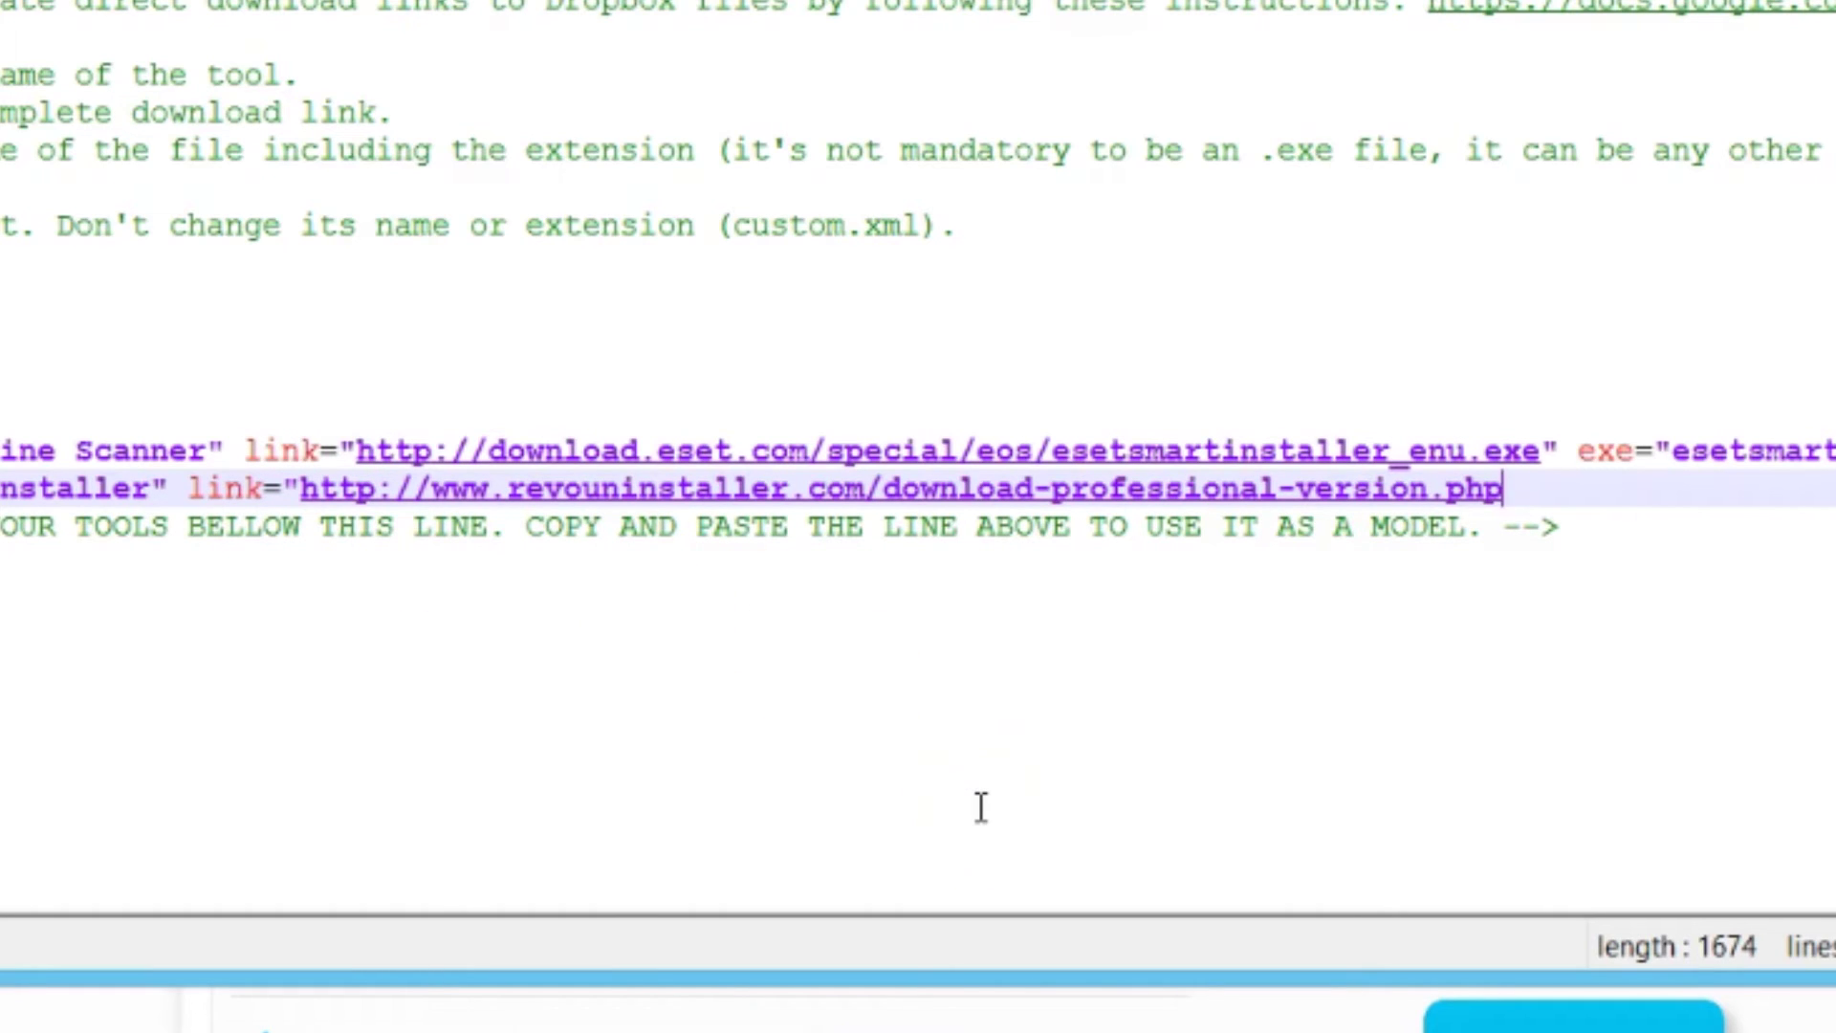
text(")
click(999, 860)
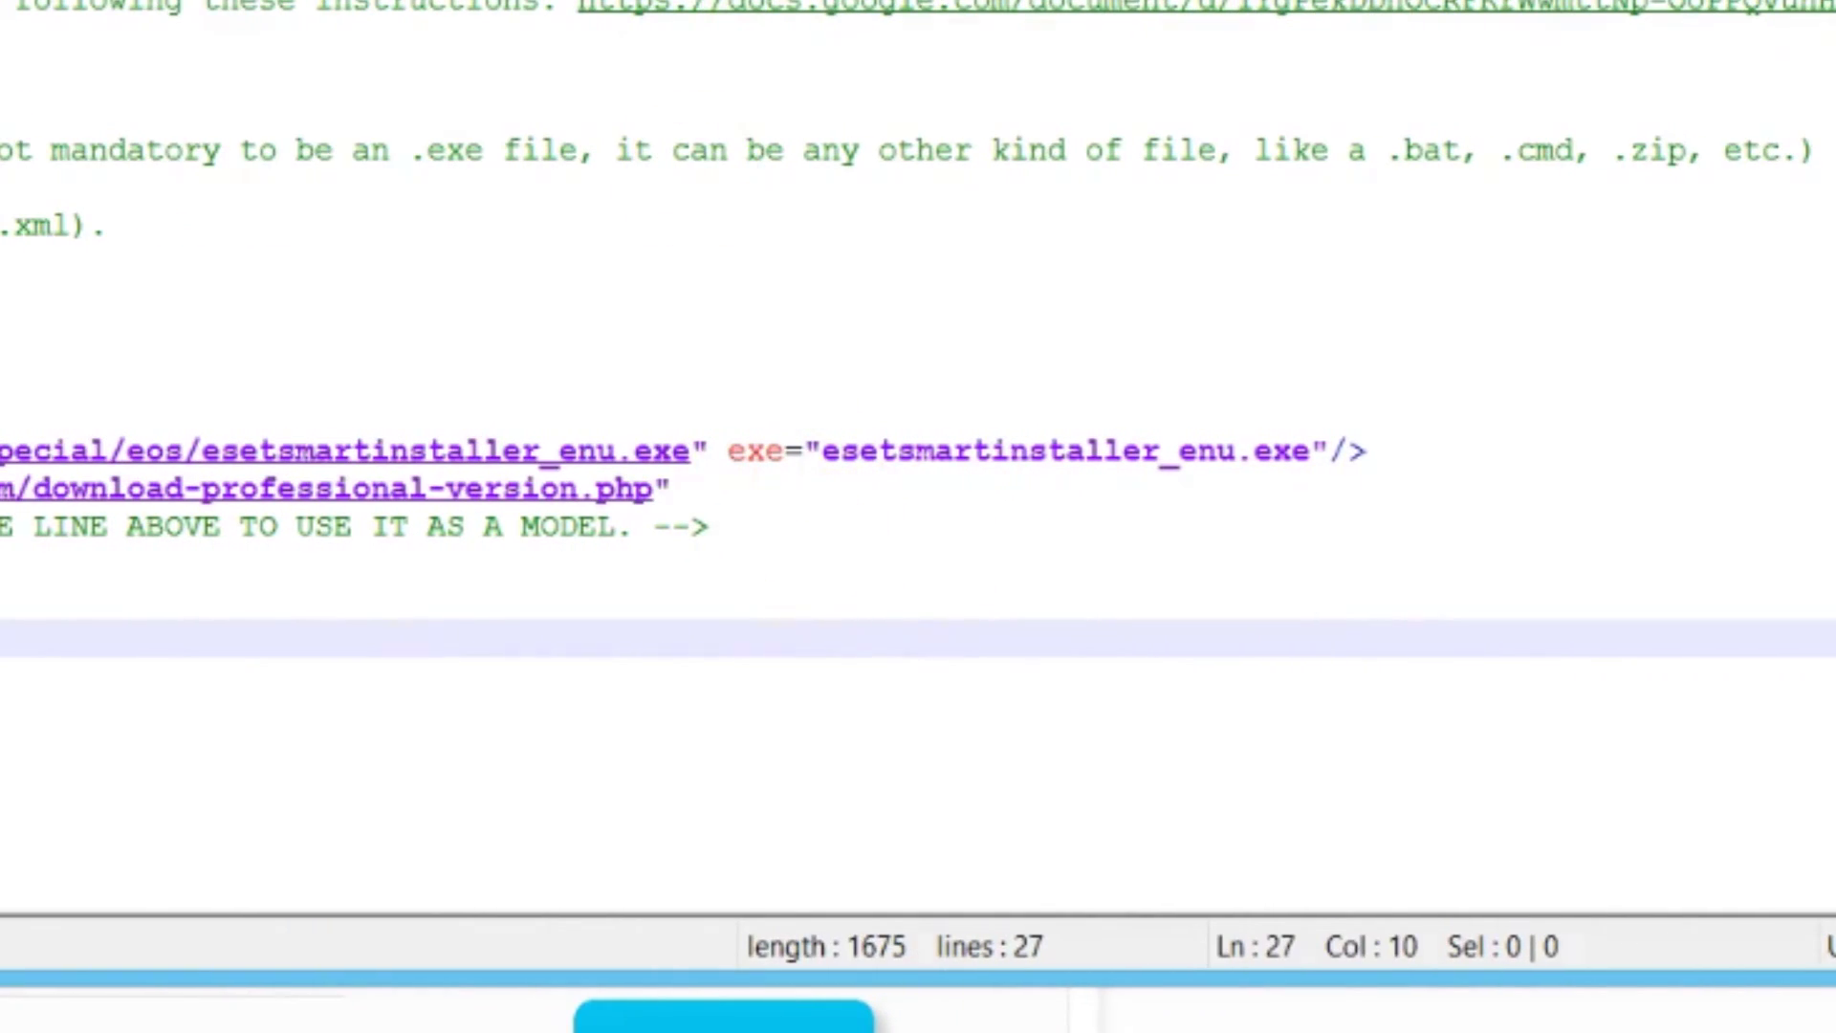
key(alt+Tab)
Download the Revo Uninstaller Pro setup and show RevoUninProSetup (1).exe in the Downloads folder
click(674, 57)
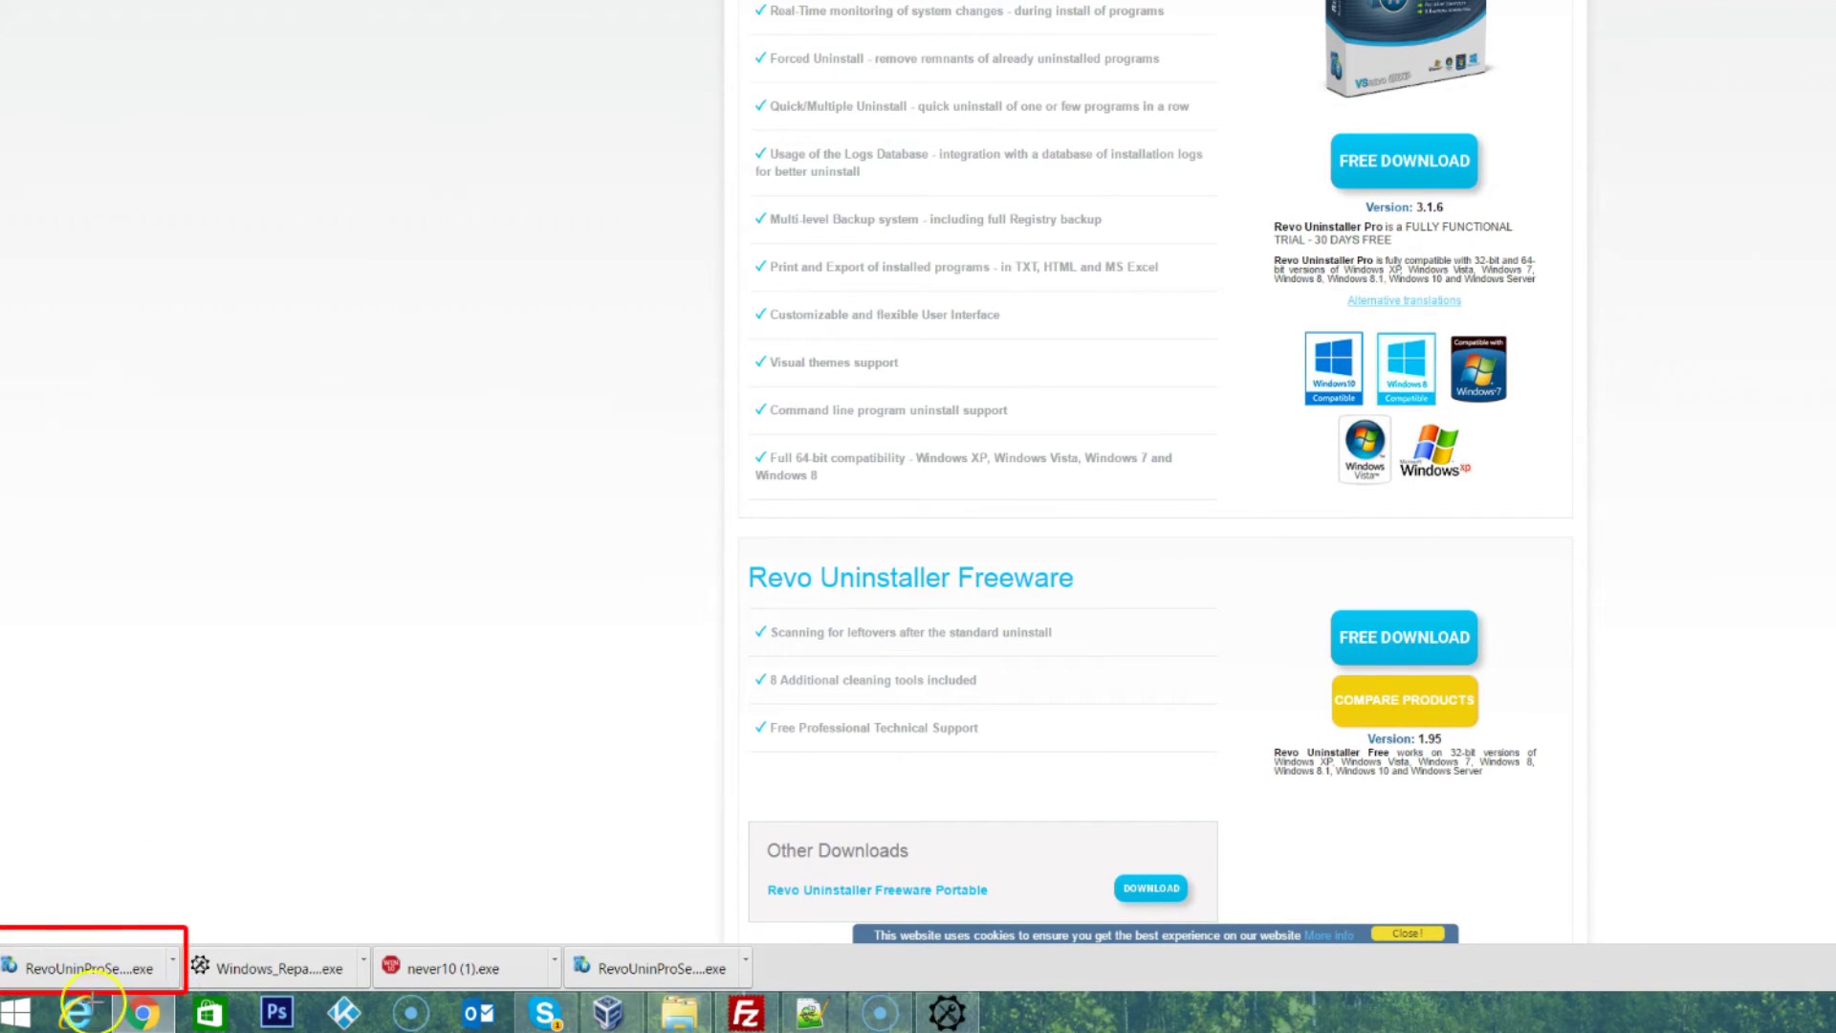
click(141, 973)
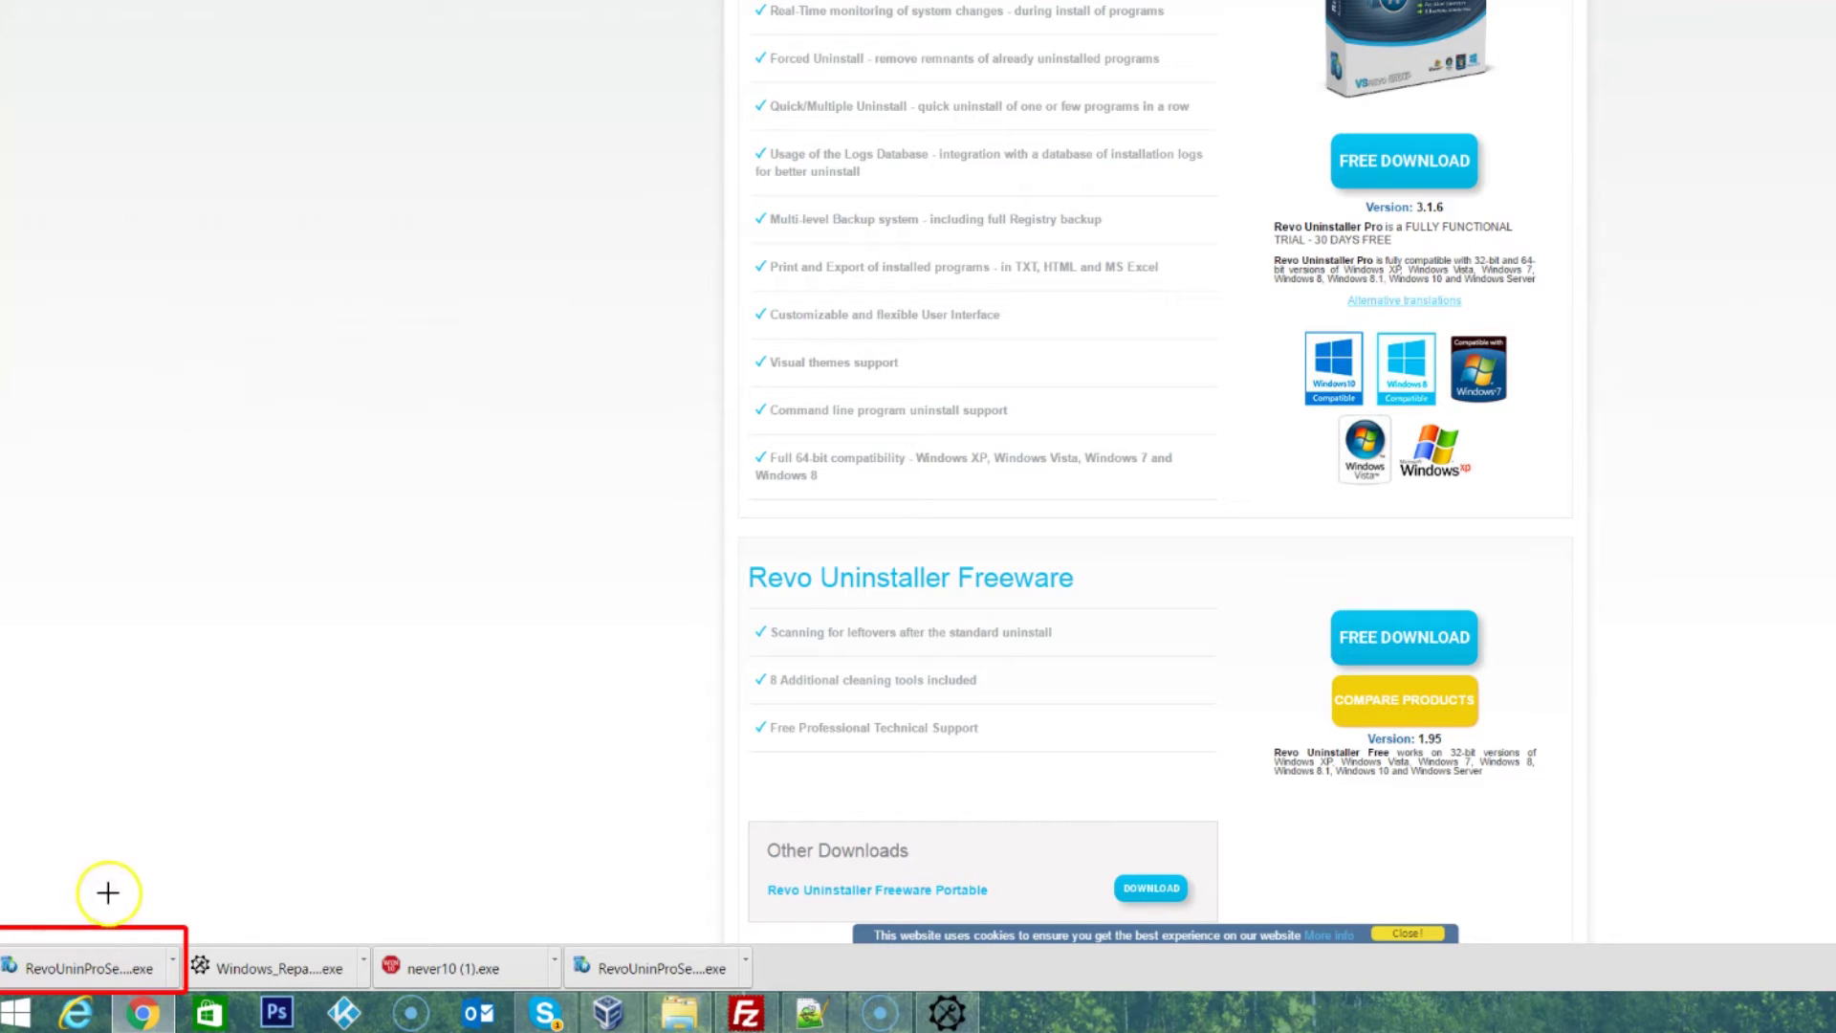
click(175, 967)
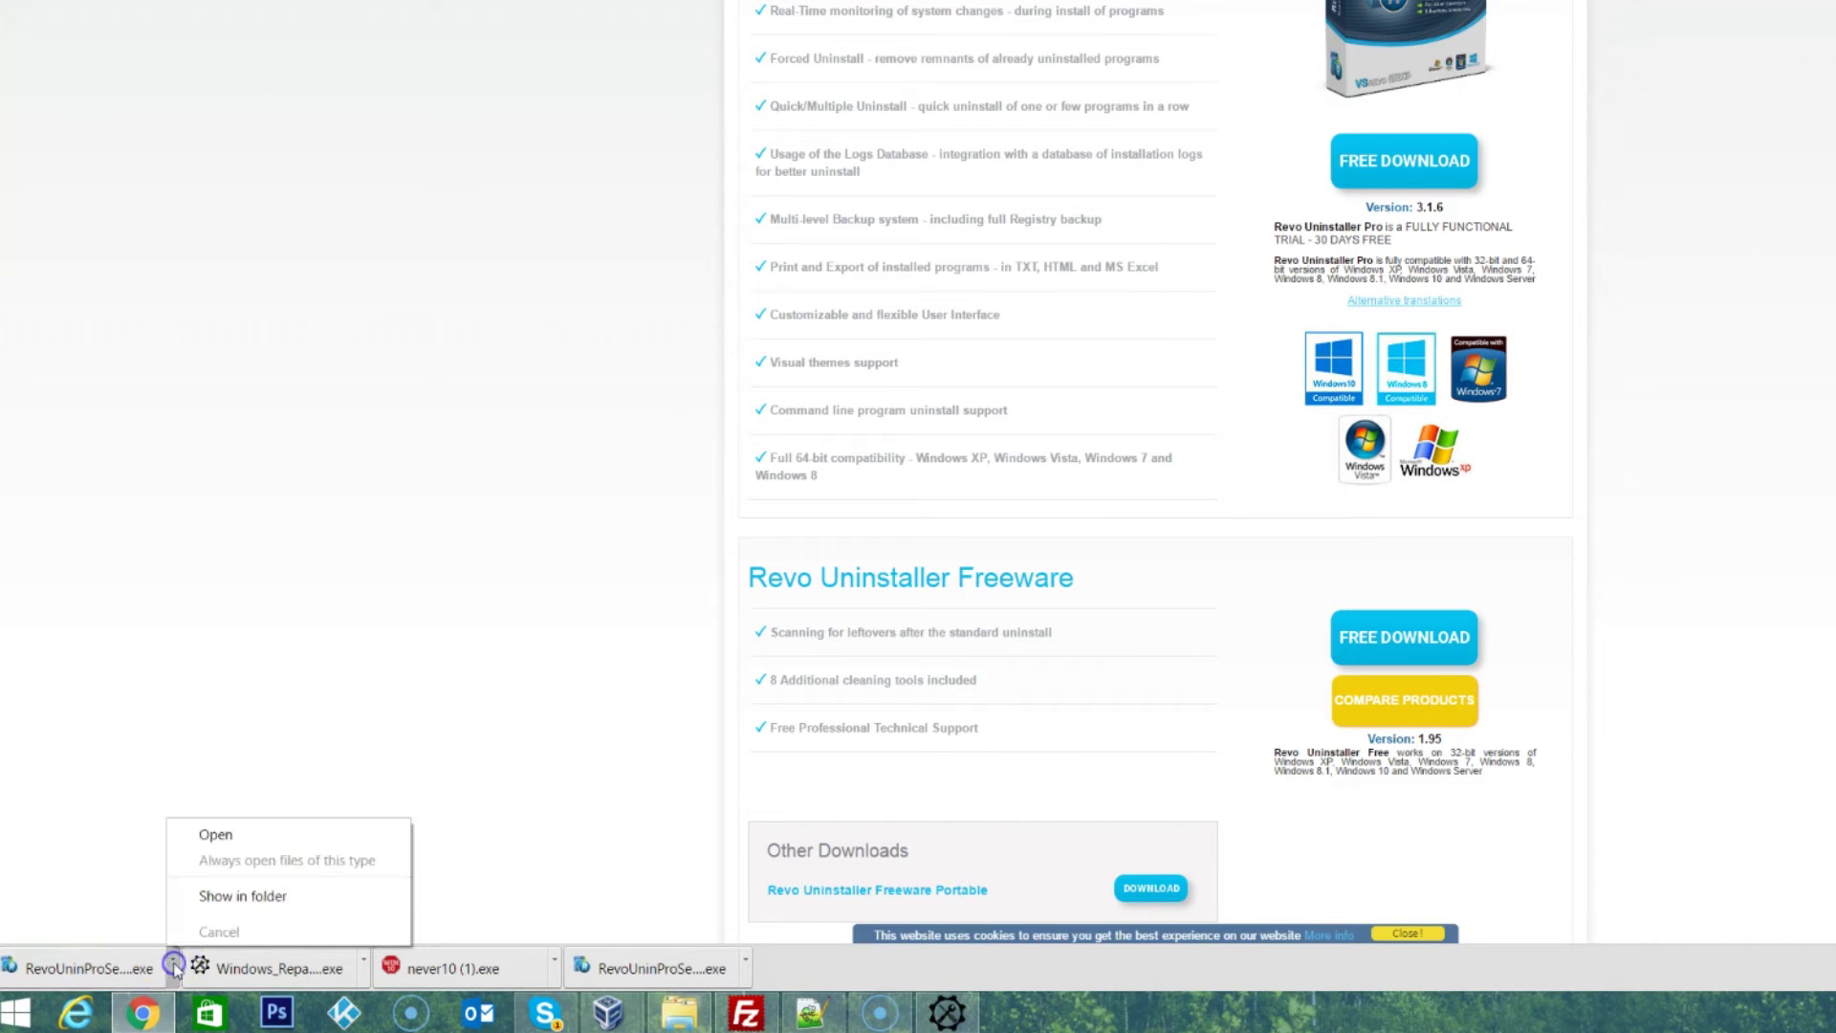
click(239, 896)
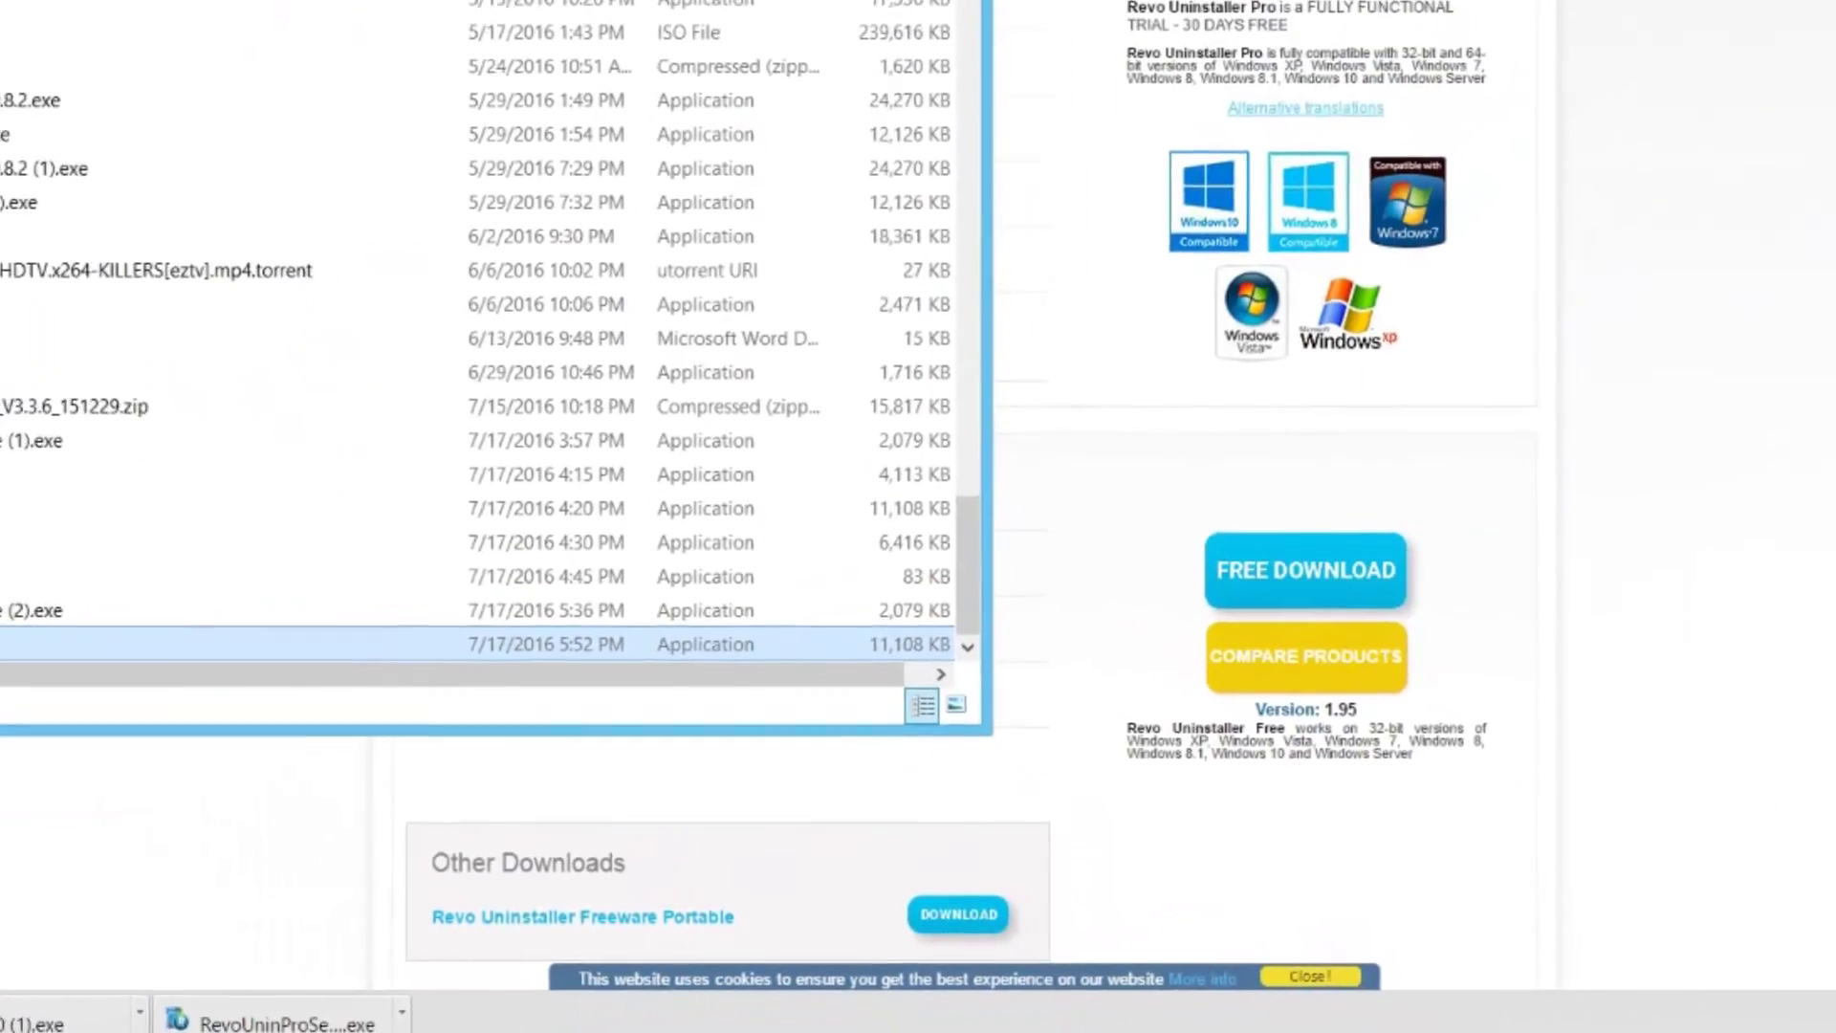
Type exe= after the link value at the end of the Revo Uninstaller line
click(679, 1007)
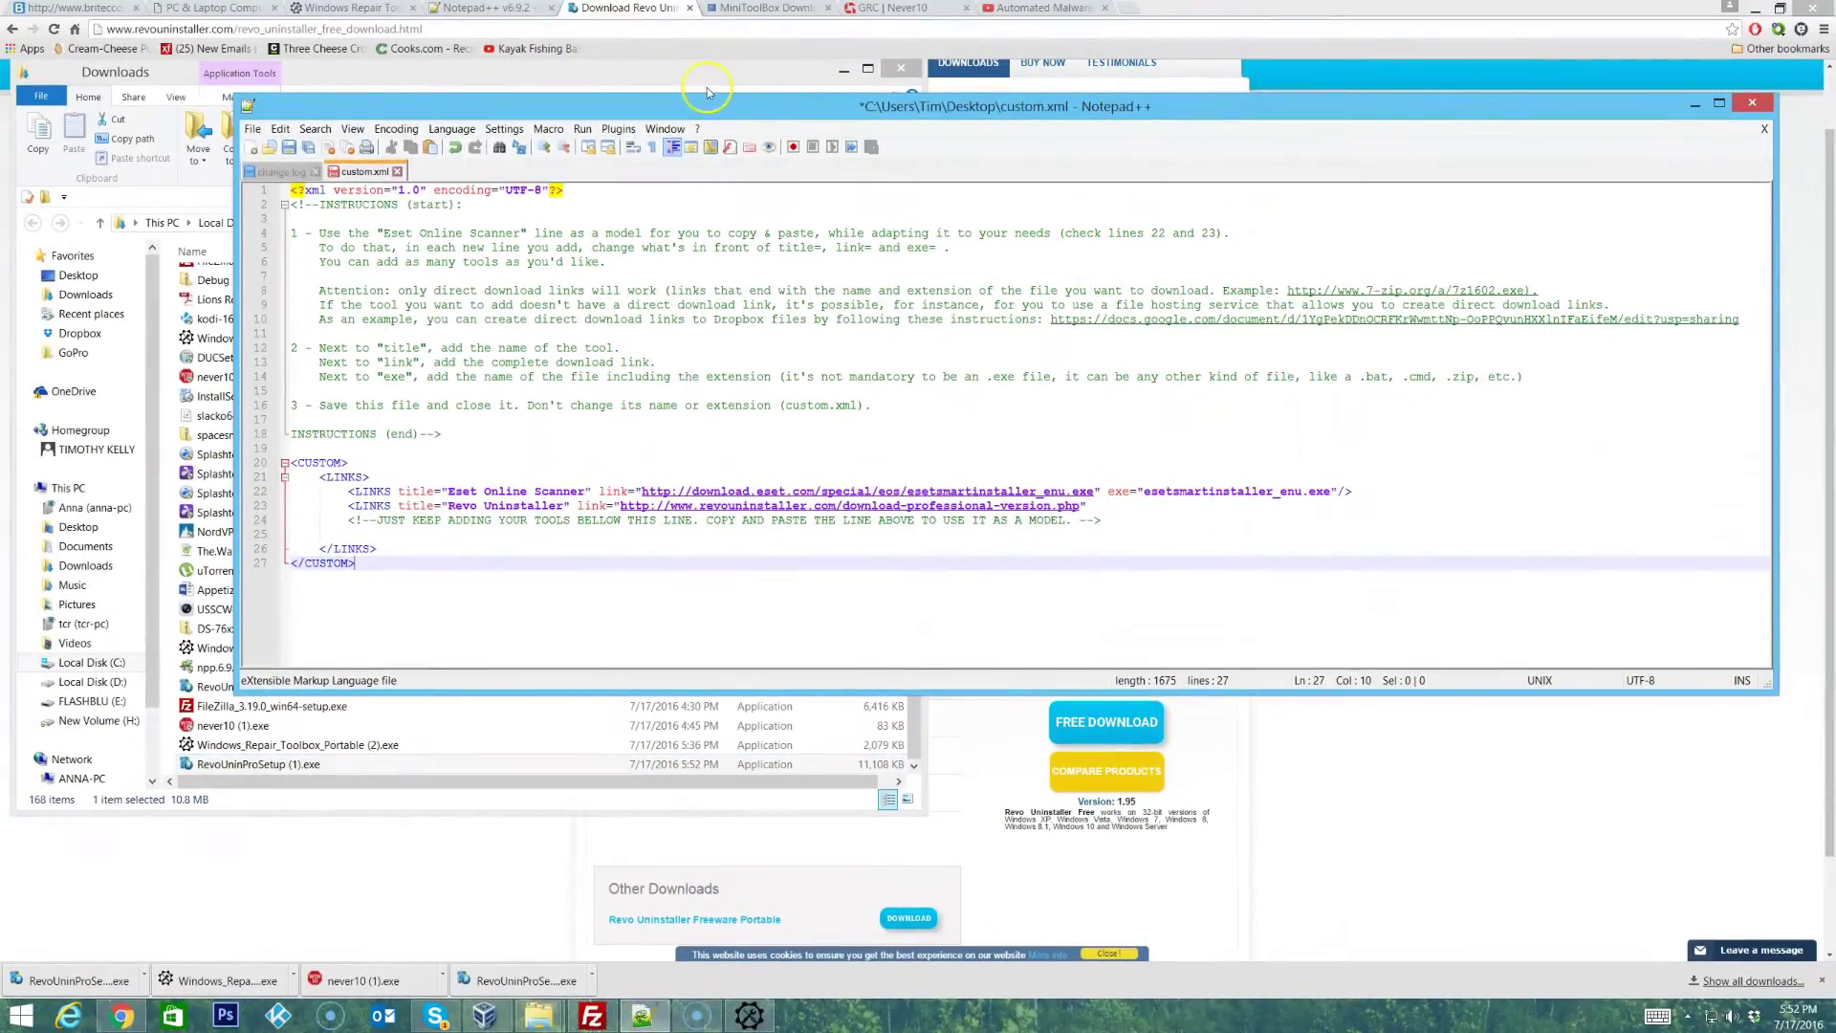
drag(653, 69, 504, 144)
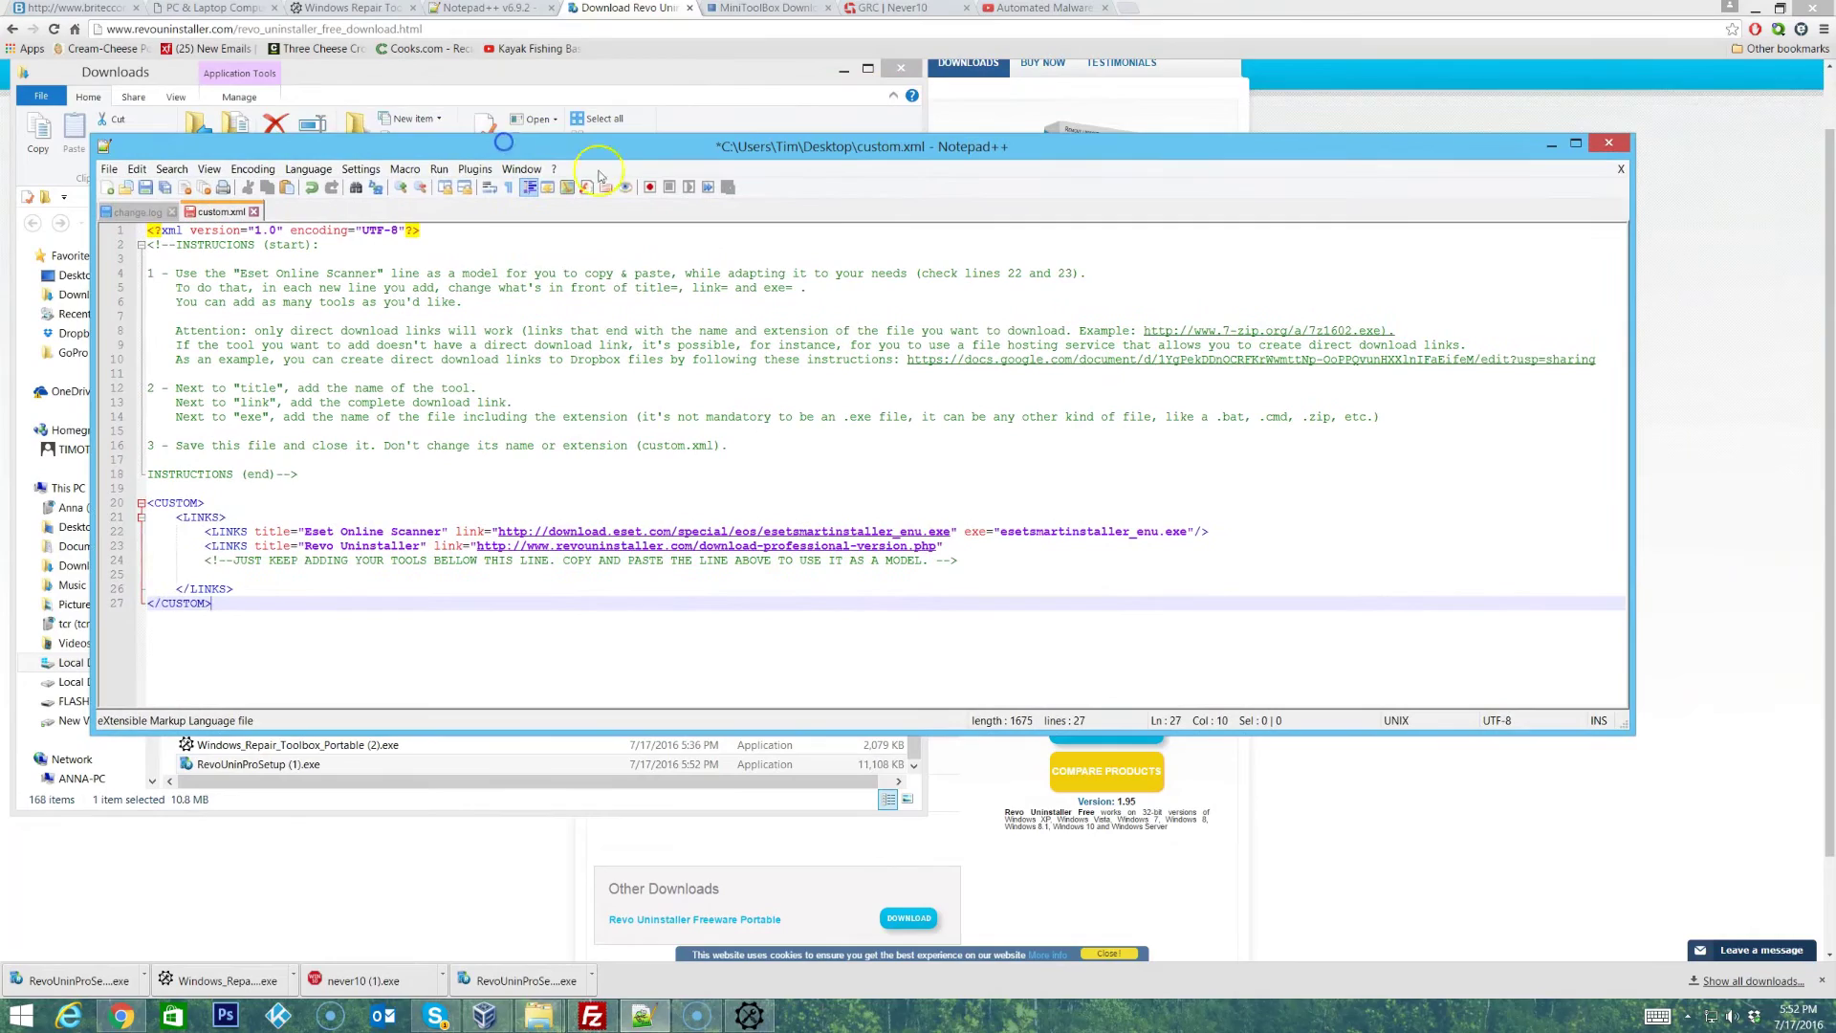
click(947, 546)
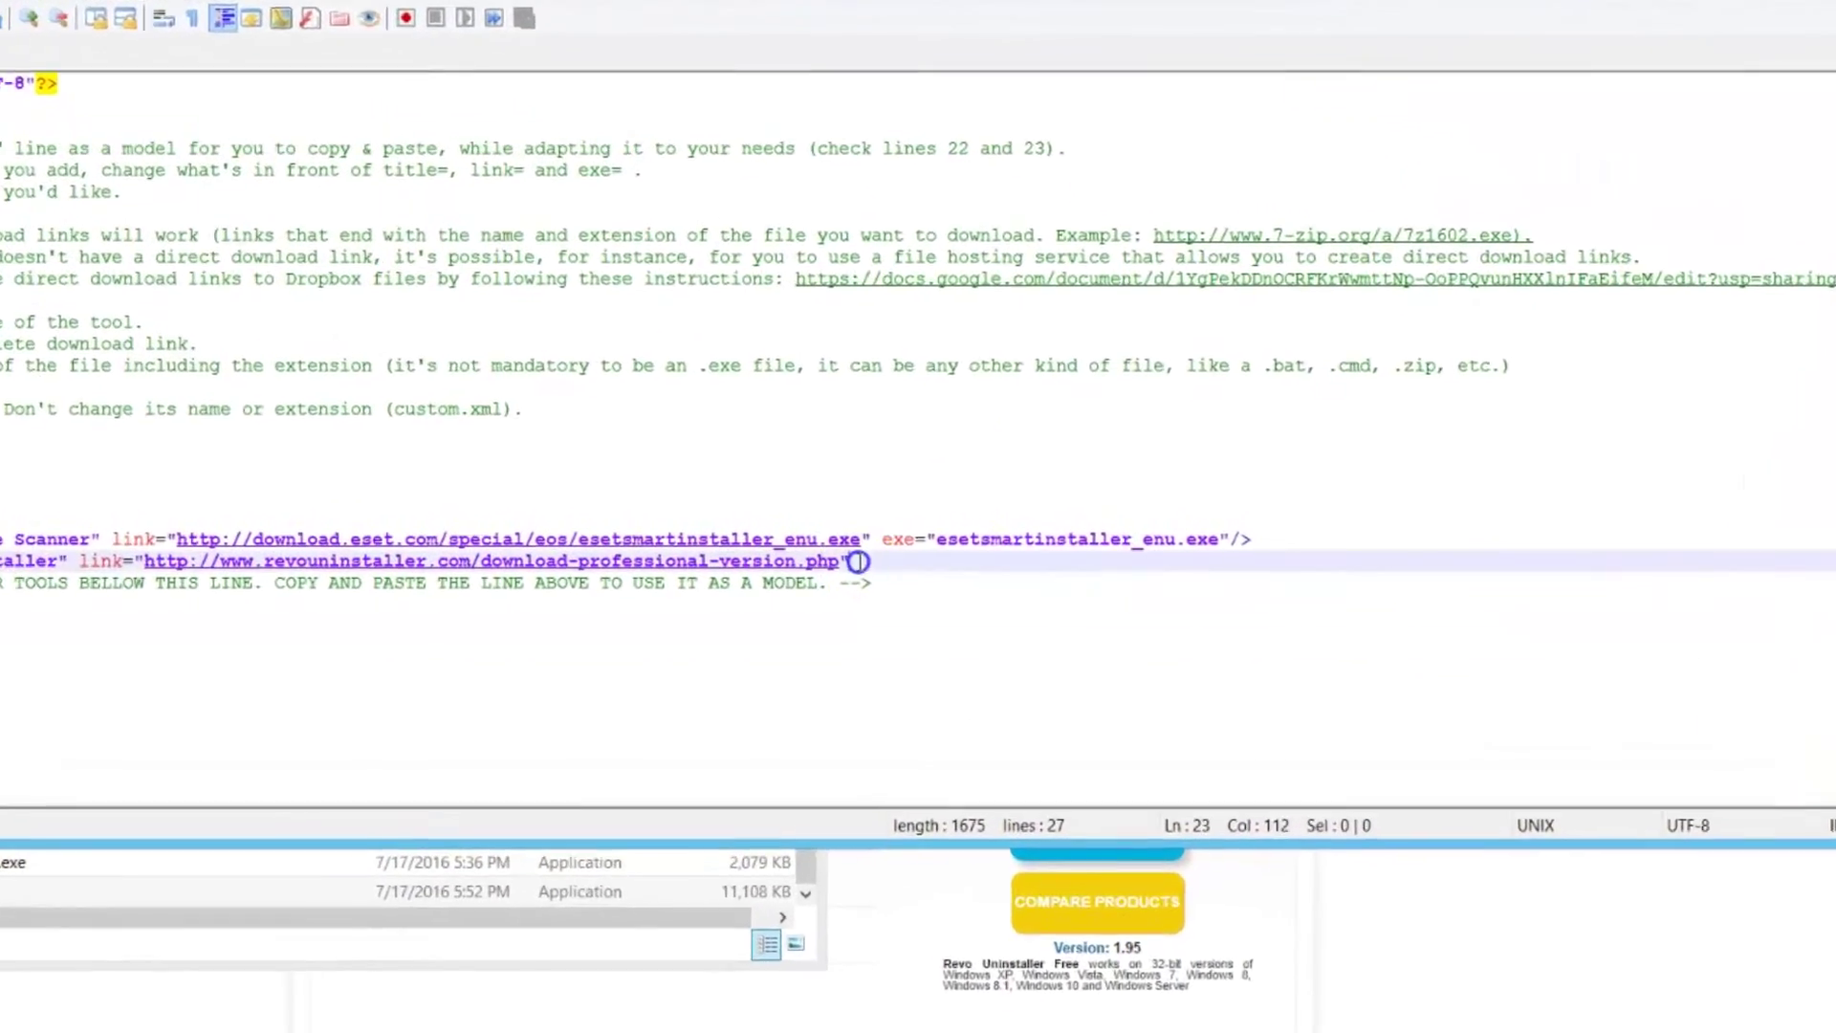
text(essional-version.php" e)
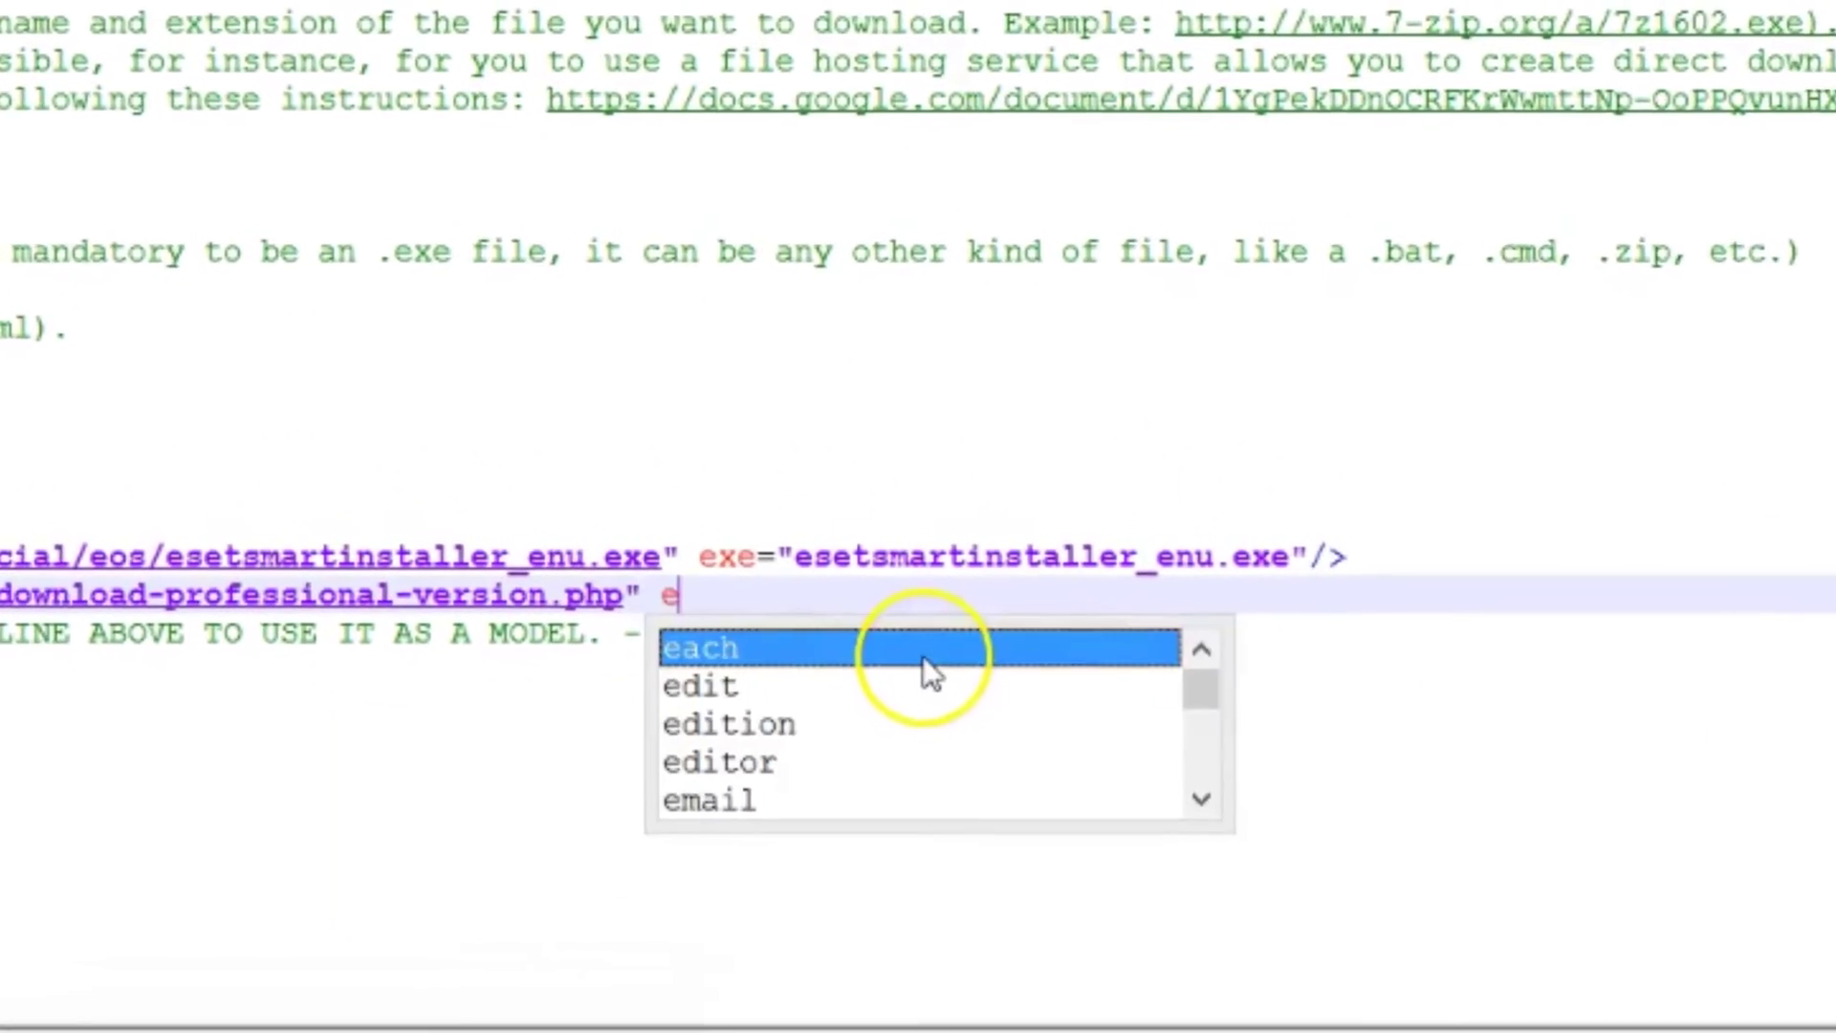
text(xe)
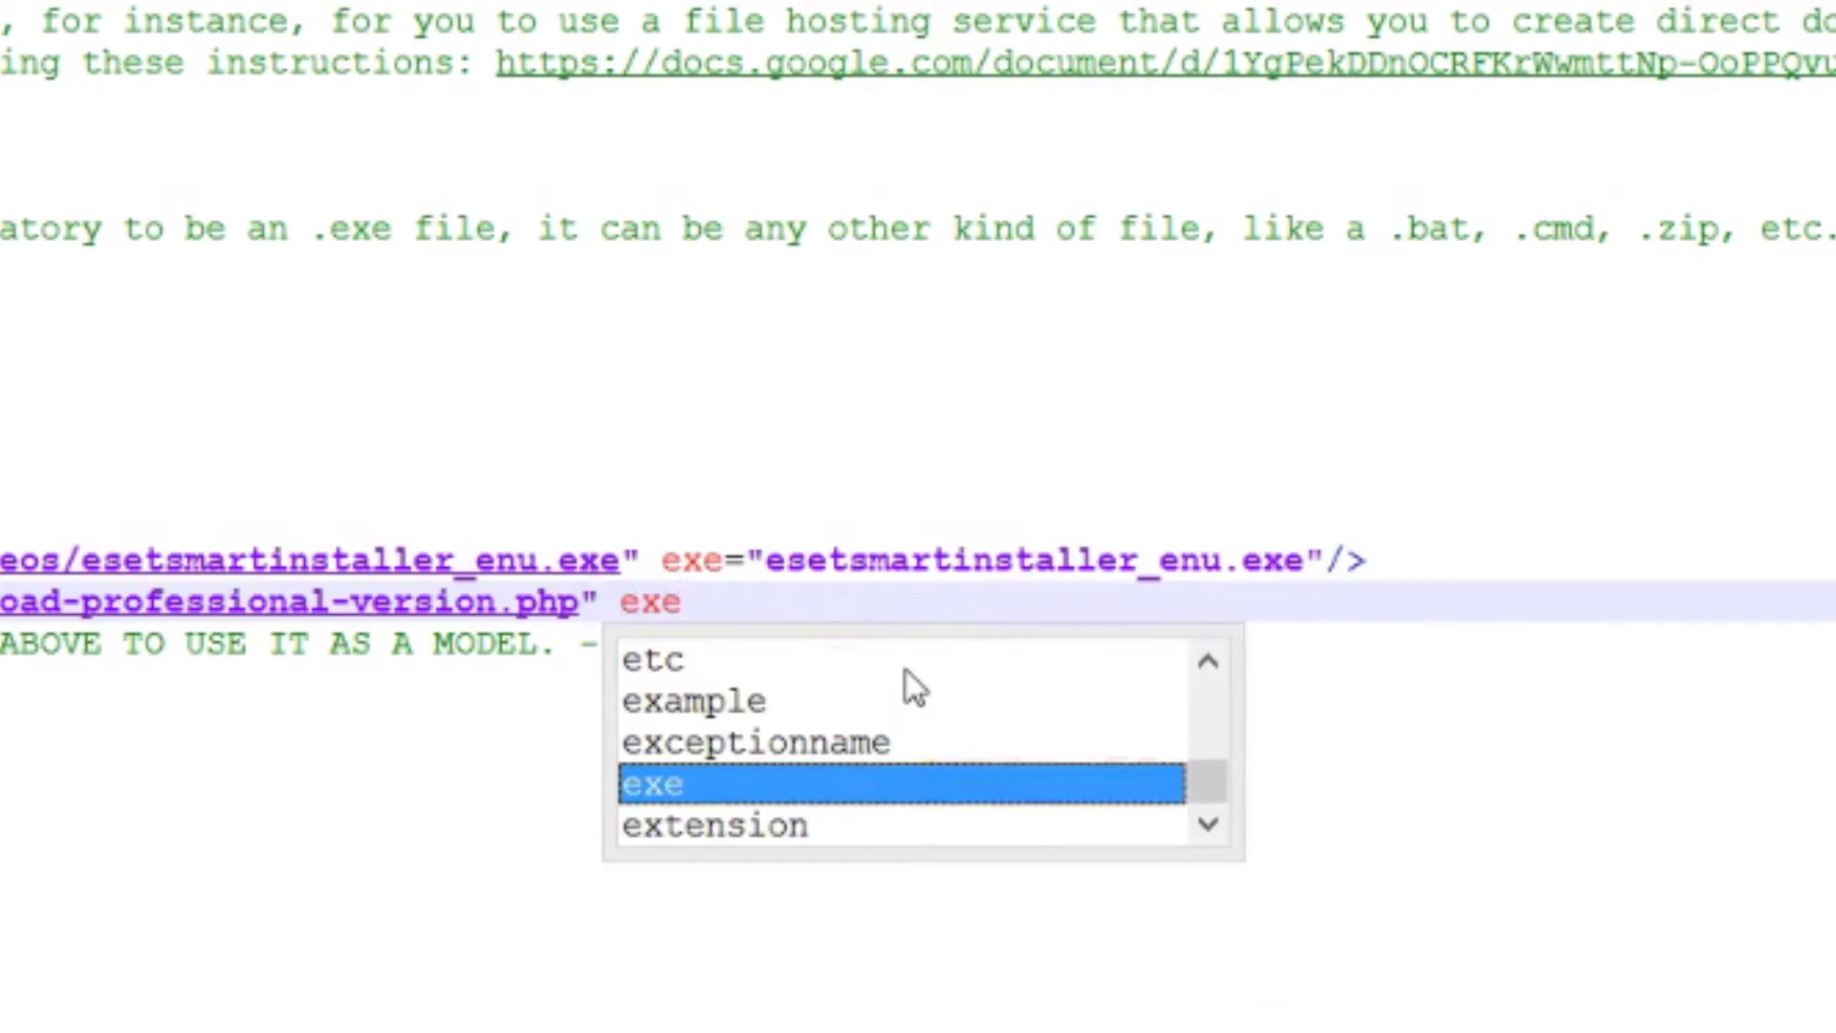
text(="RevoUninOri)
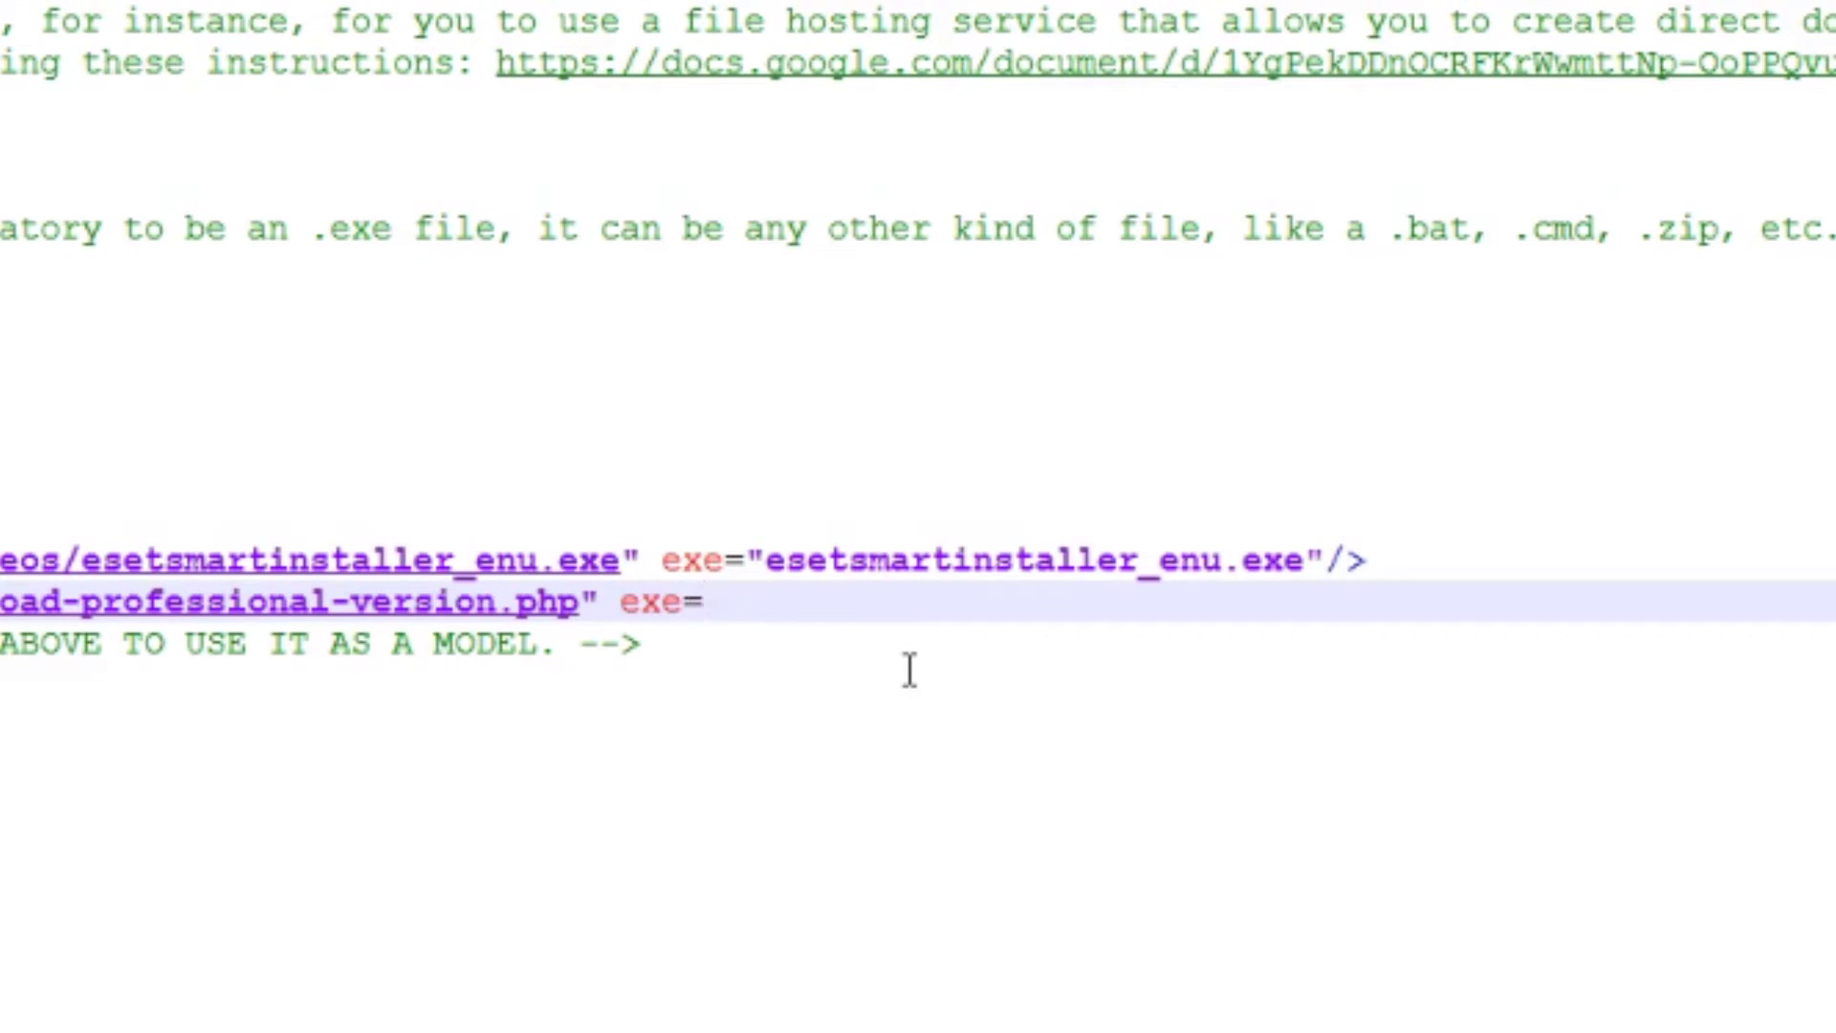
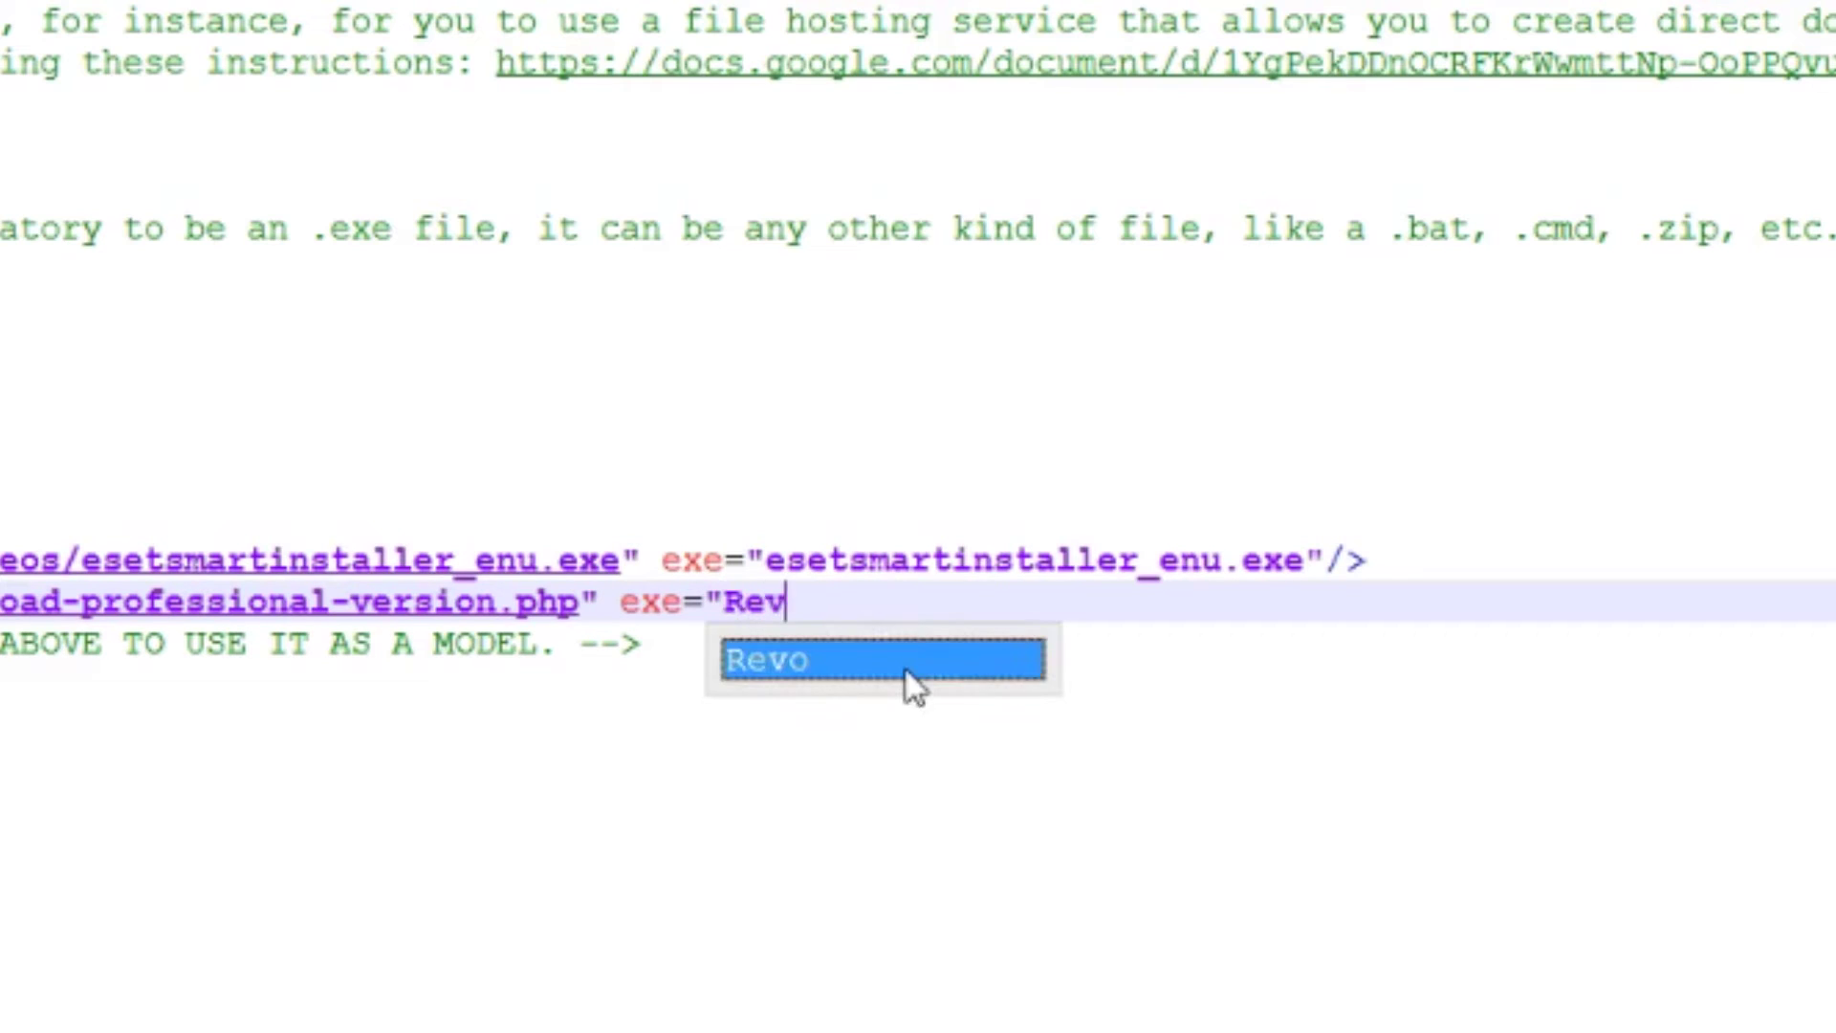
Complete the Revo Uninstaller exe value as RevoUninProSetup.exe and save custom.xml
text("RevoUb)
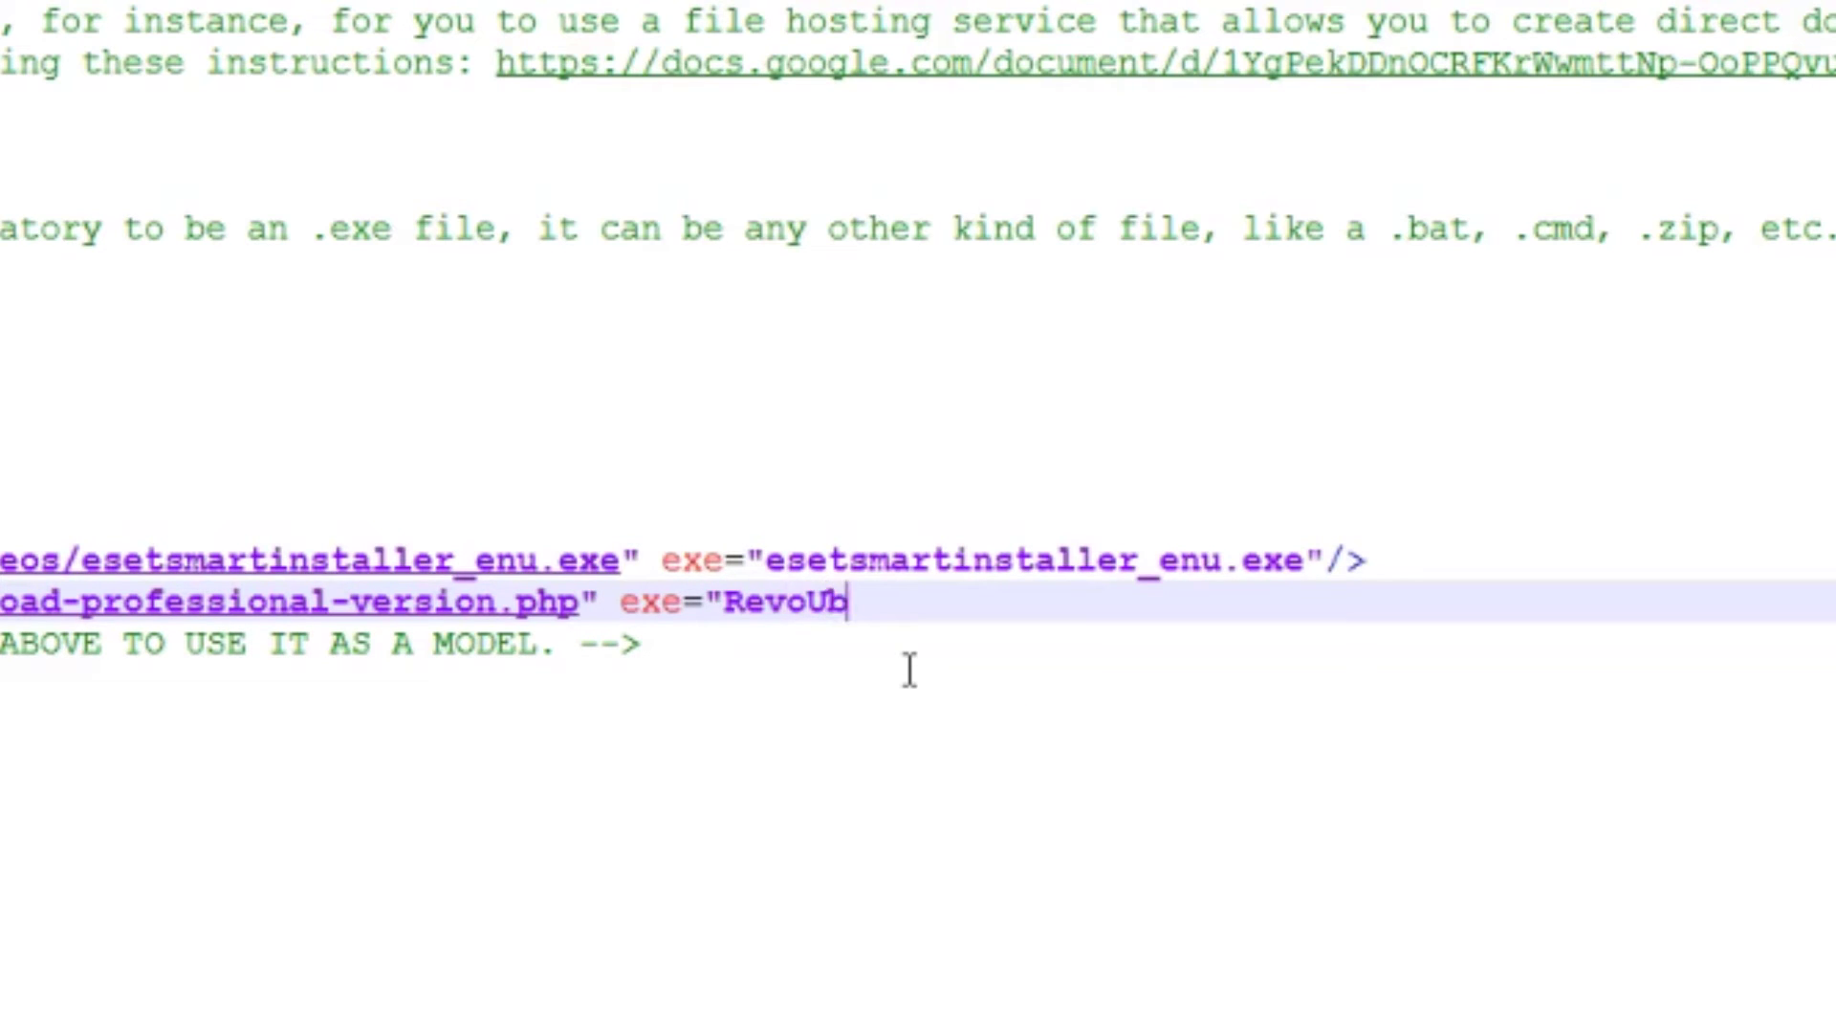
text(inOri)
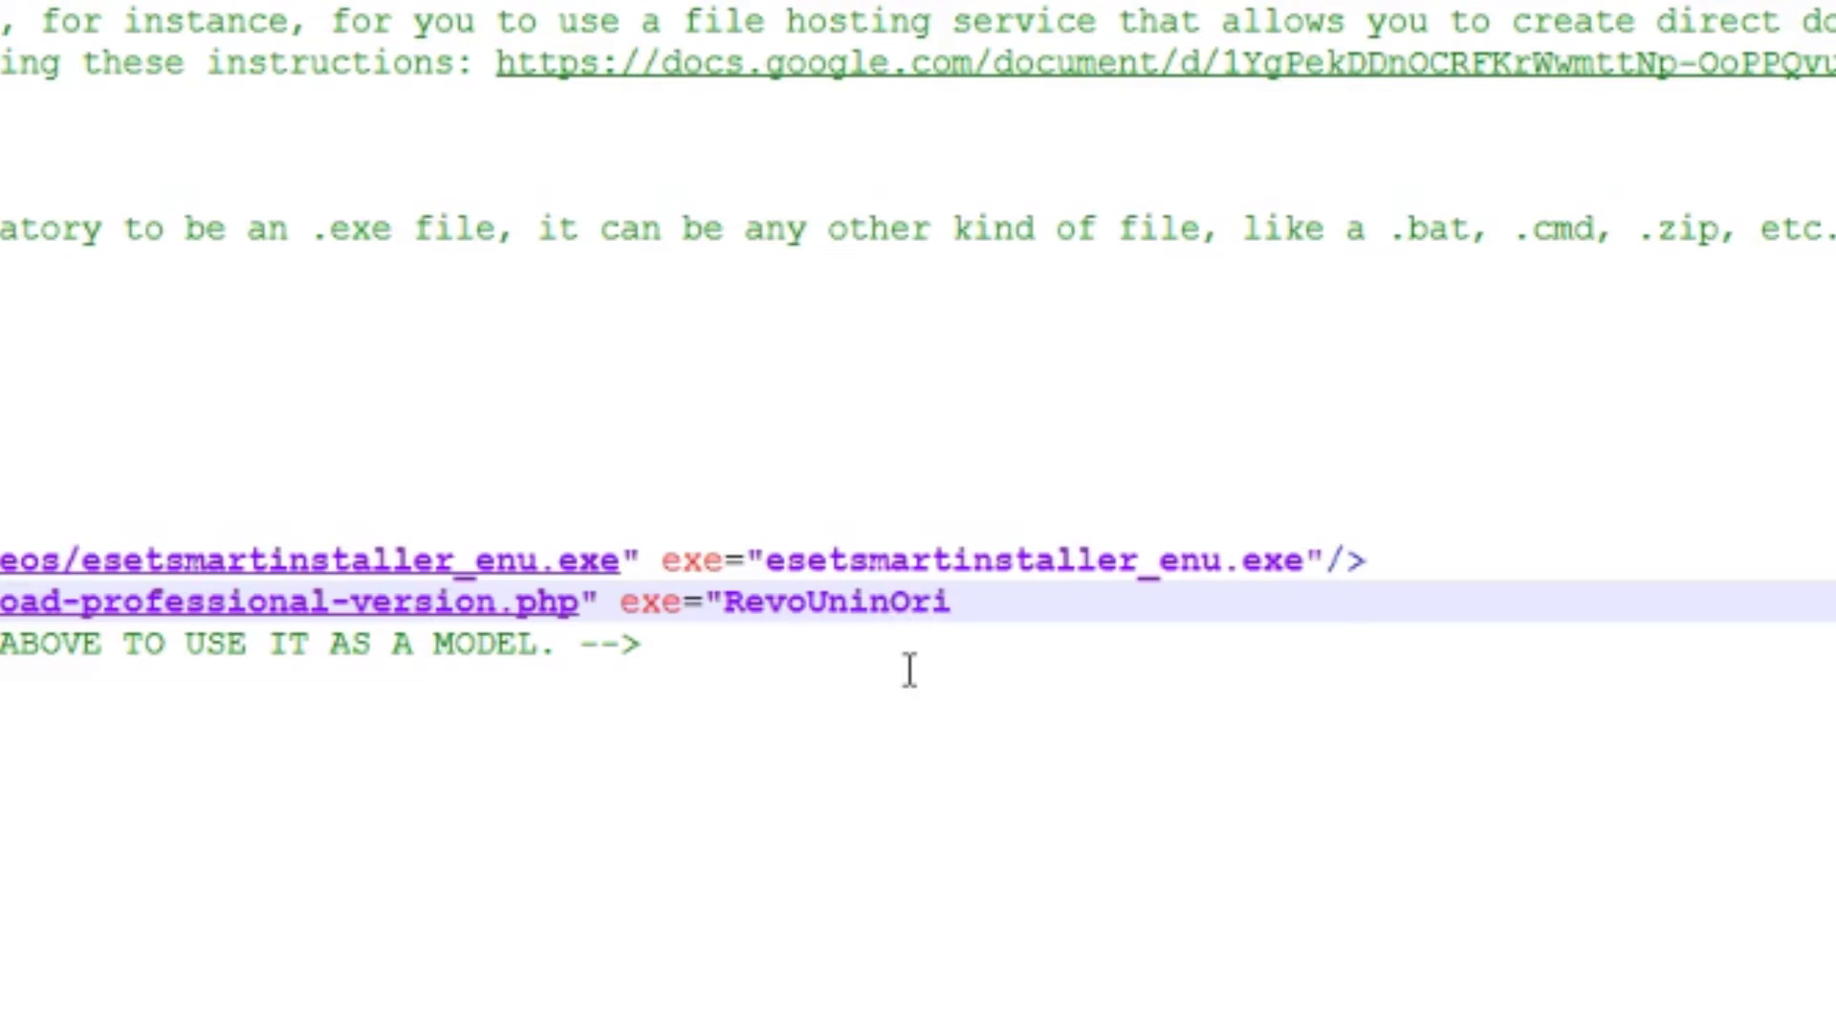
key(BackSpace)
key(BackSpace)
key(BackSpace)
text(ProSetup)
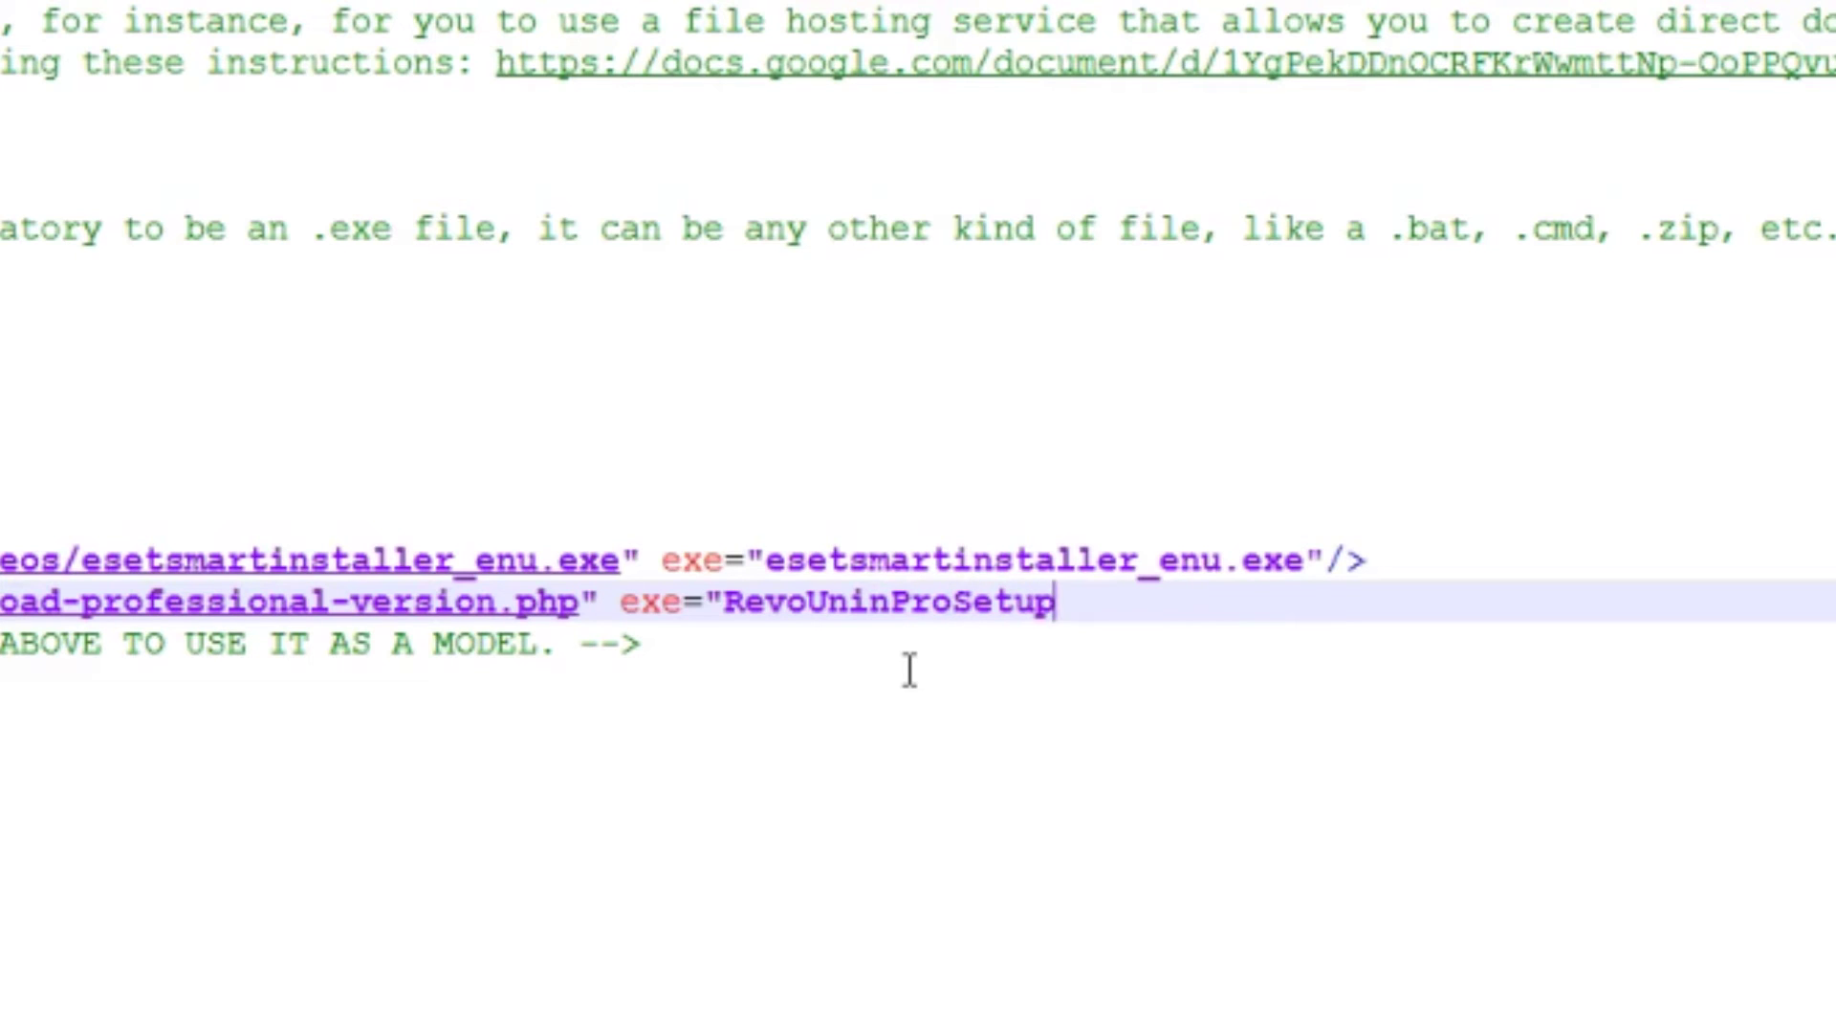
text(.exe)
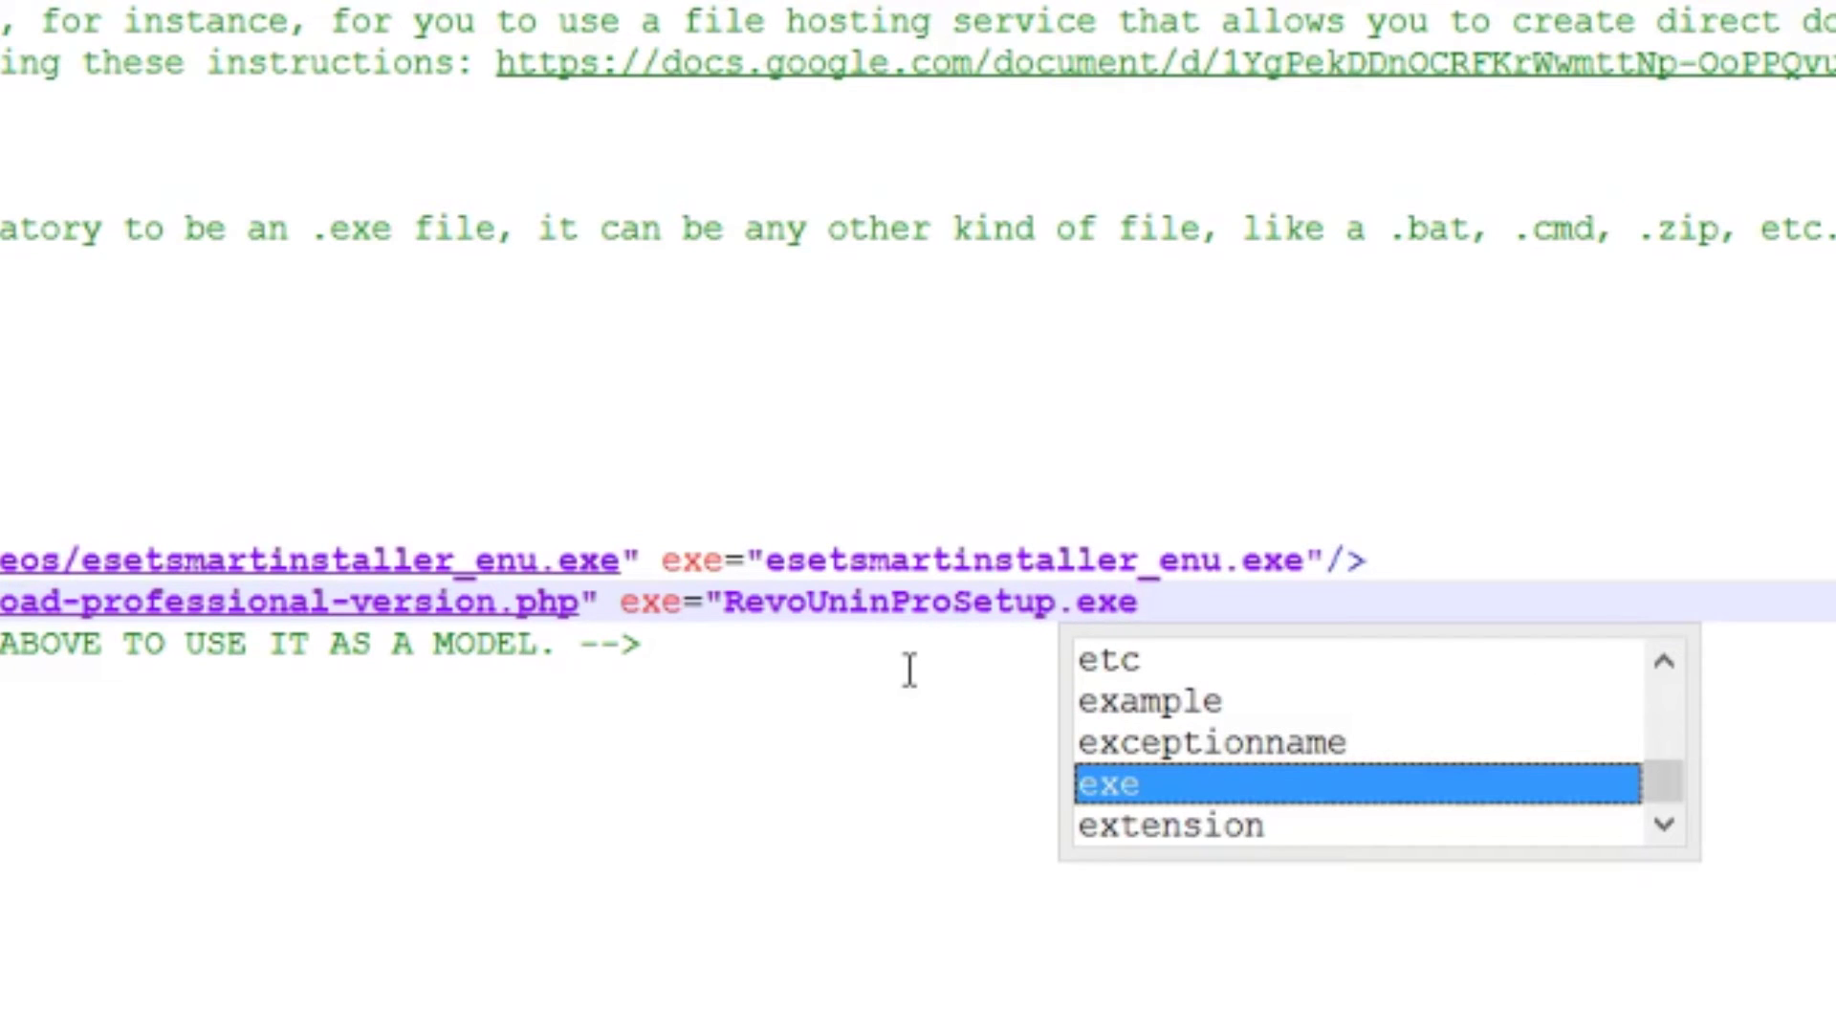
text(")
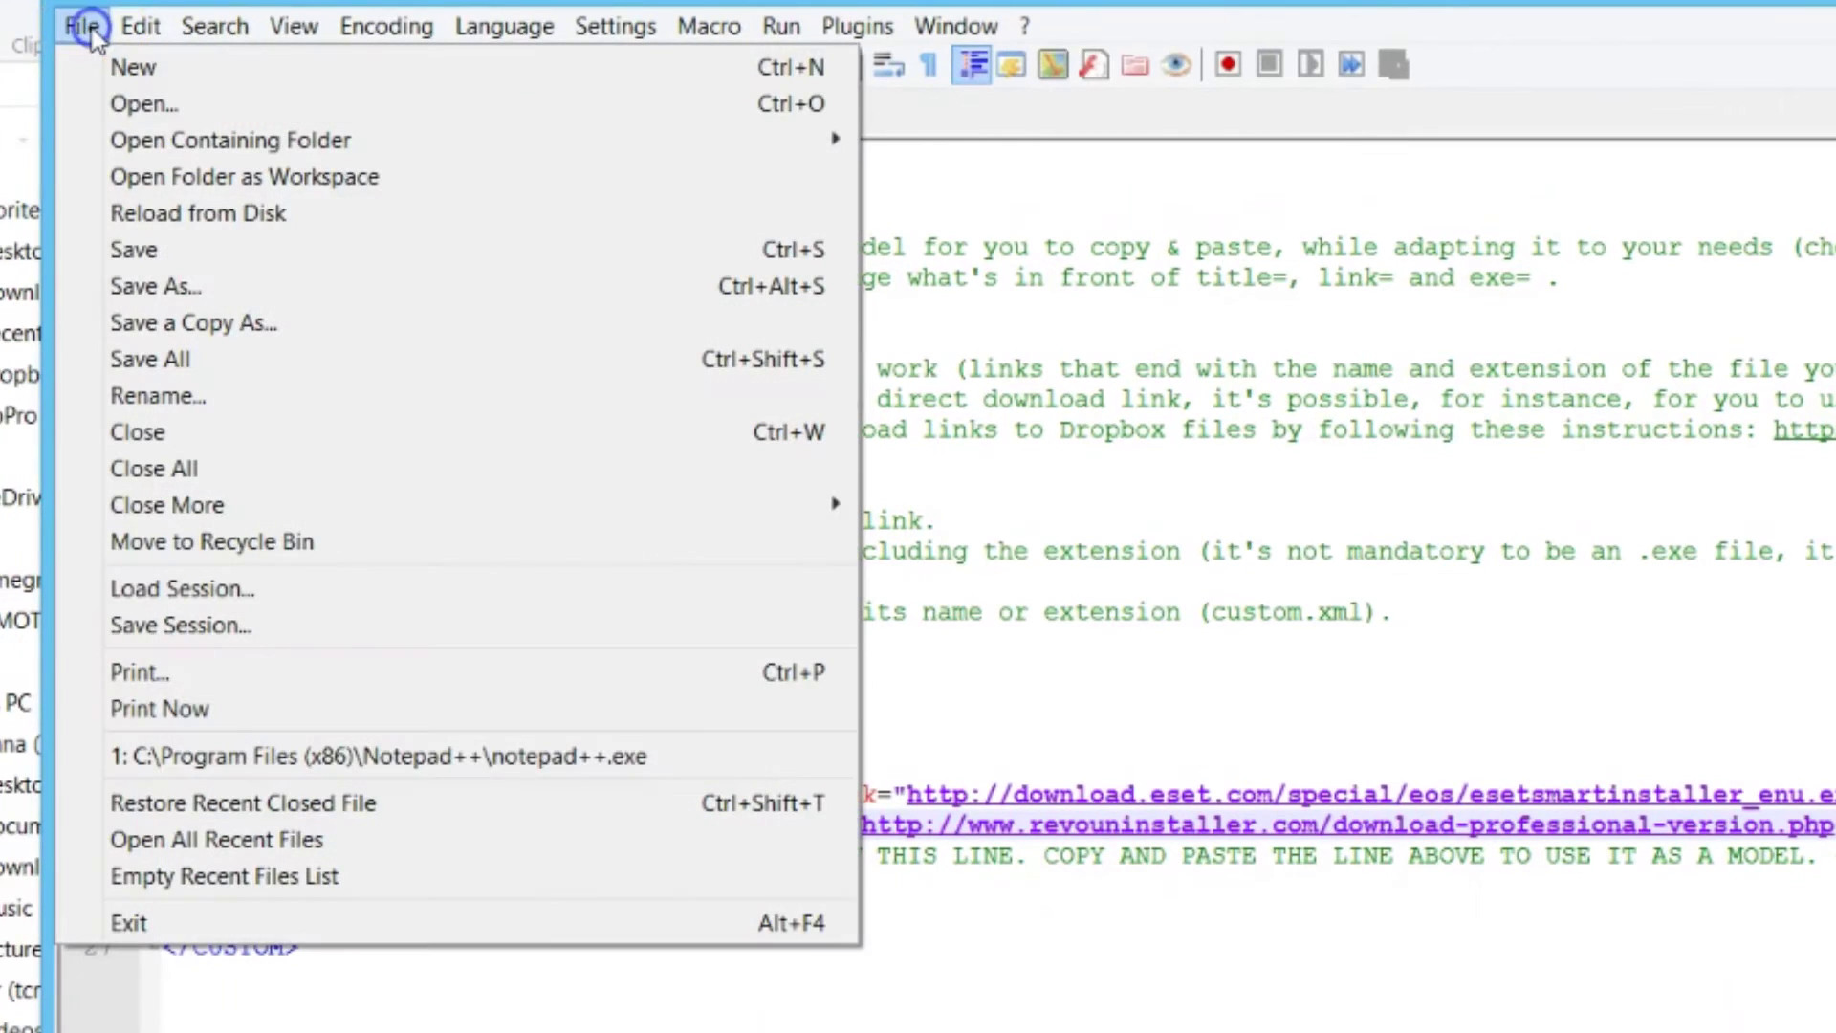
click(149, 251)
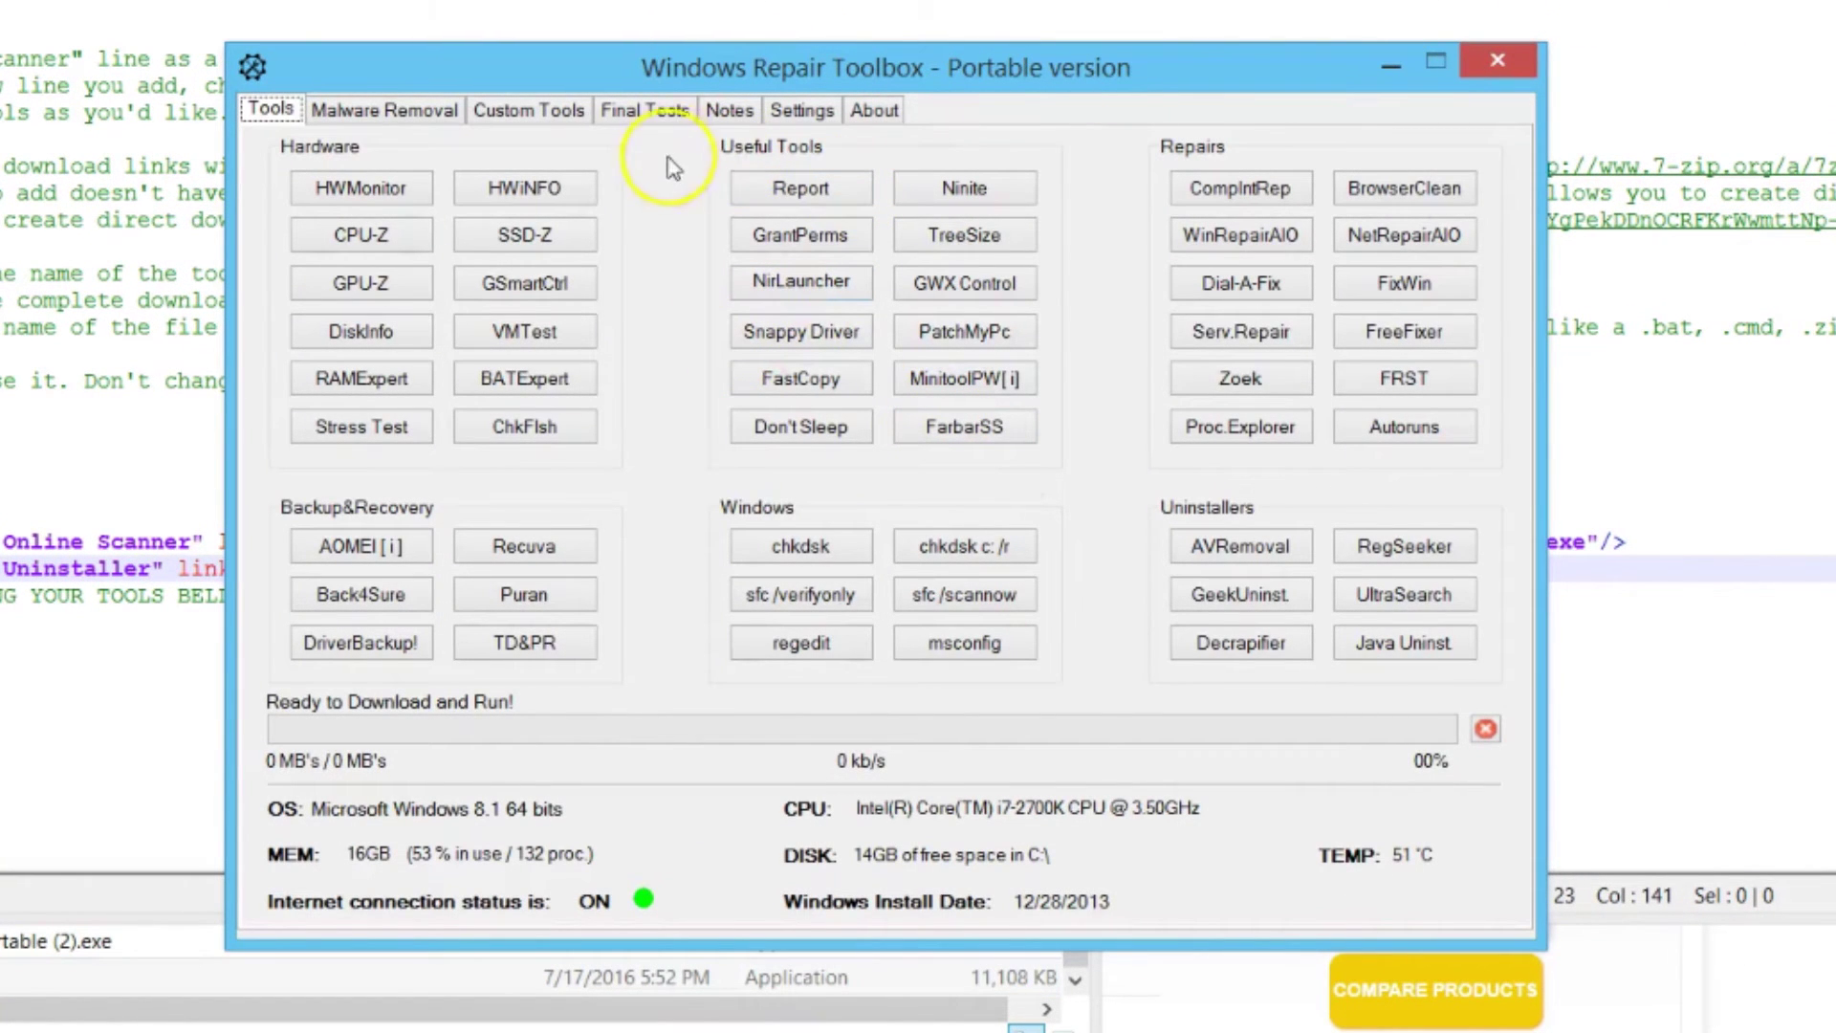
Import custom.xml from the Desktop into Windows Repair Toolbox's Custom Tools
click(498, 111)
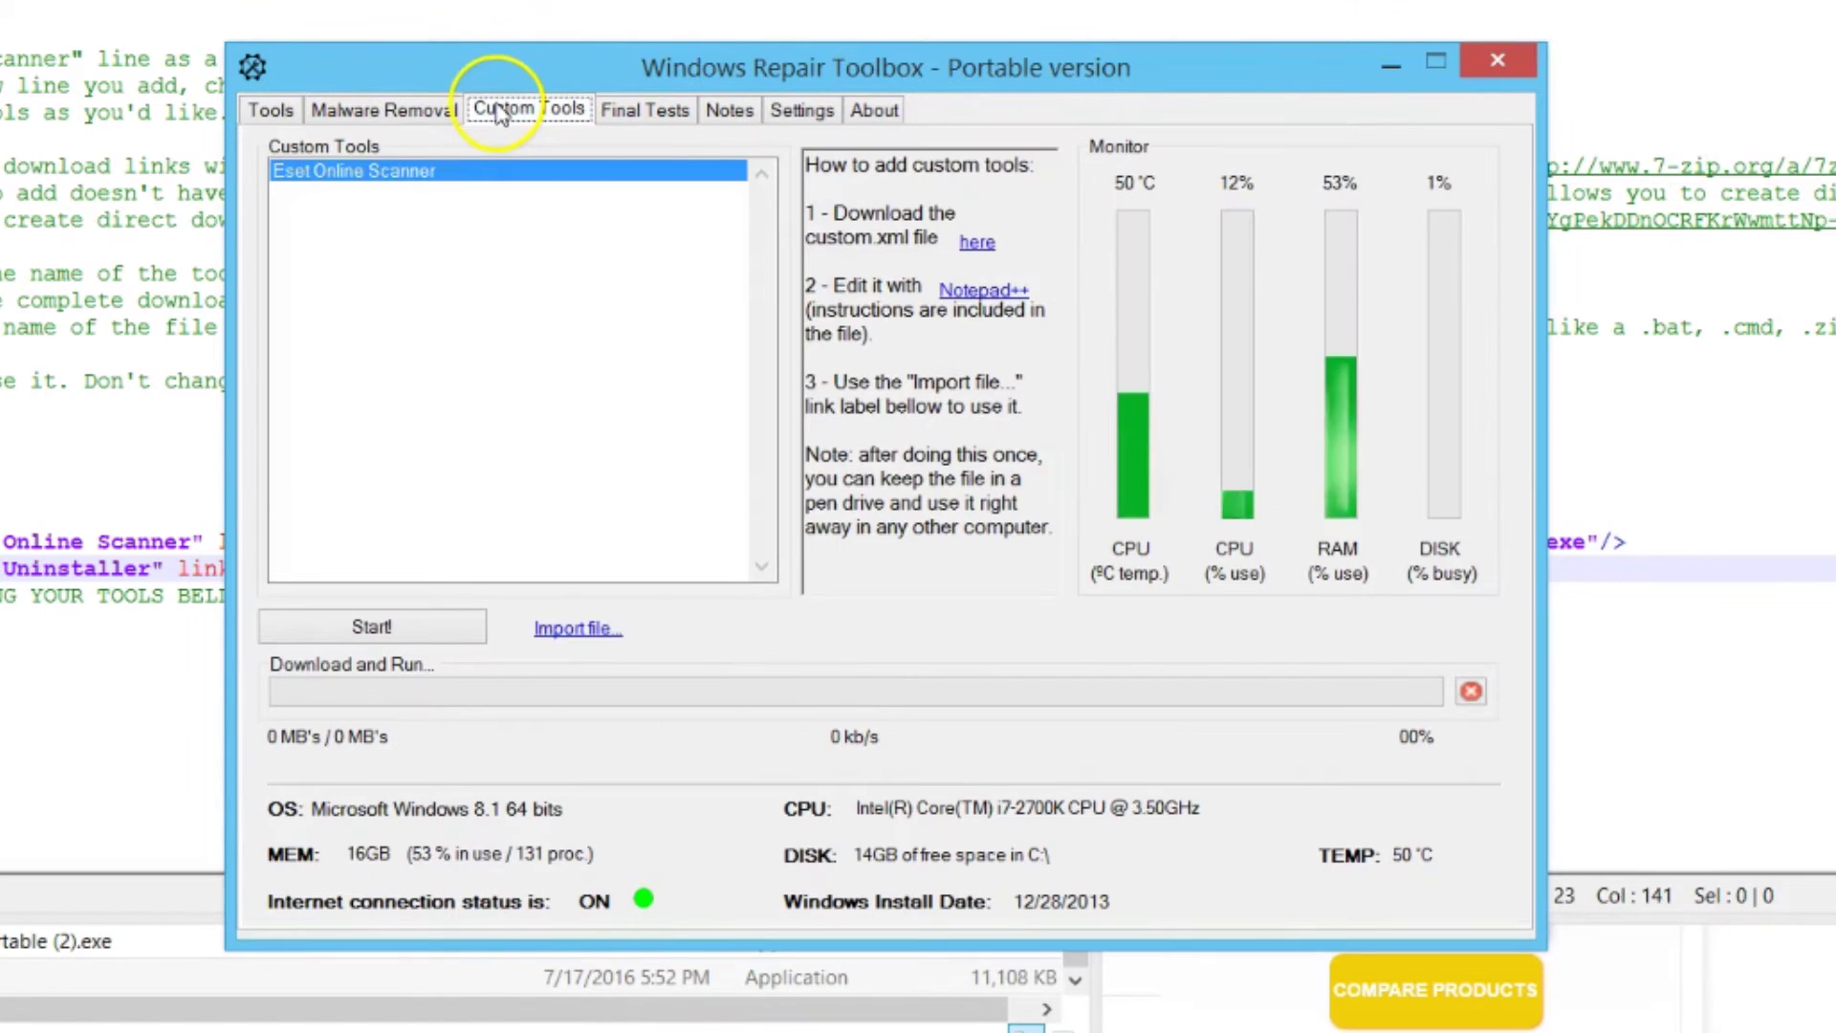
click(574, 633)
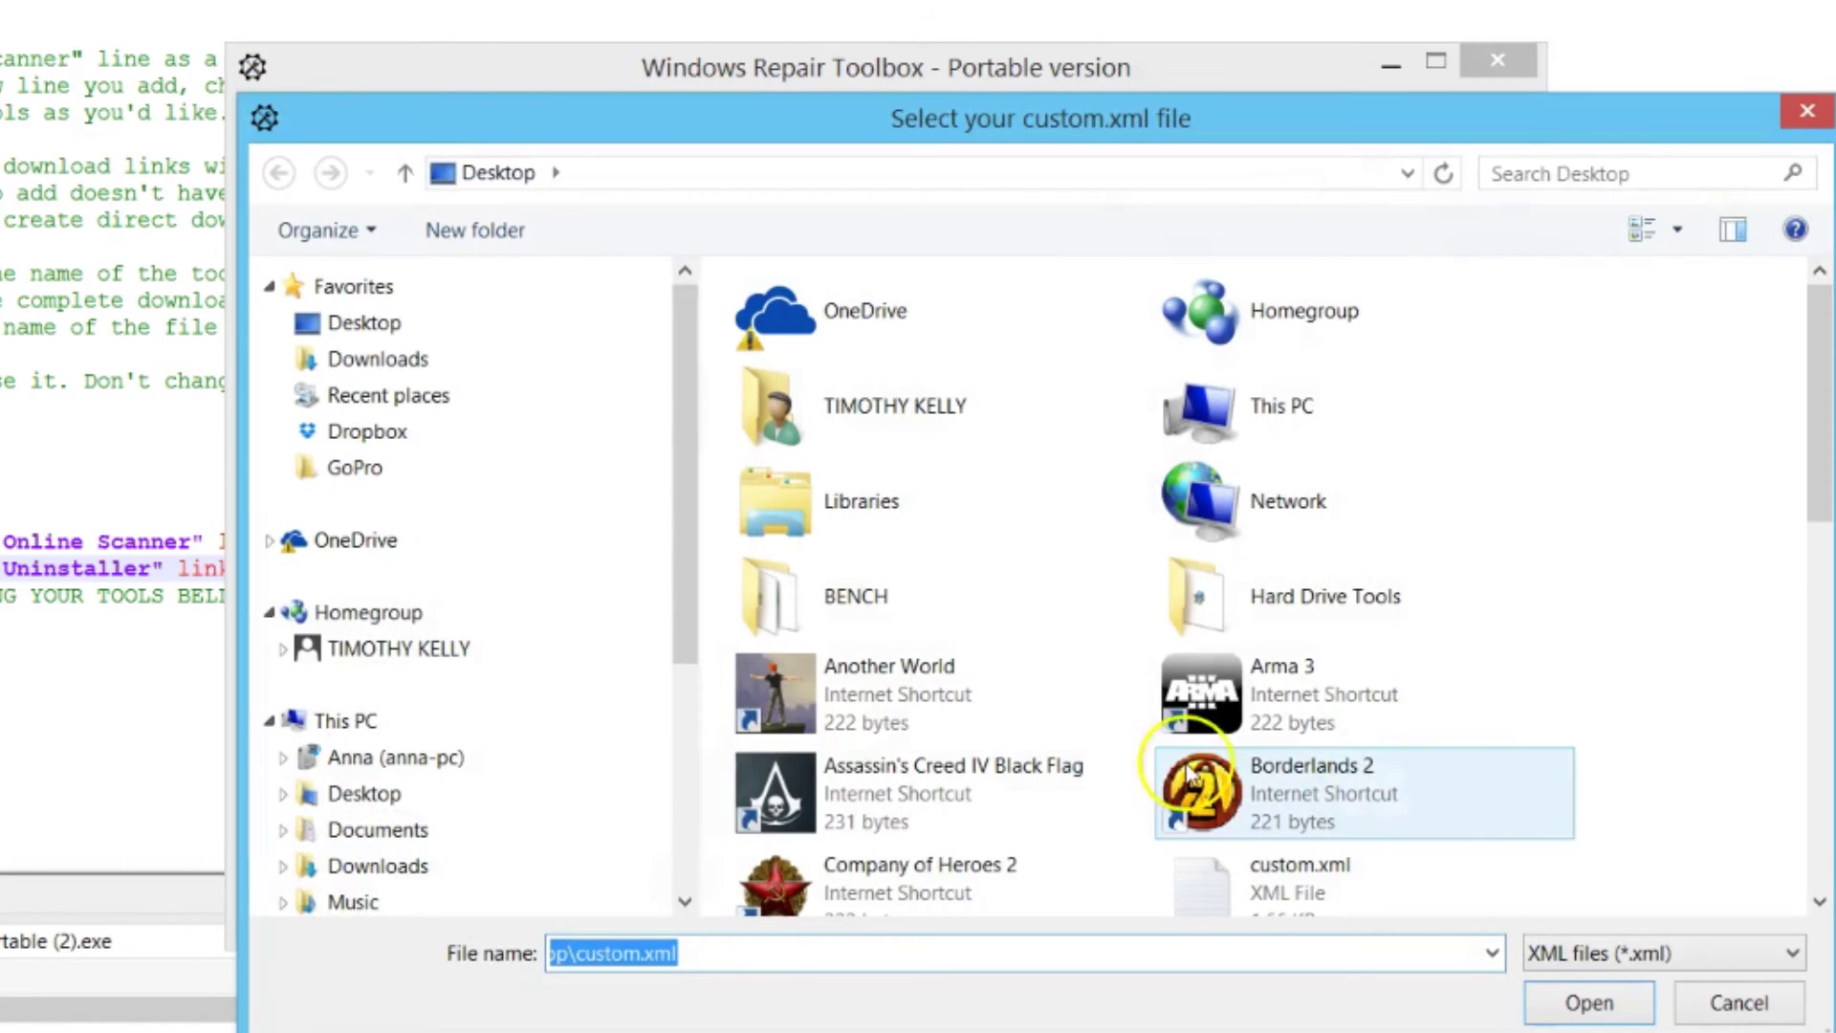
drag(1804, 442, 1805, 471)
click(1339, 784)
click(1583, 1000)
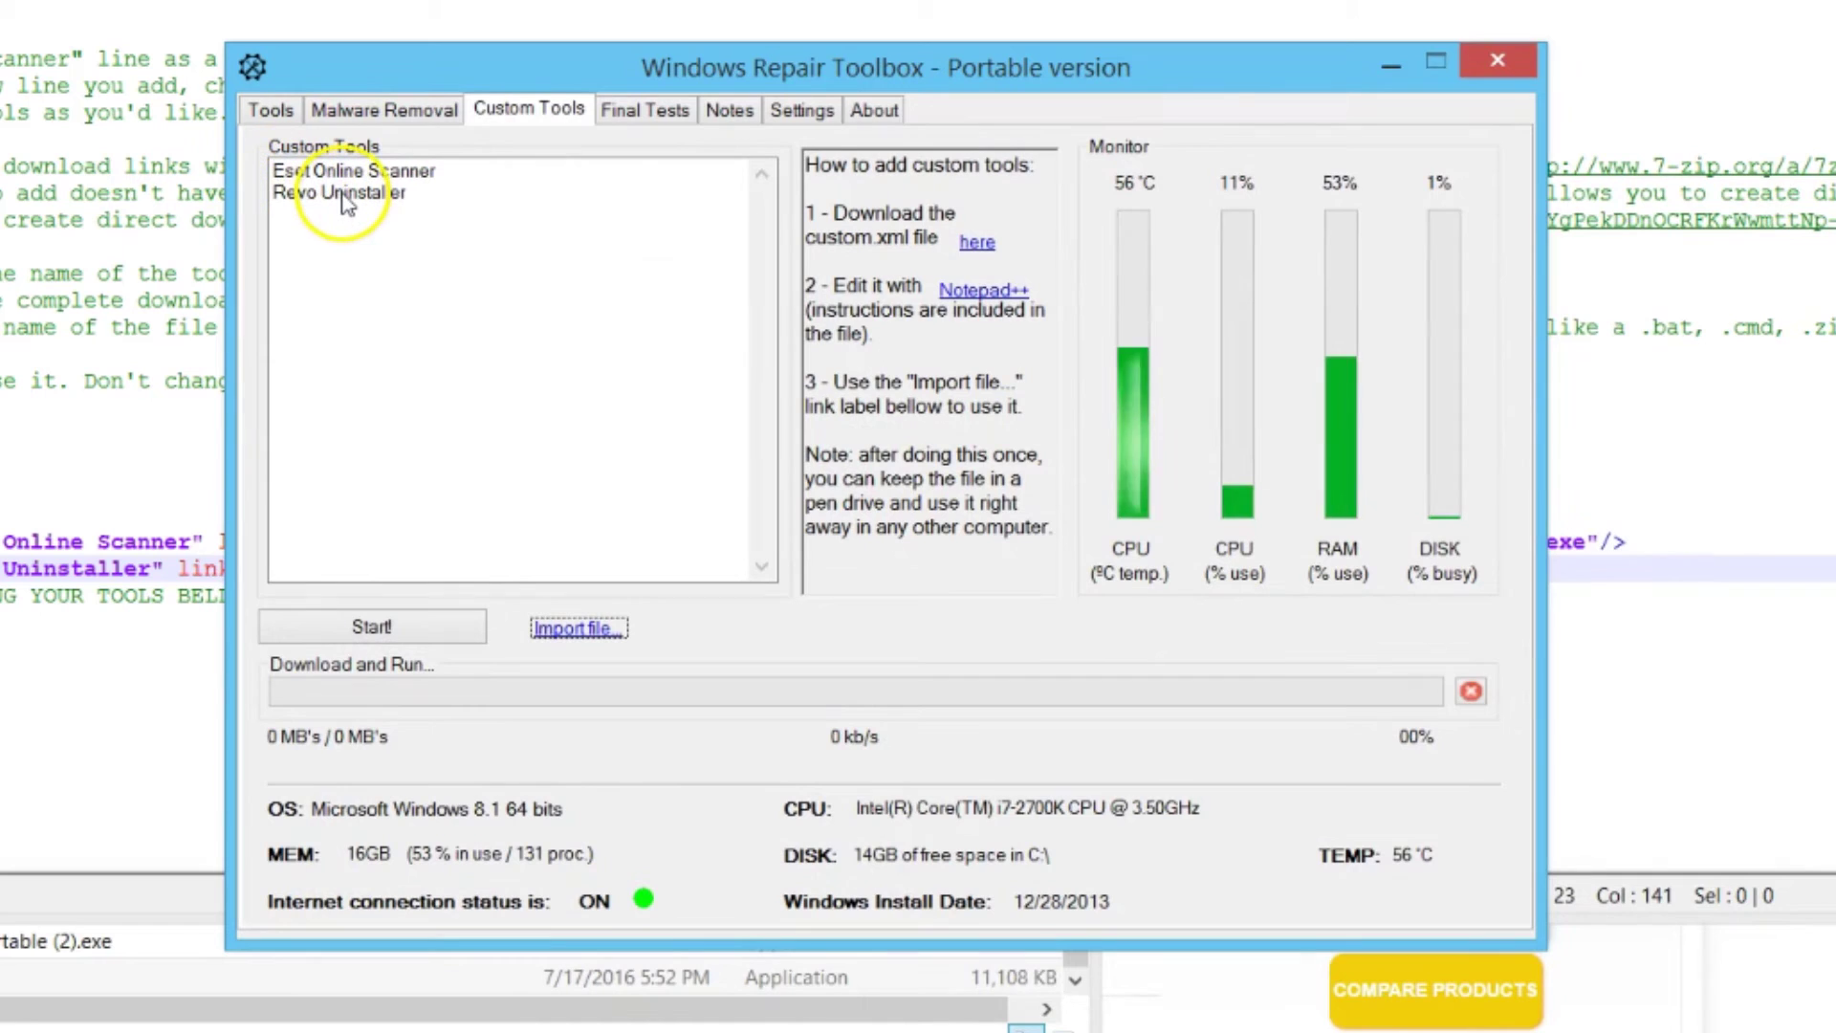
Run the Revo Uninstaller custom tool with Start! and dismiss its Select Setup Language prompt
click(344, 196)
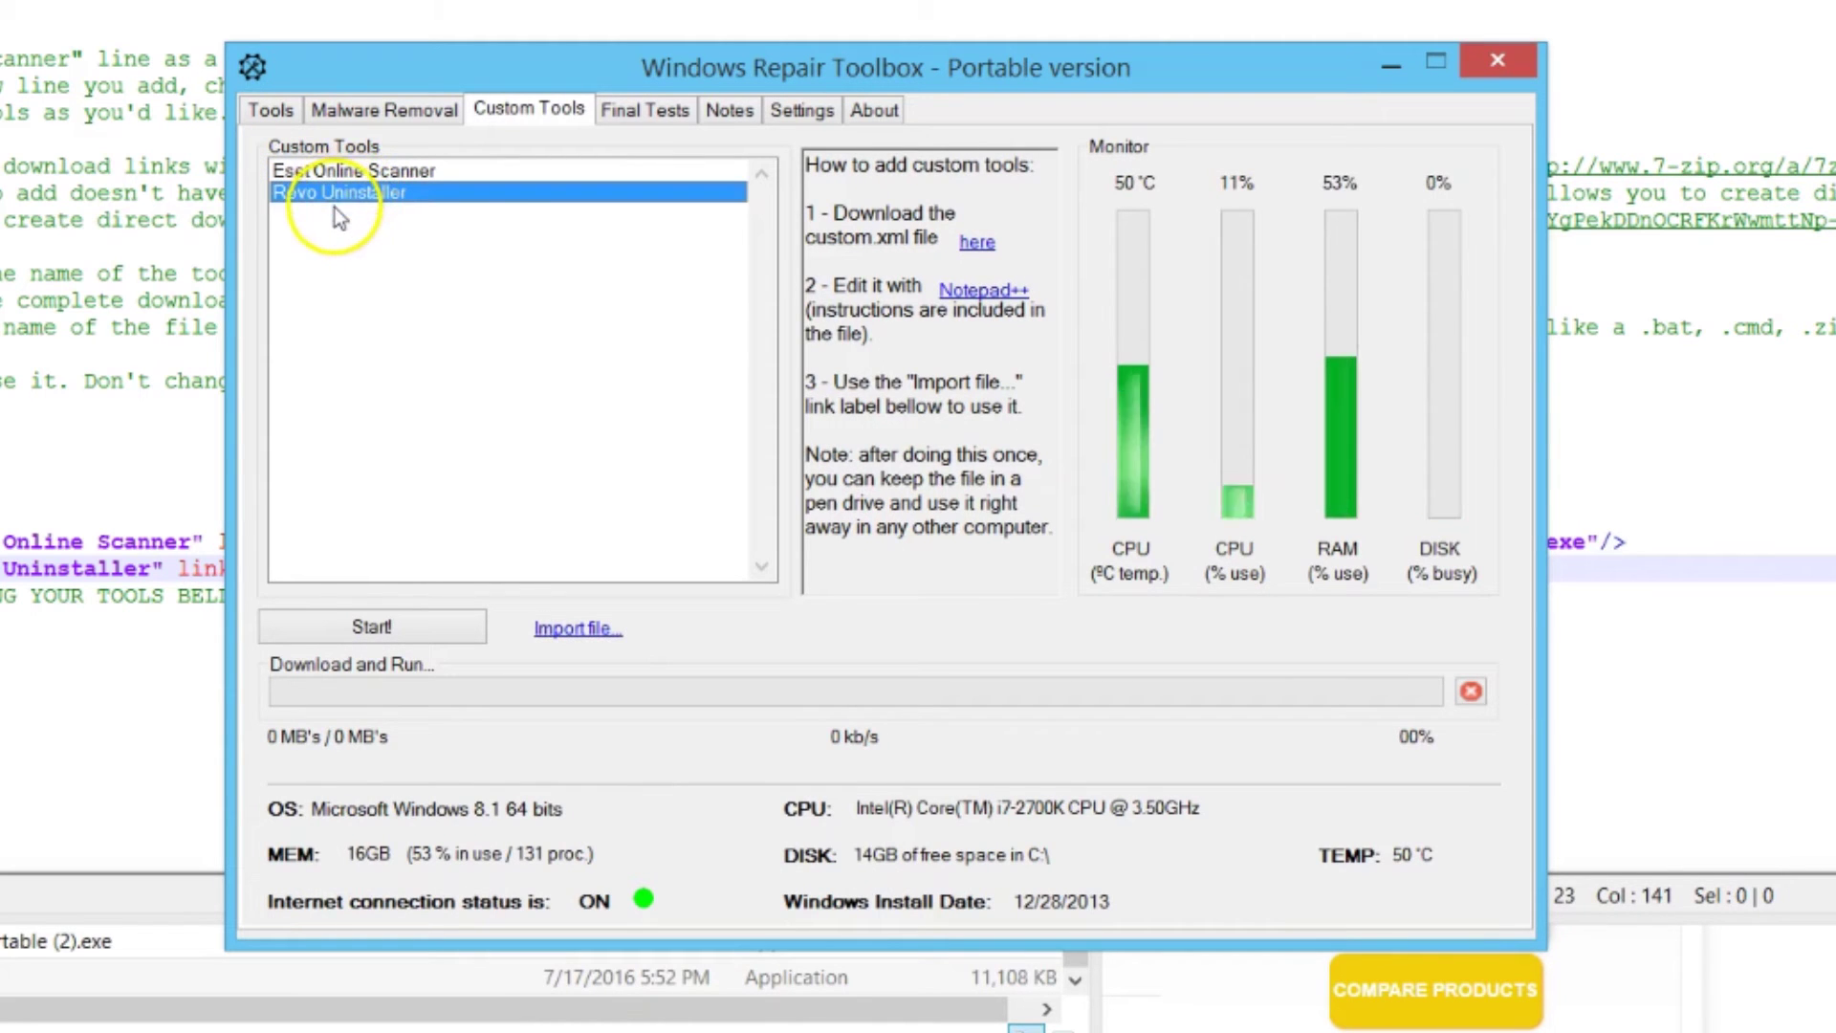
click(373, 626)
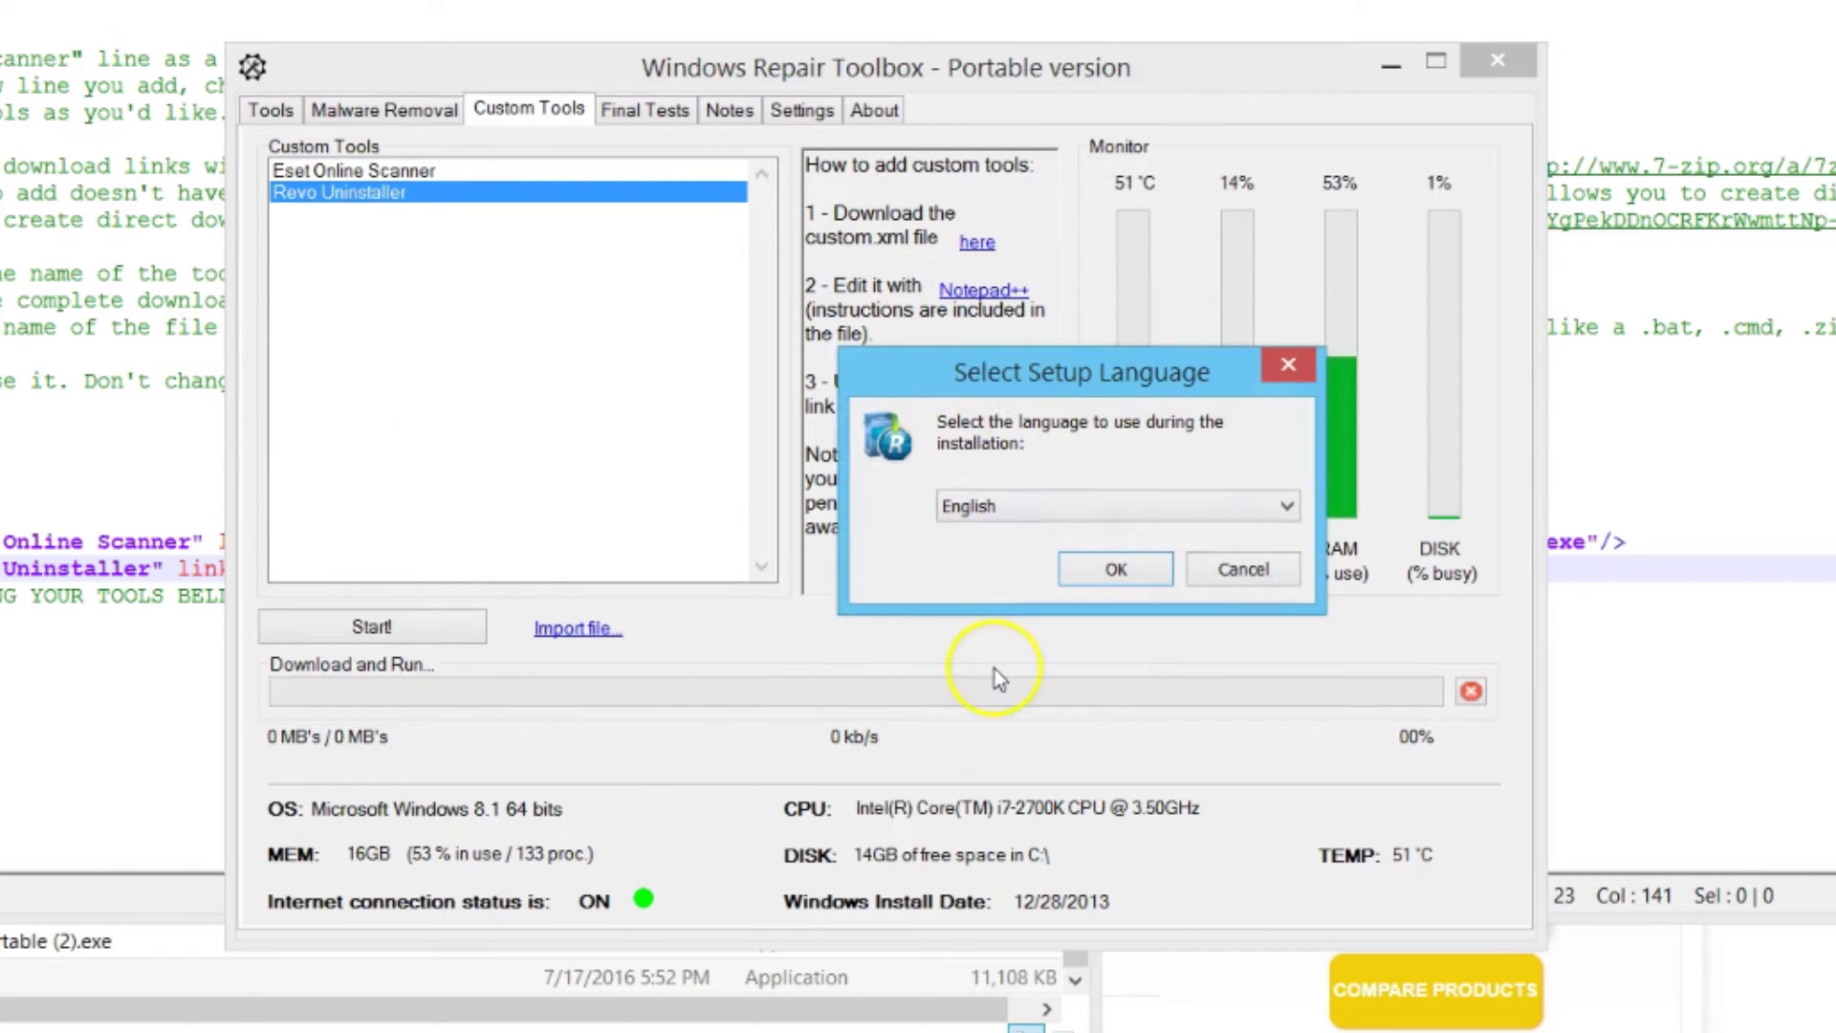
click(1288, 364)
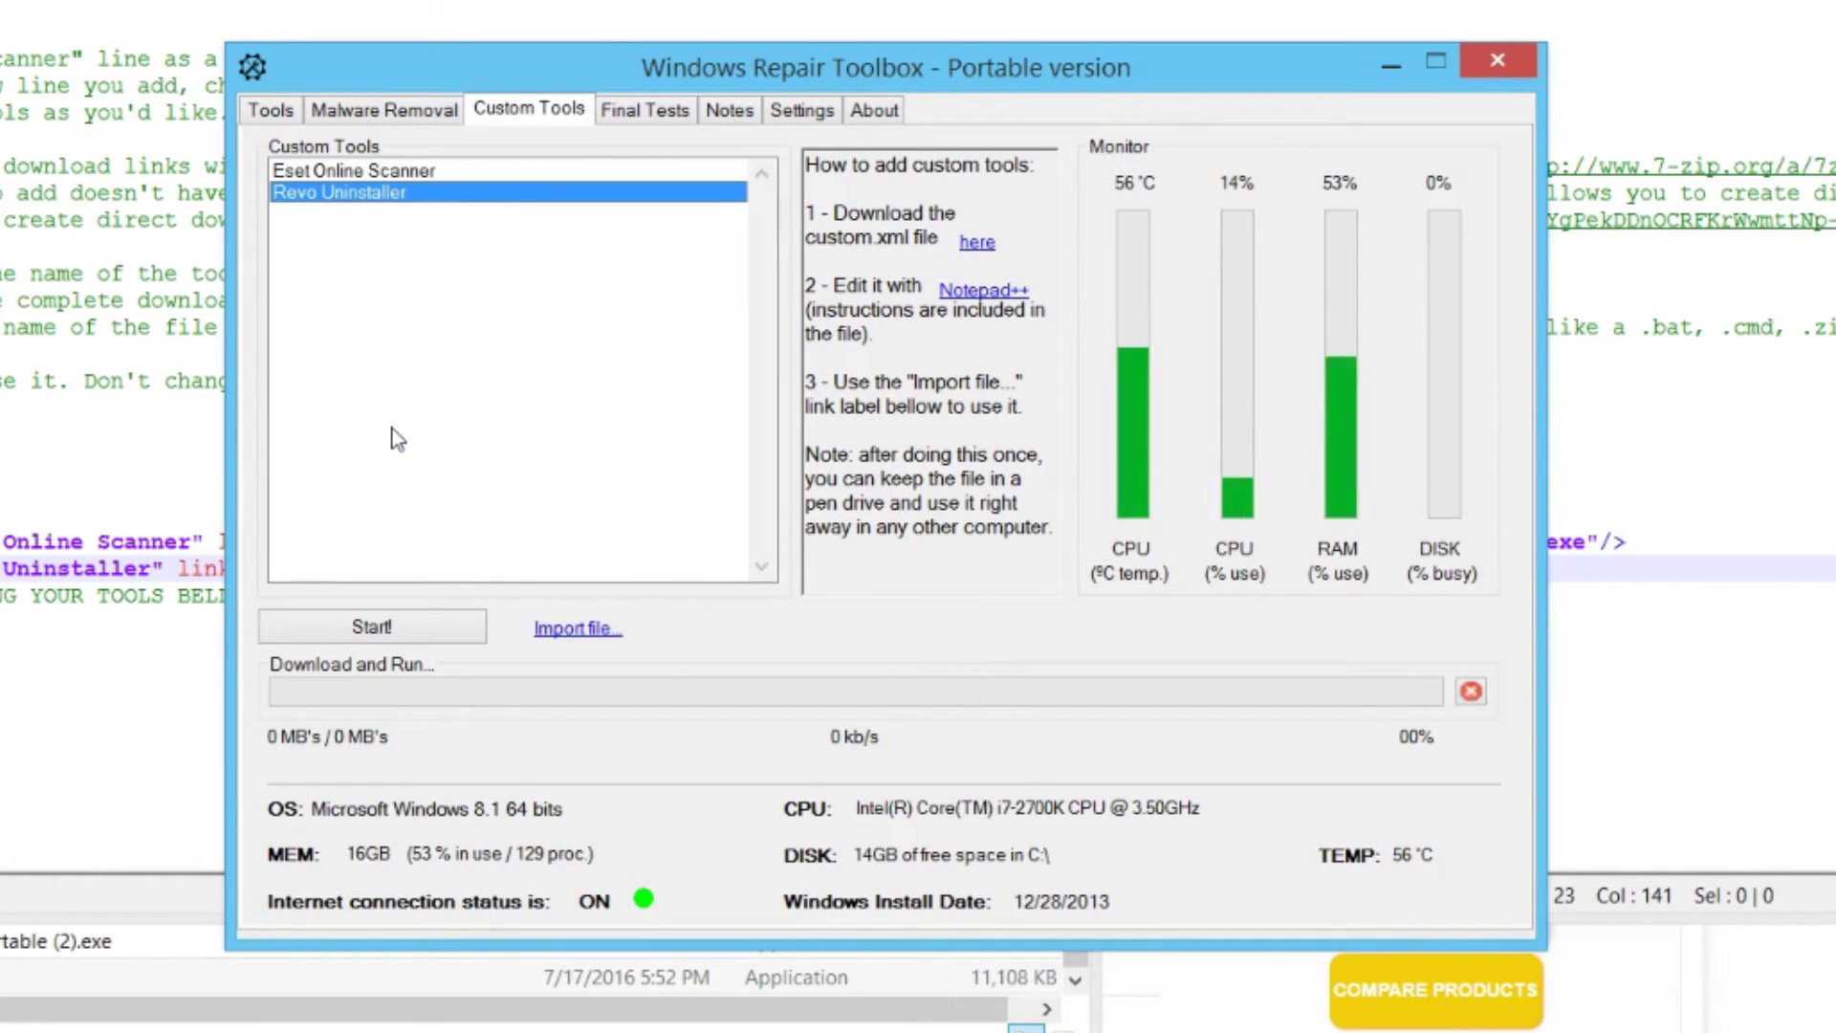
click(439, 422)
Move the toolbox aside, view the MiniToolBox download page in Chrome, then return to custom.xml
click(485, 381)
click(507, 283)
click(214, 153)
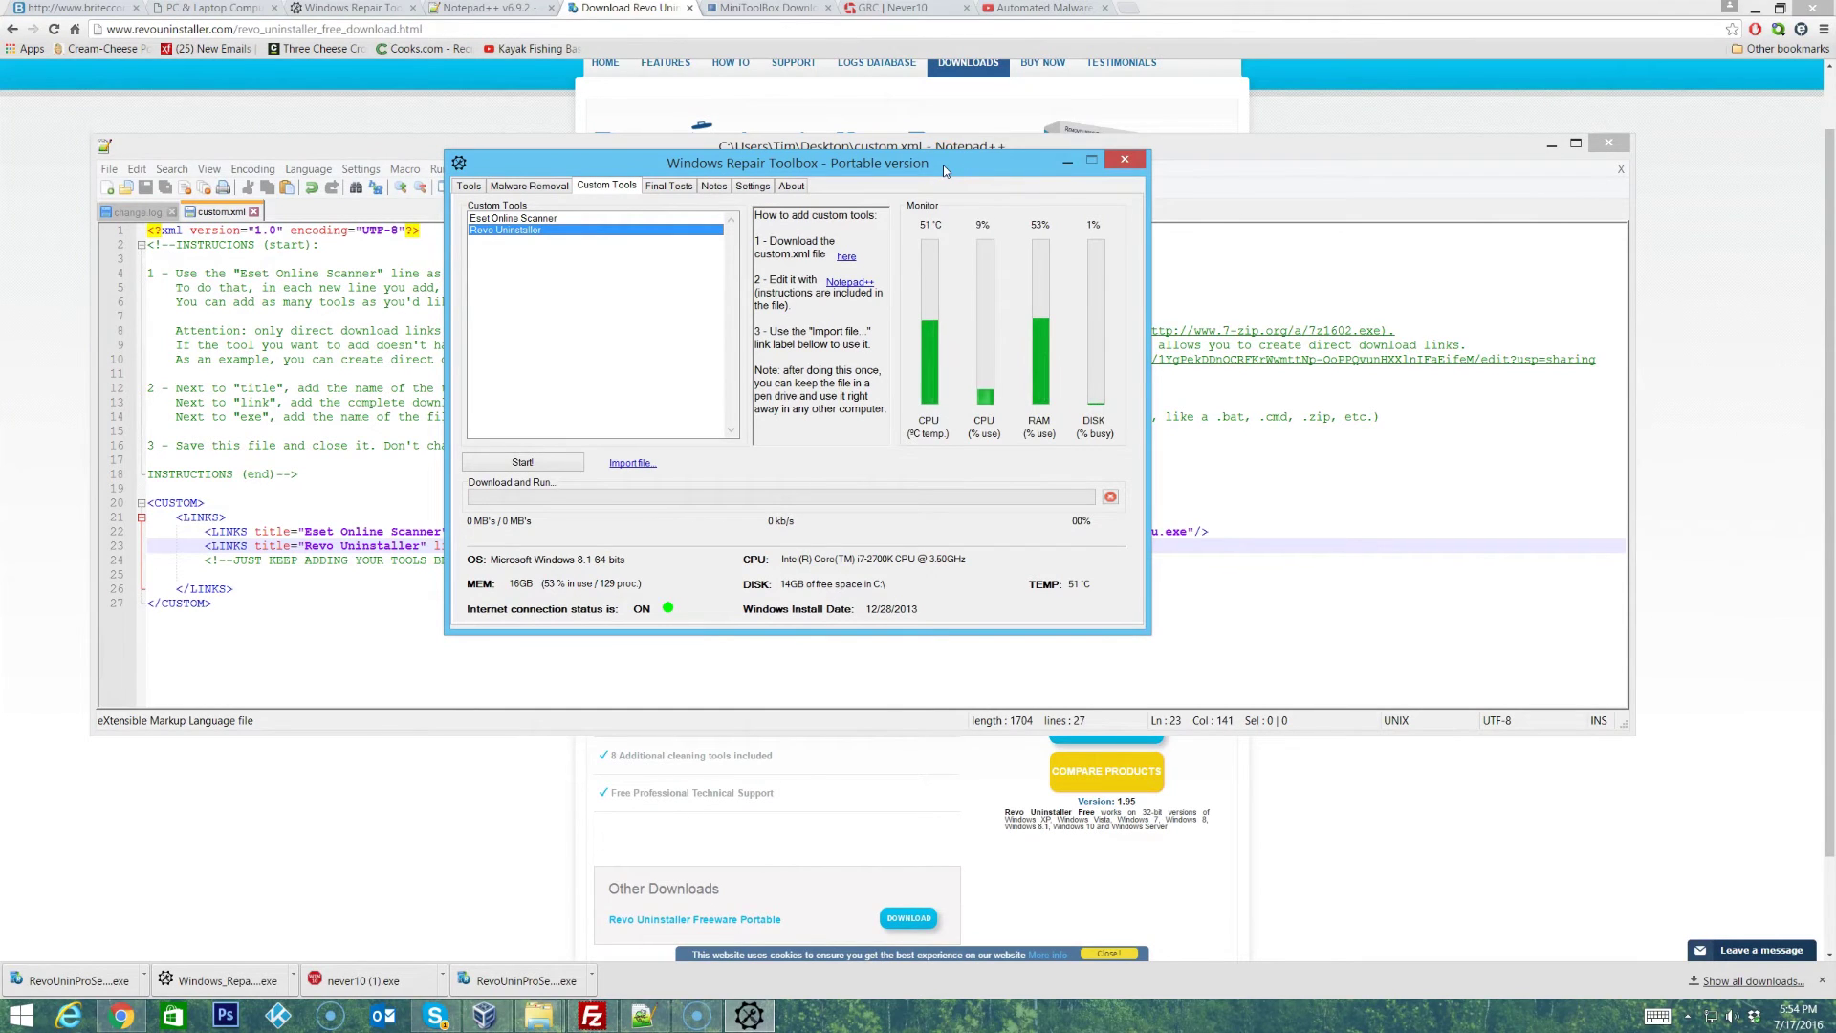
drag(943, 164, 957, 177)
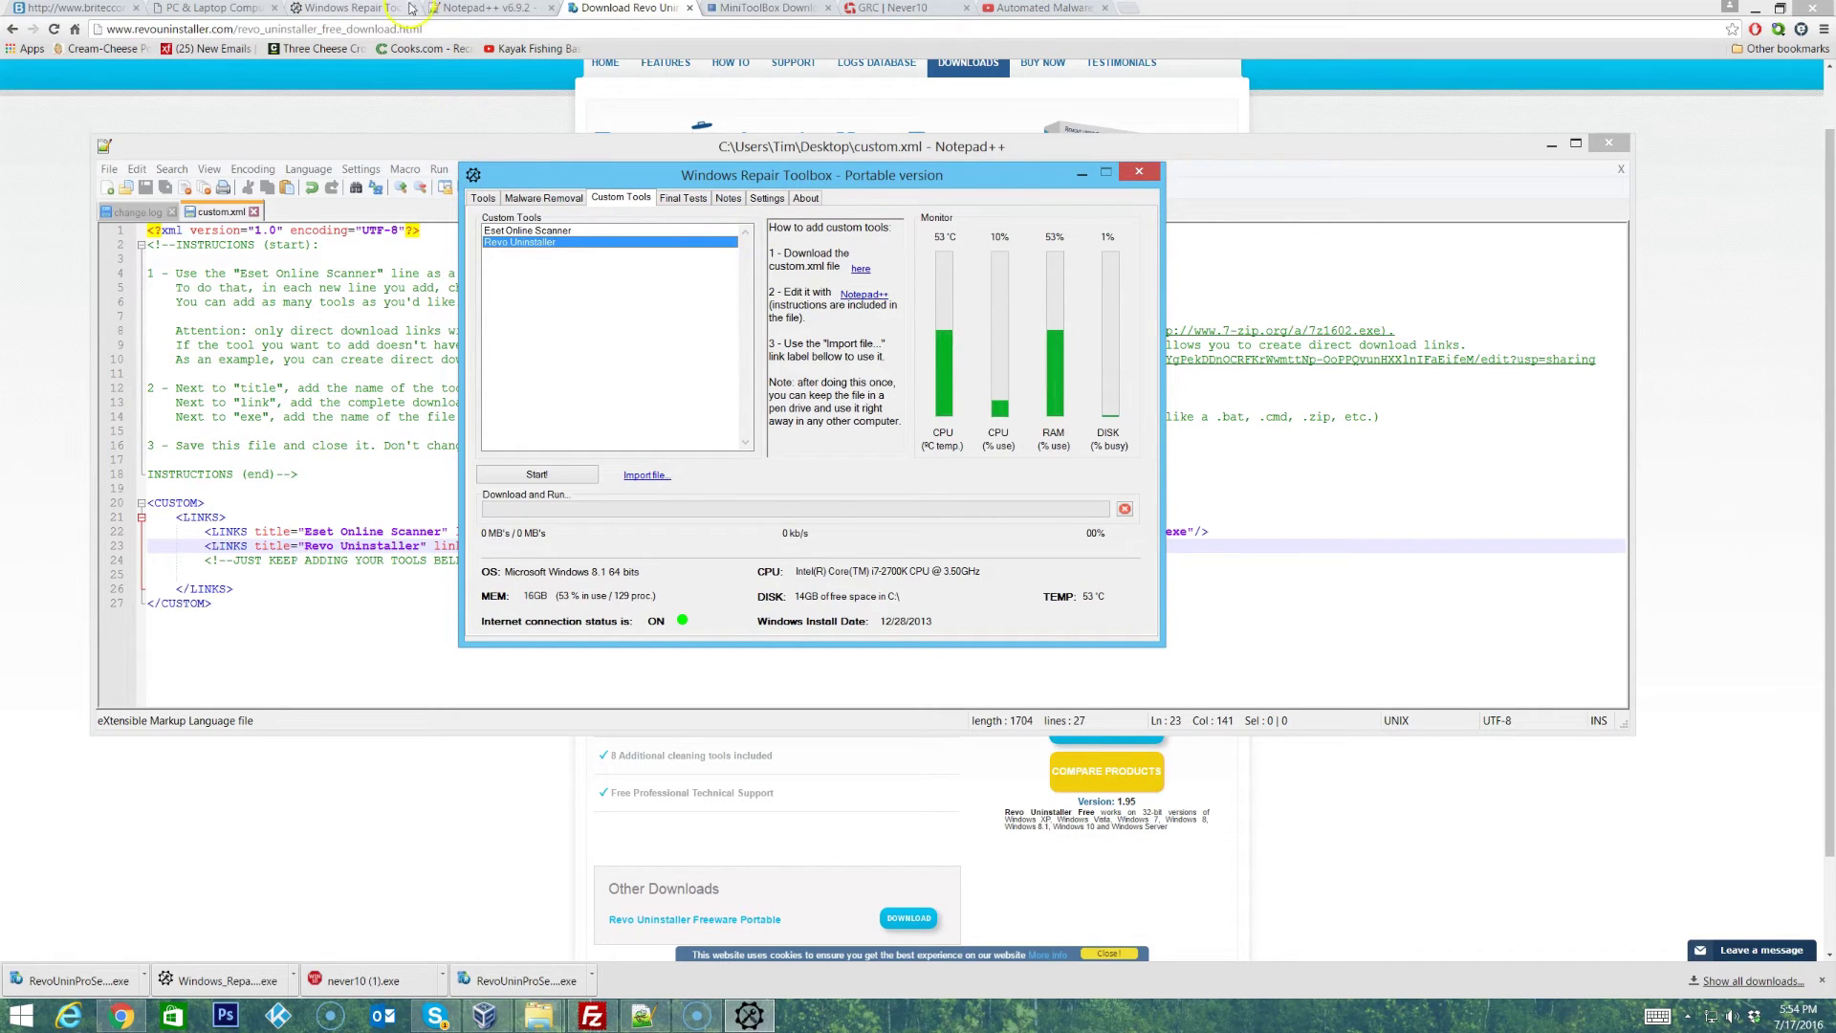
click(762, 10)
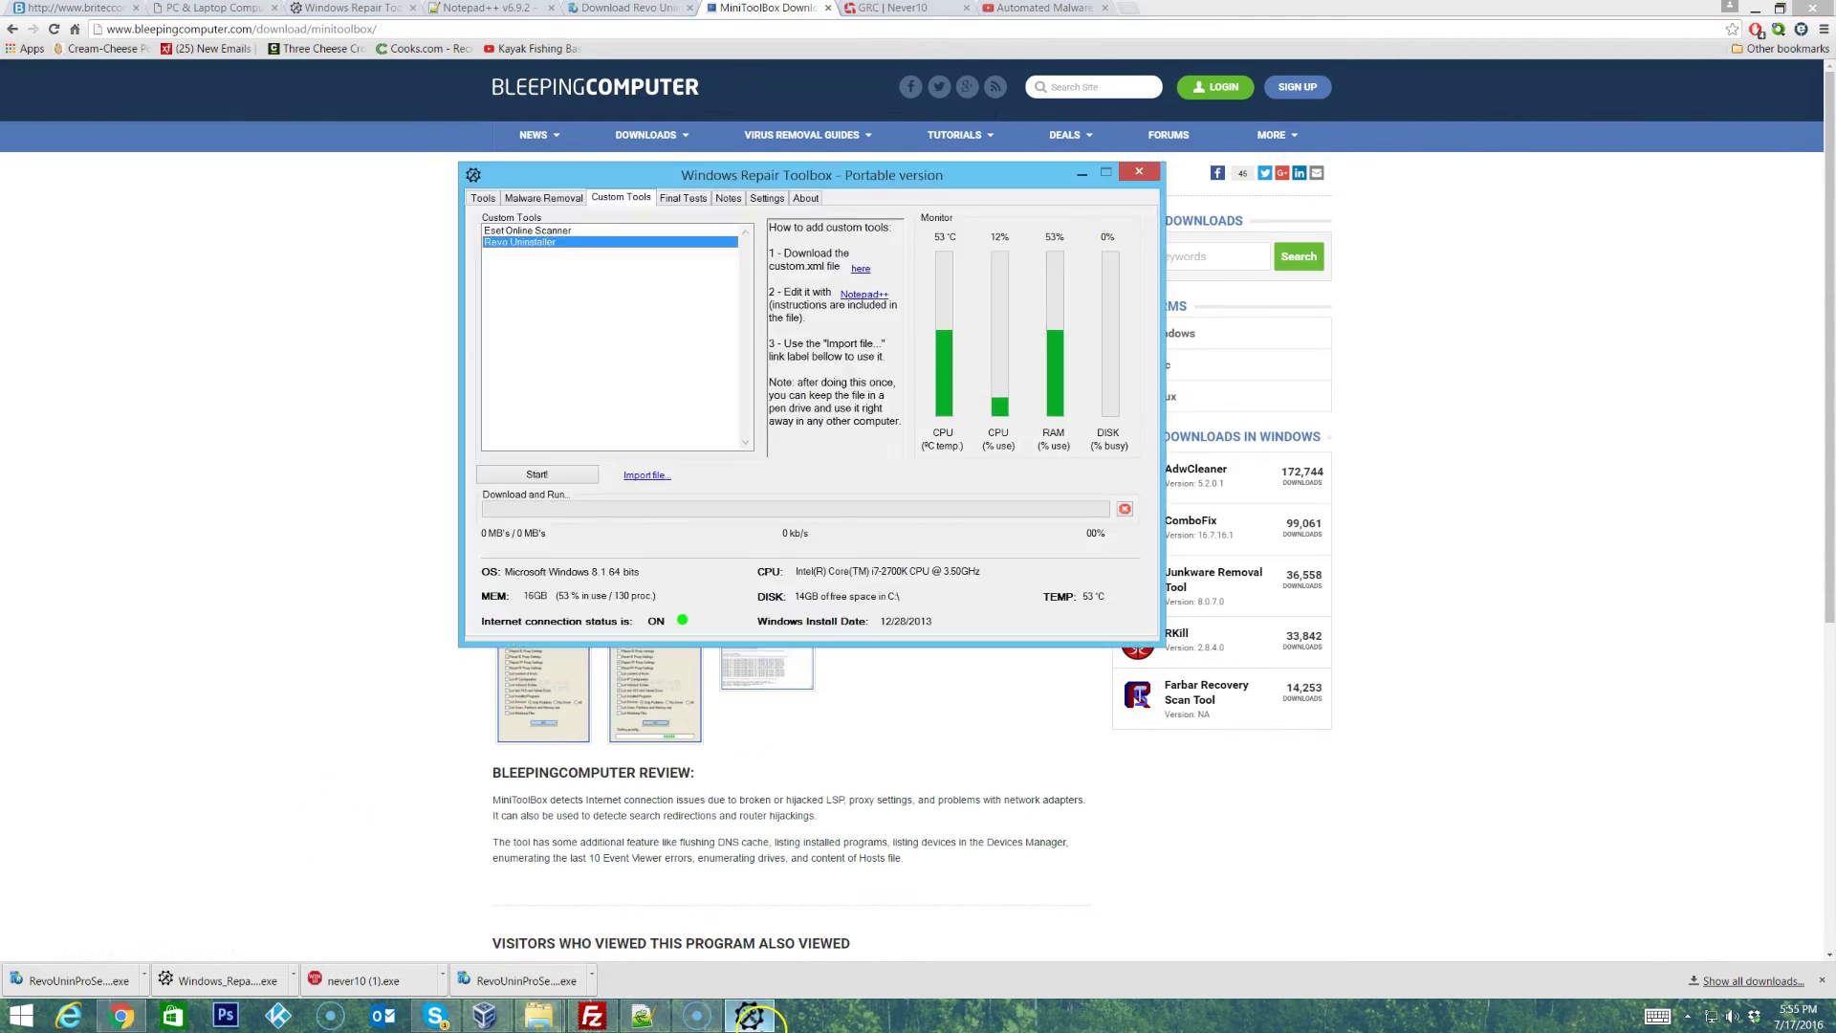
click(749, 1015)
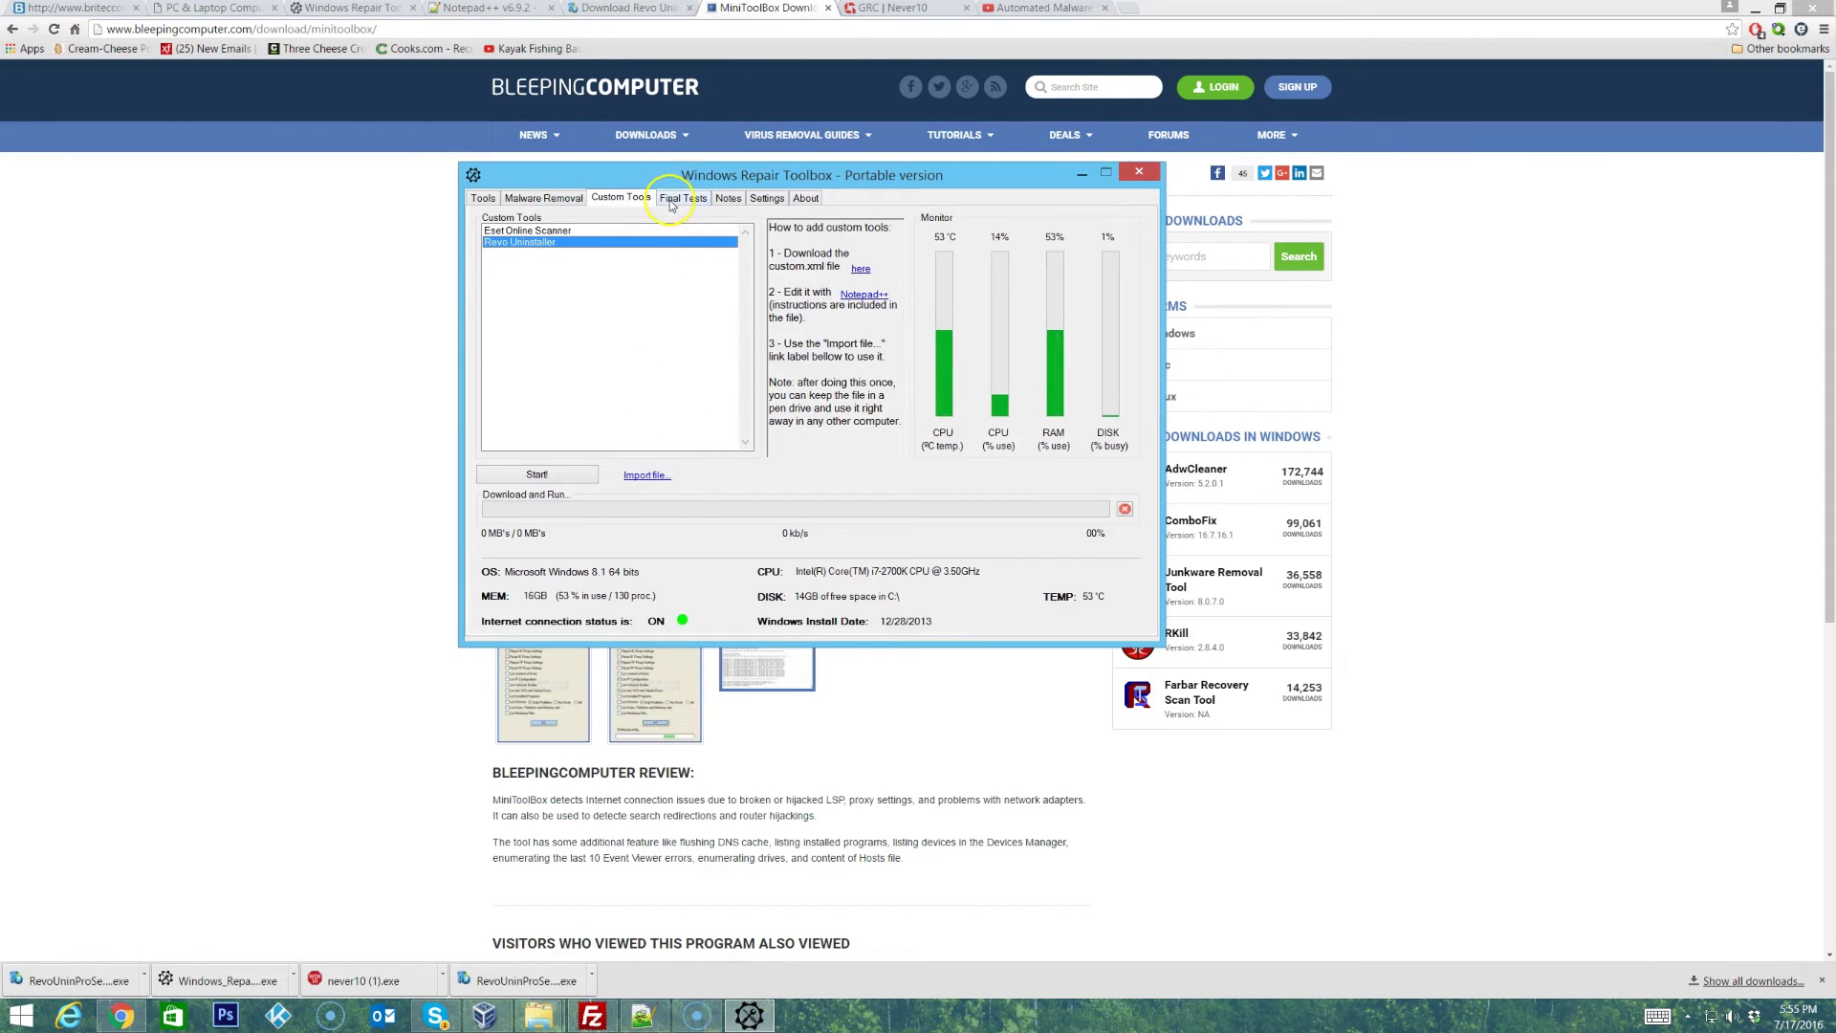
click(642, 1016)
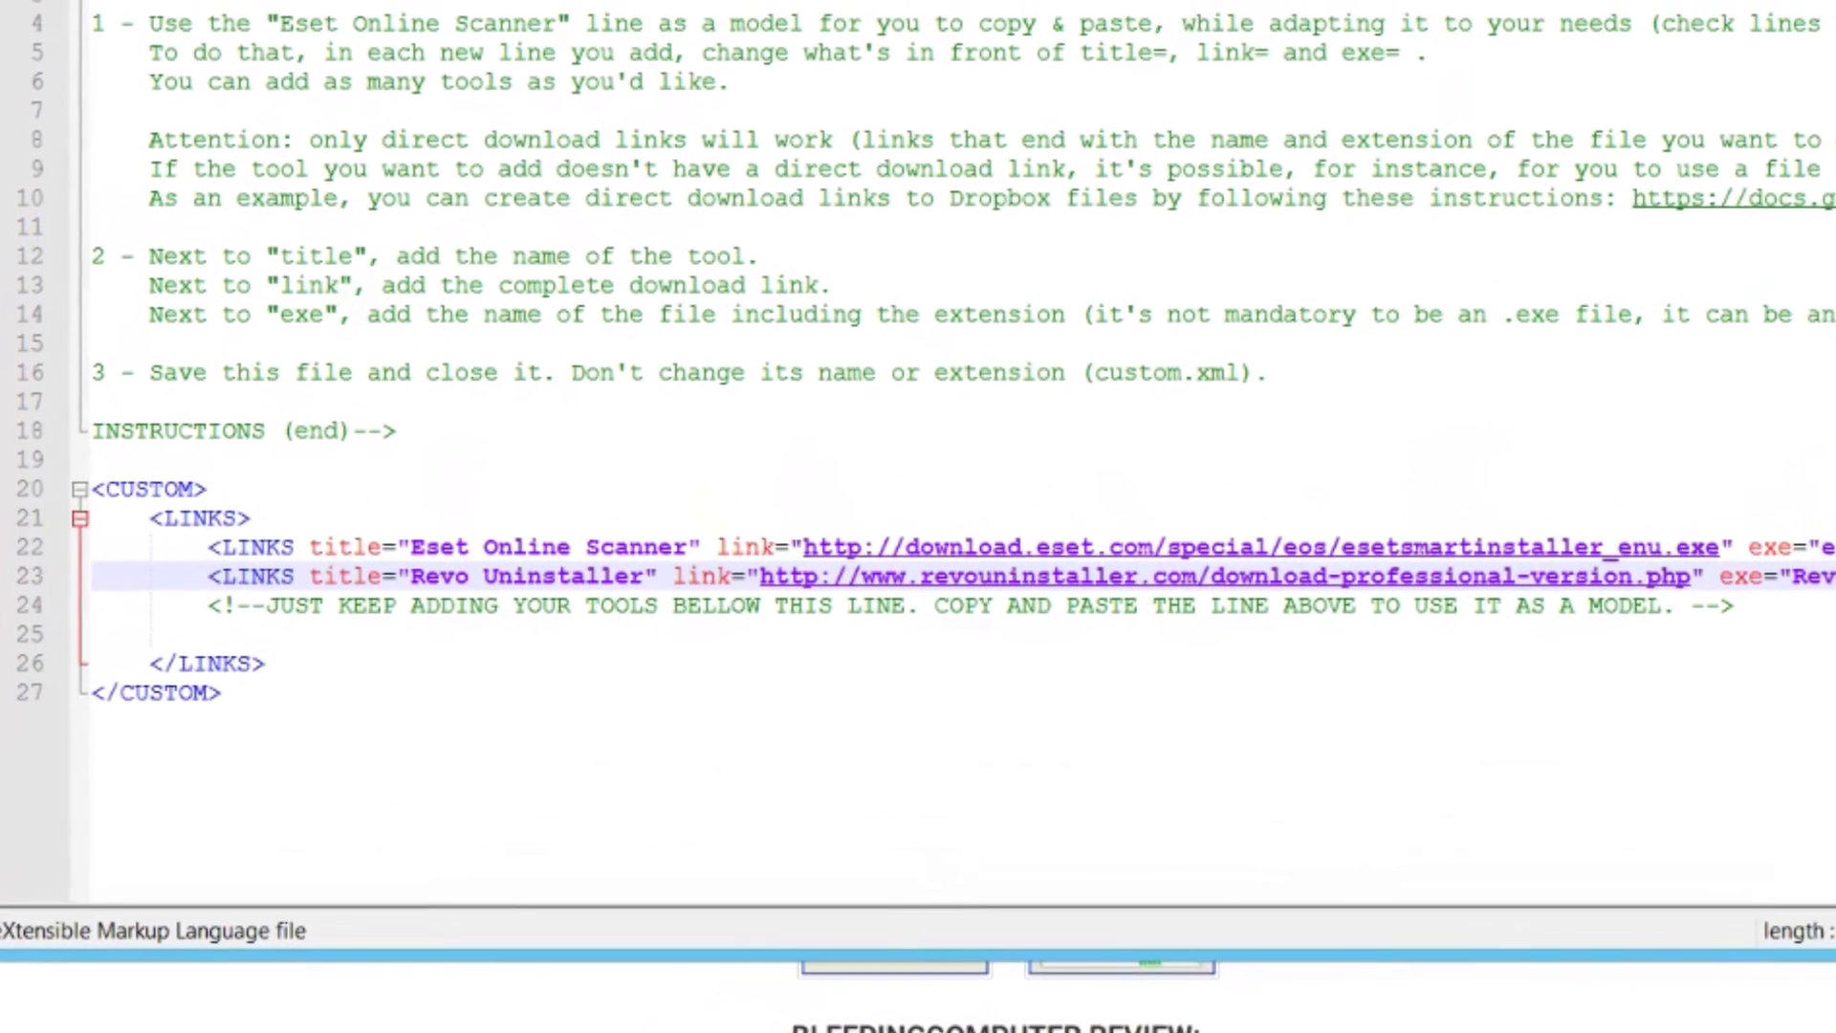
key(Return)
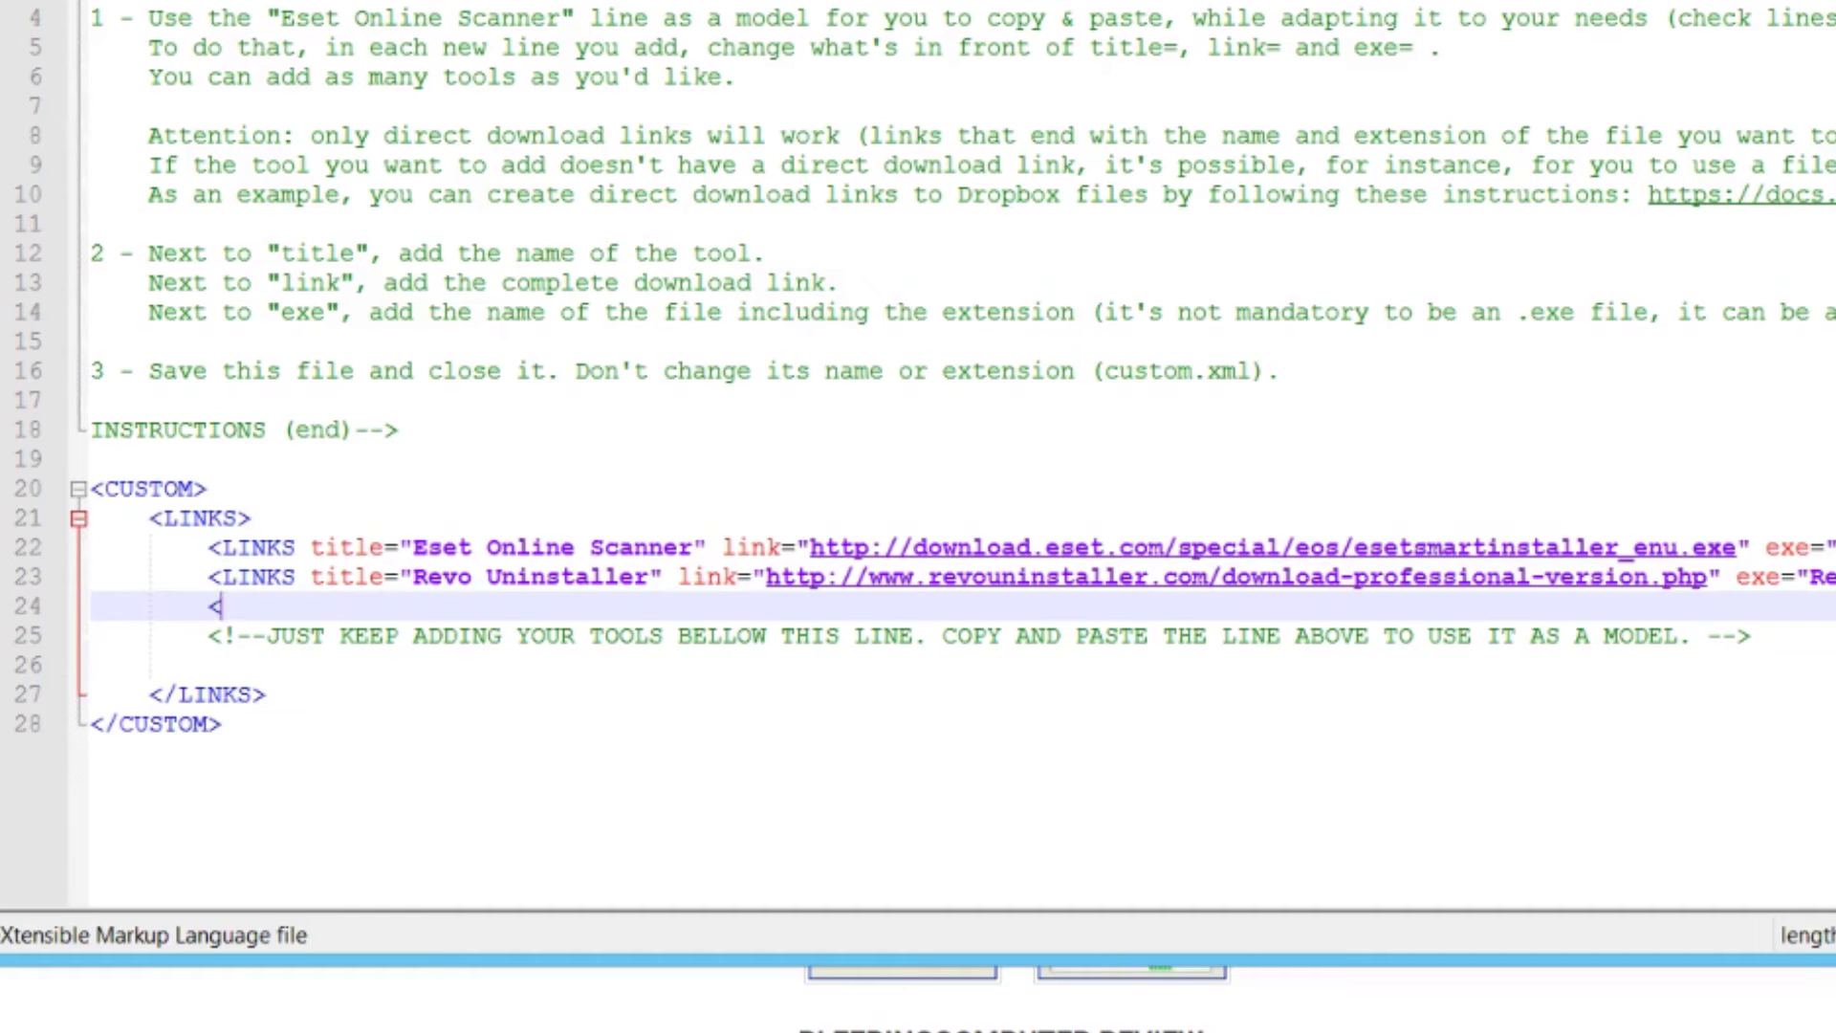
text(<LINKS)
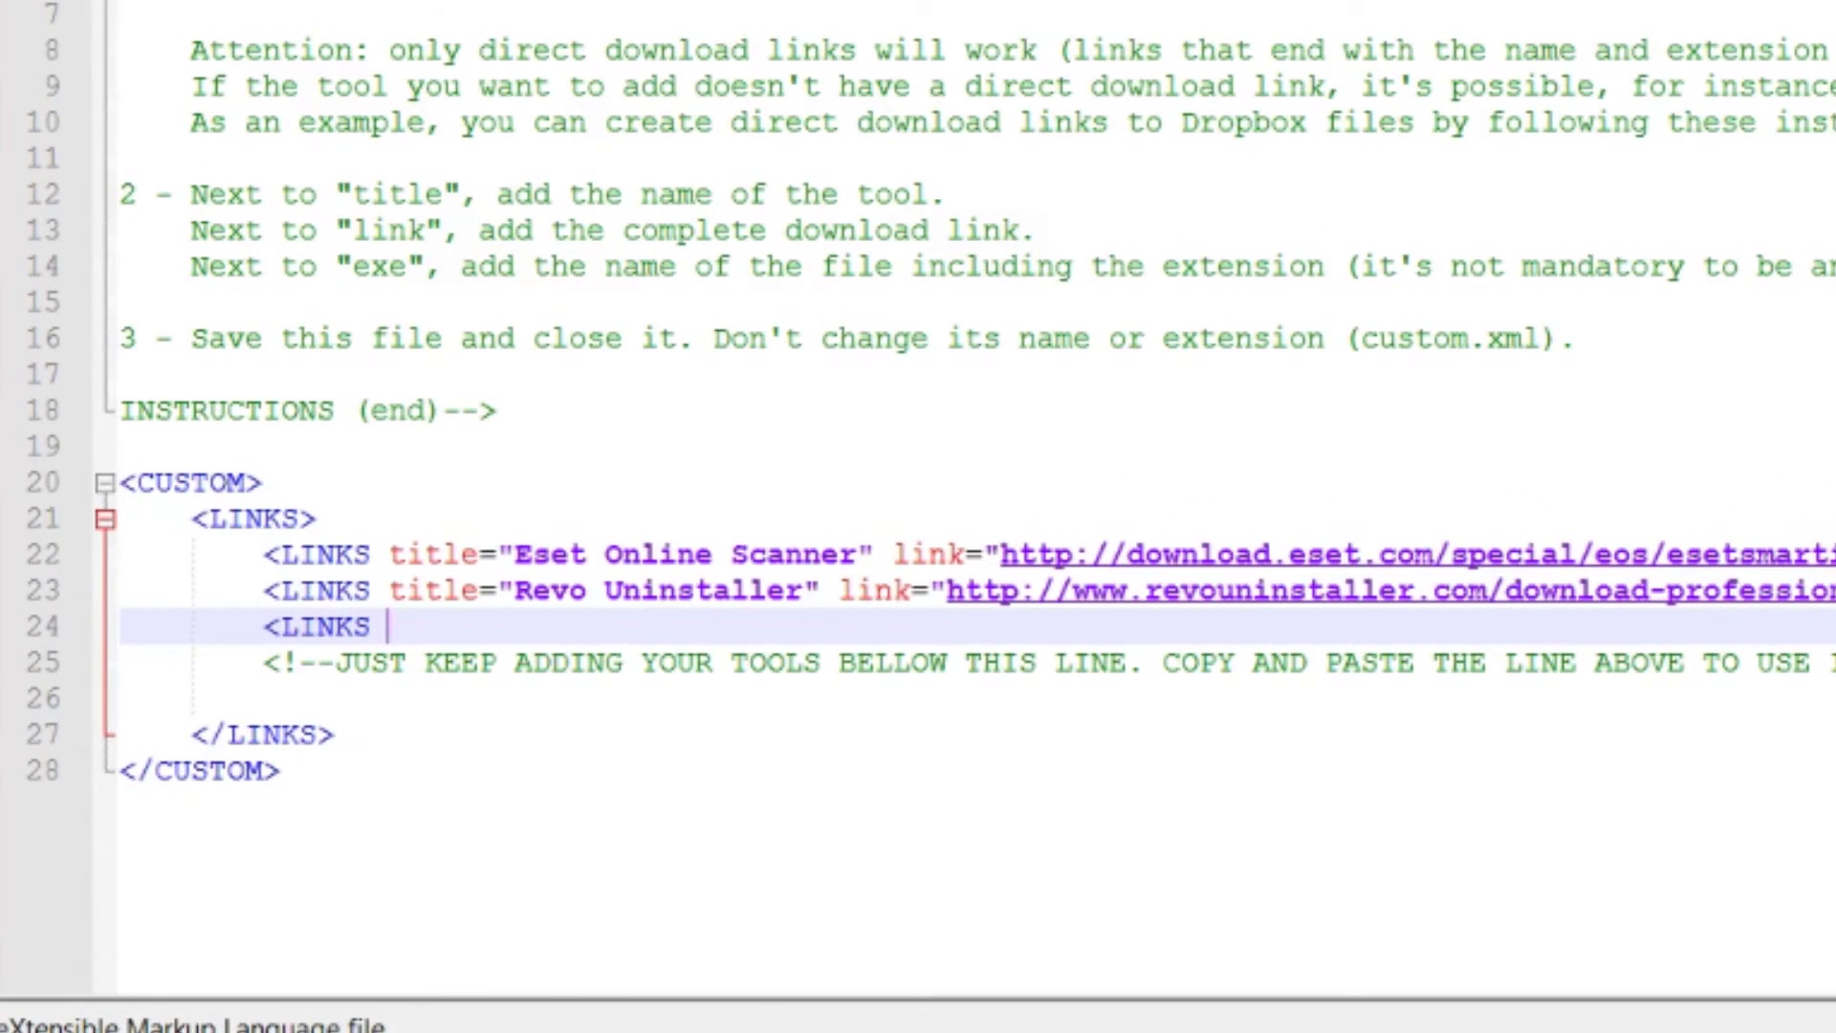
text( title)
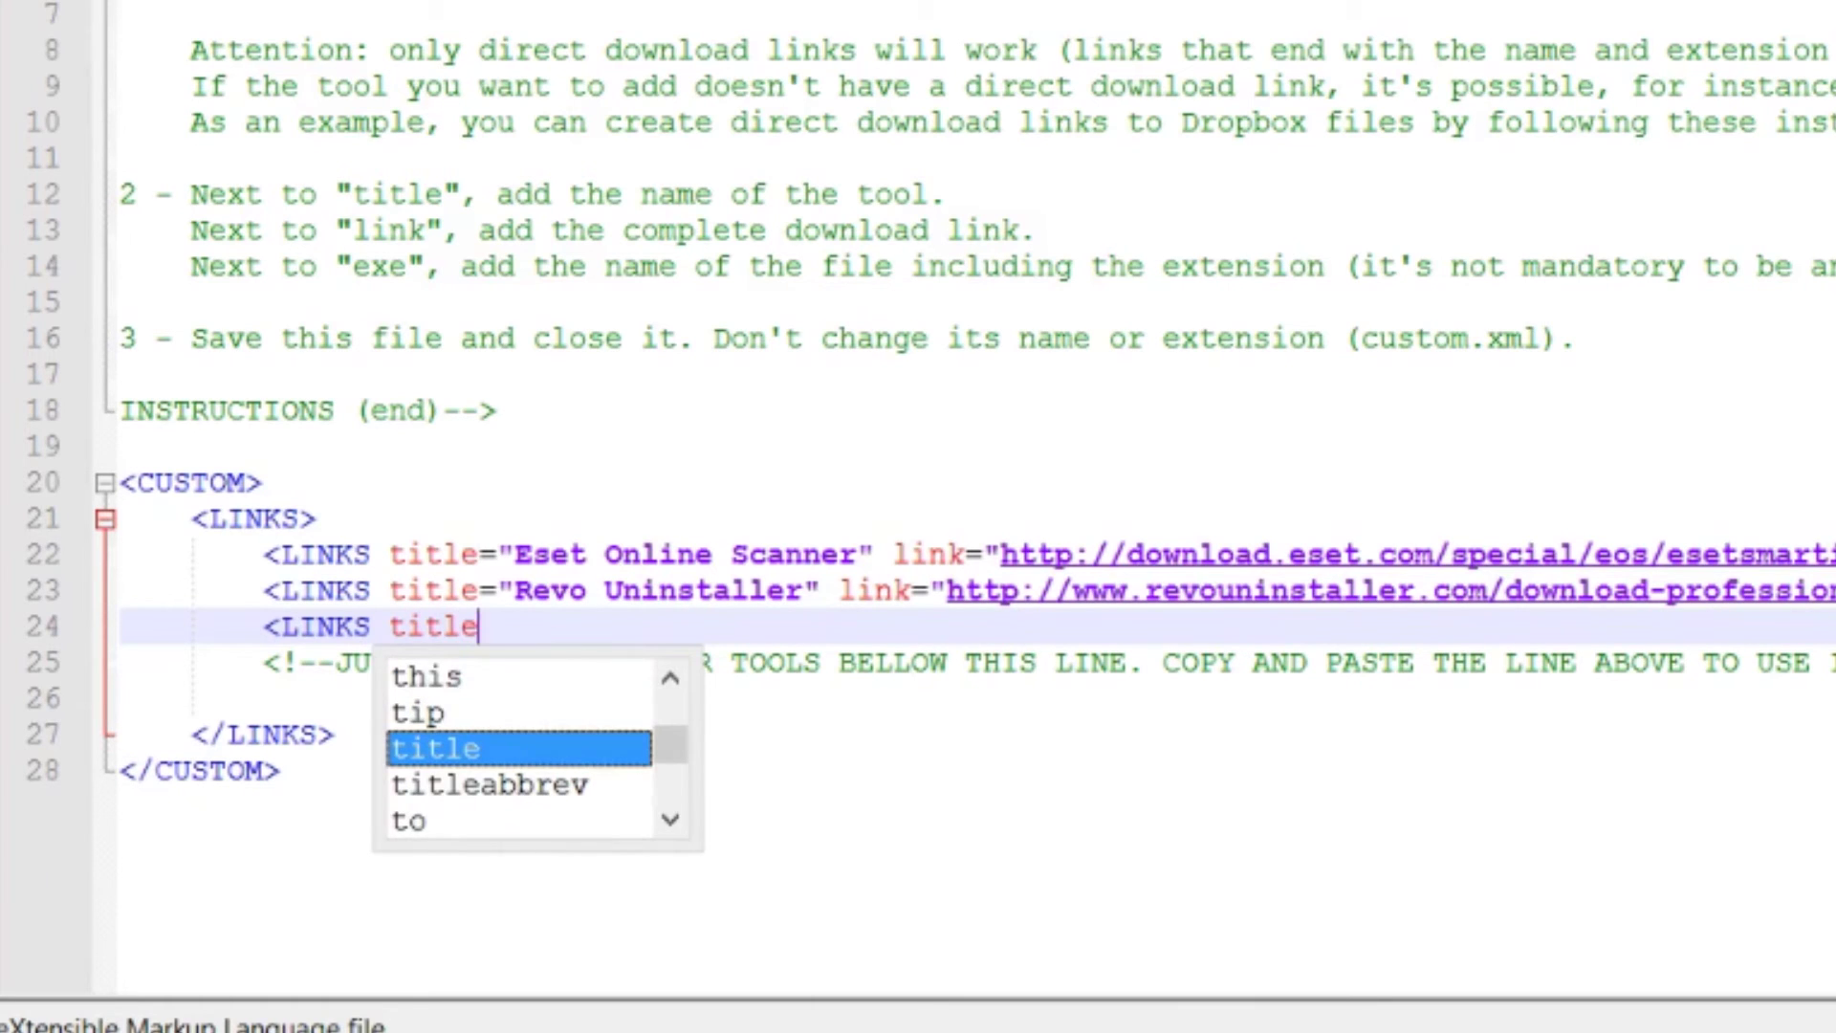
key(Escape)
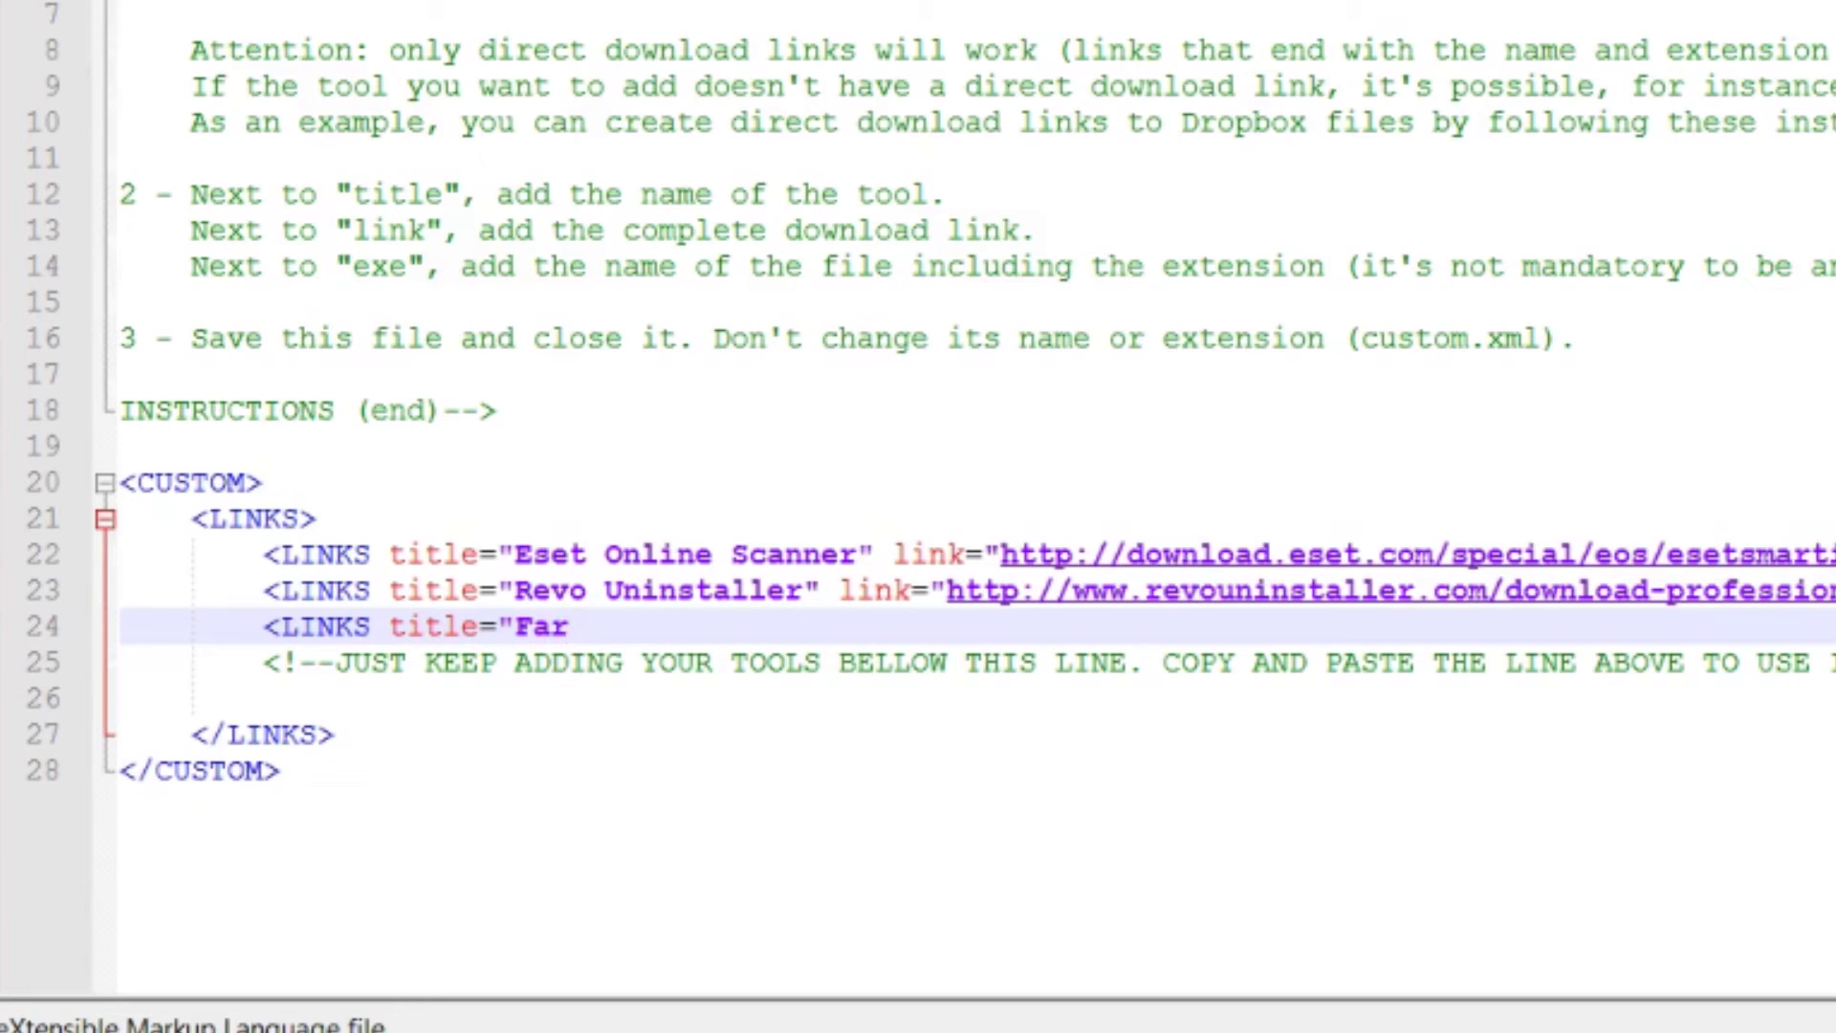
text(MiniToolbax)
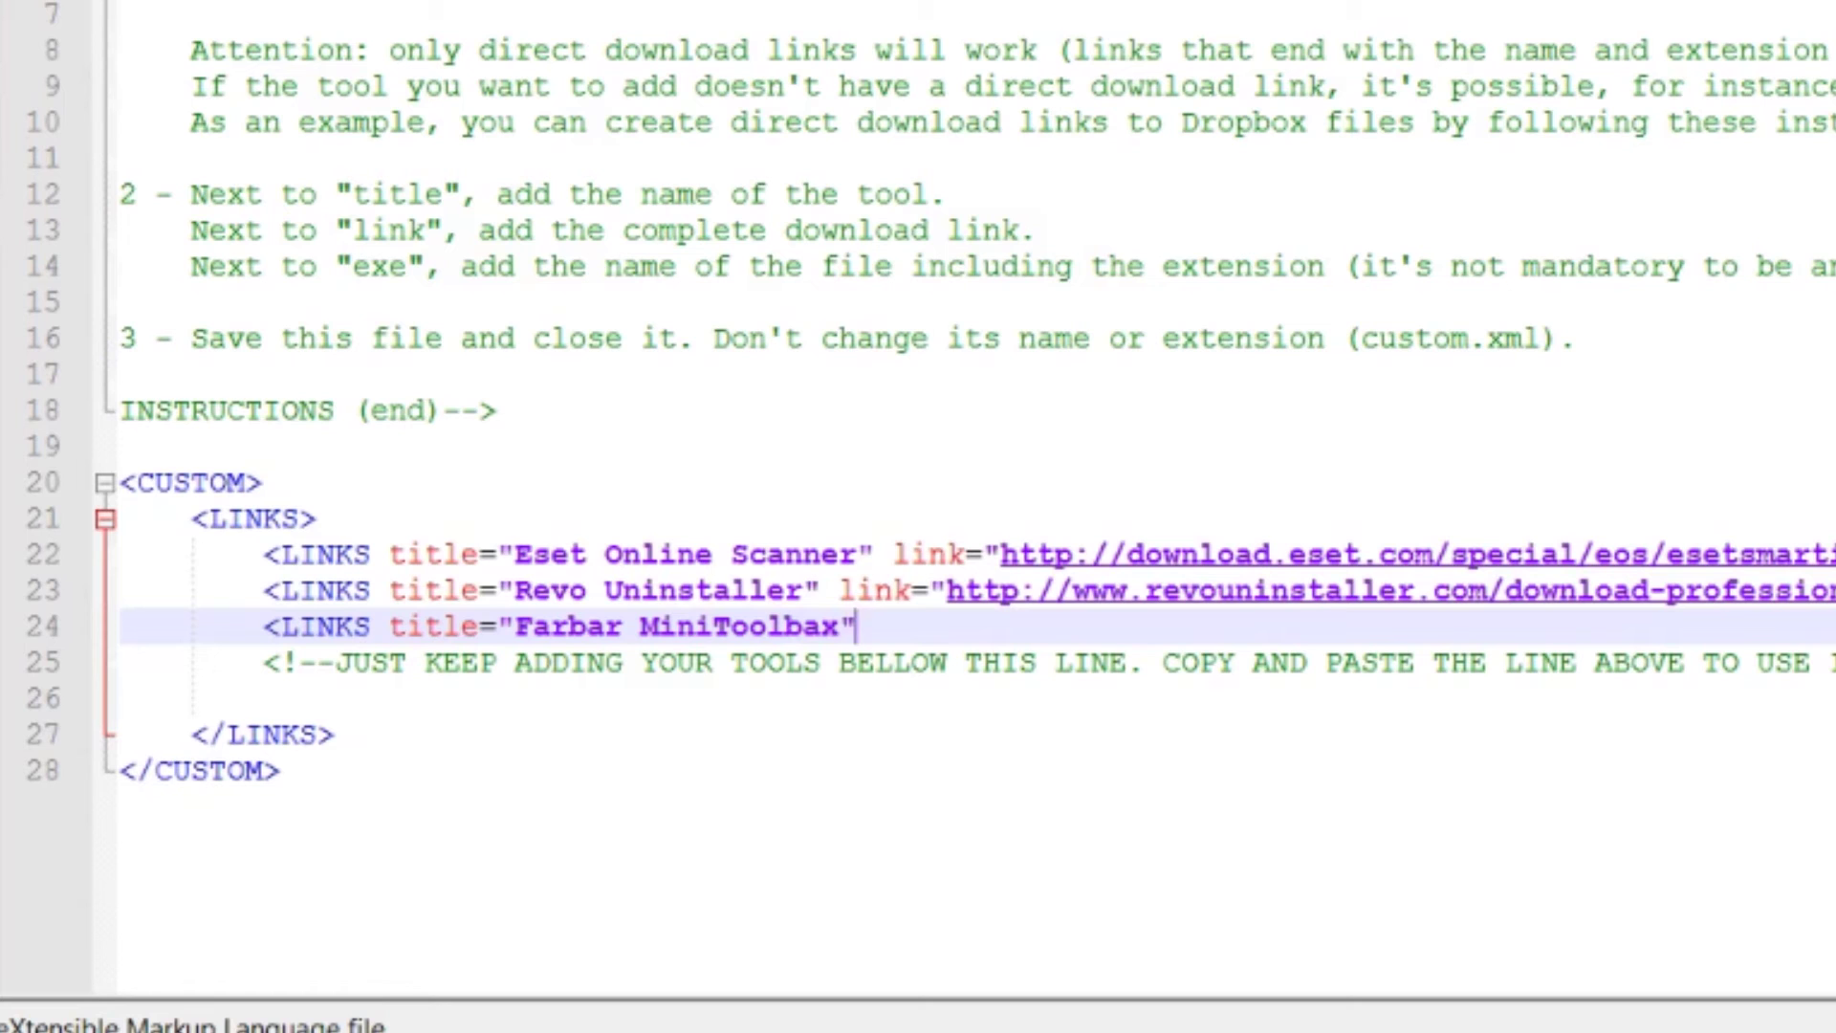
text(link)
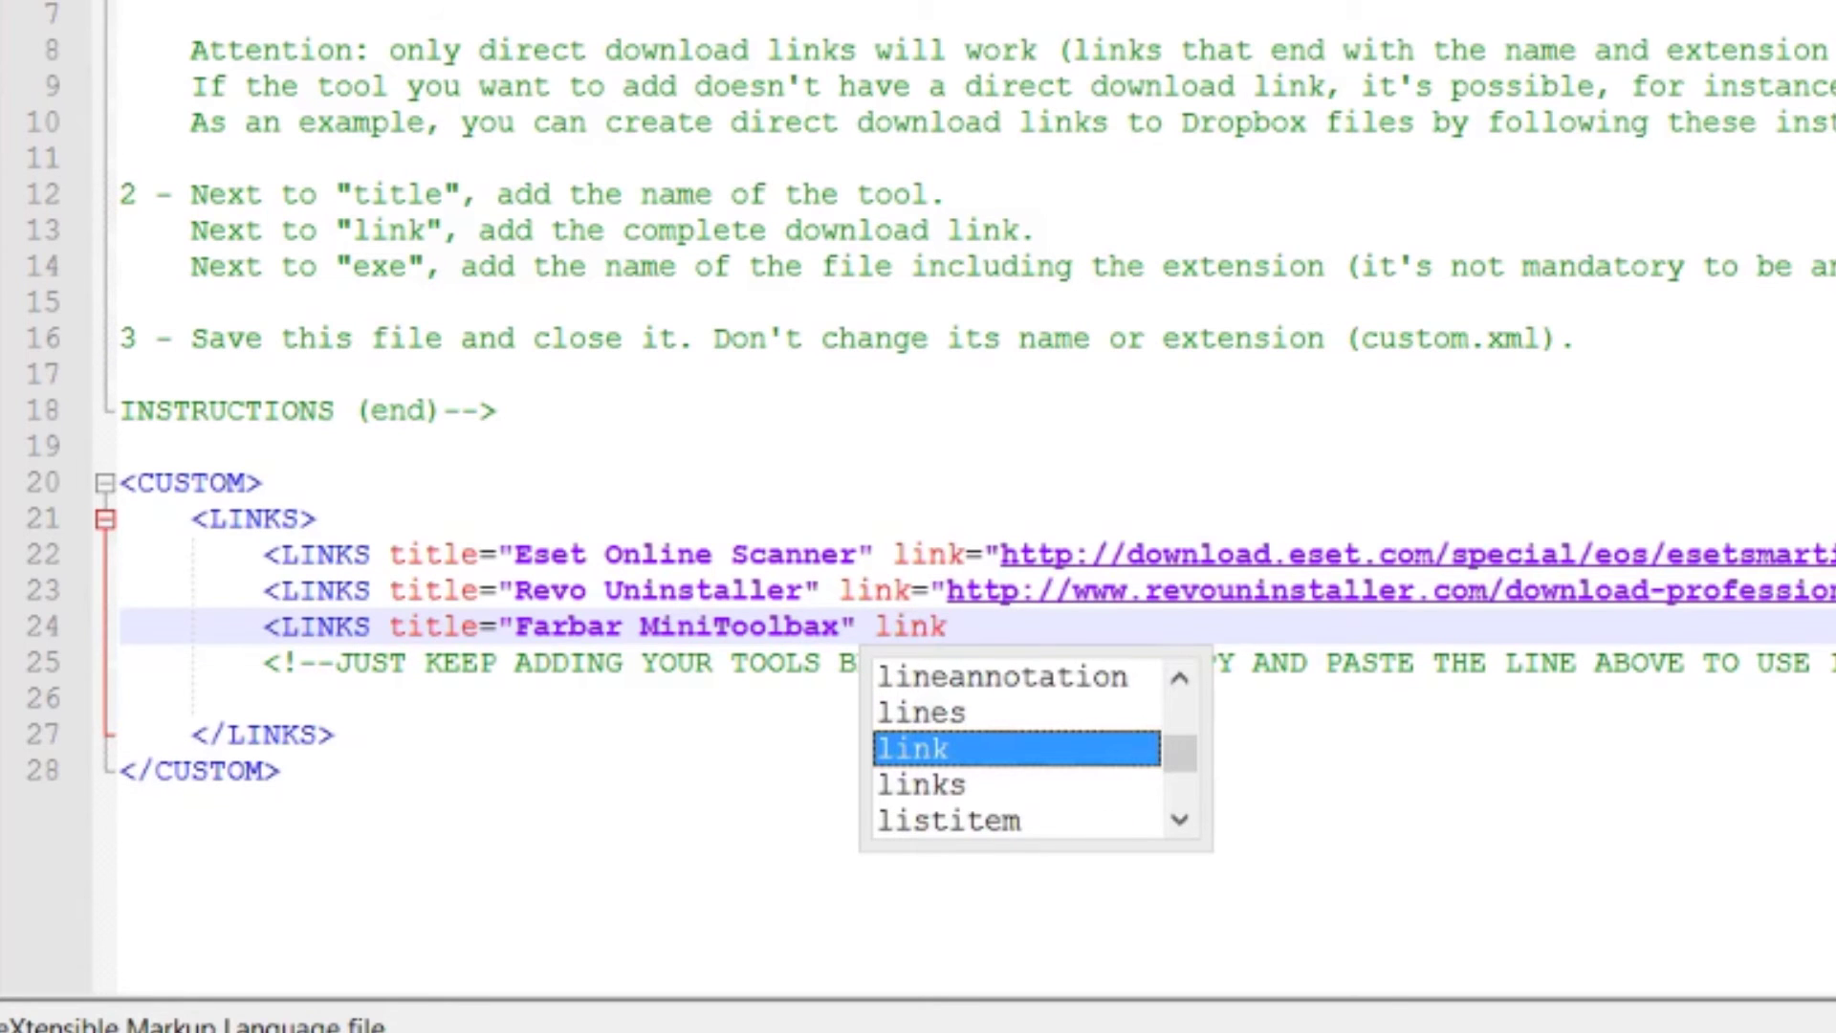
text(=)
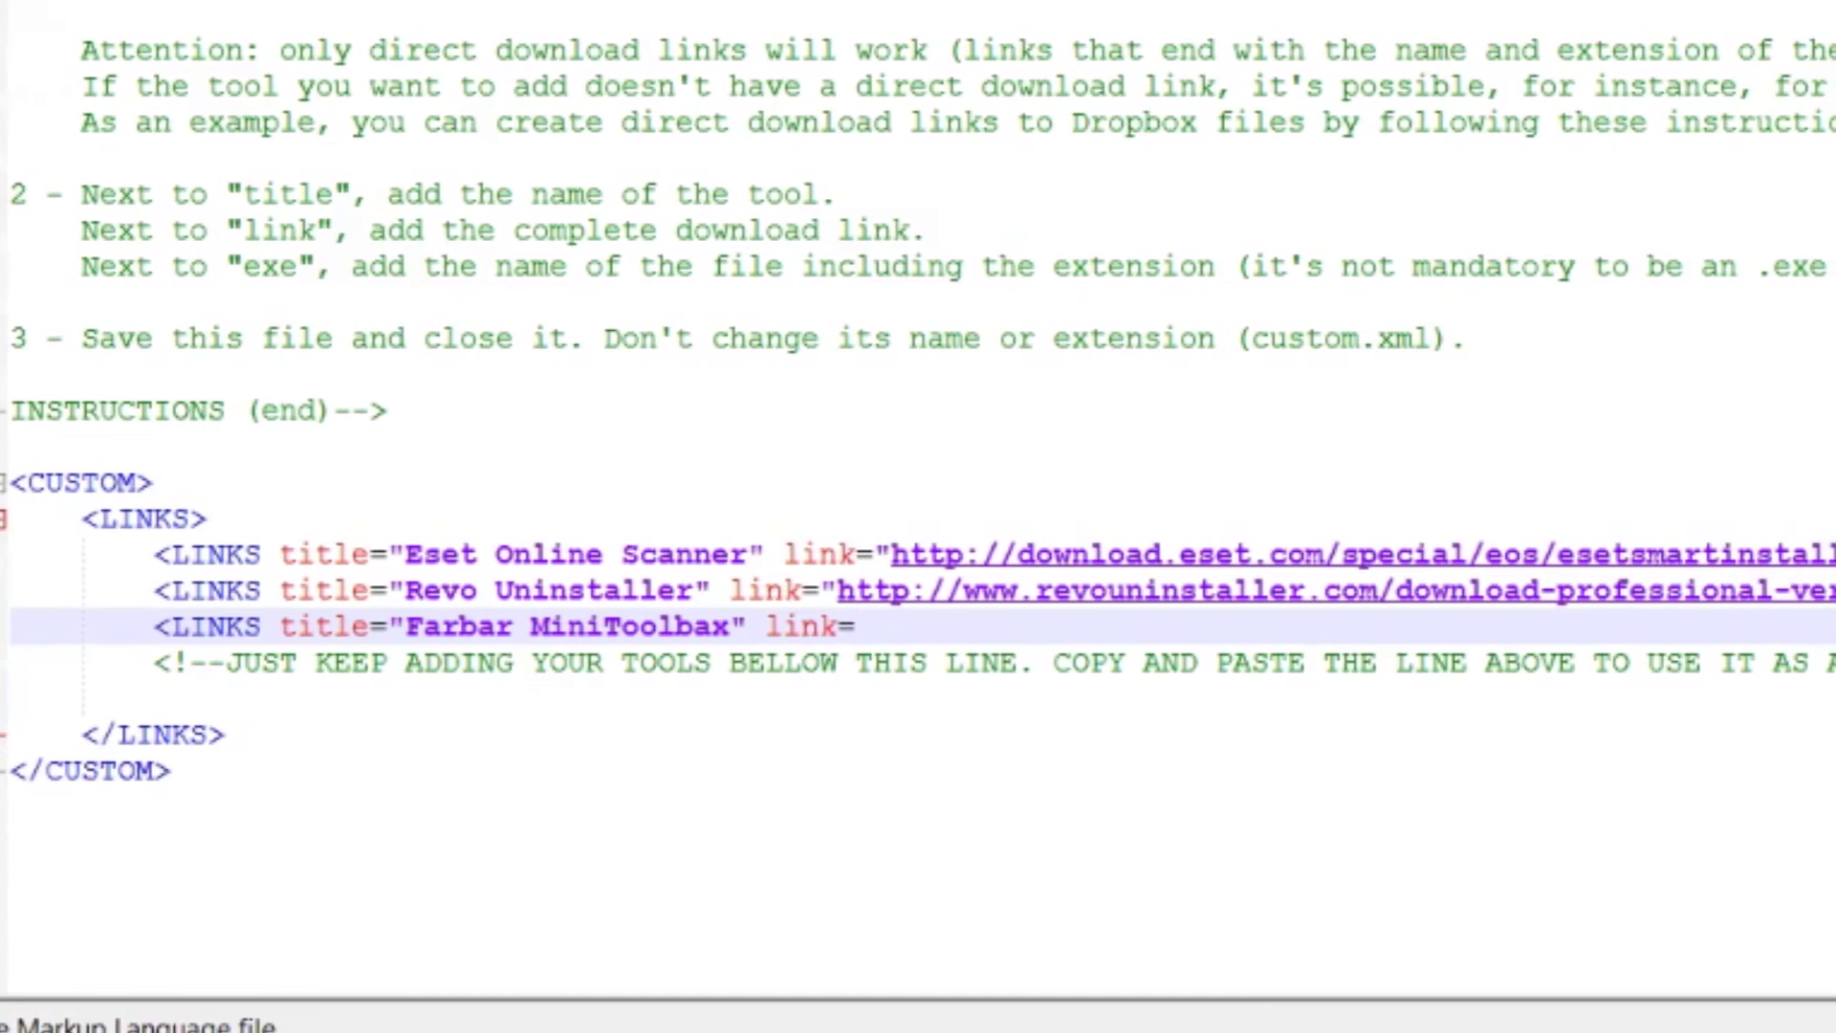
text(")
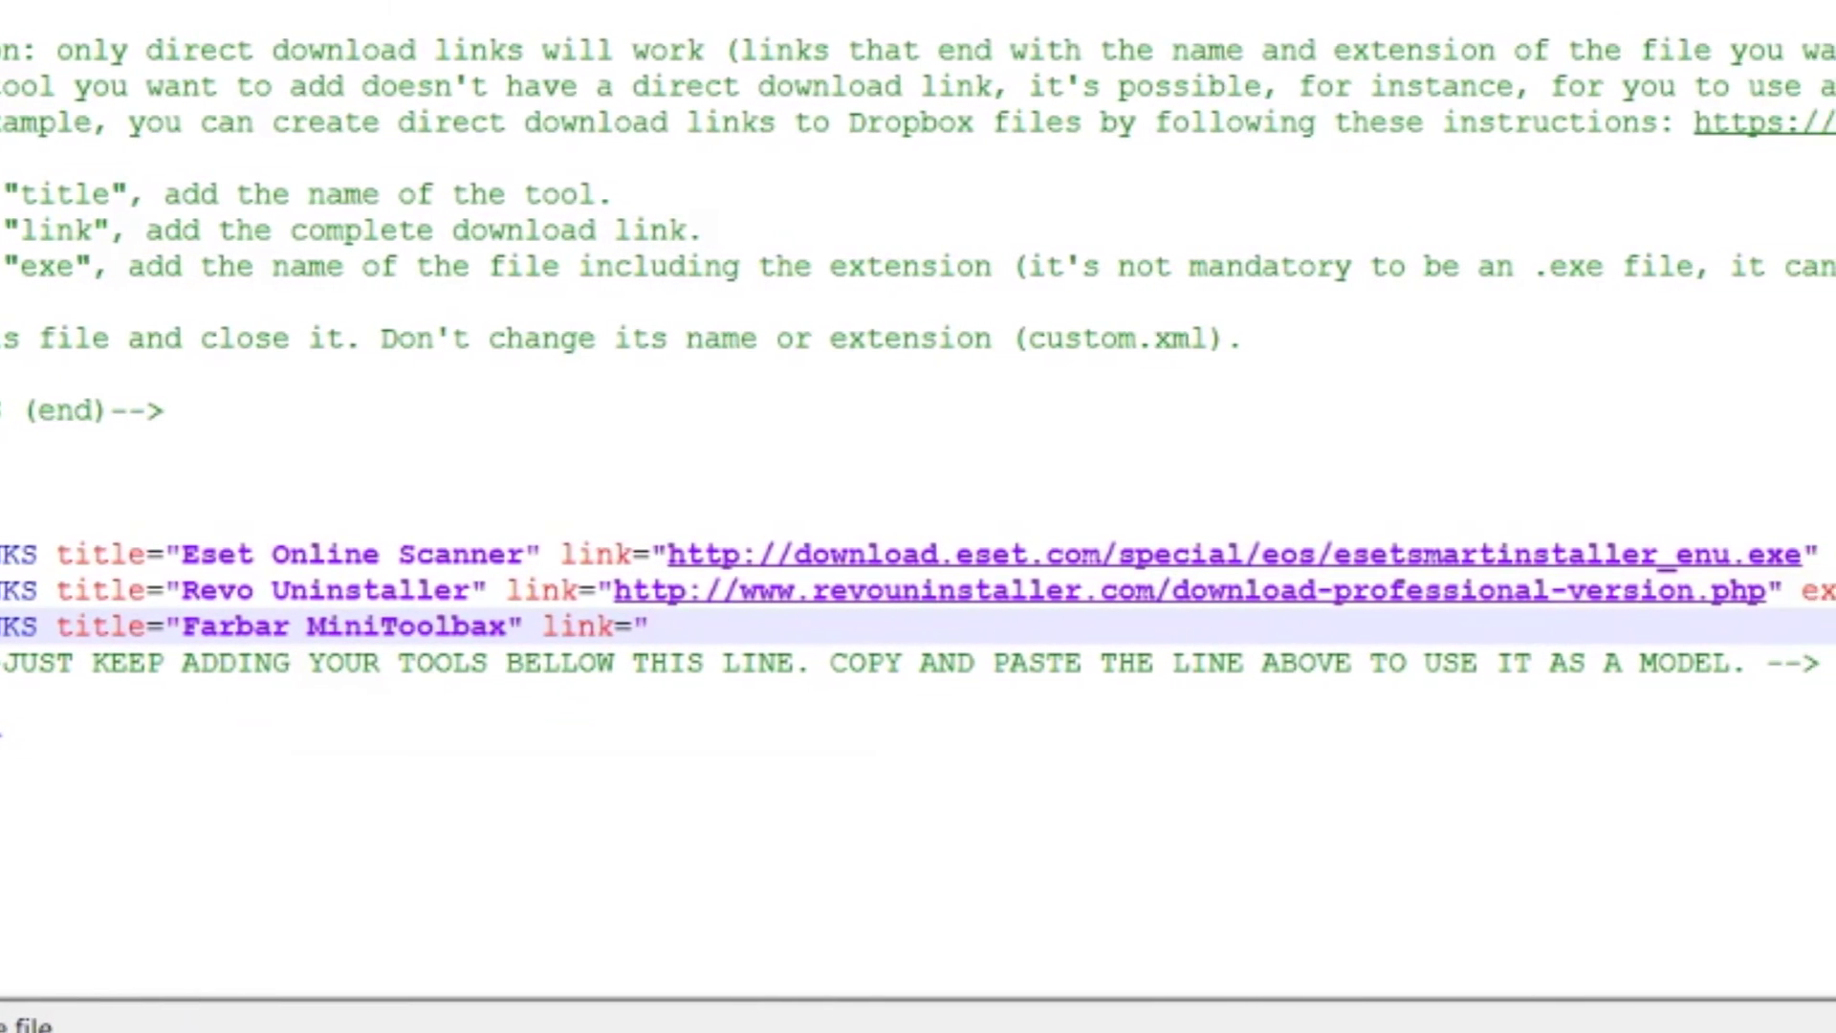
text(http:)
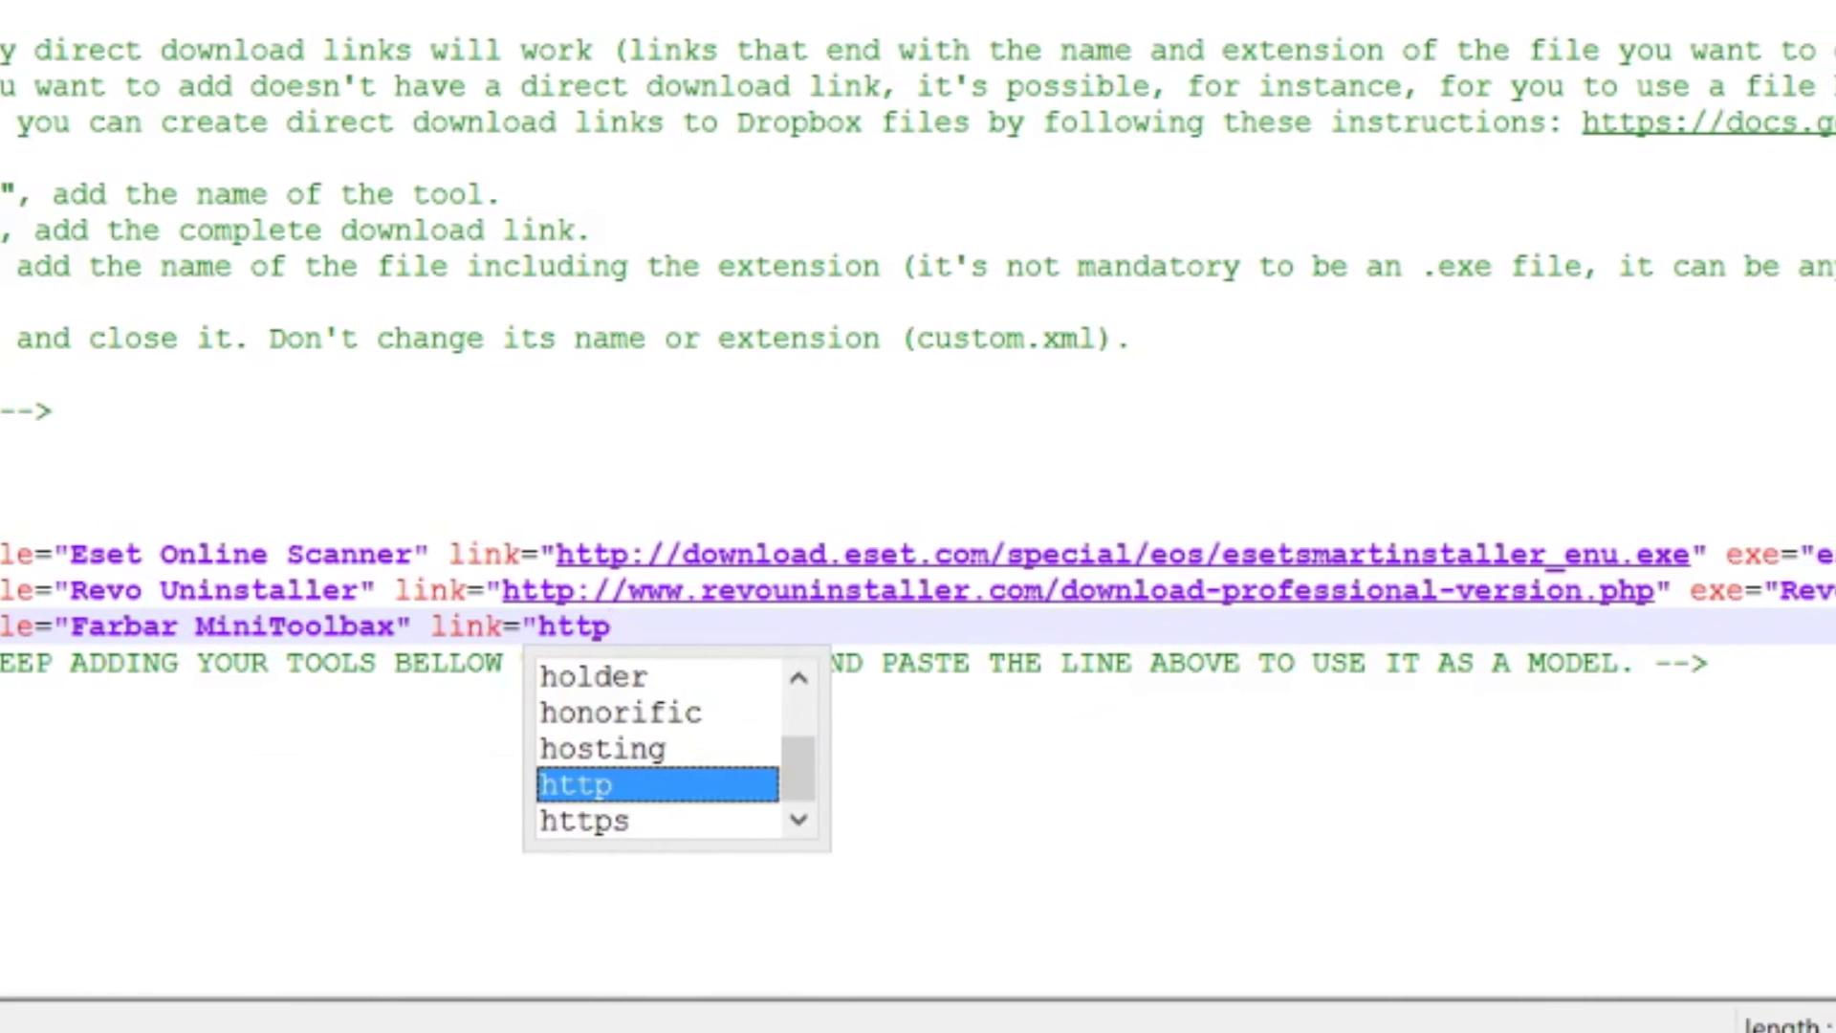
text(//)
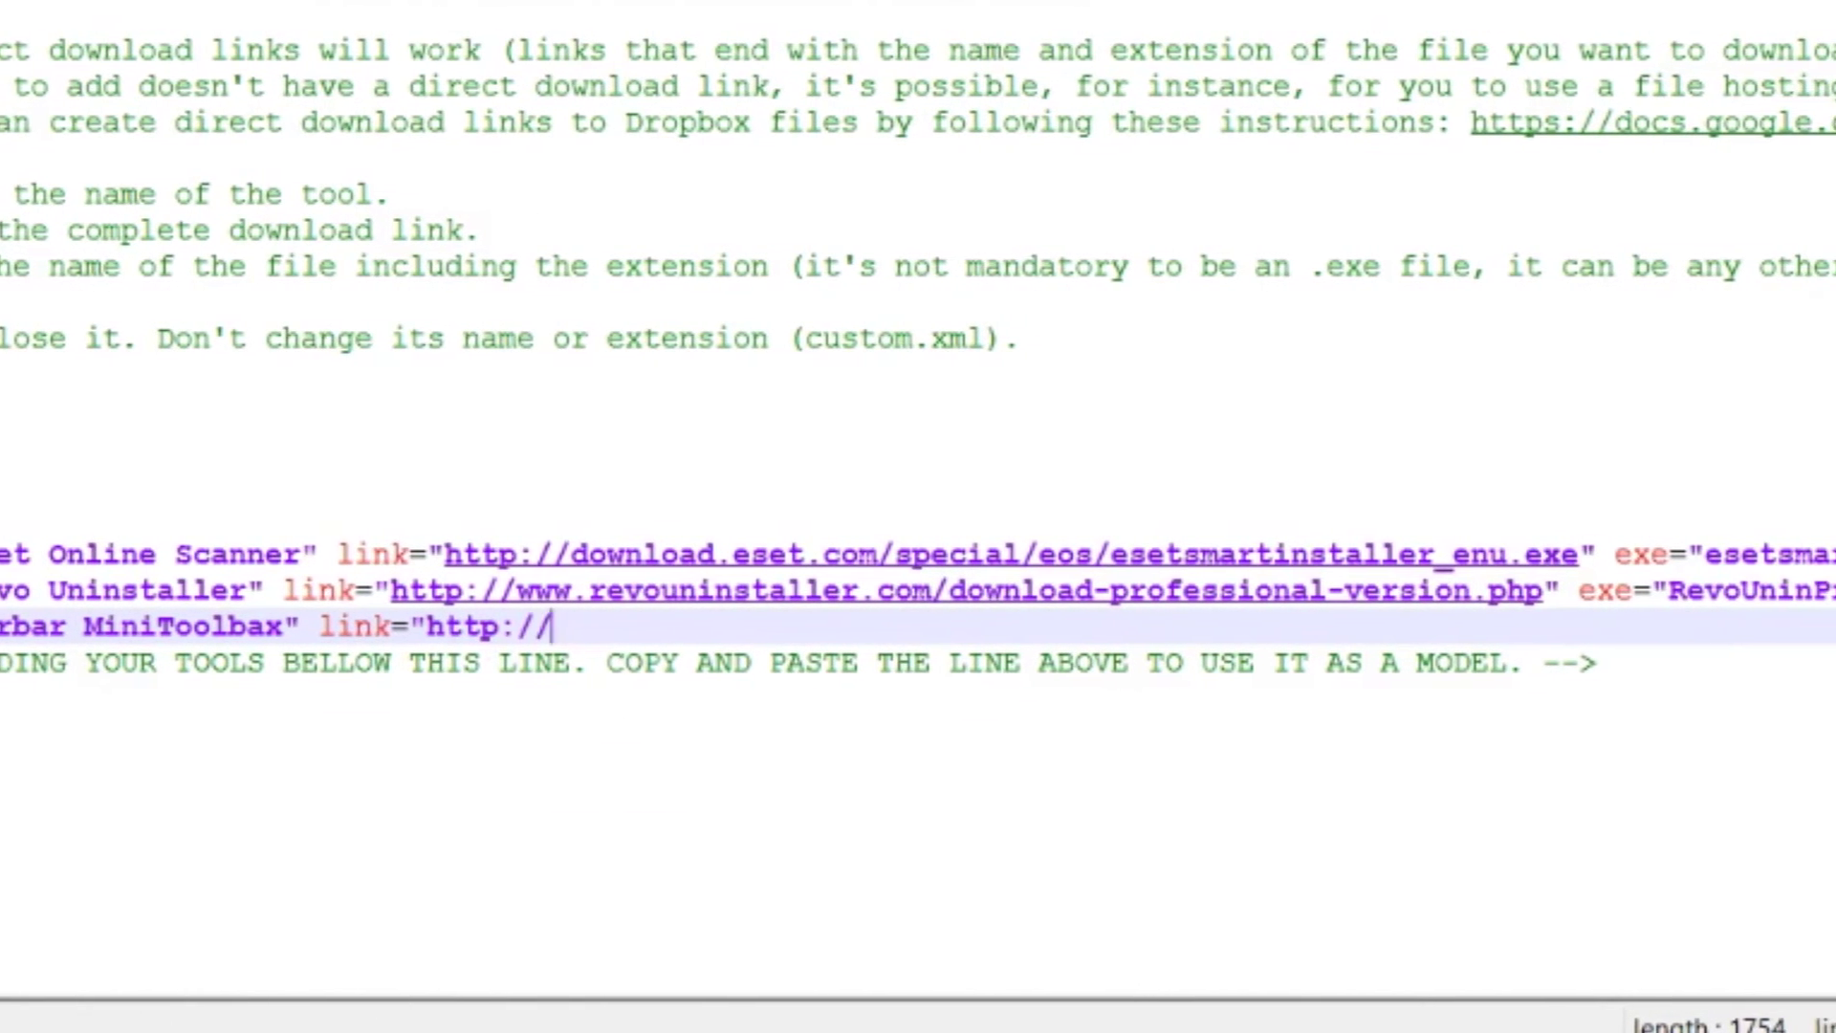
text(timsco)
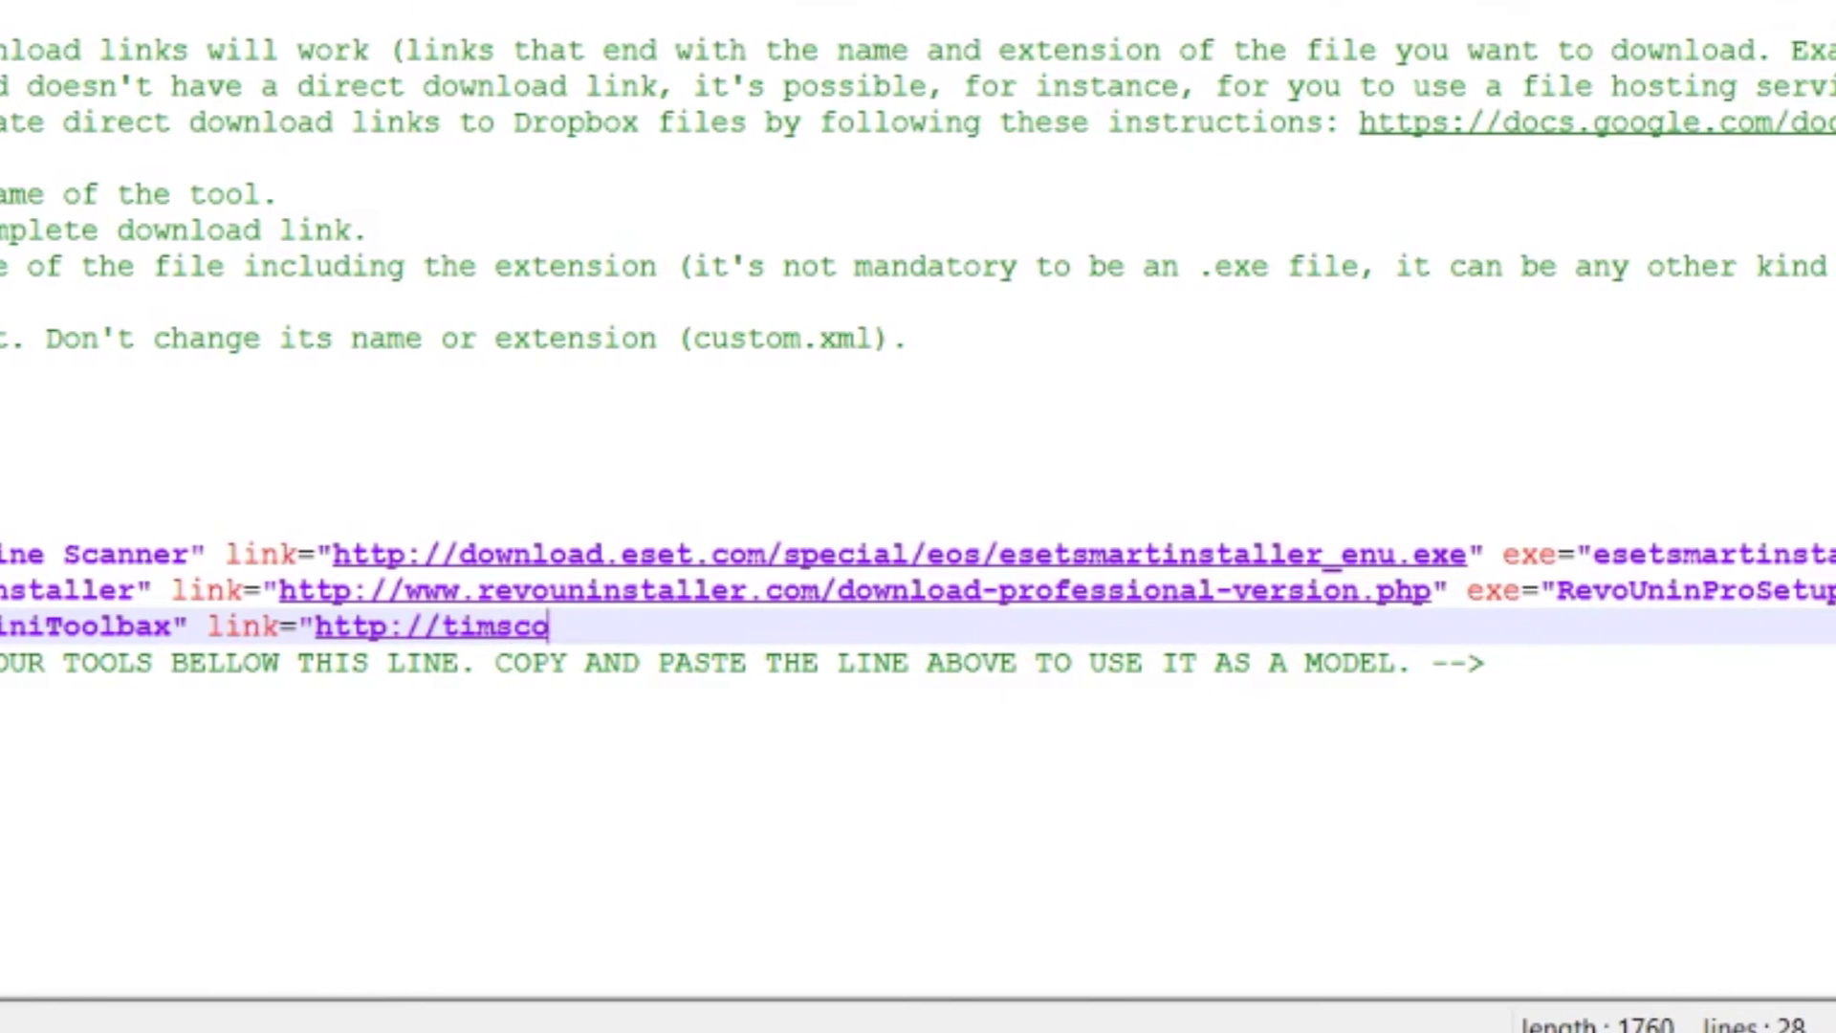
text(mputerfix.com/test)
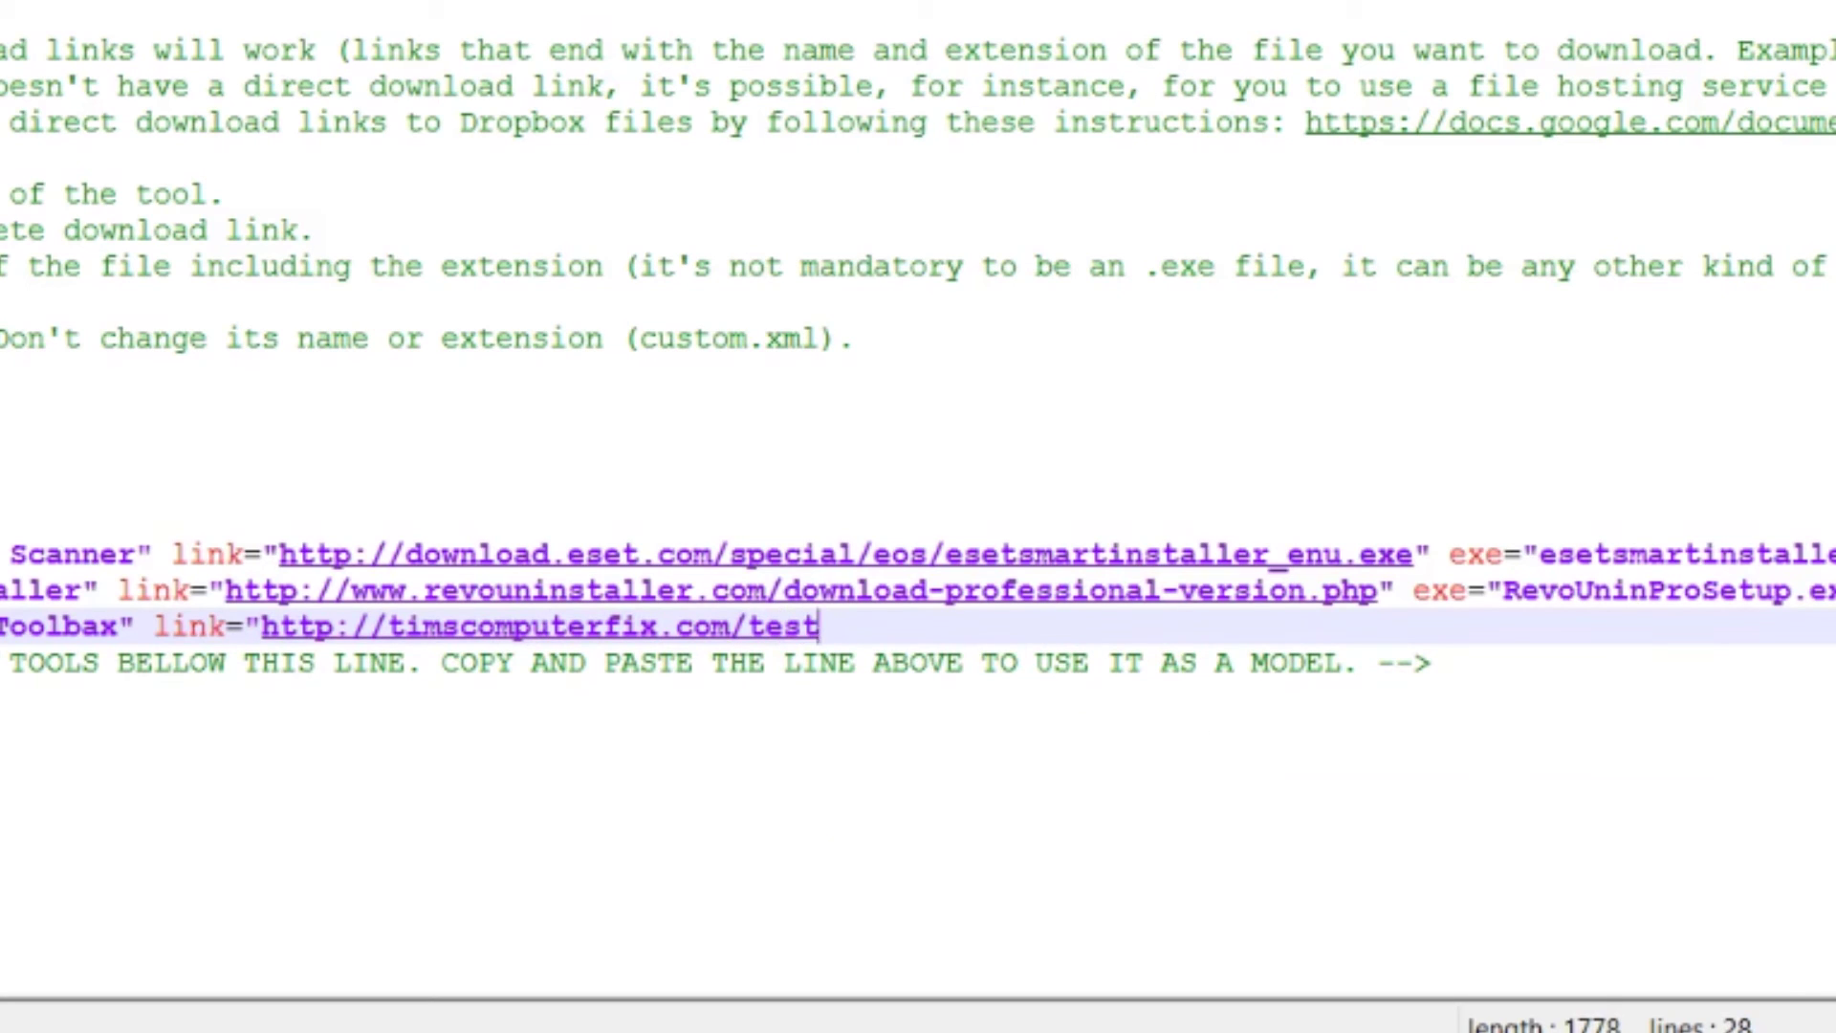
text(/MiniT)
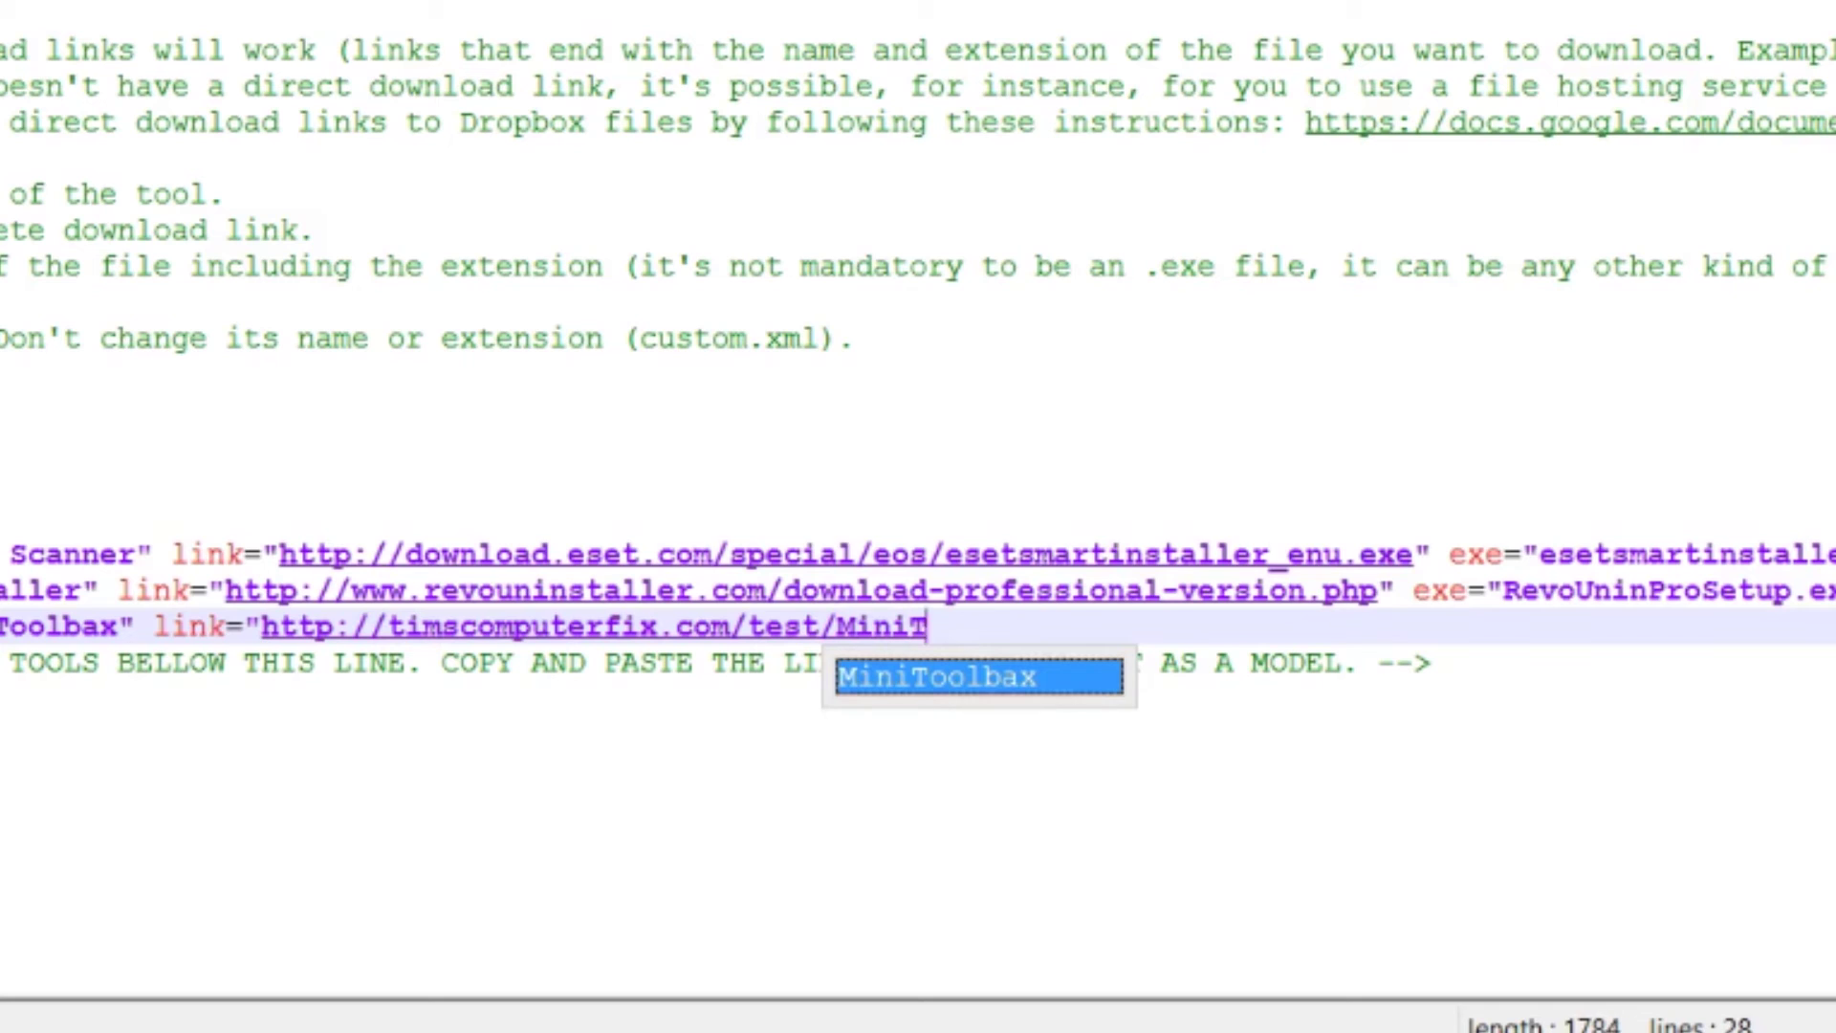
text(oolbo)
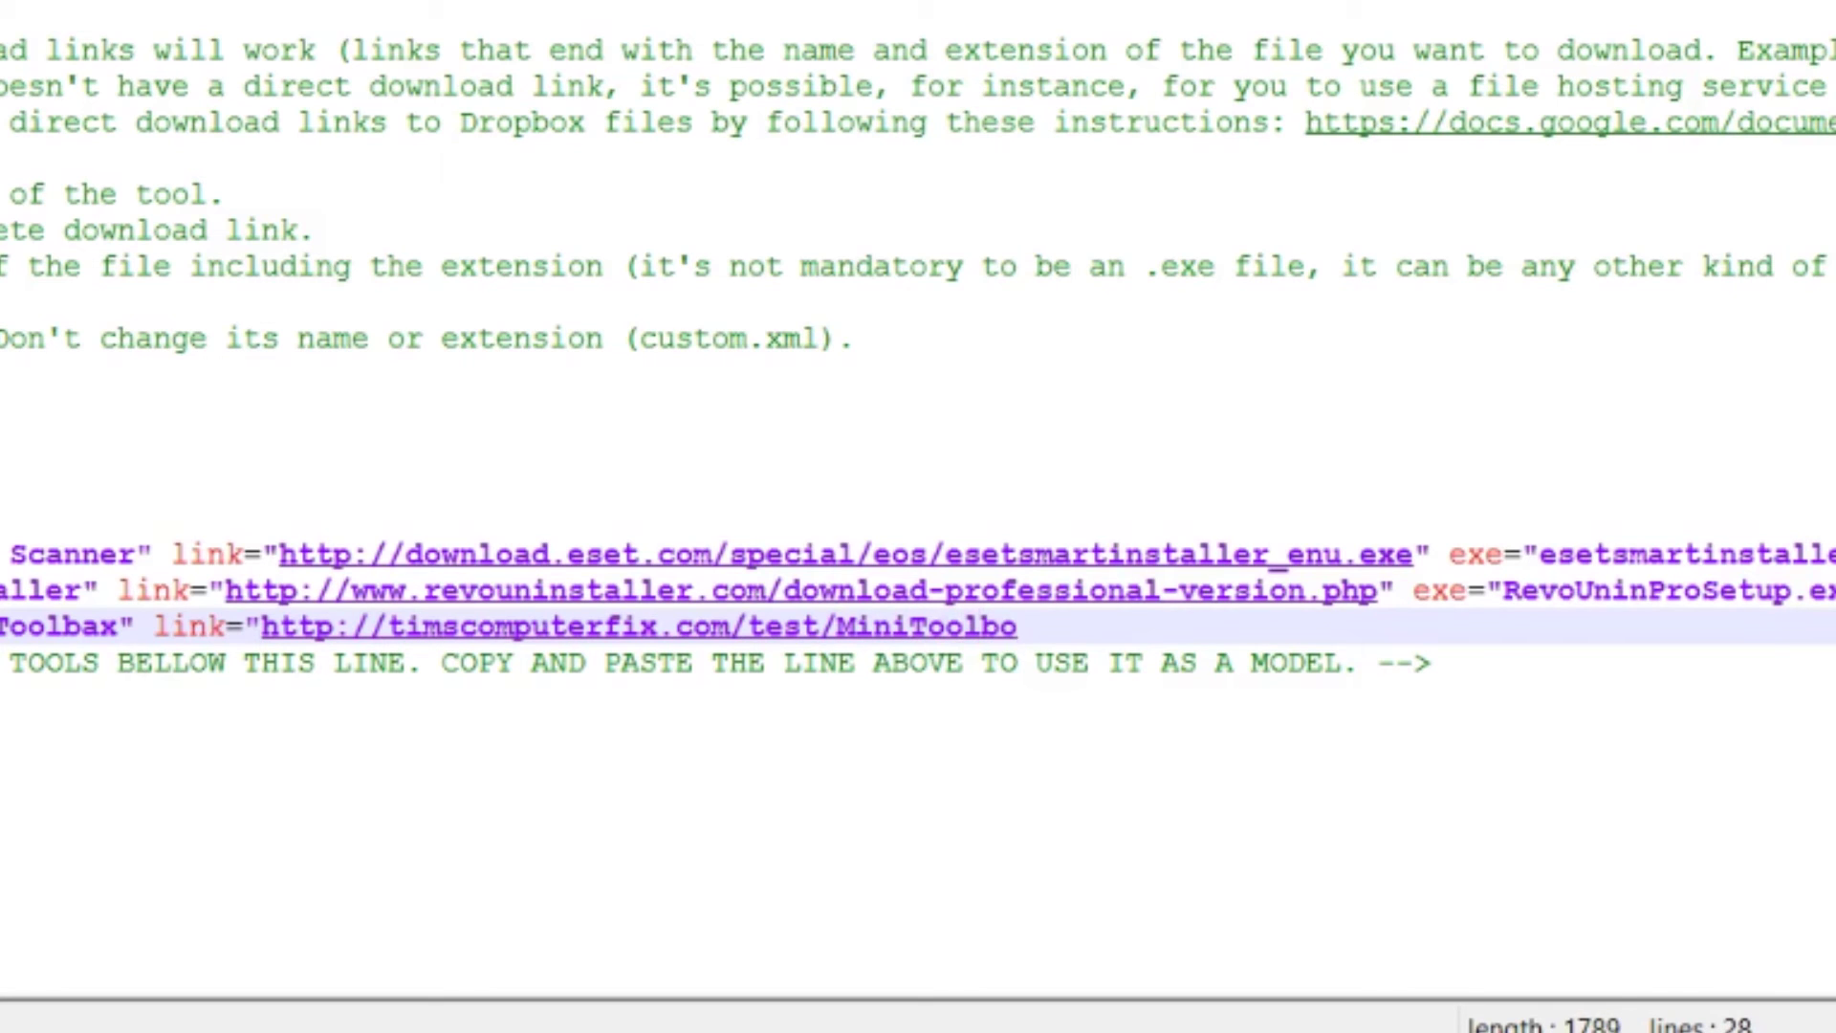
text(x.ex)
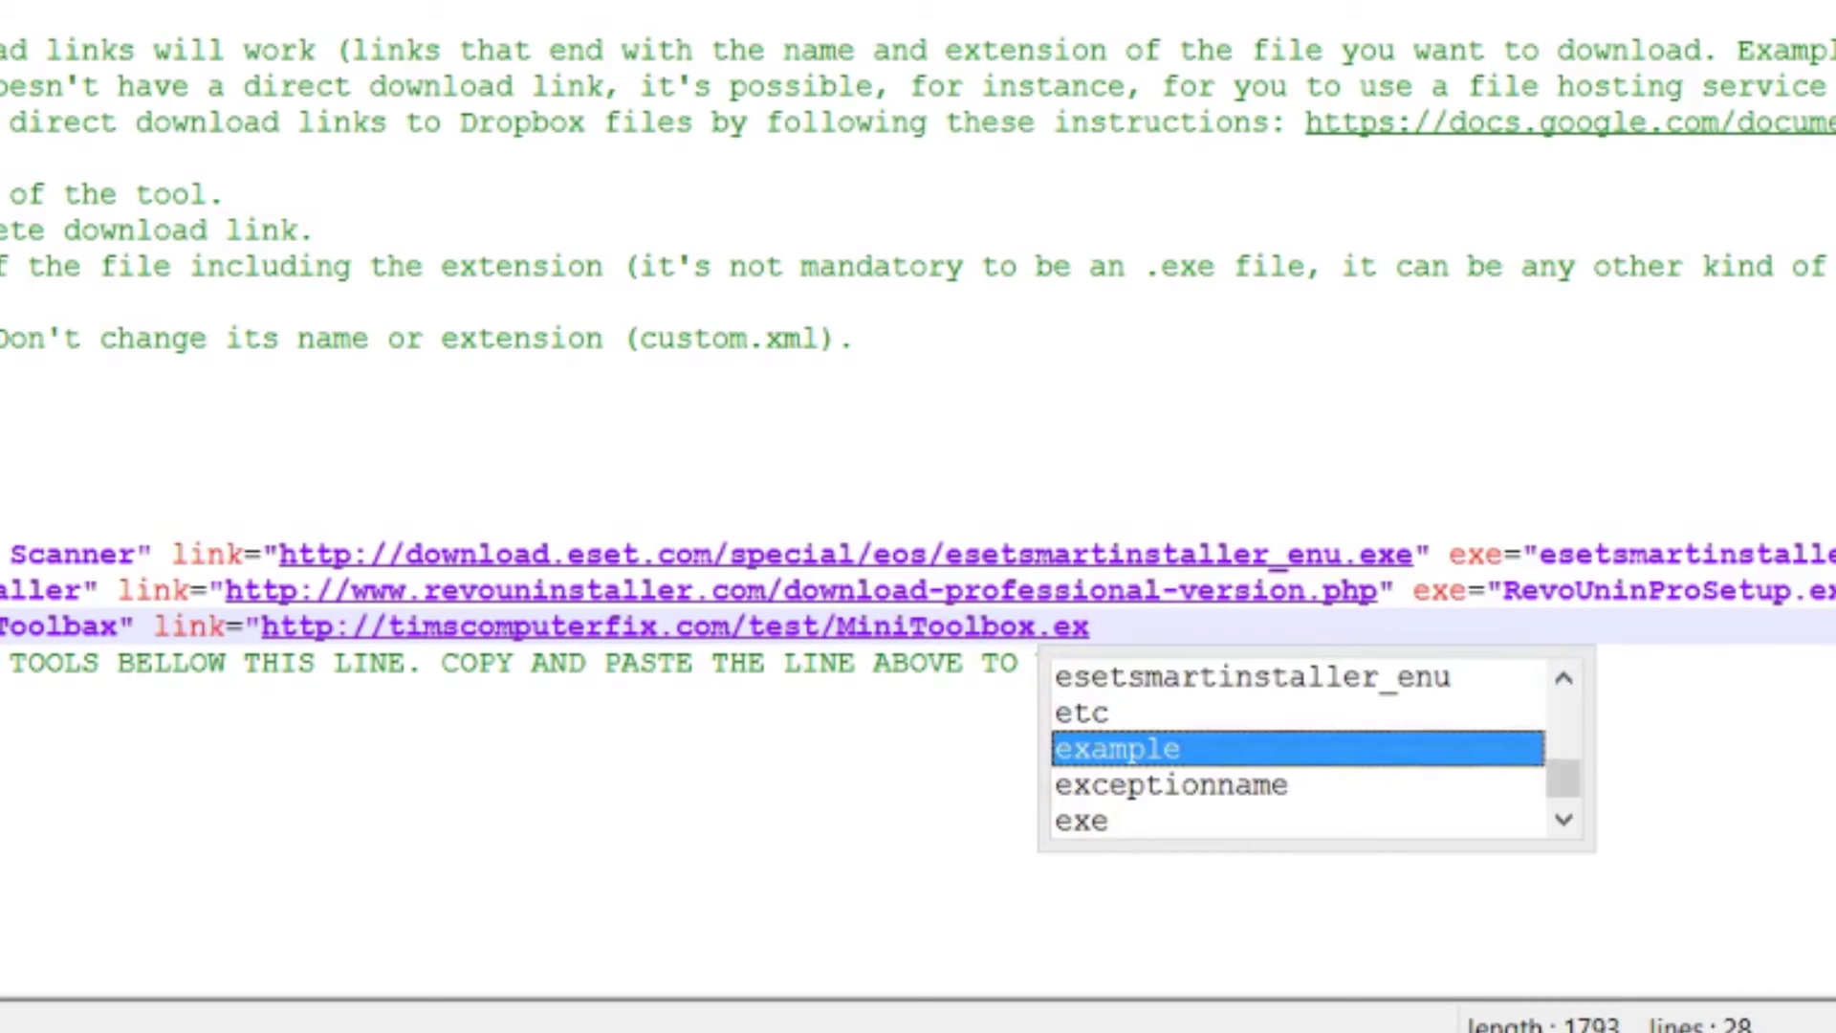
text(e)
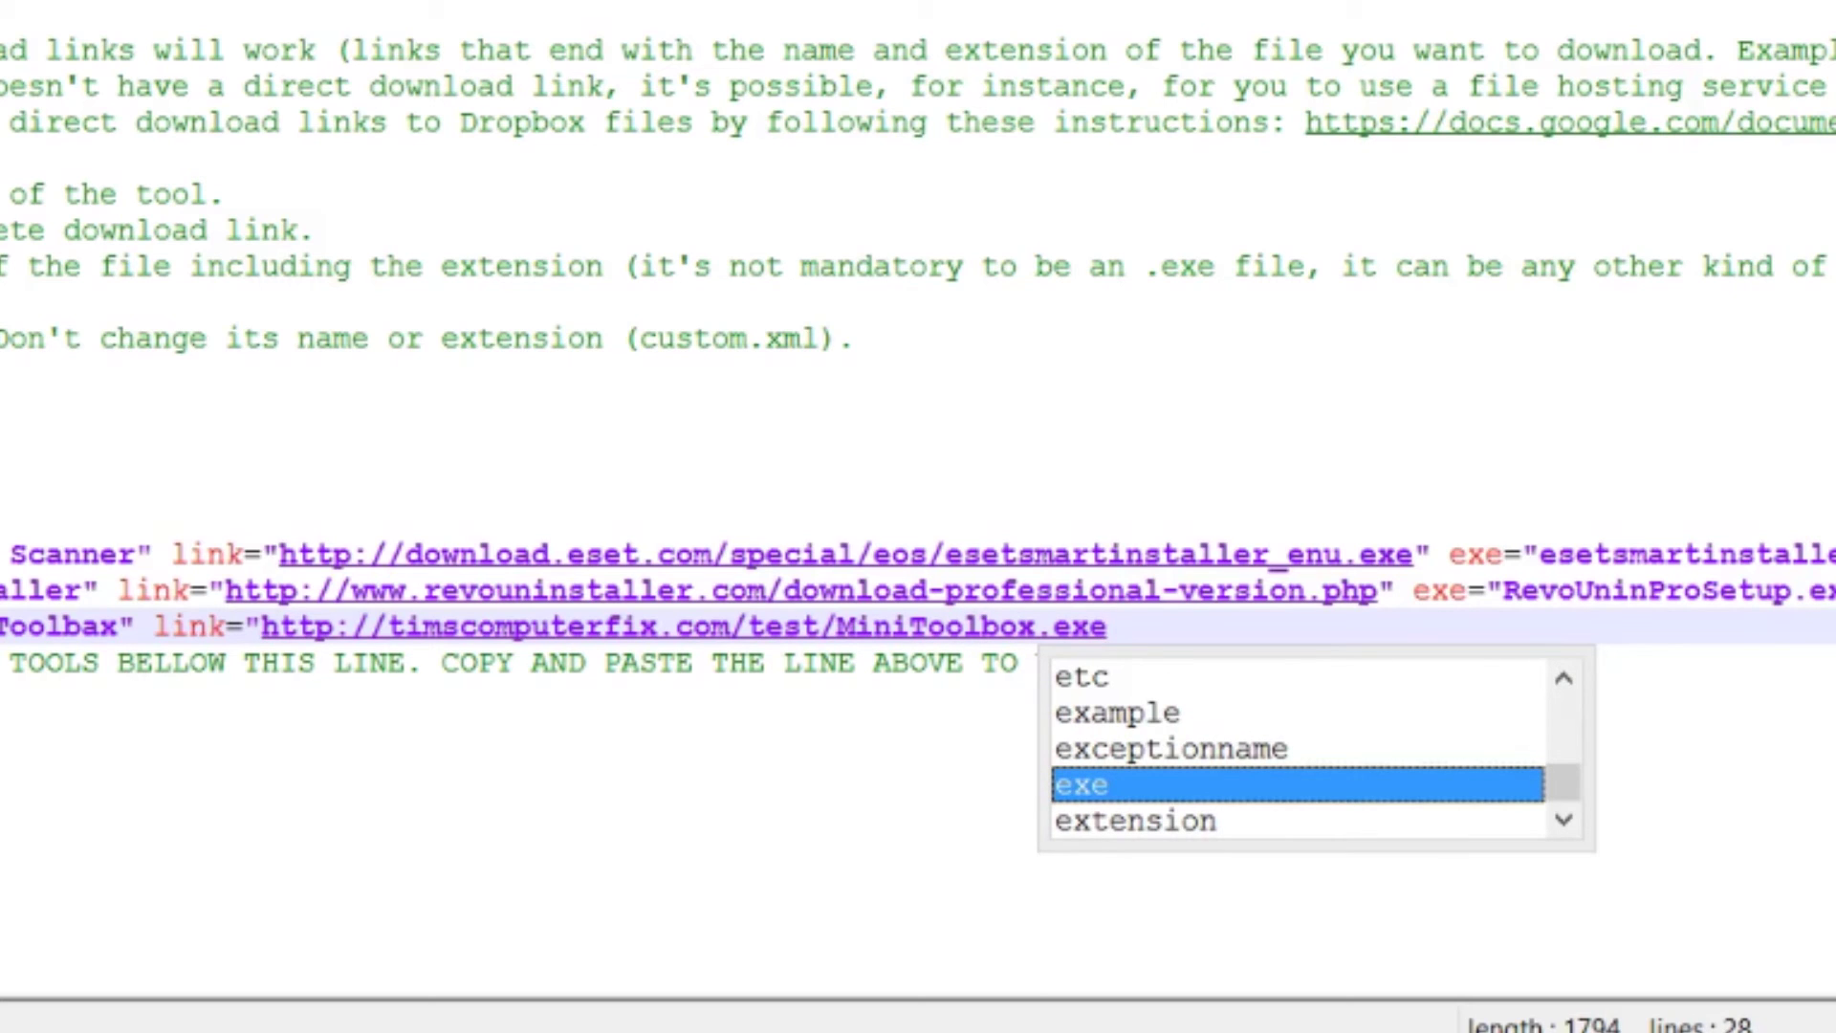
text(")
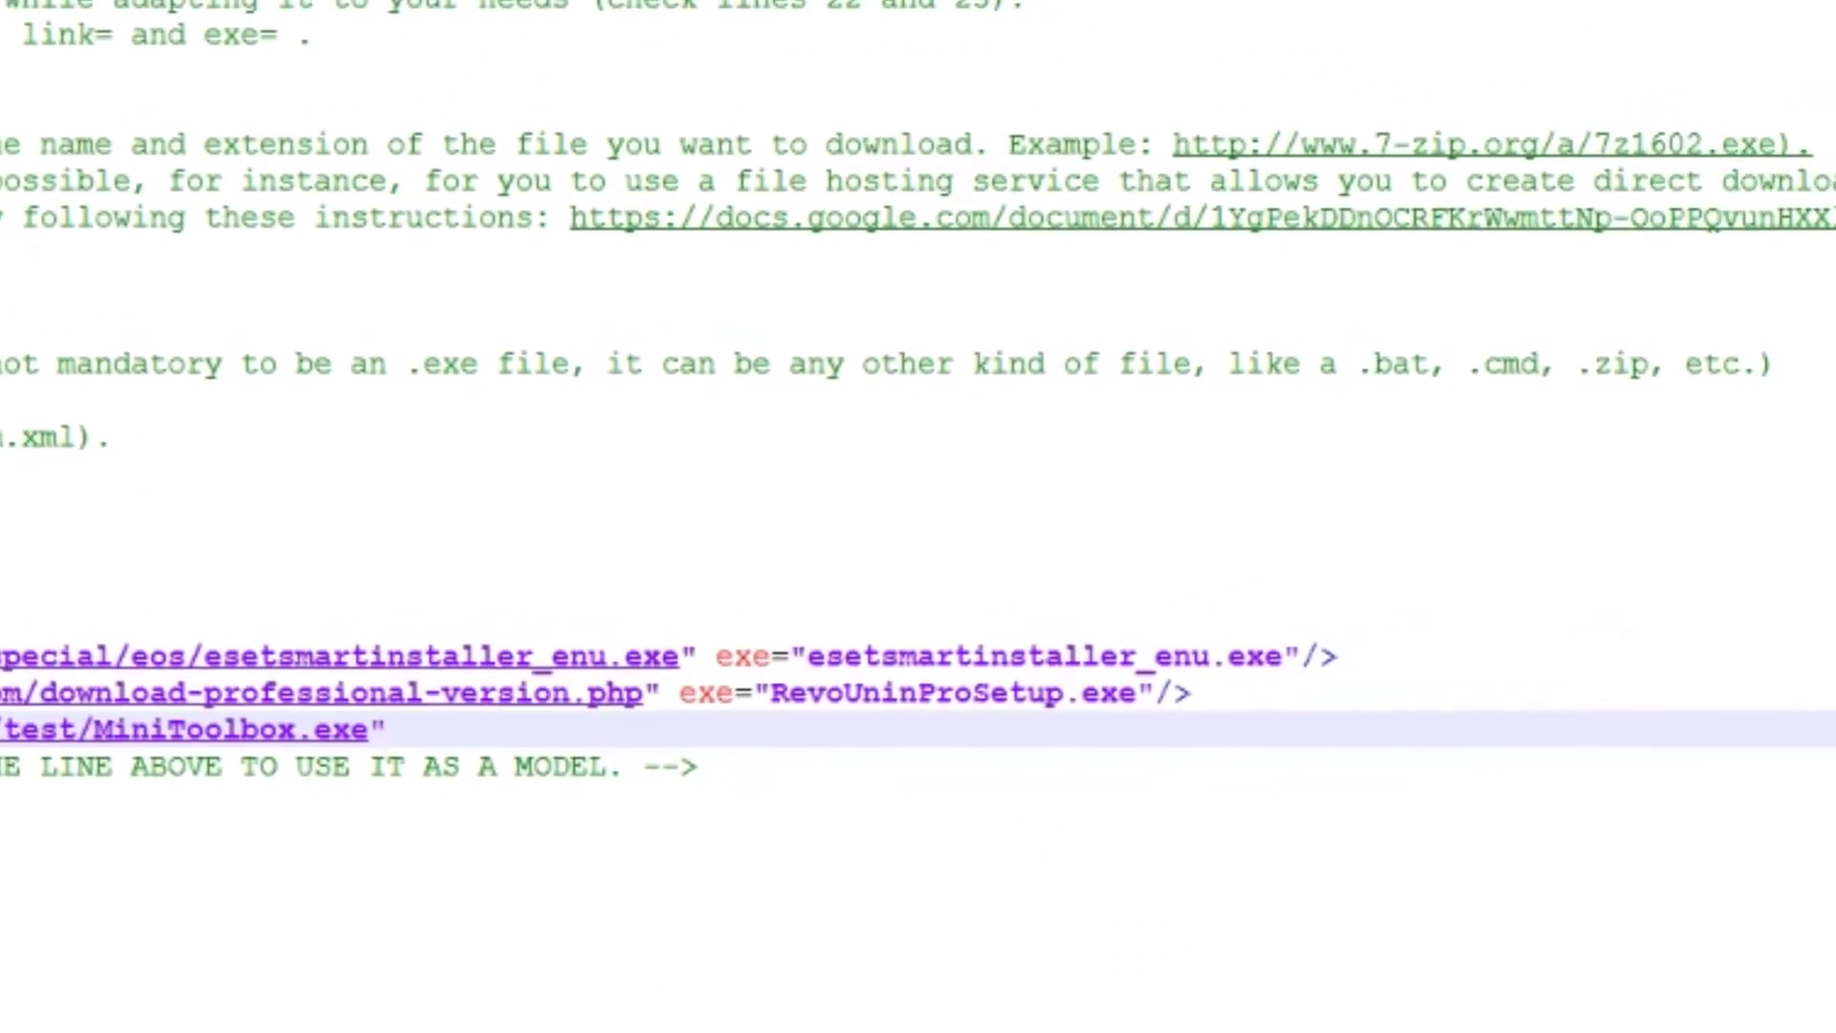
Check the server's file name in FileZilla and correct the link to MiniToolBox.exe
key(alt+Tab)
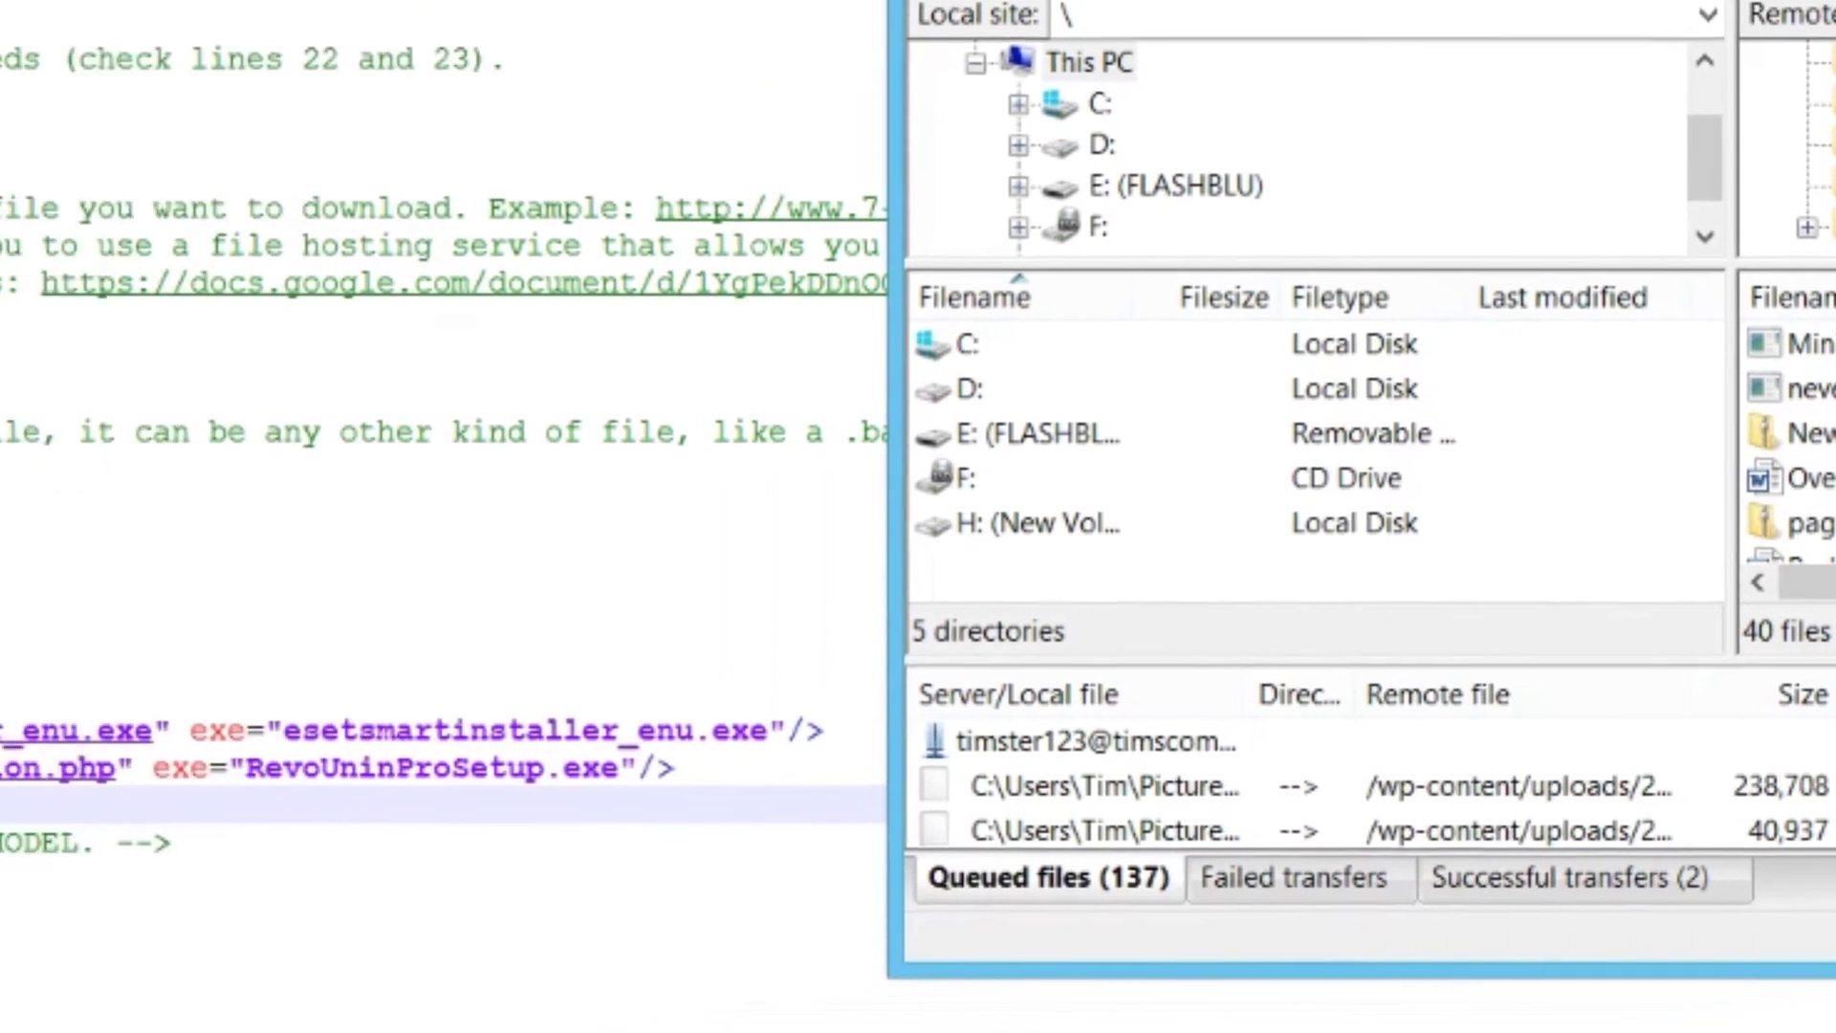
click(134, 889)
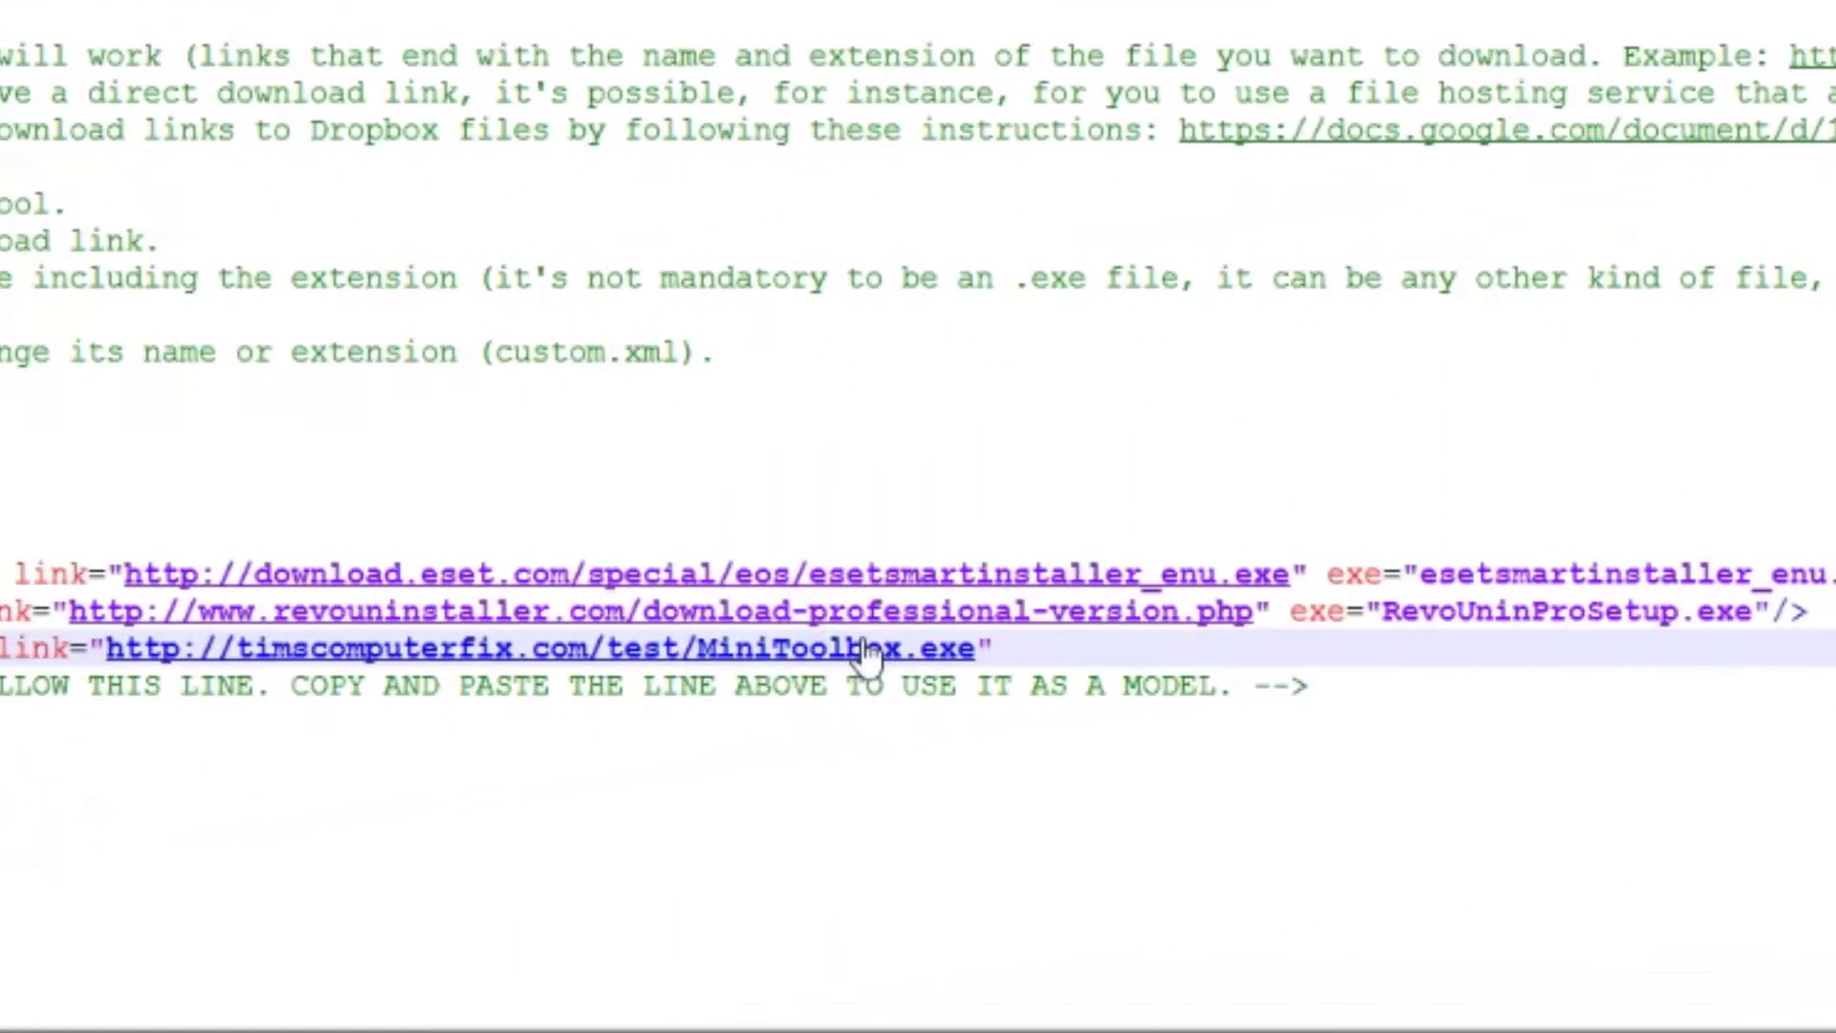
click(858, 663)
key(BackSpace)
text(B)
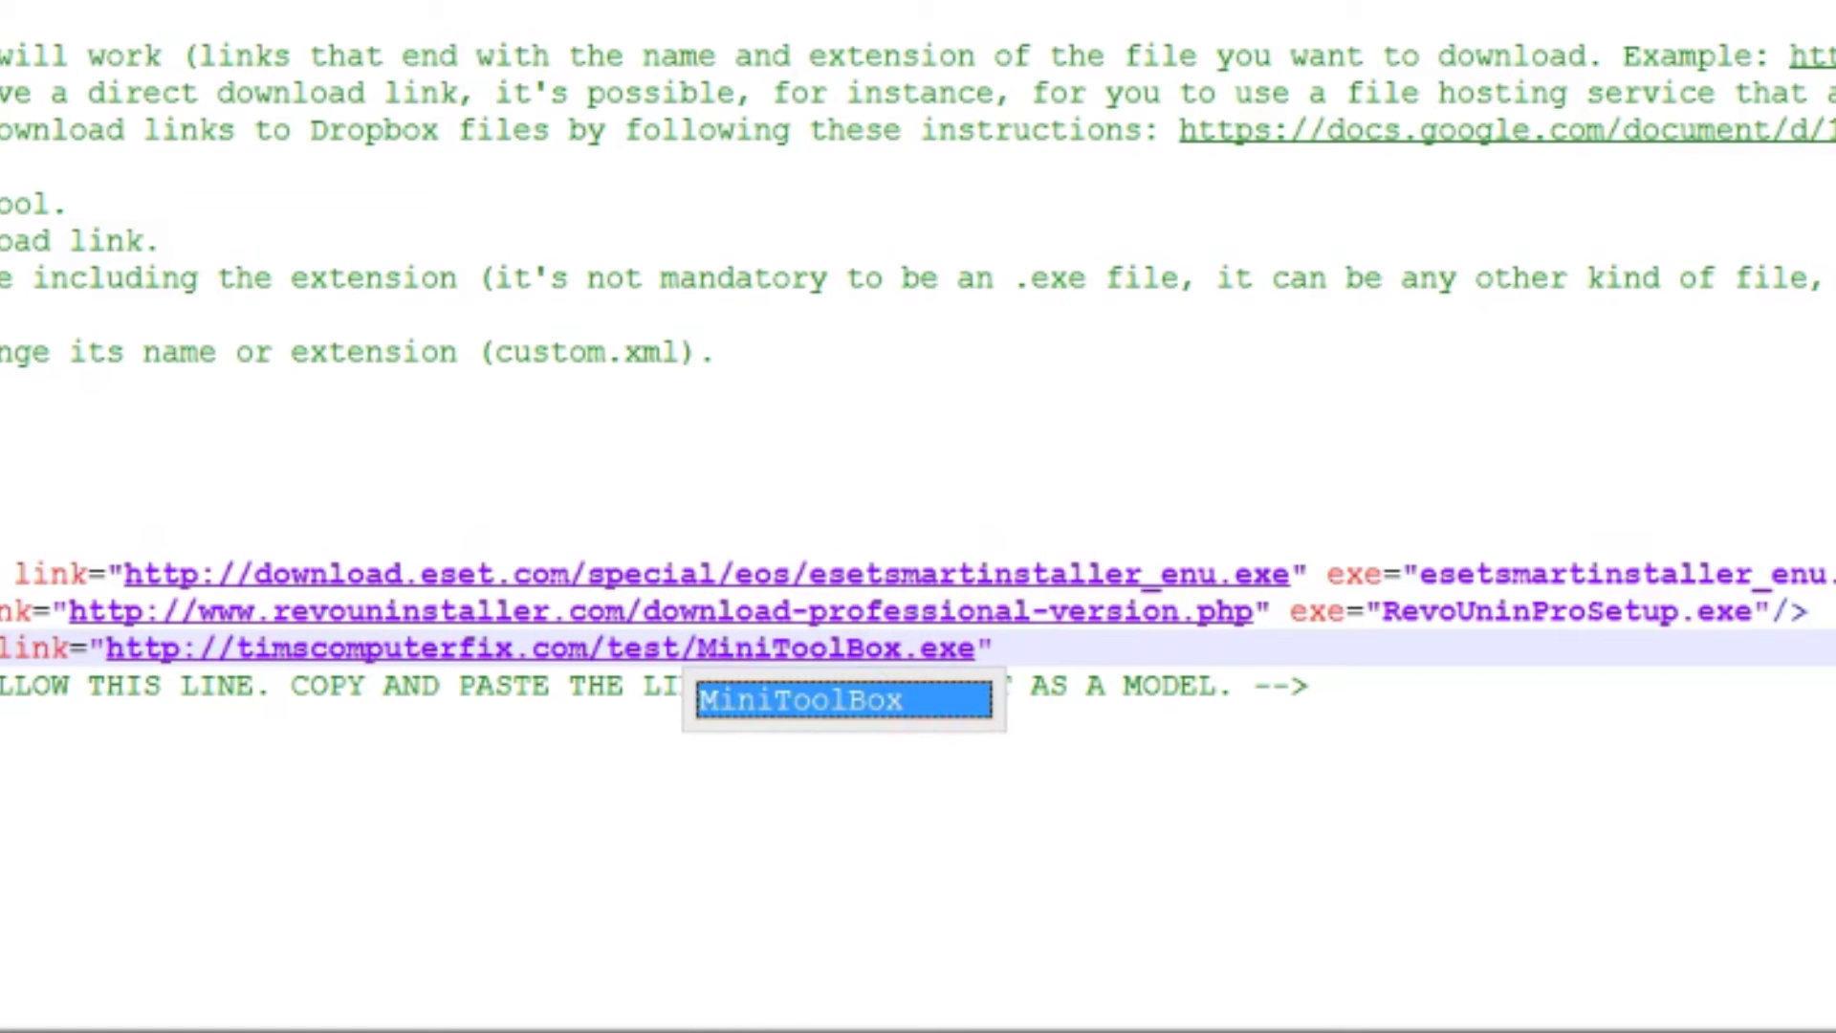
key(Escape)
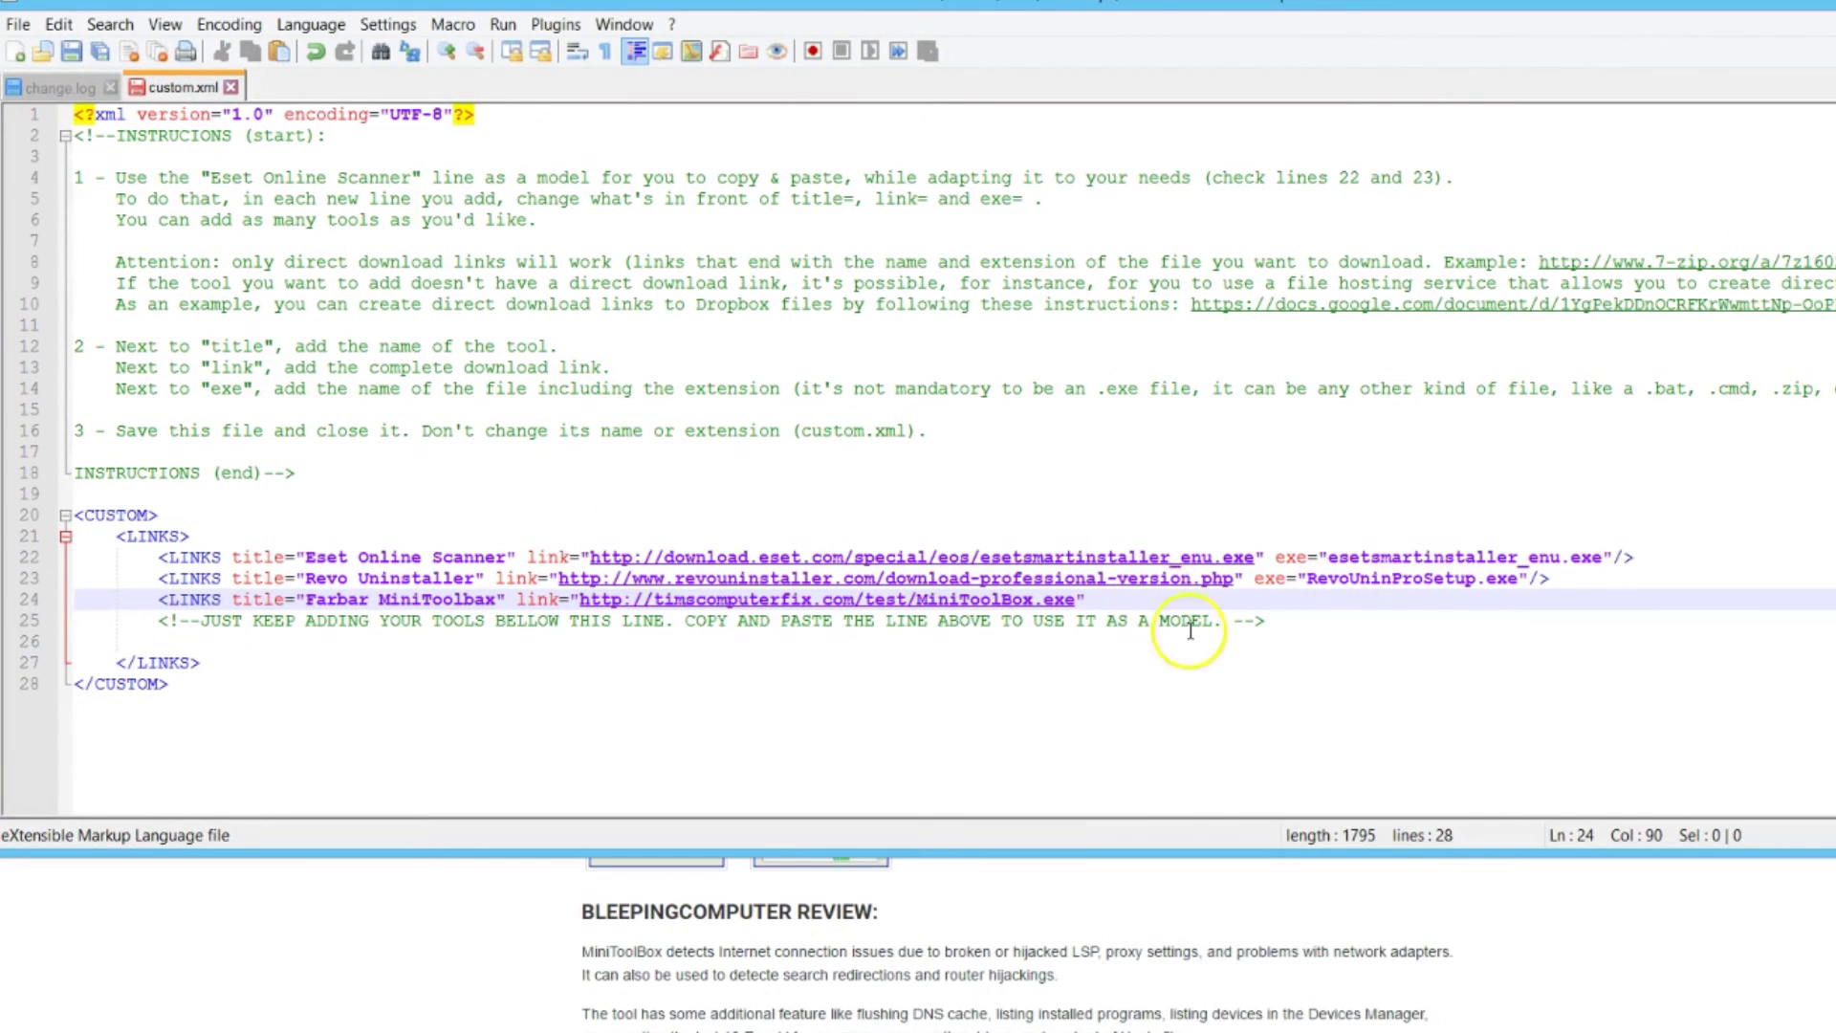
click(1091, 600)
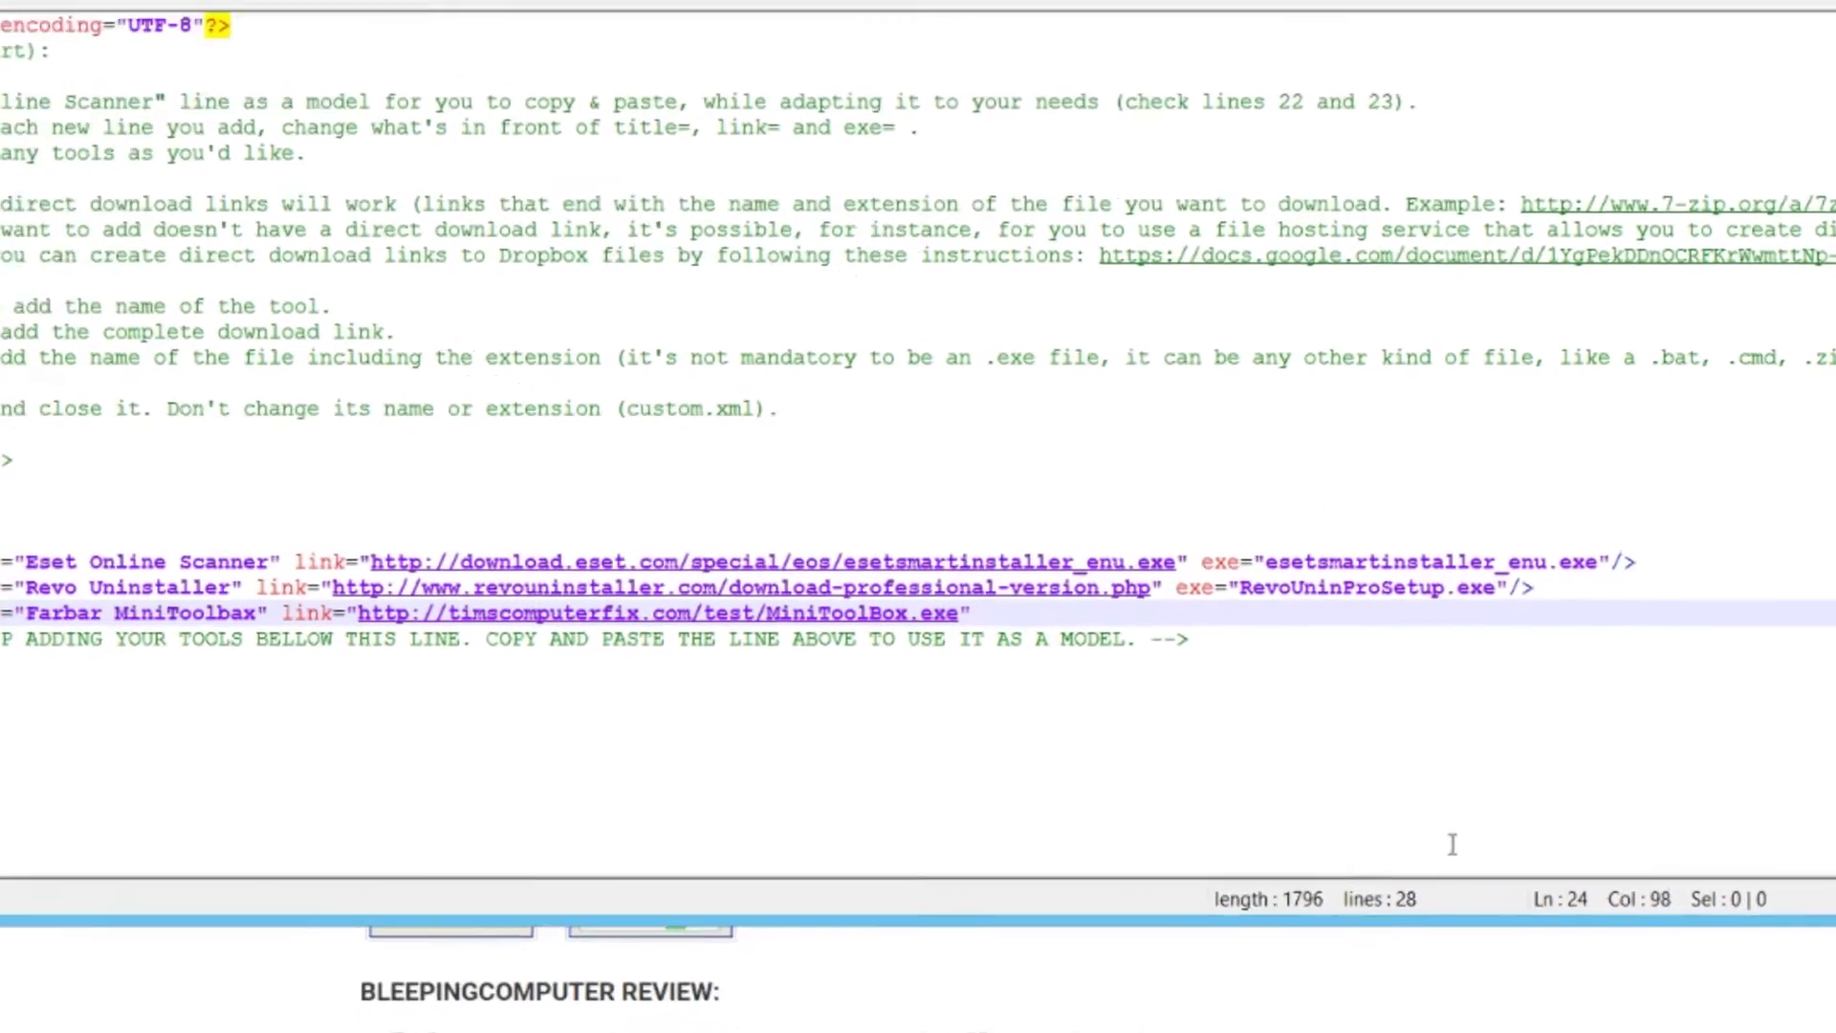
Finish the MiniToolbax entry with exe="MiniToolBox.exe"/>
text(exe" ex)
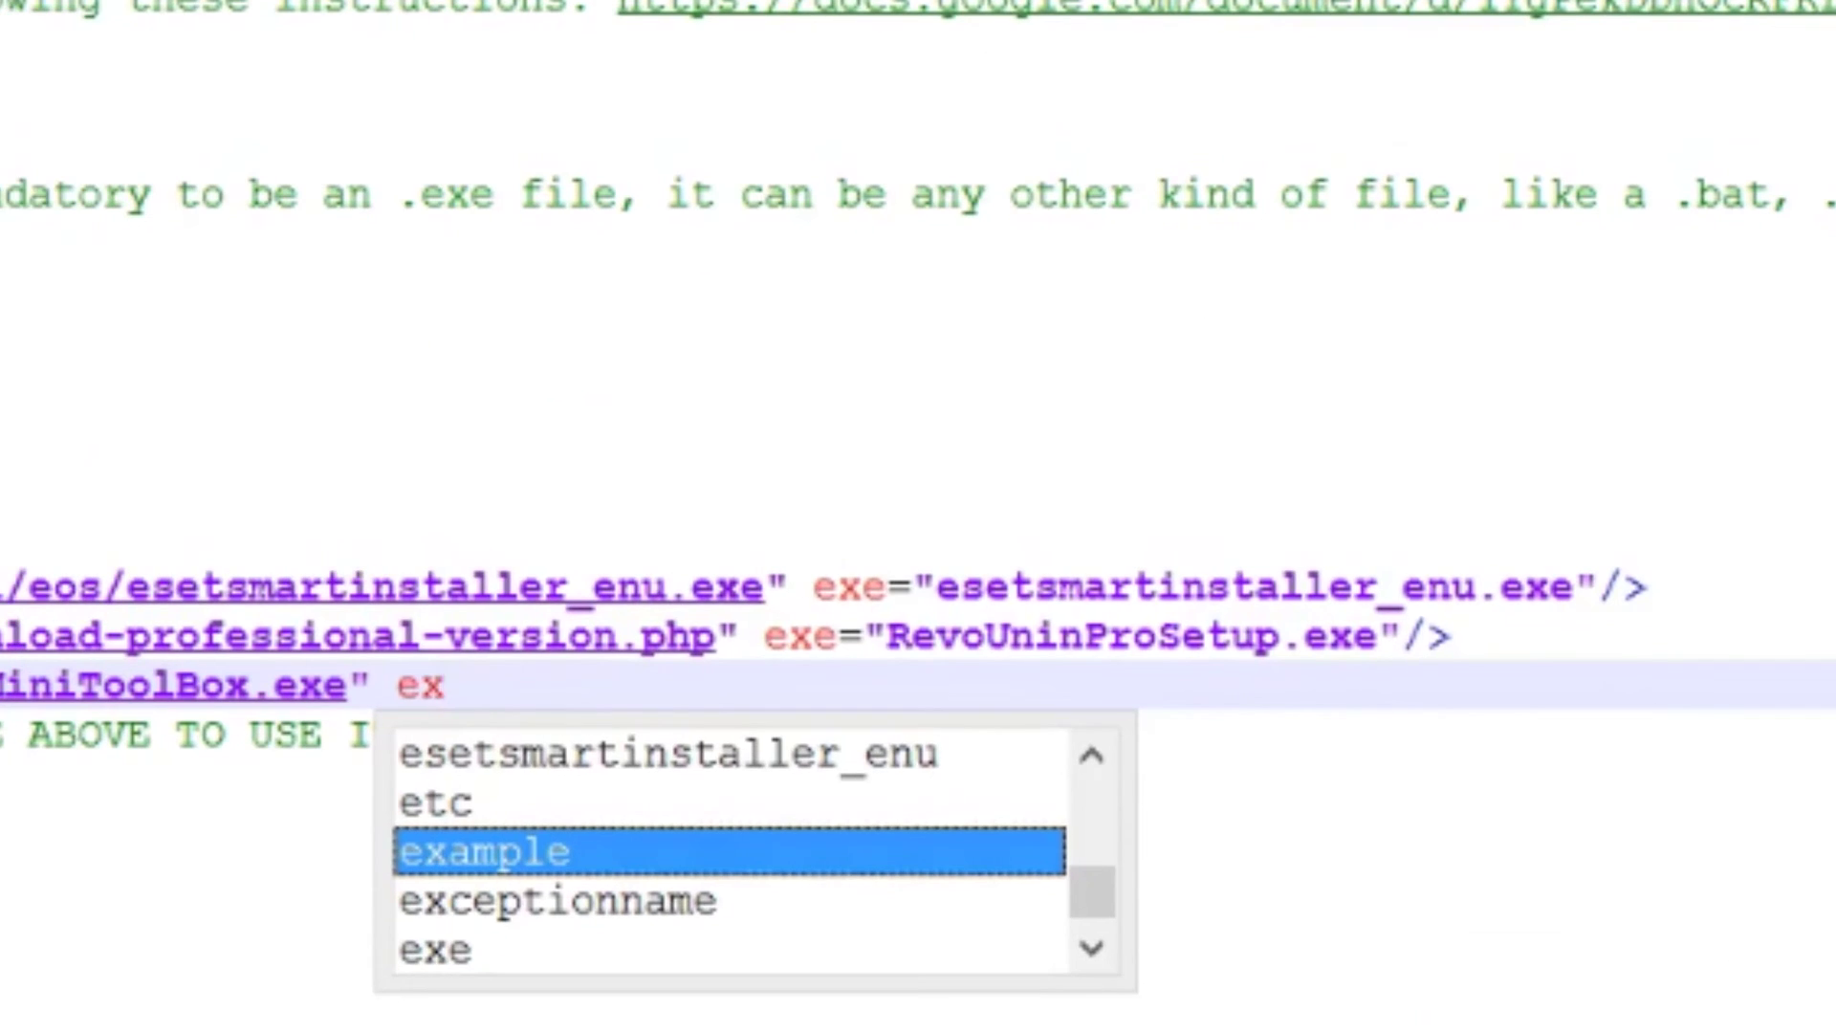
text(e)
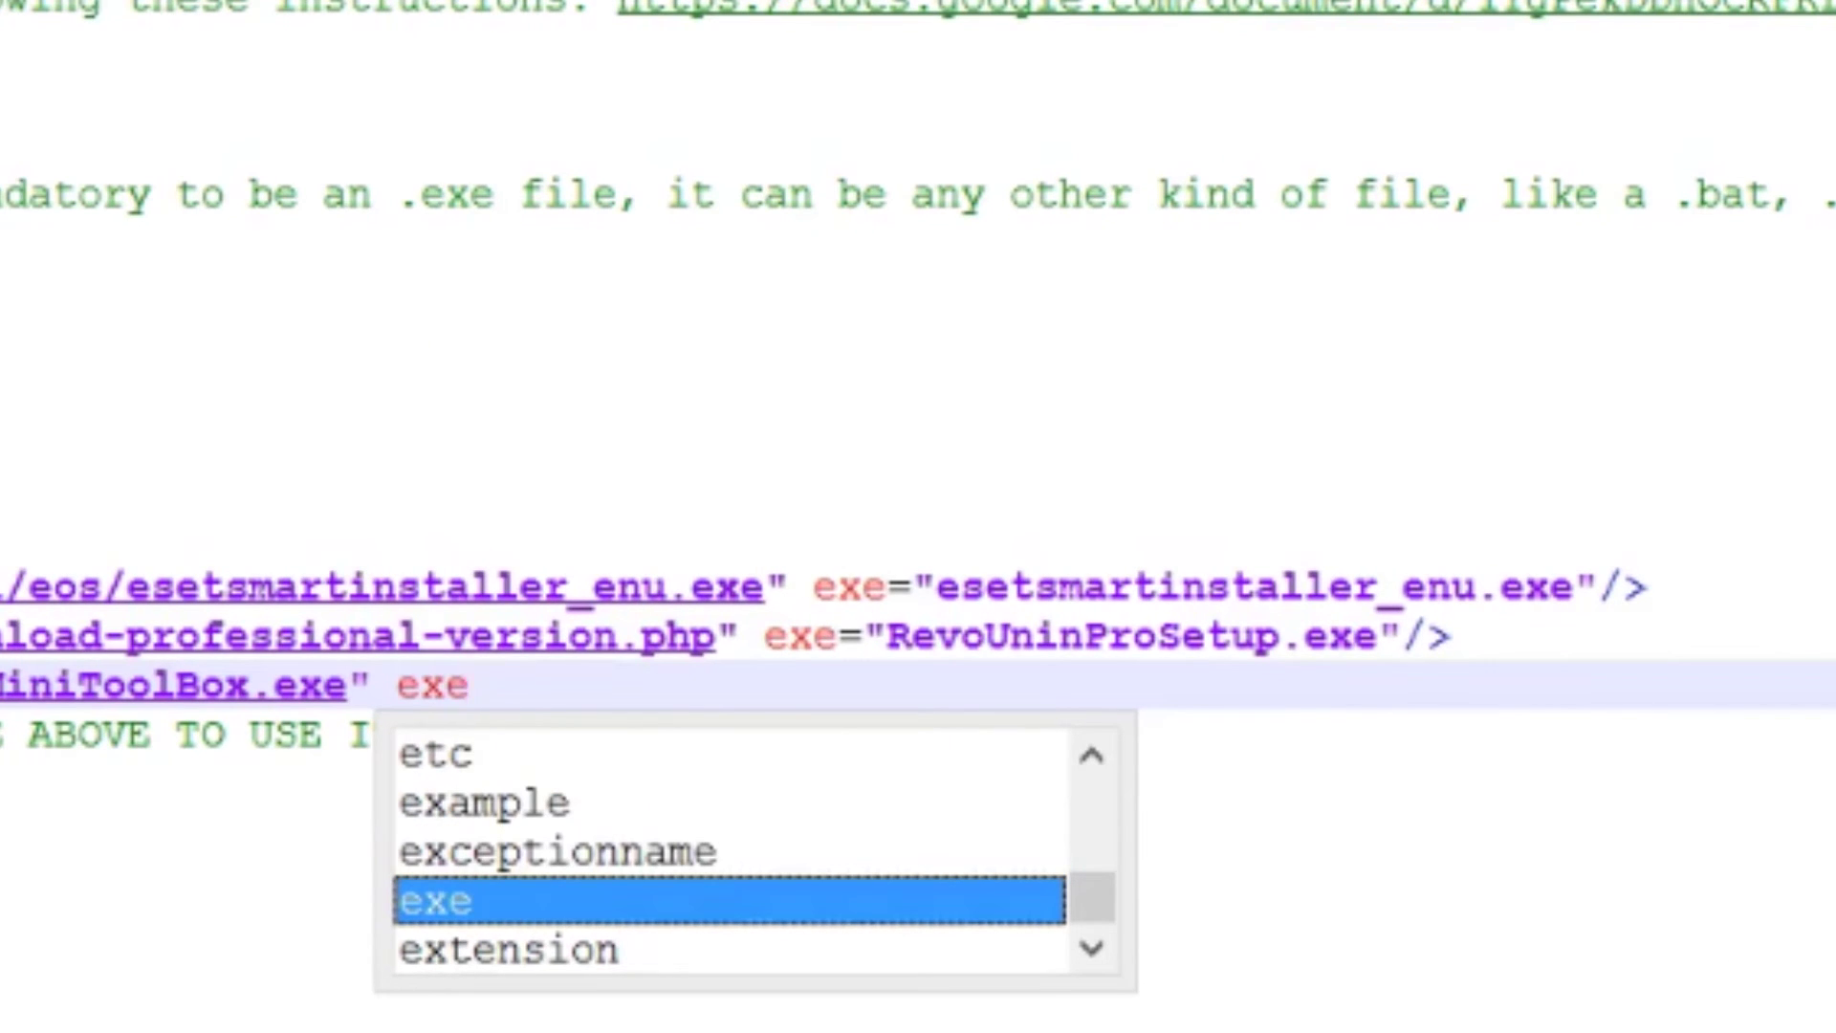
text(=)
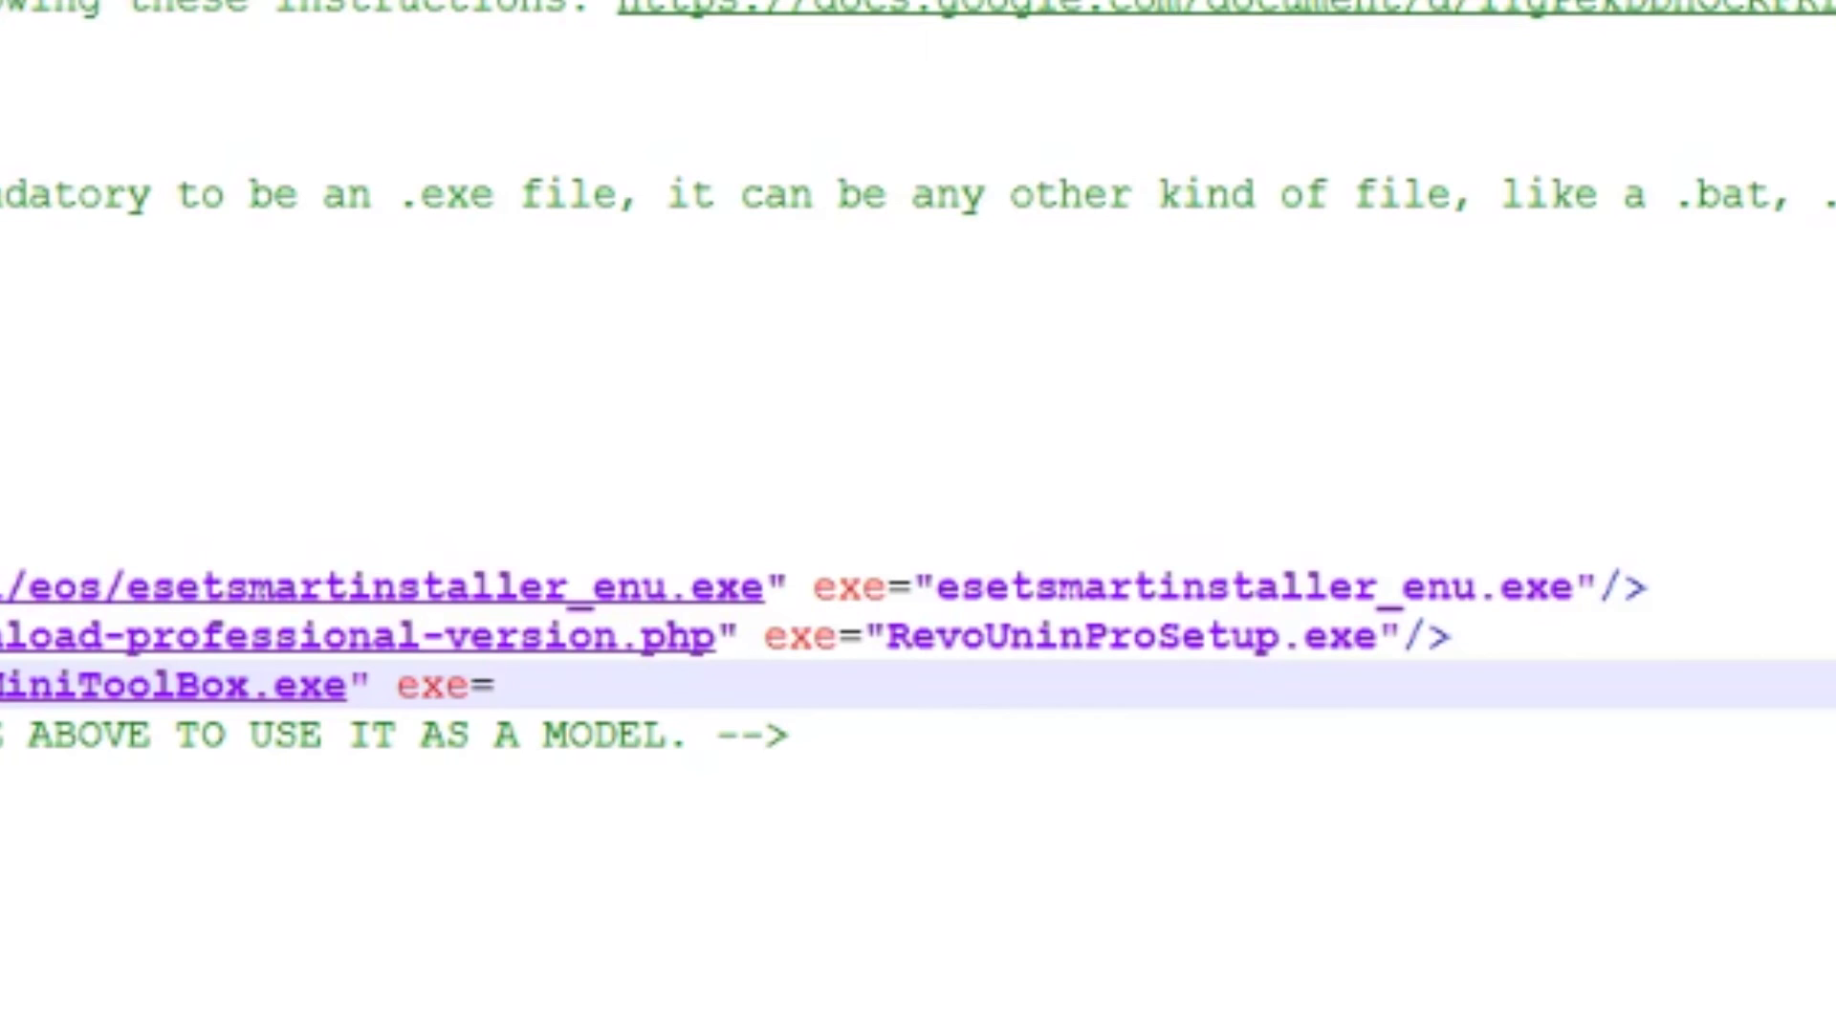
text("Mini)
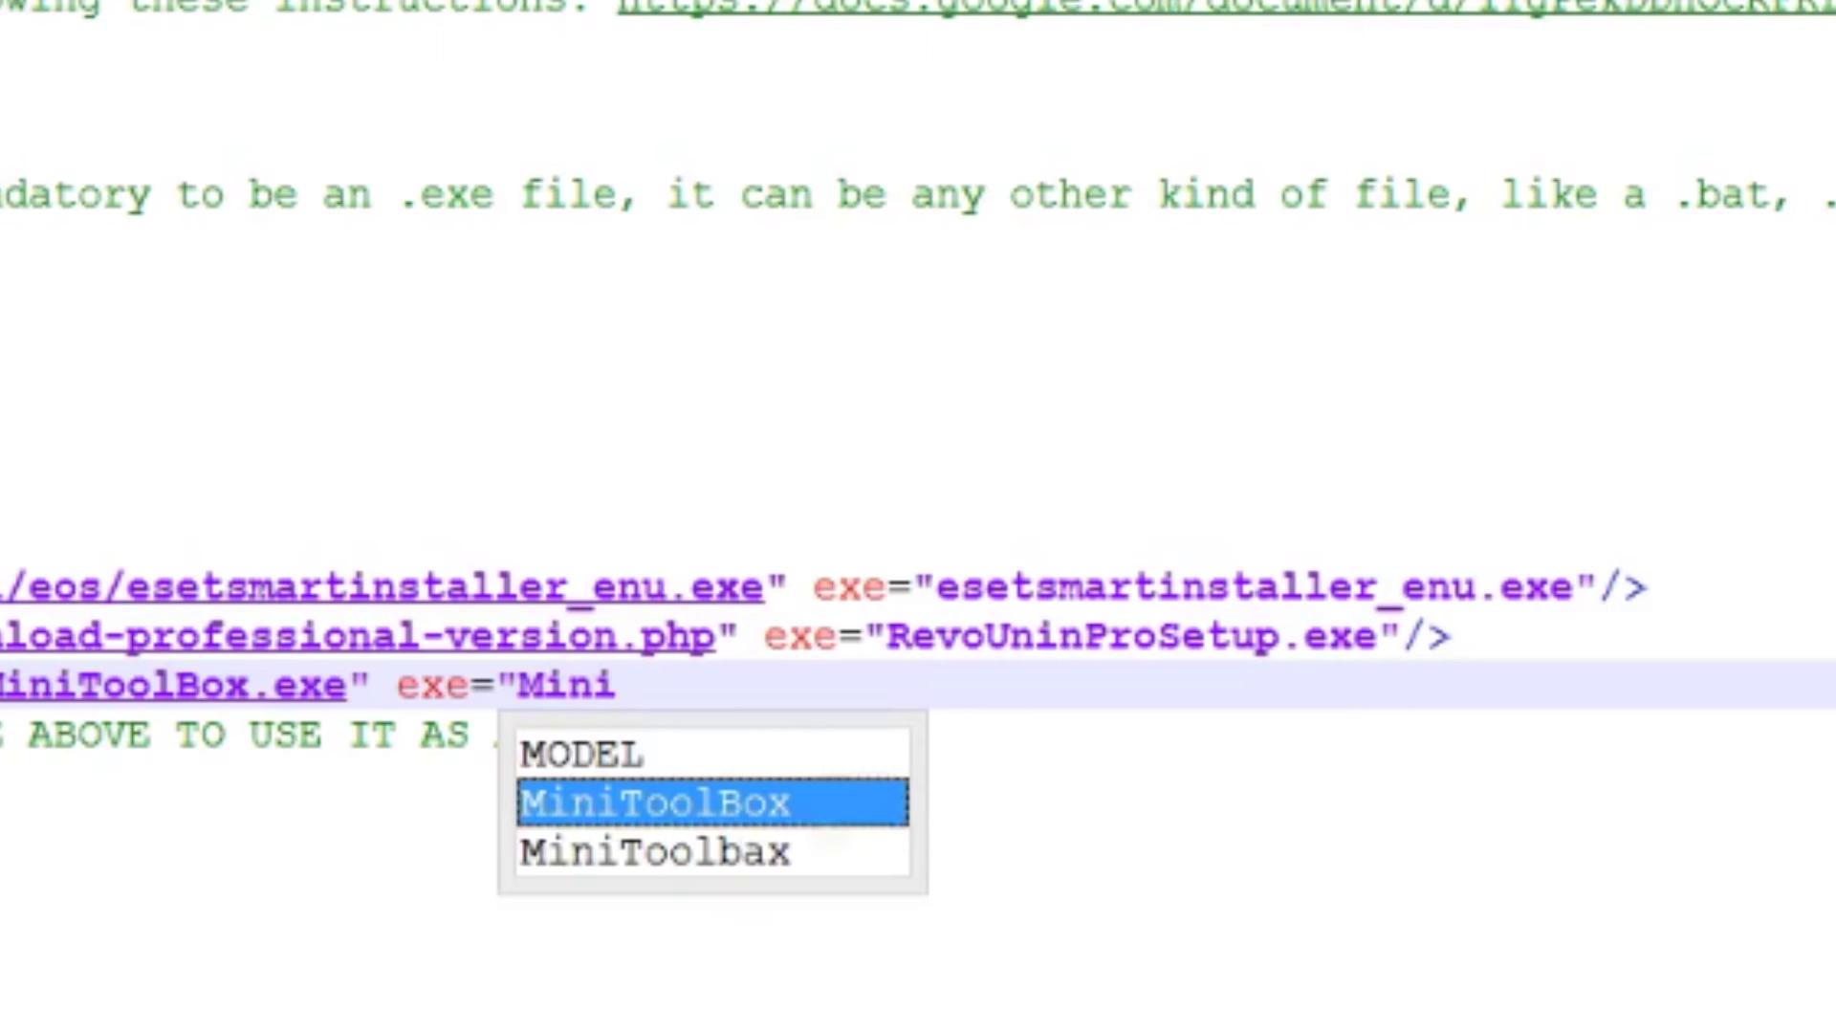
text(ToolBox.exe)
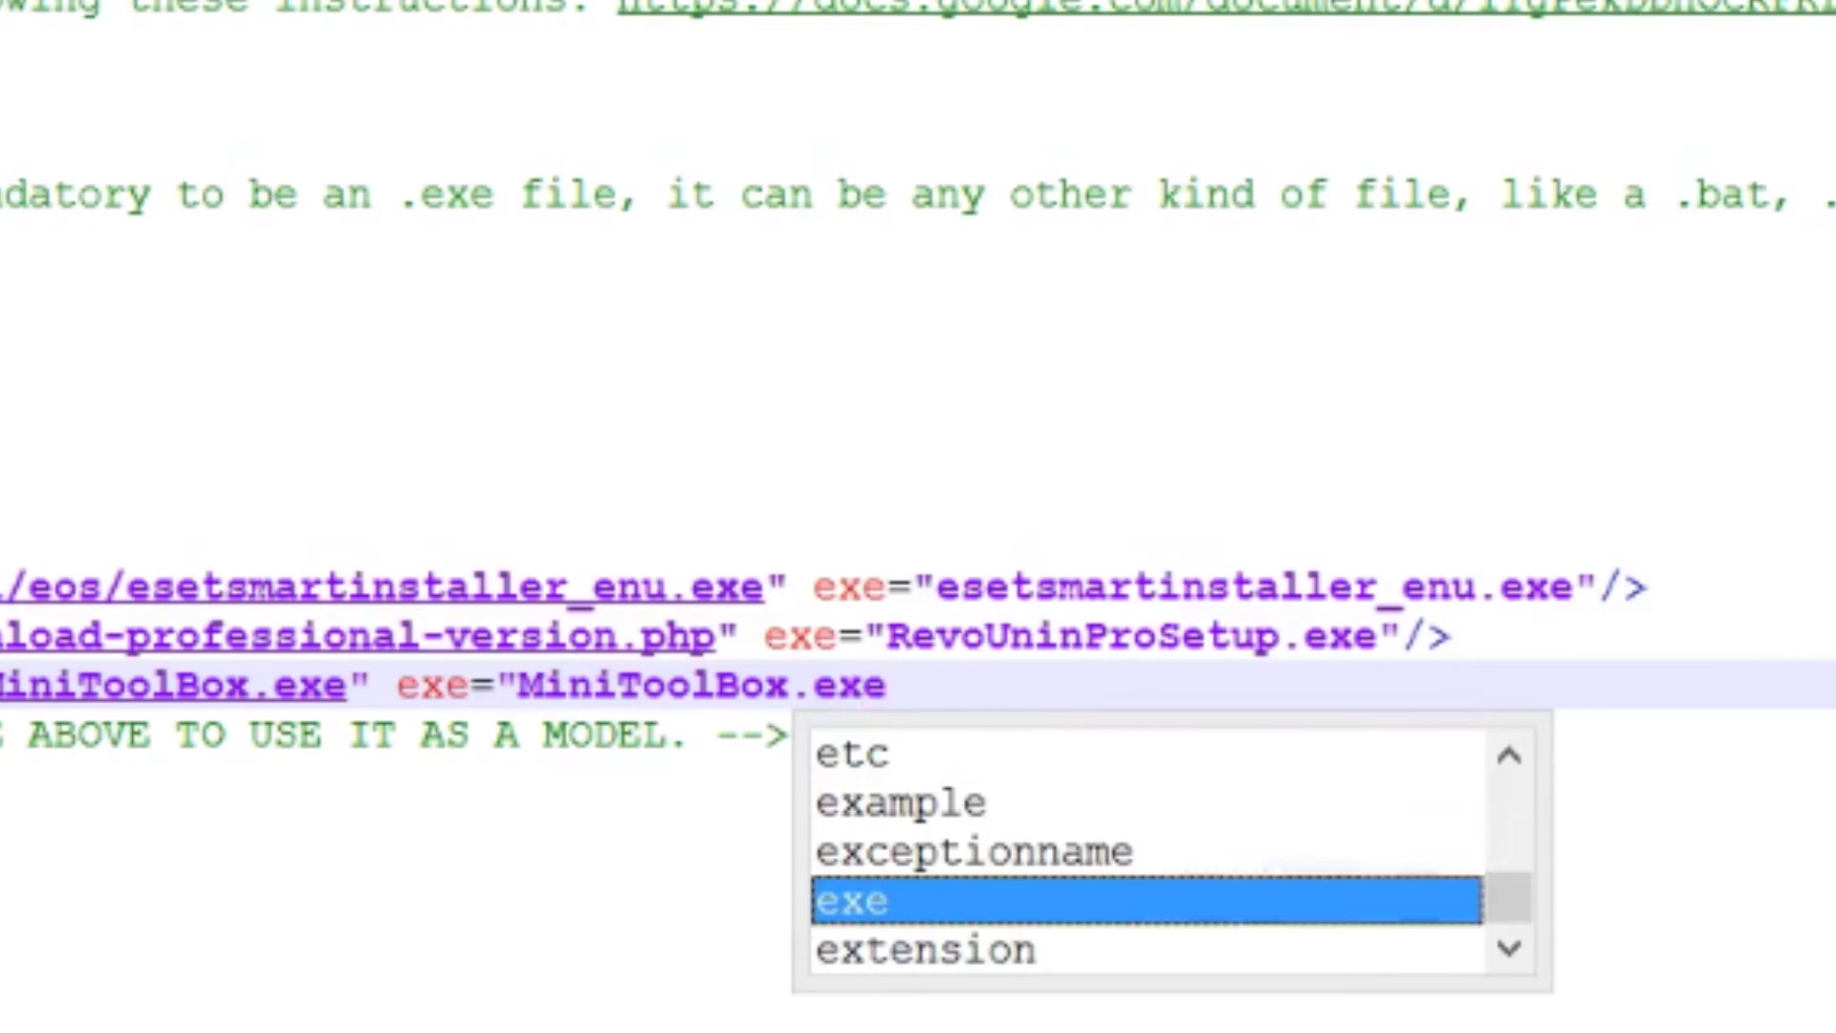
text("/)
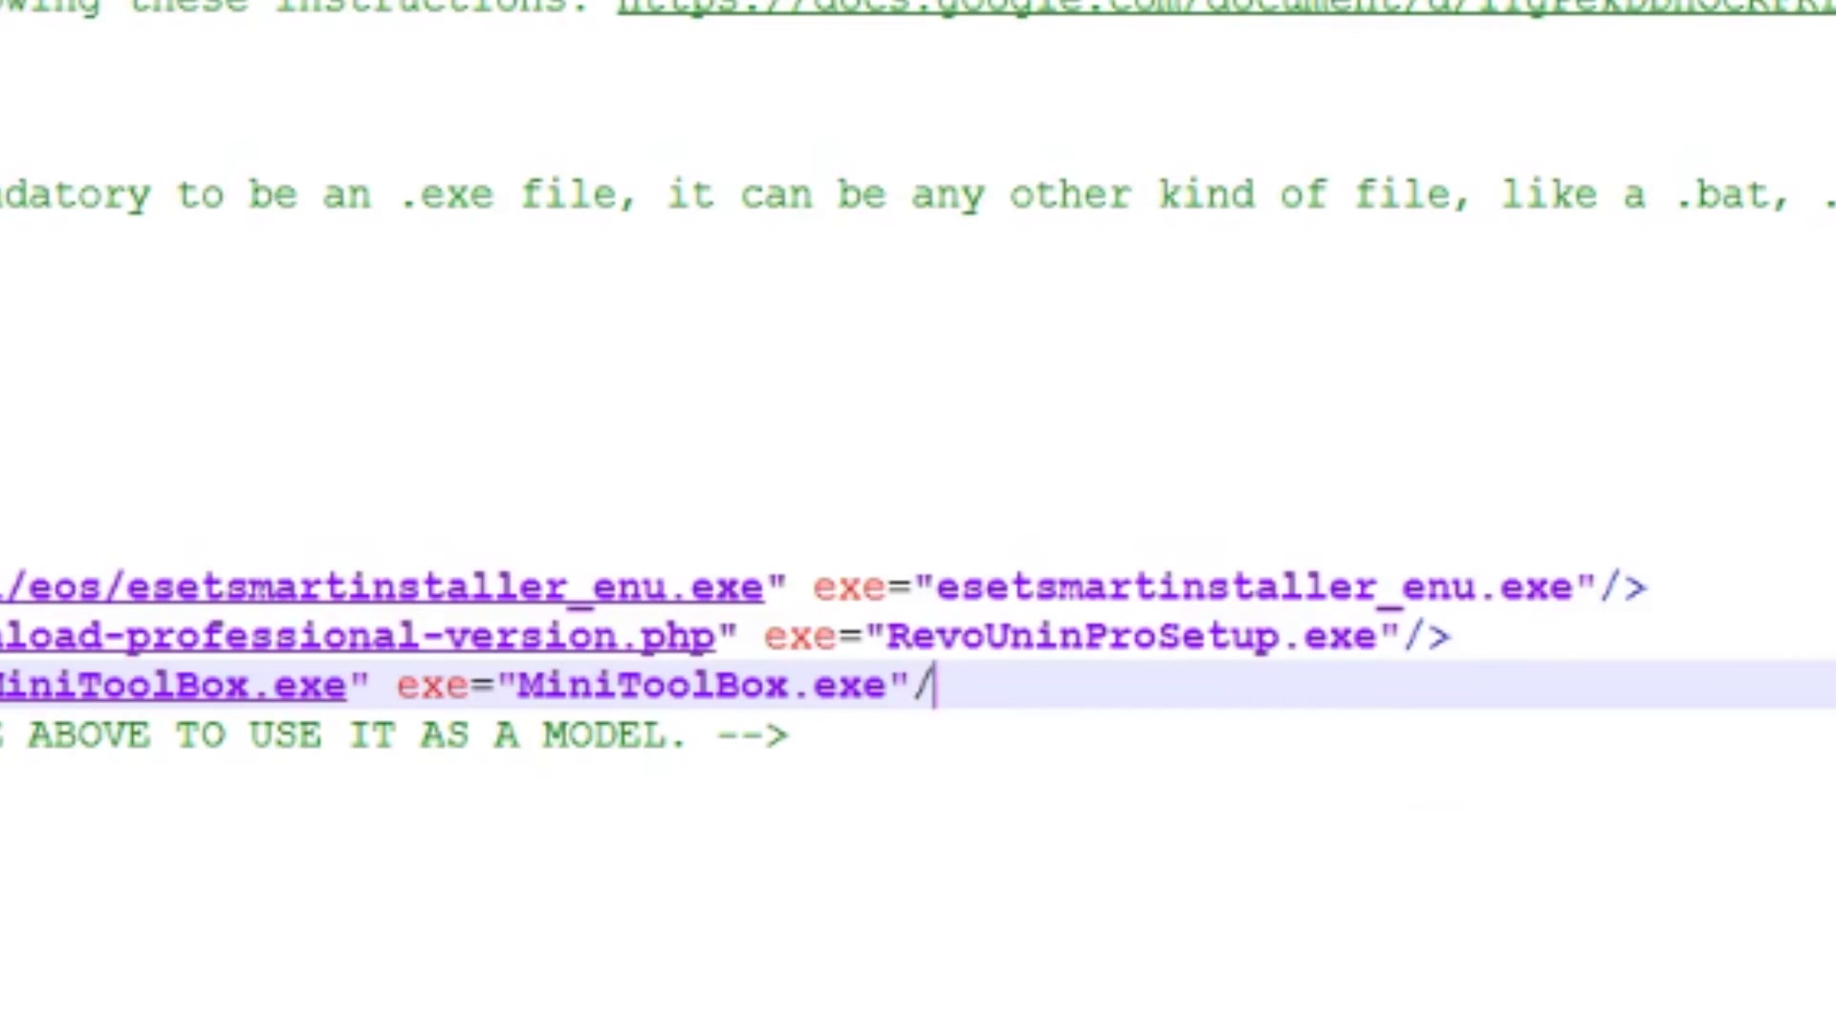
text(>)
Add a blank line below the MiniToolbax entry and review the Never10 page in Chrome
key(Return)
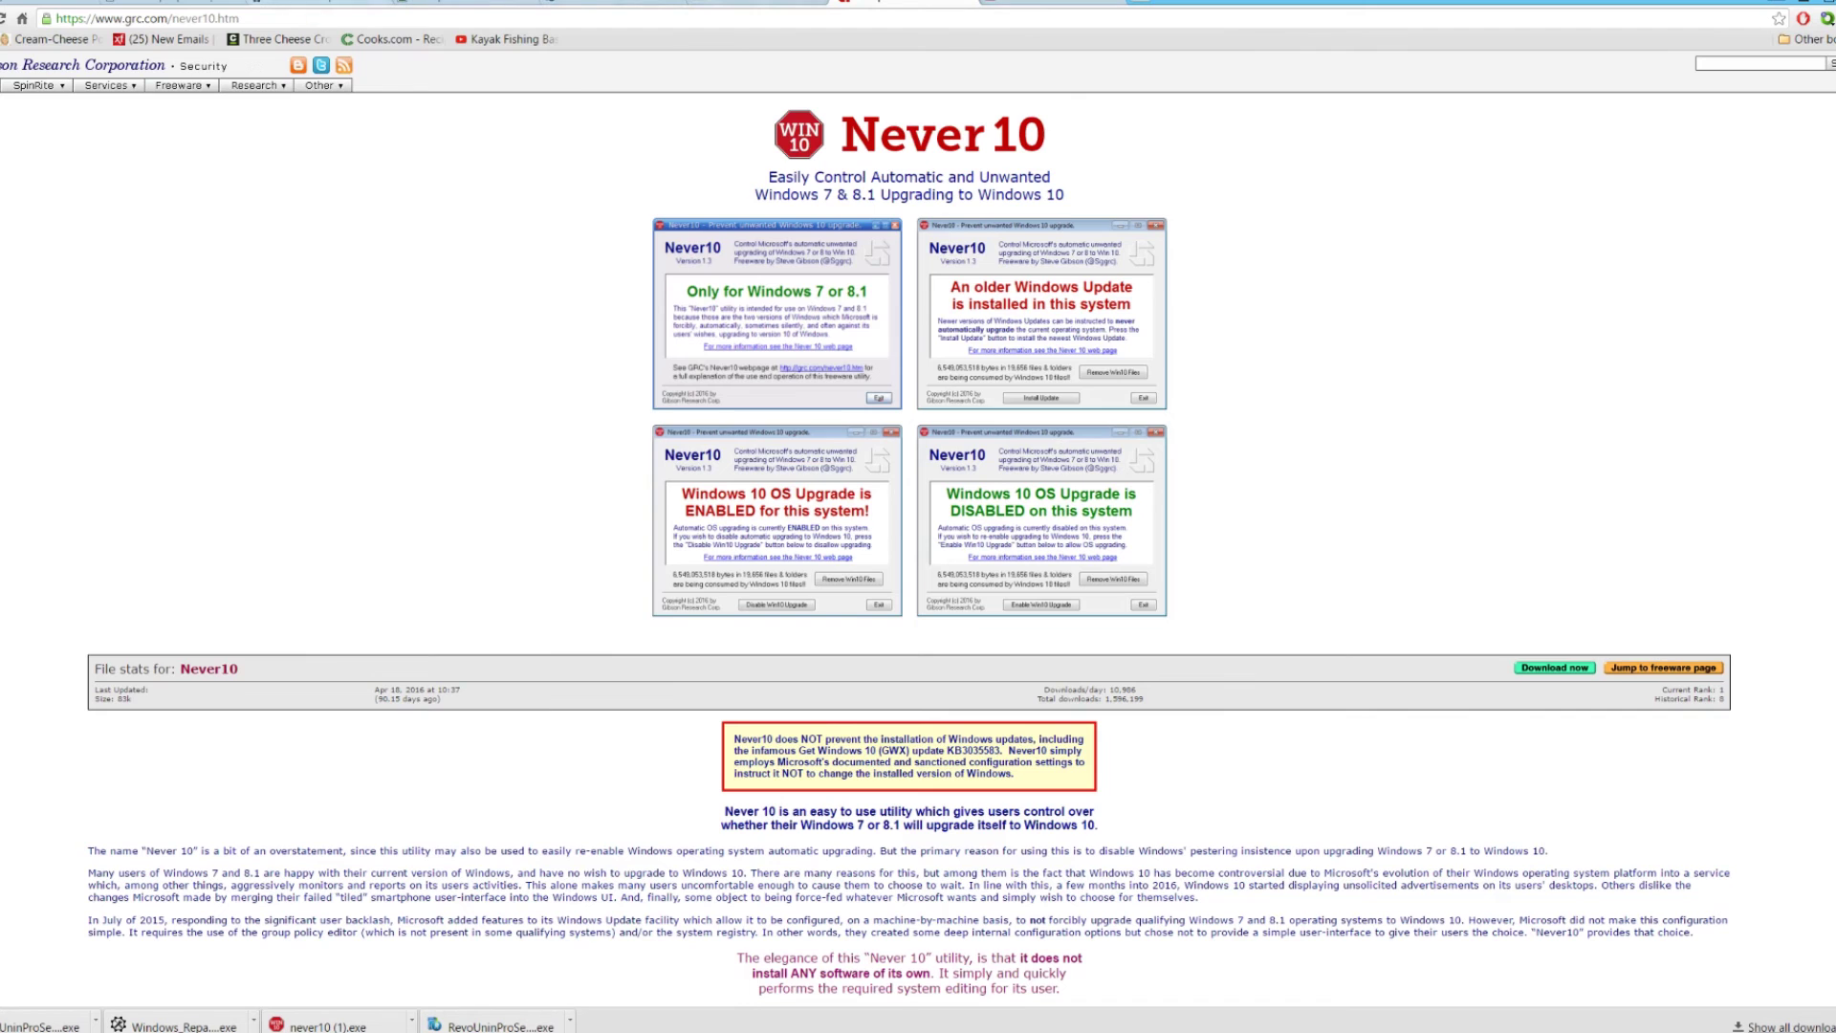
click(277, 2)
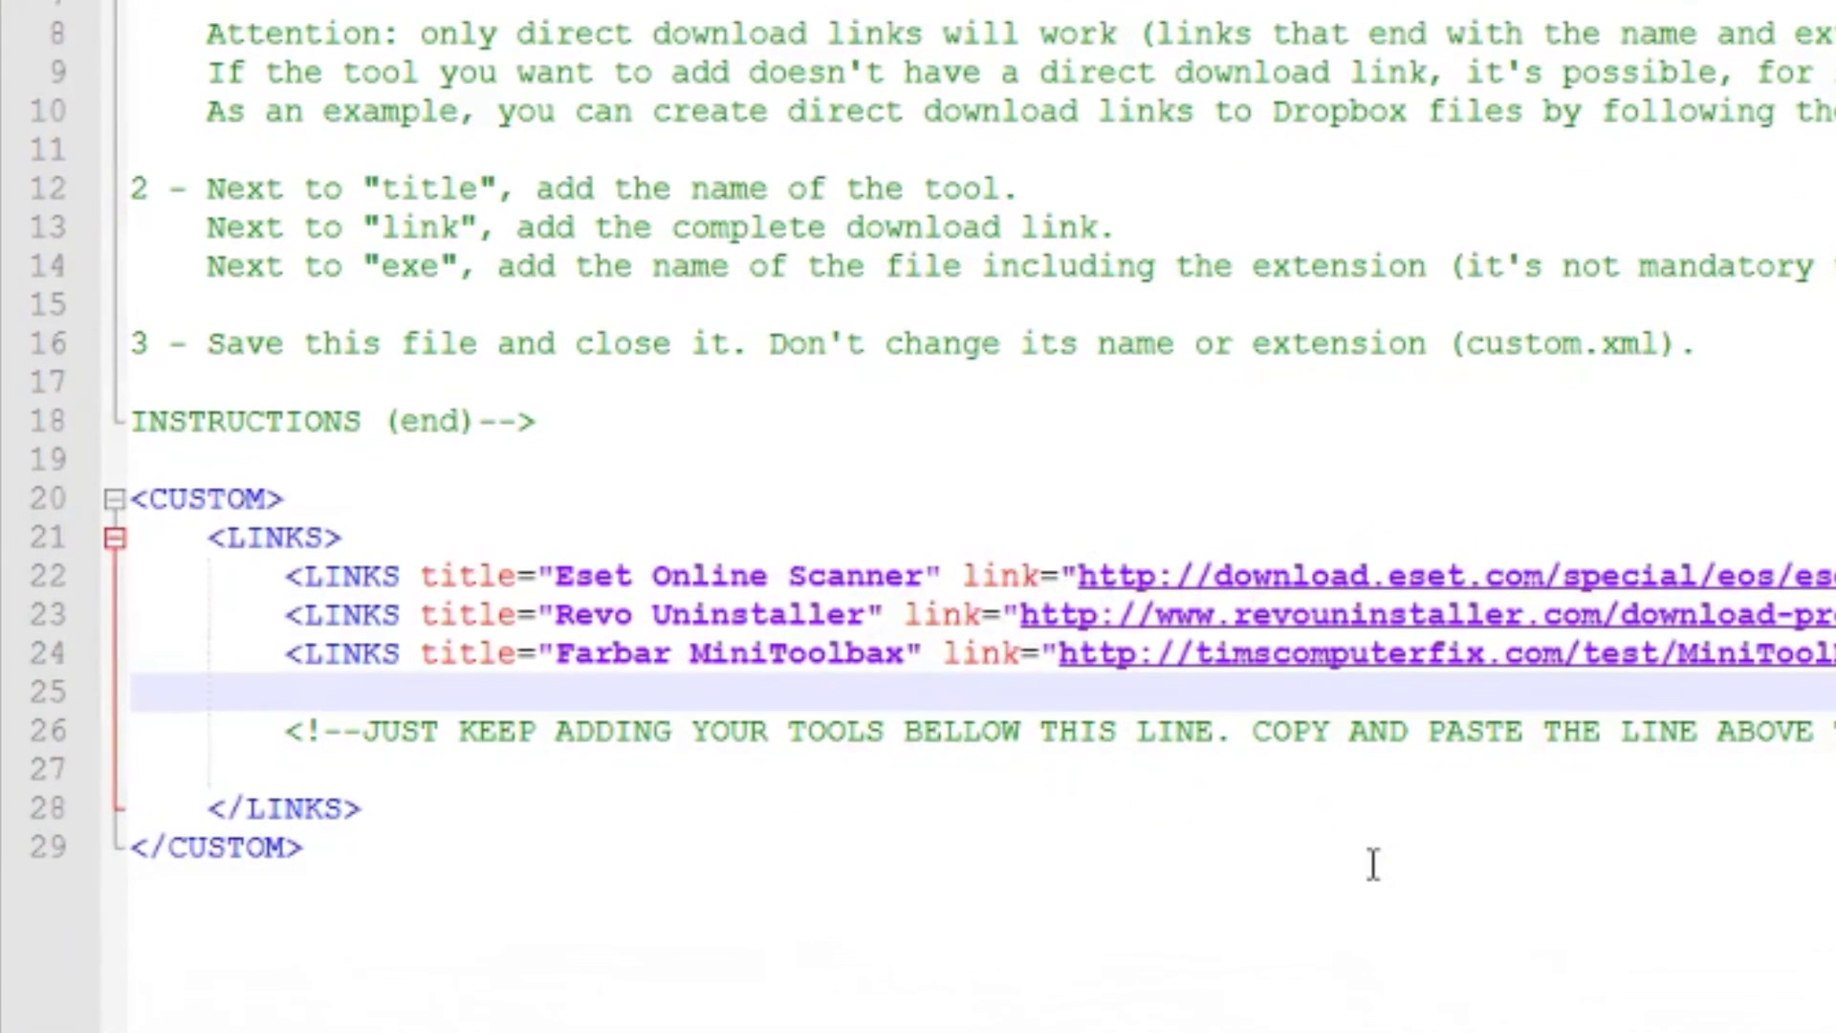
Begin a LINKS entry titled with the author's name and Never10, linking to test/Never10.exe
text(LINK)
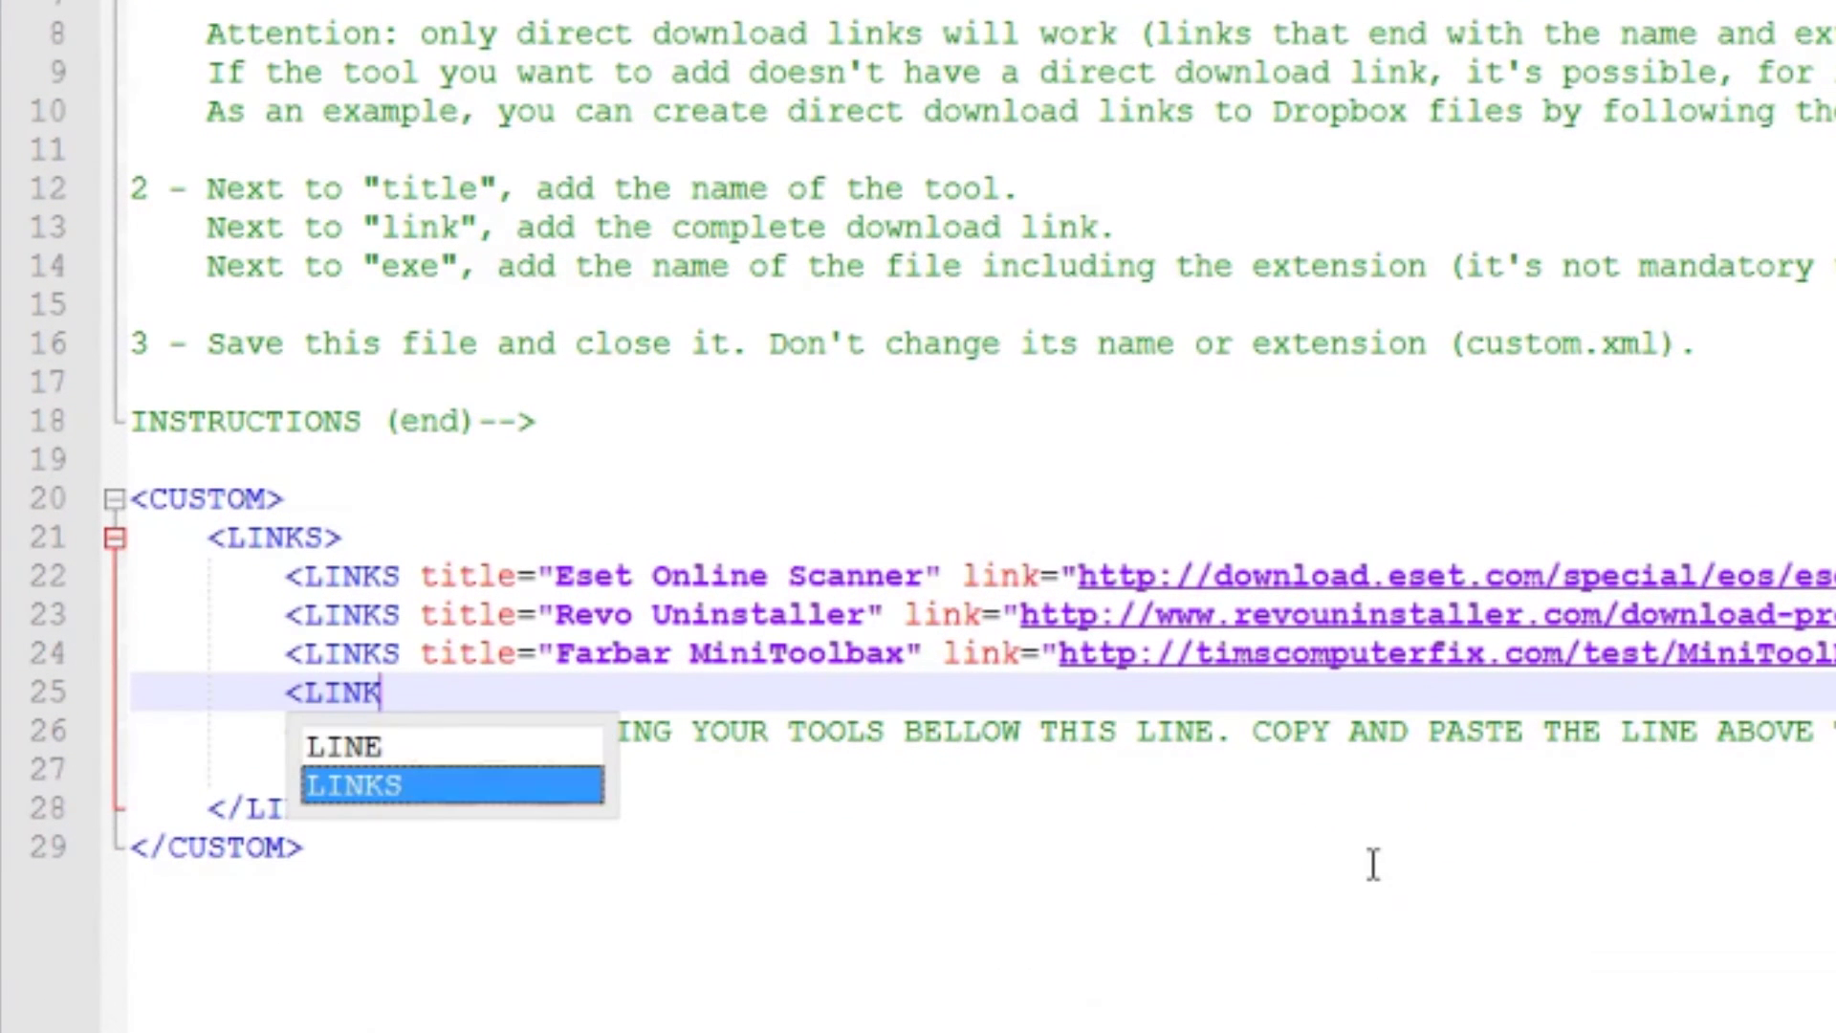
text(S)
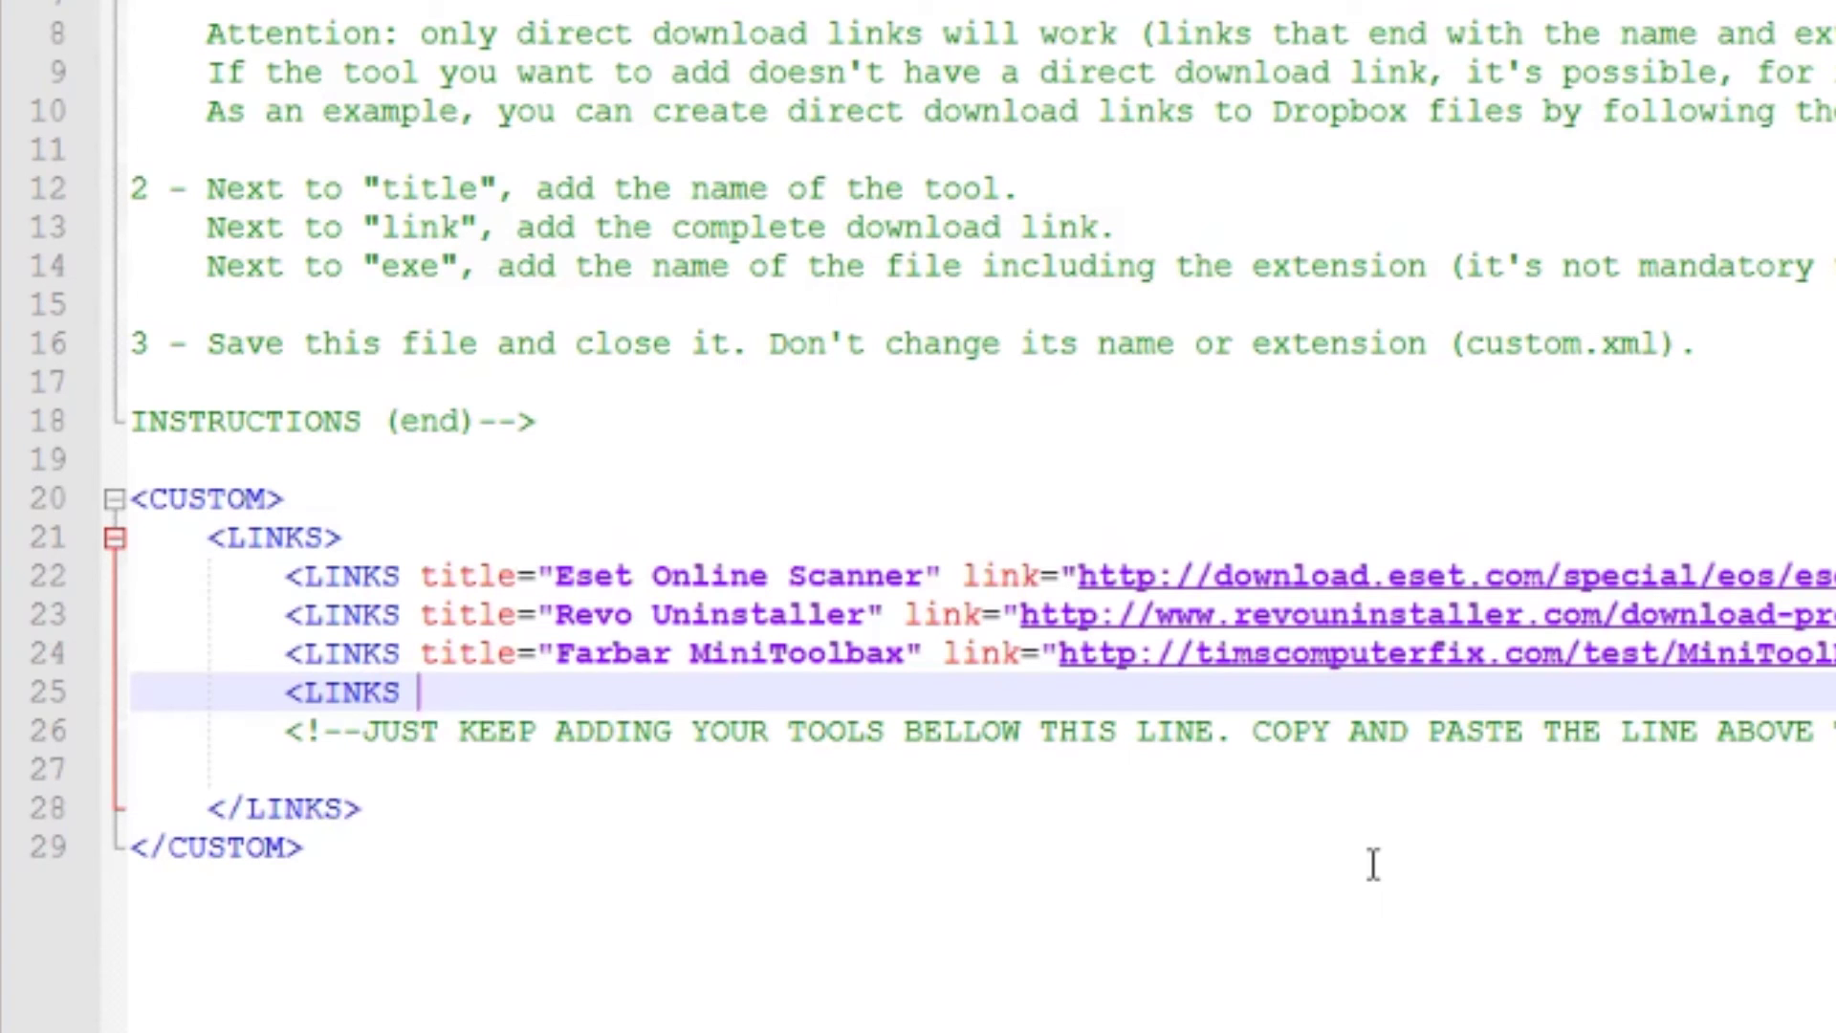
text( tit)
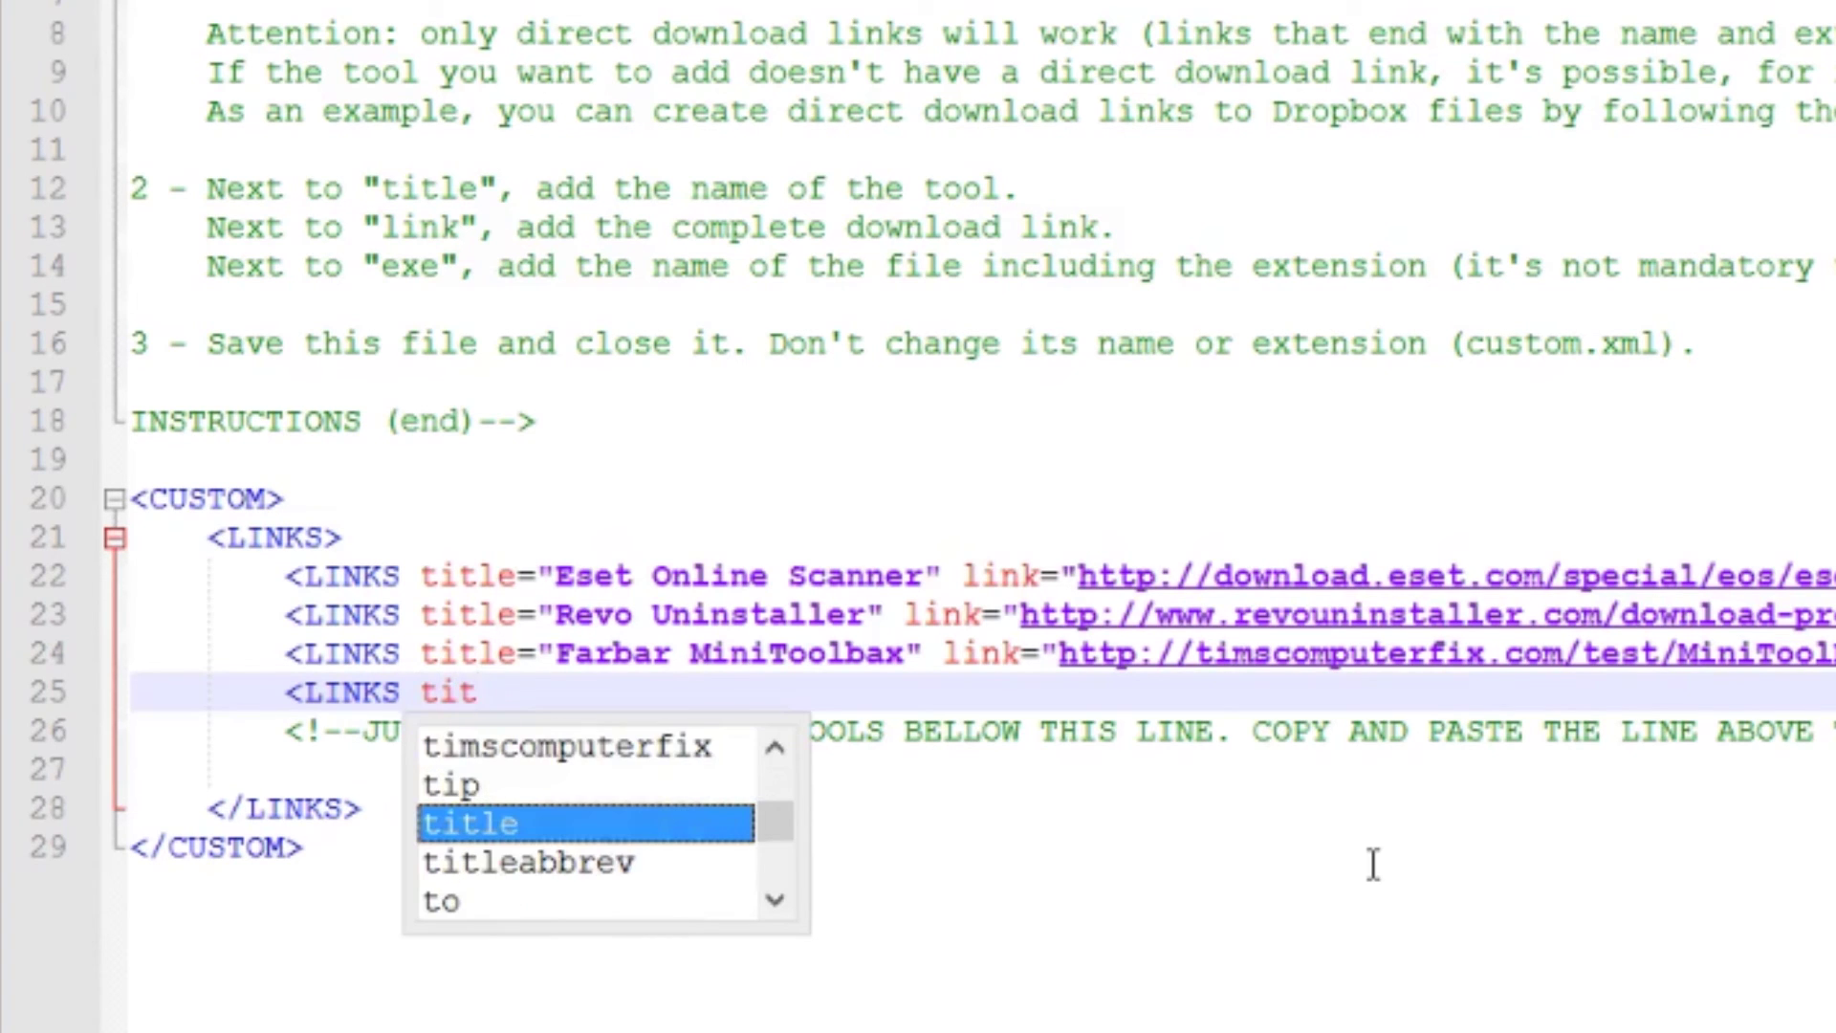
text(lr)
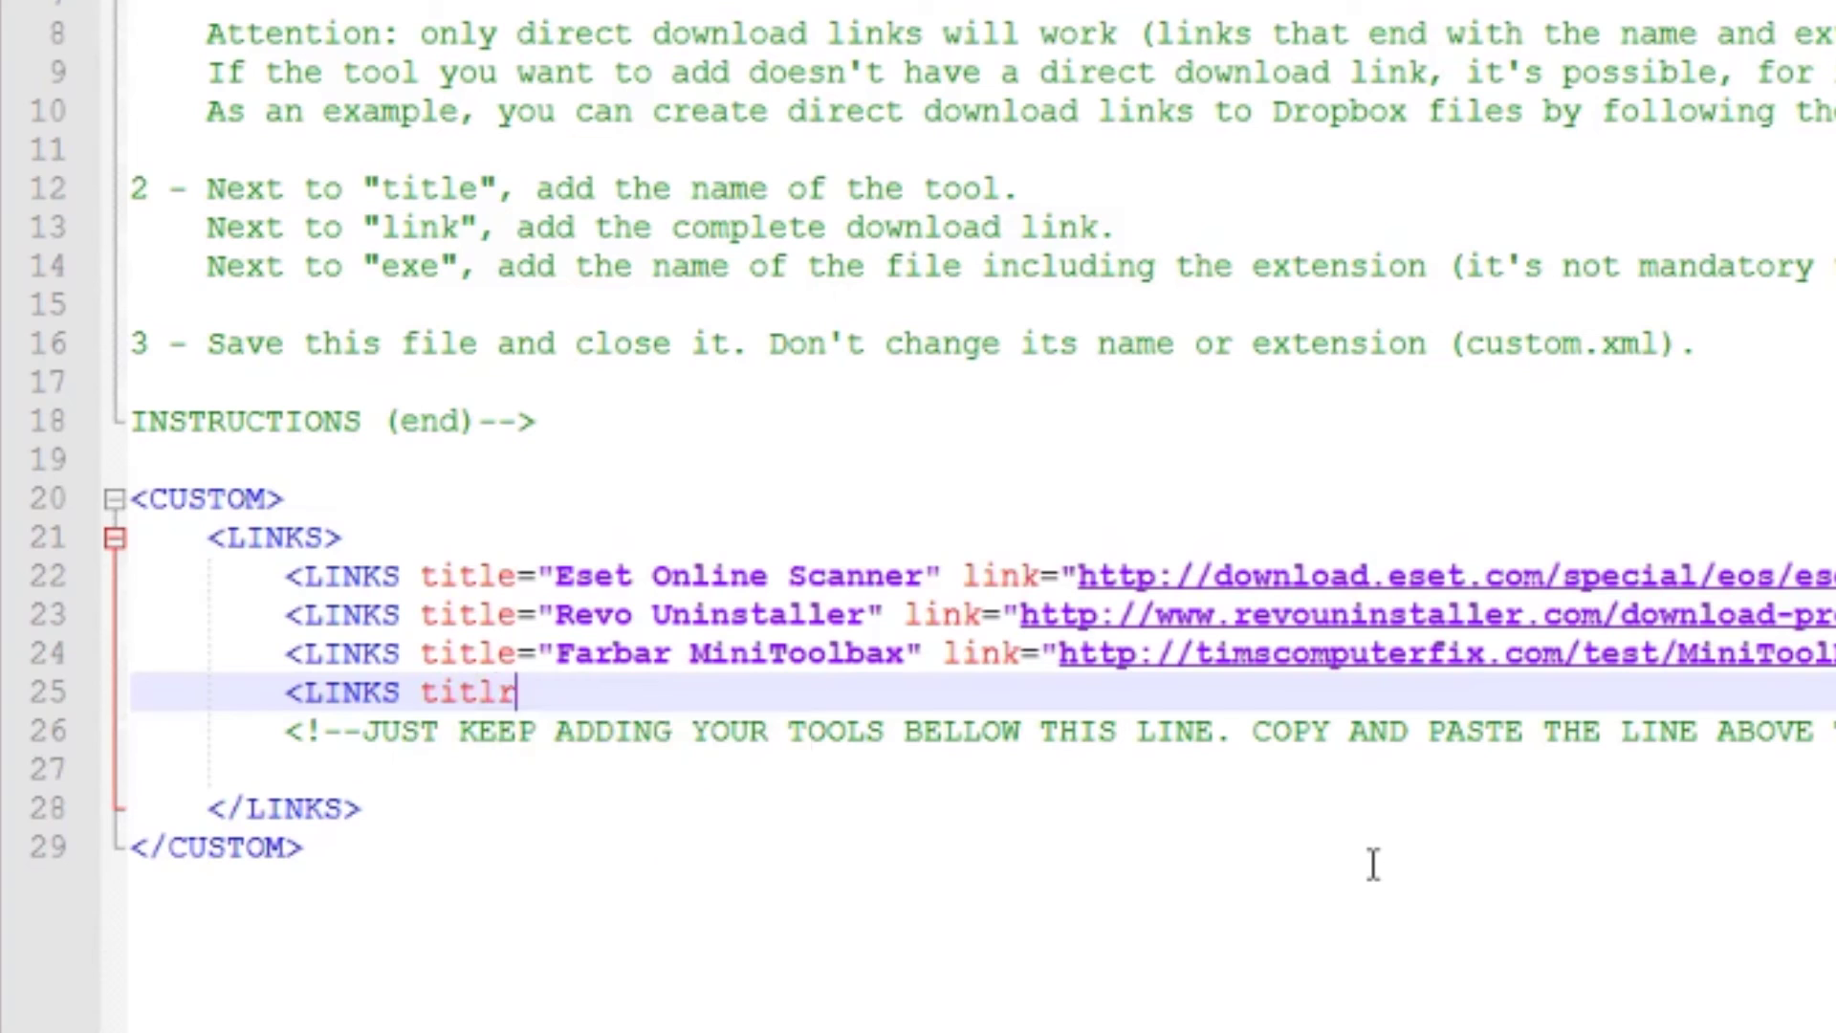
key(BackSpace)
text(e)
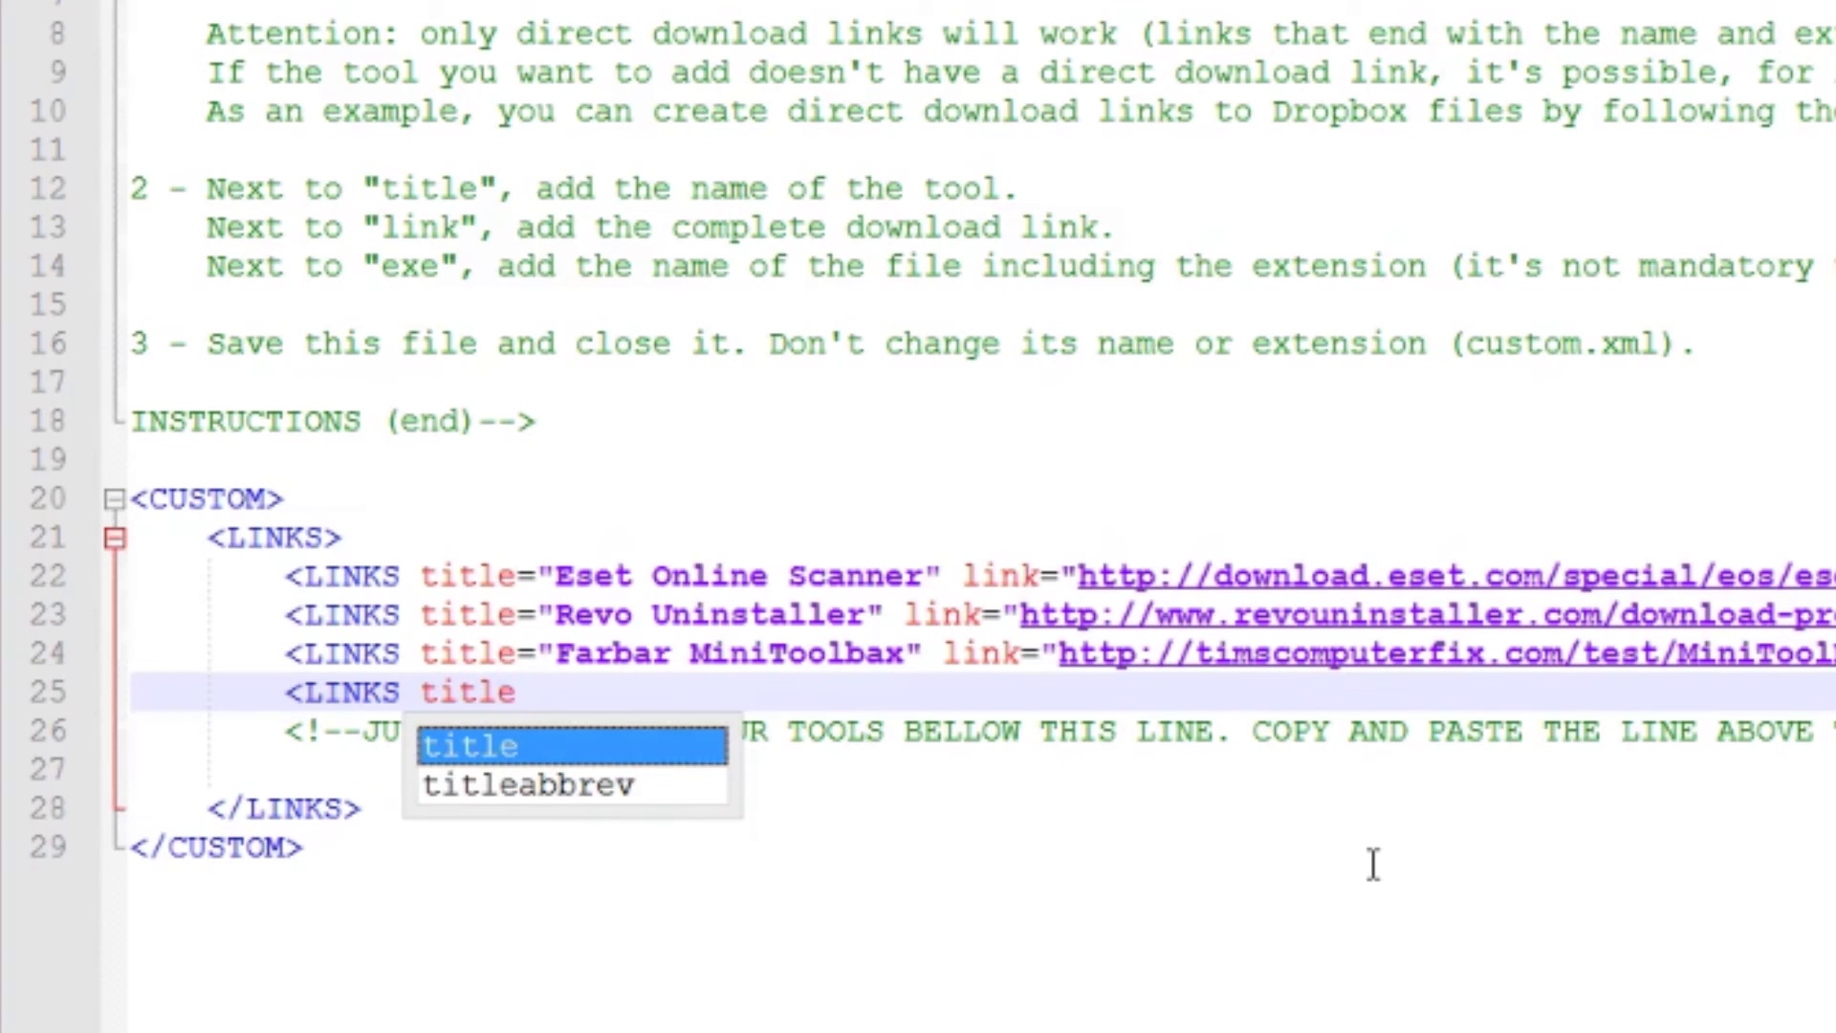
text(=)
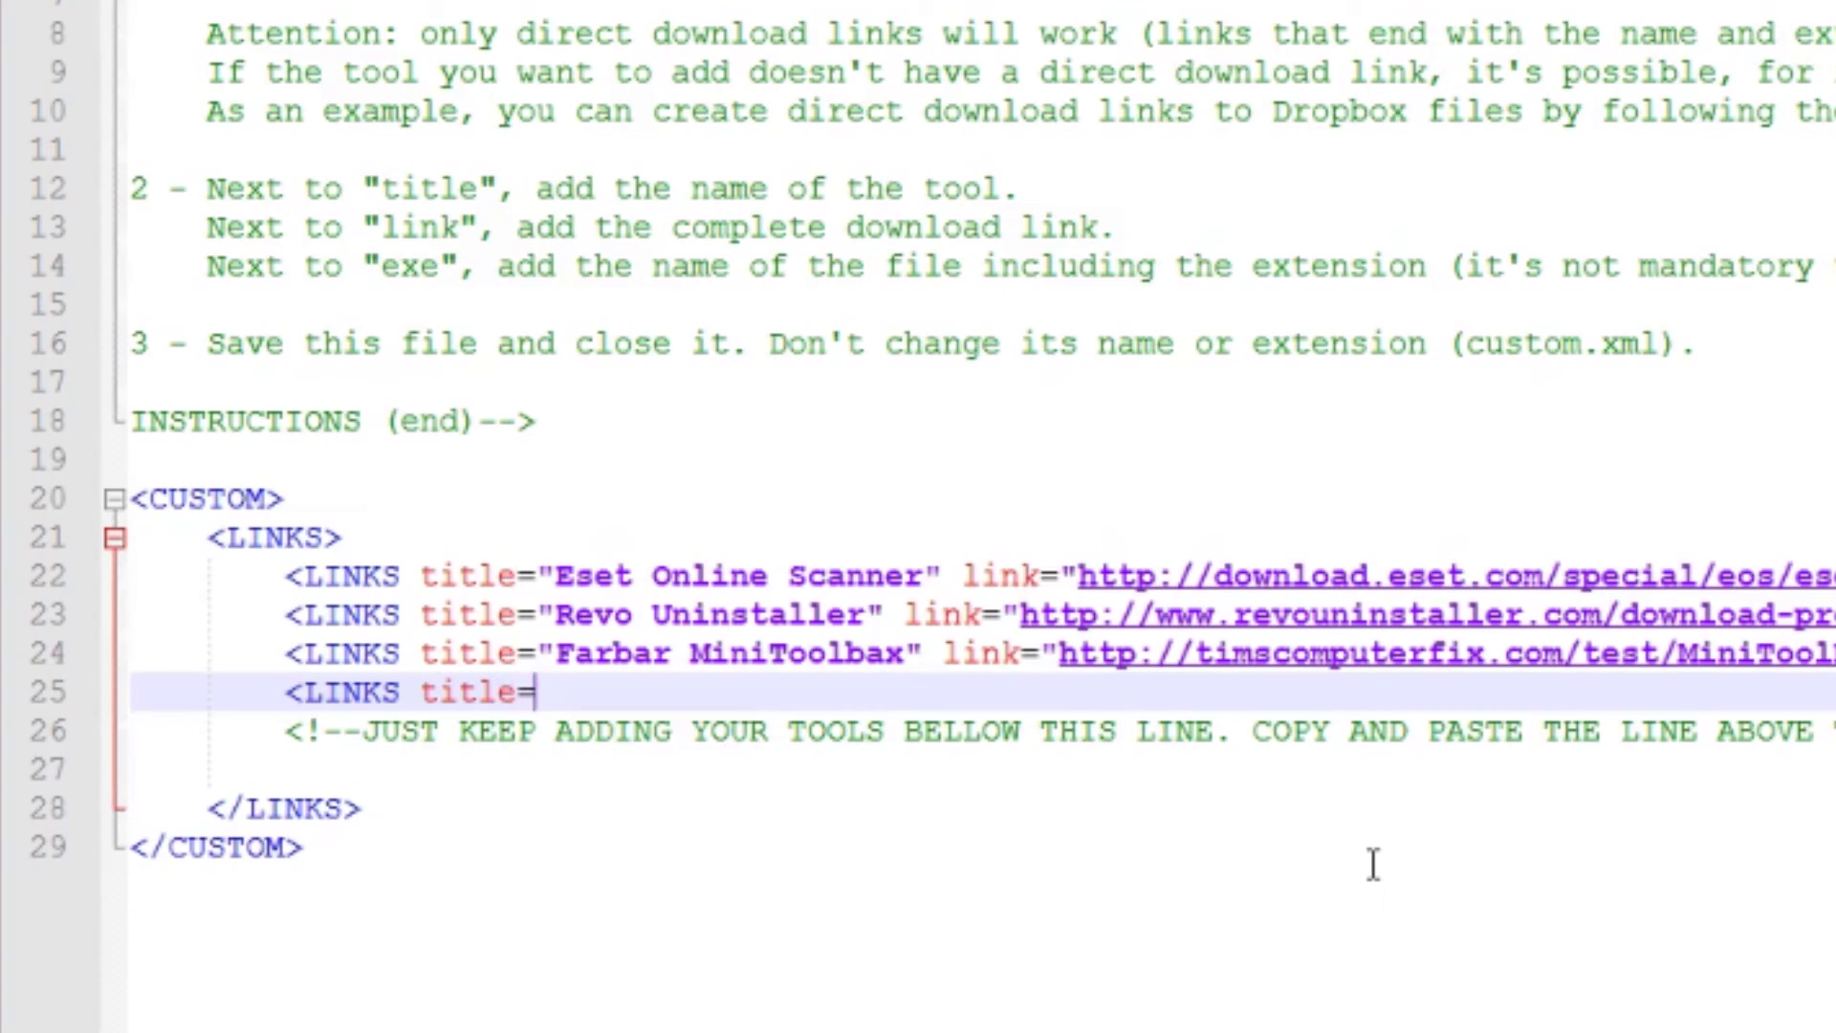
text("Steve )
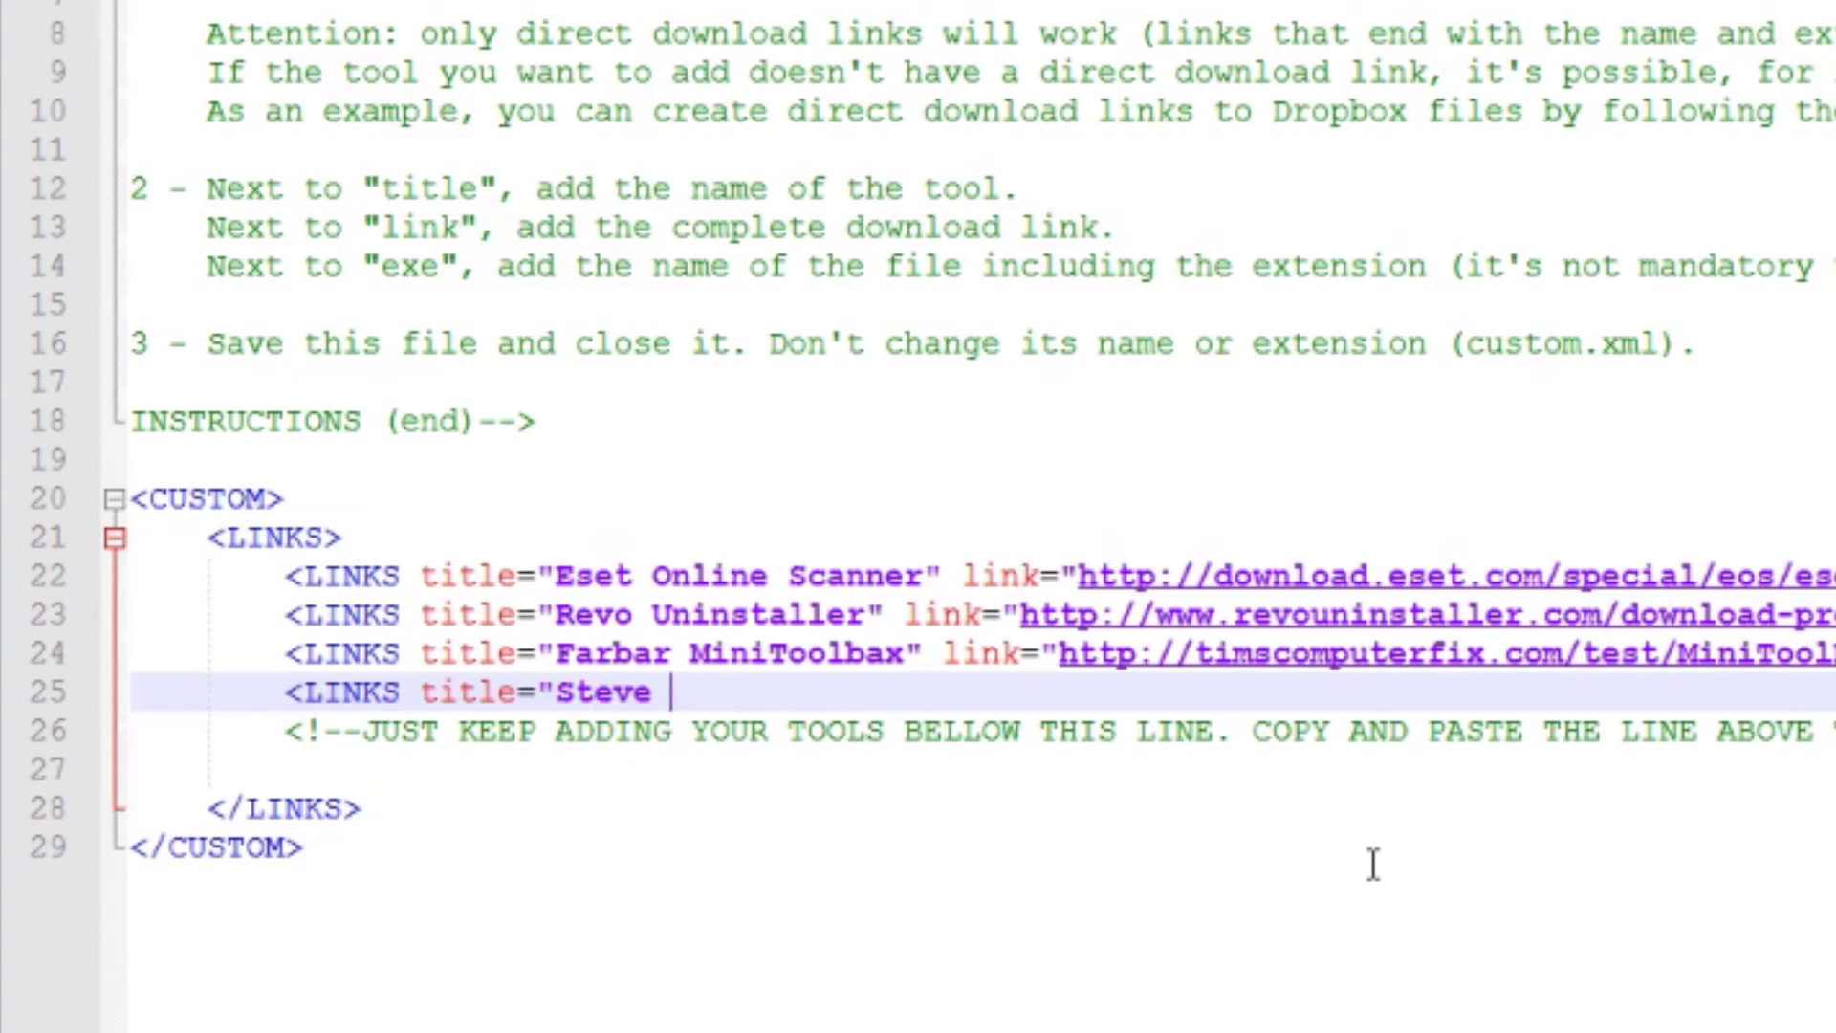
text(H)
key(BackSpace)
text(Gibson )
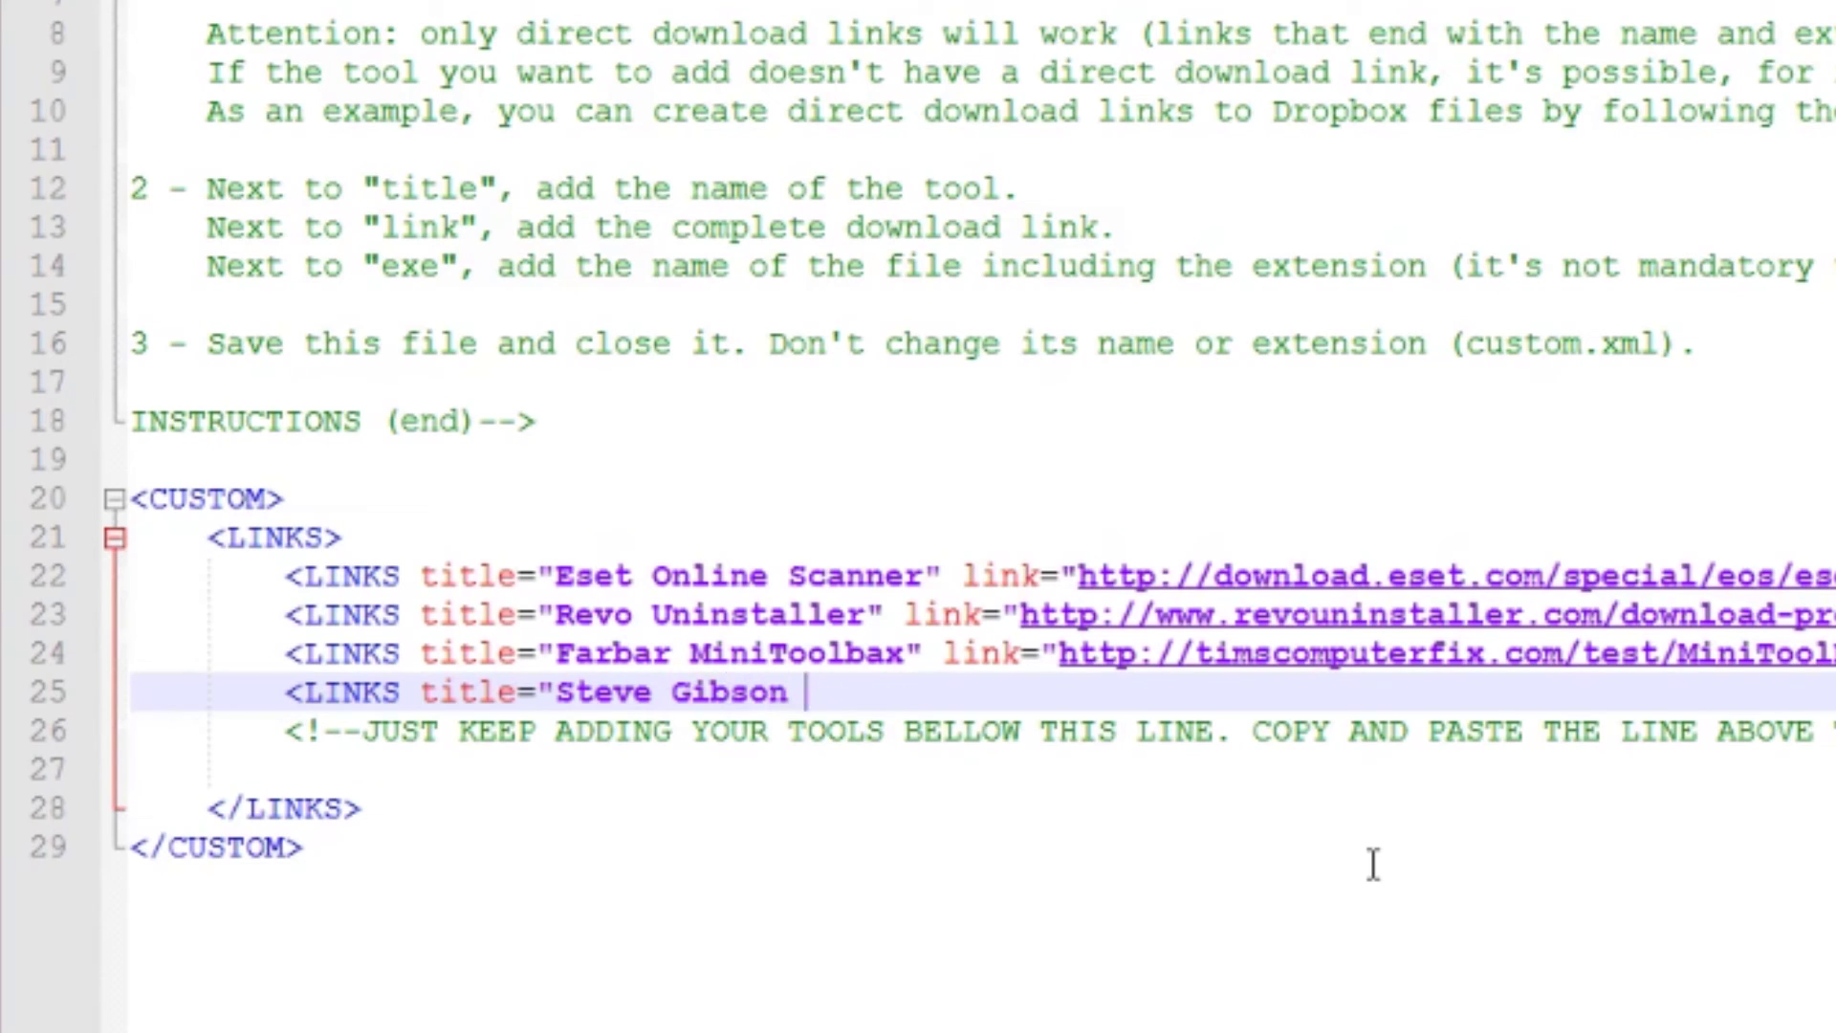
text(N)
text(ver)
key(BackSpace)
key(BackSpace)
key(BackSpace)
text(ever)
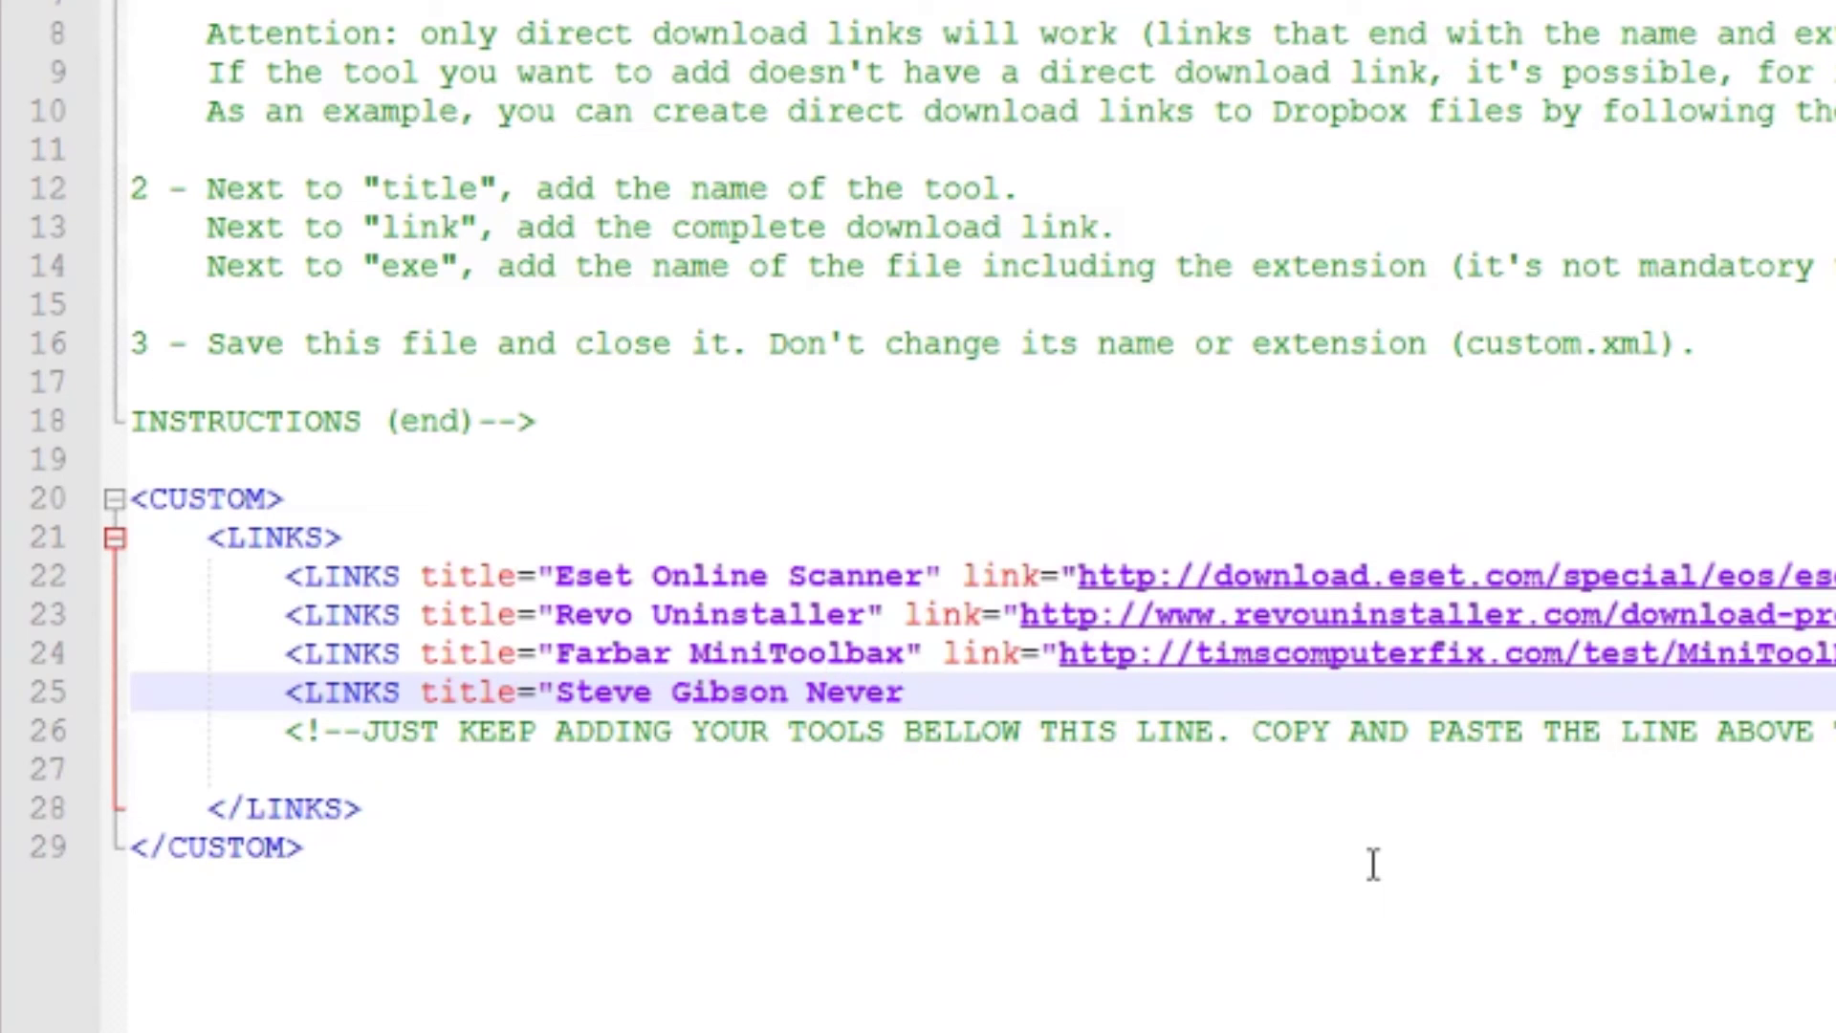
text(10)
text( link)
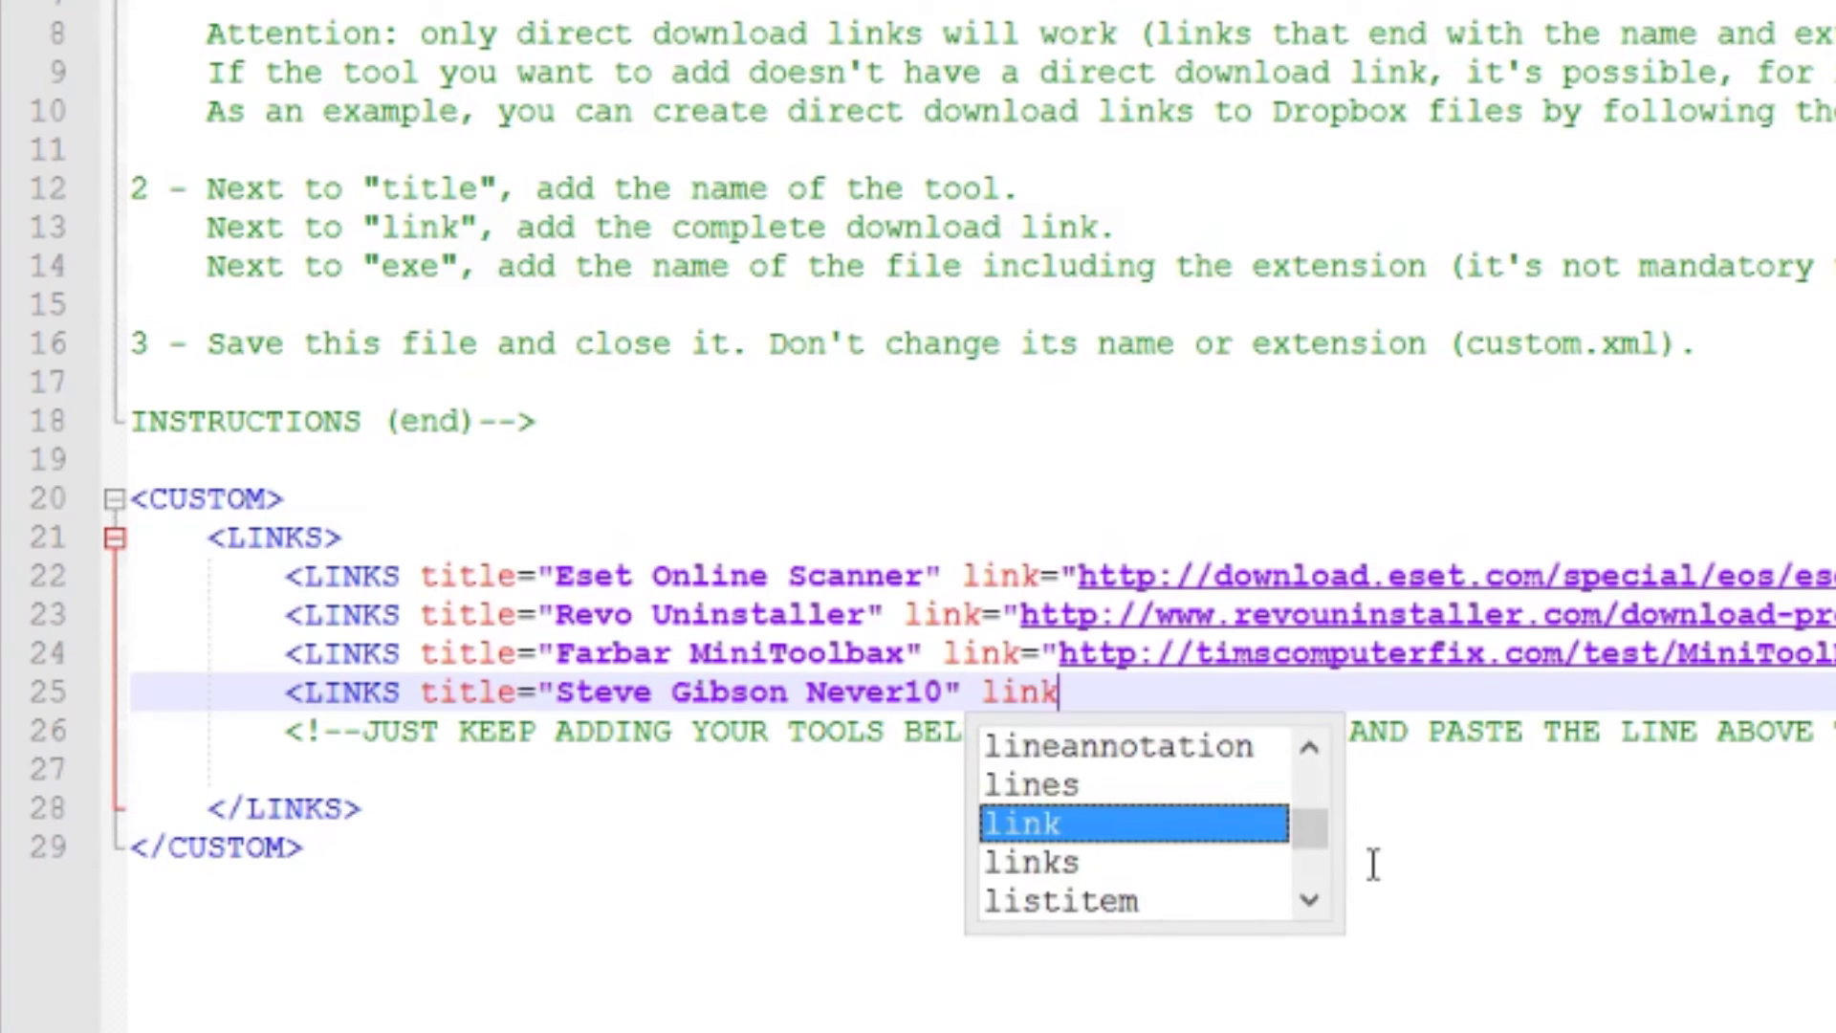
text(=)
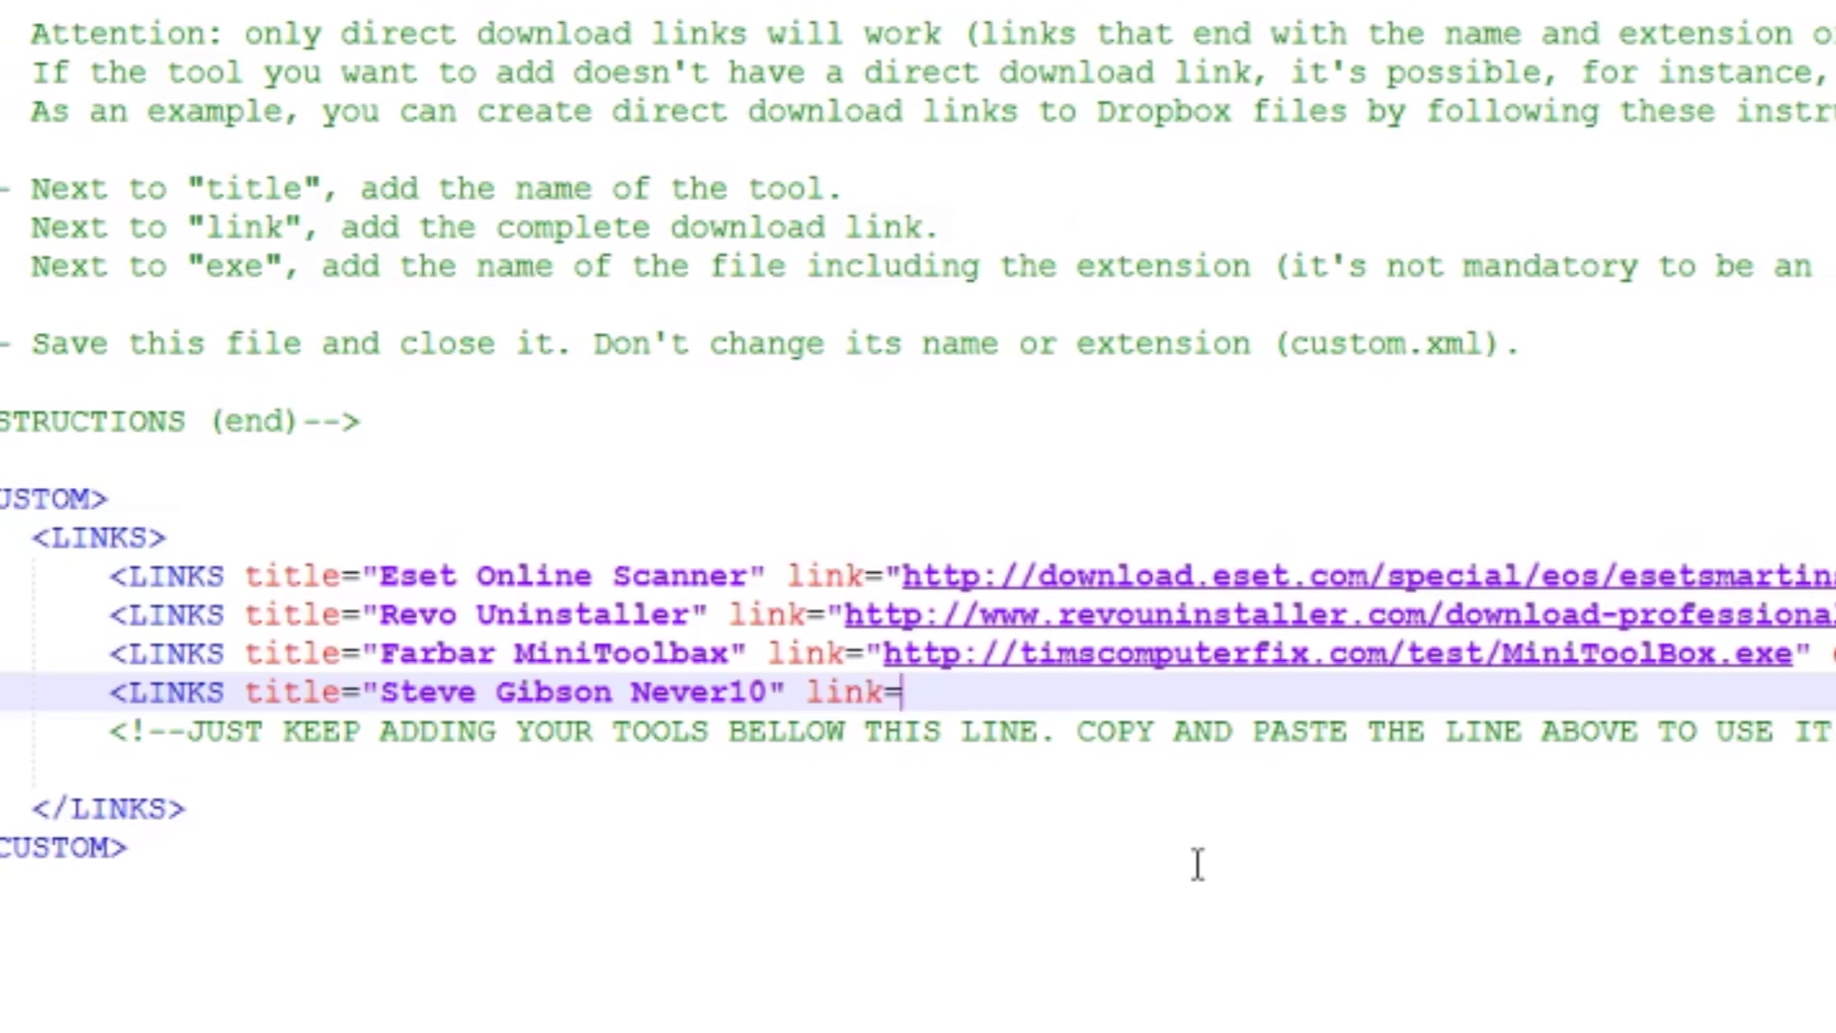
text(")
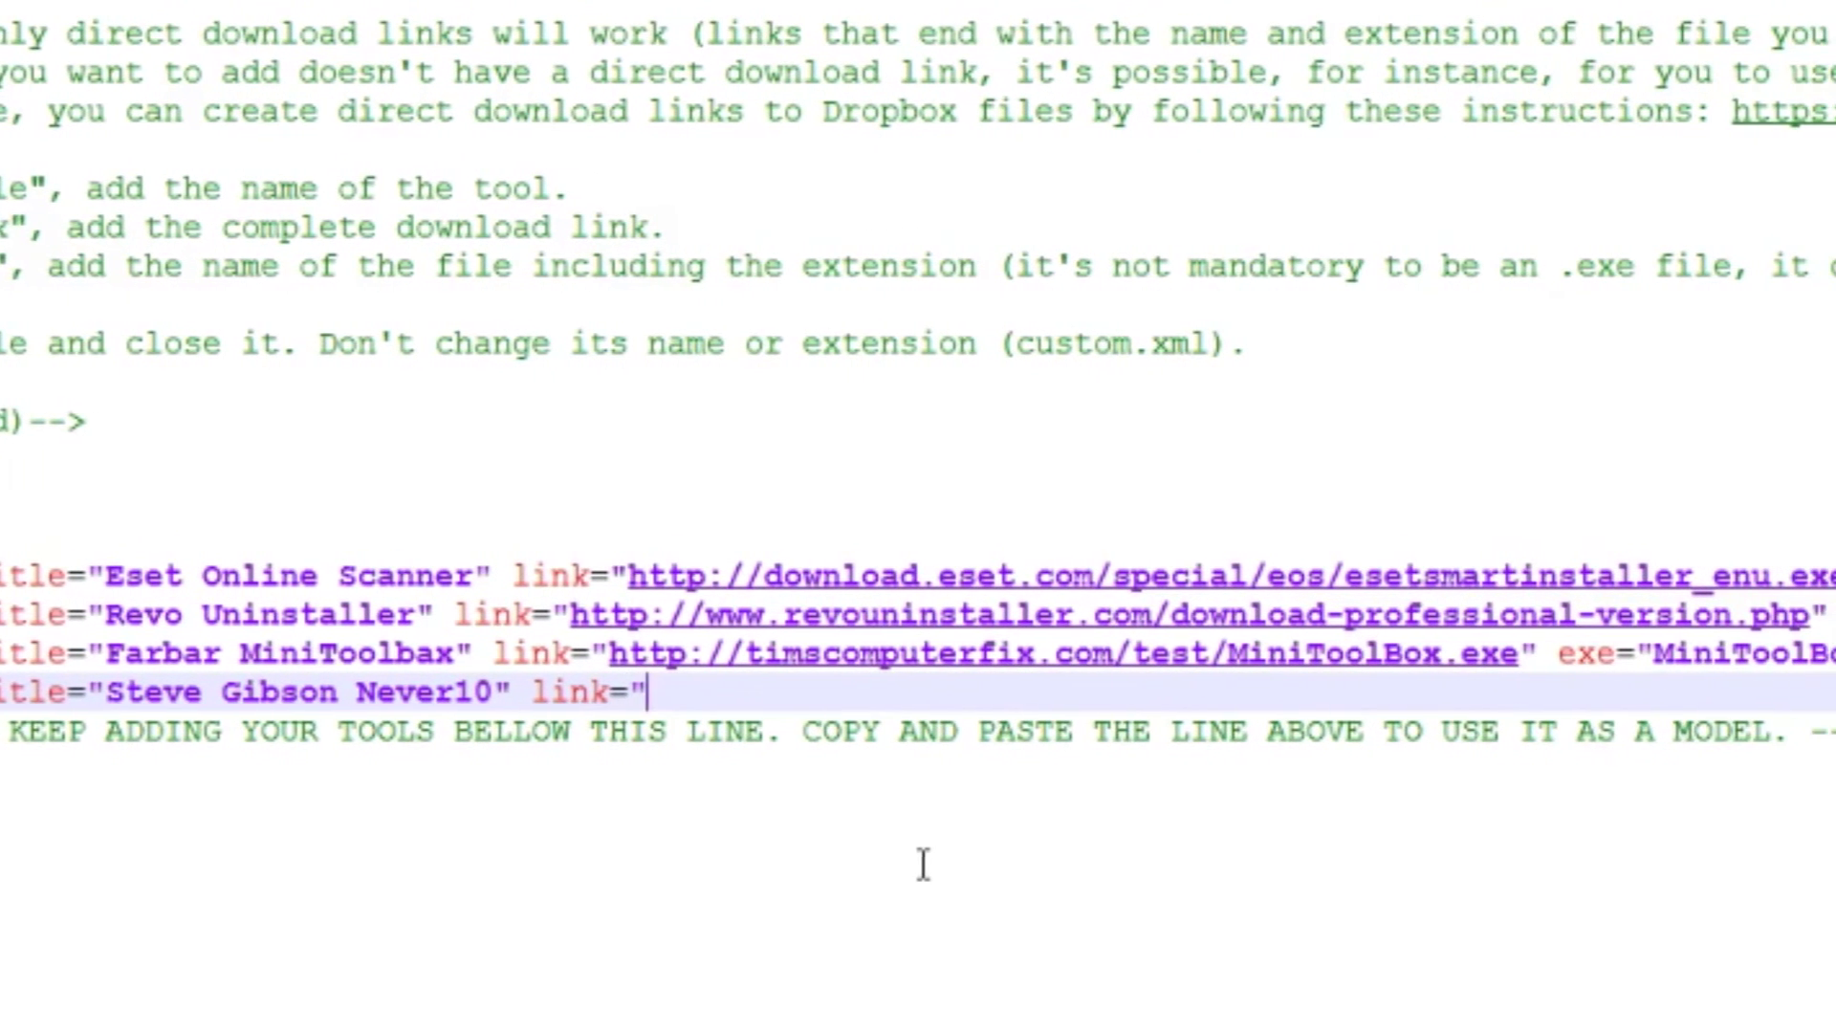
text(http)
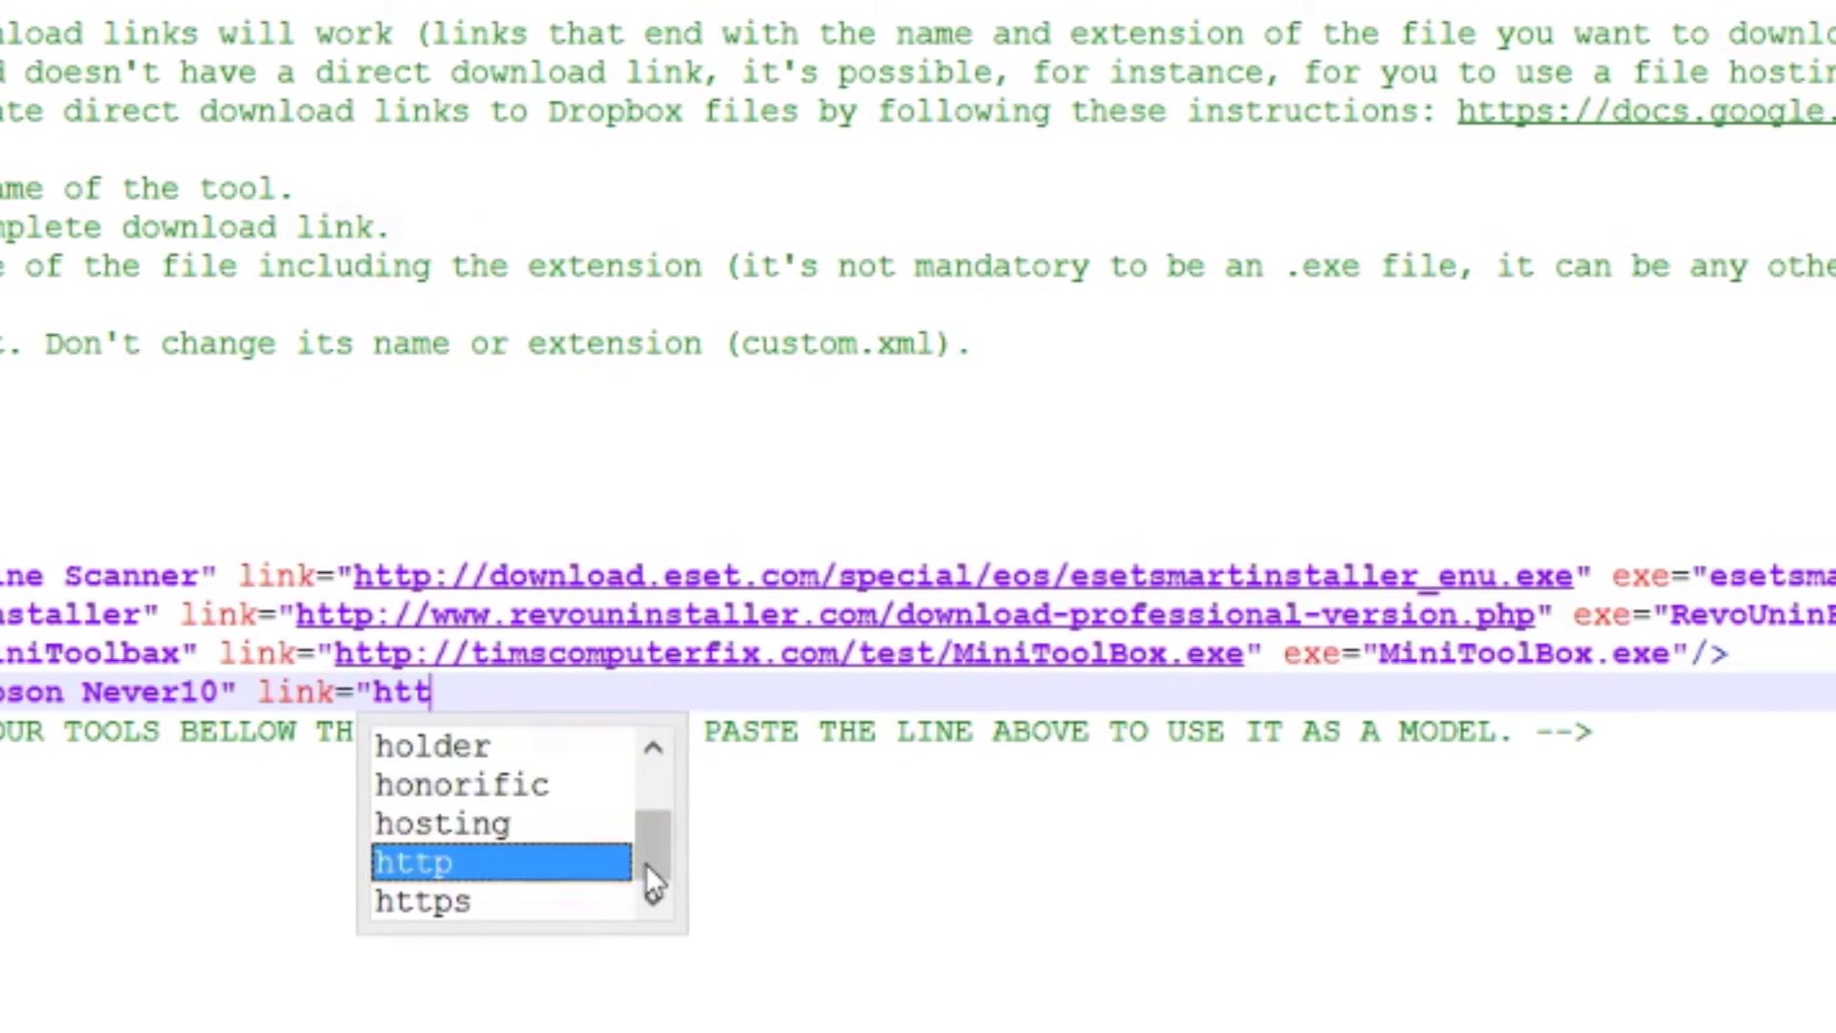
text(://t)
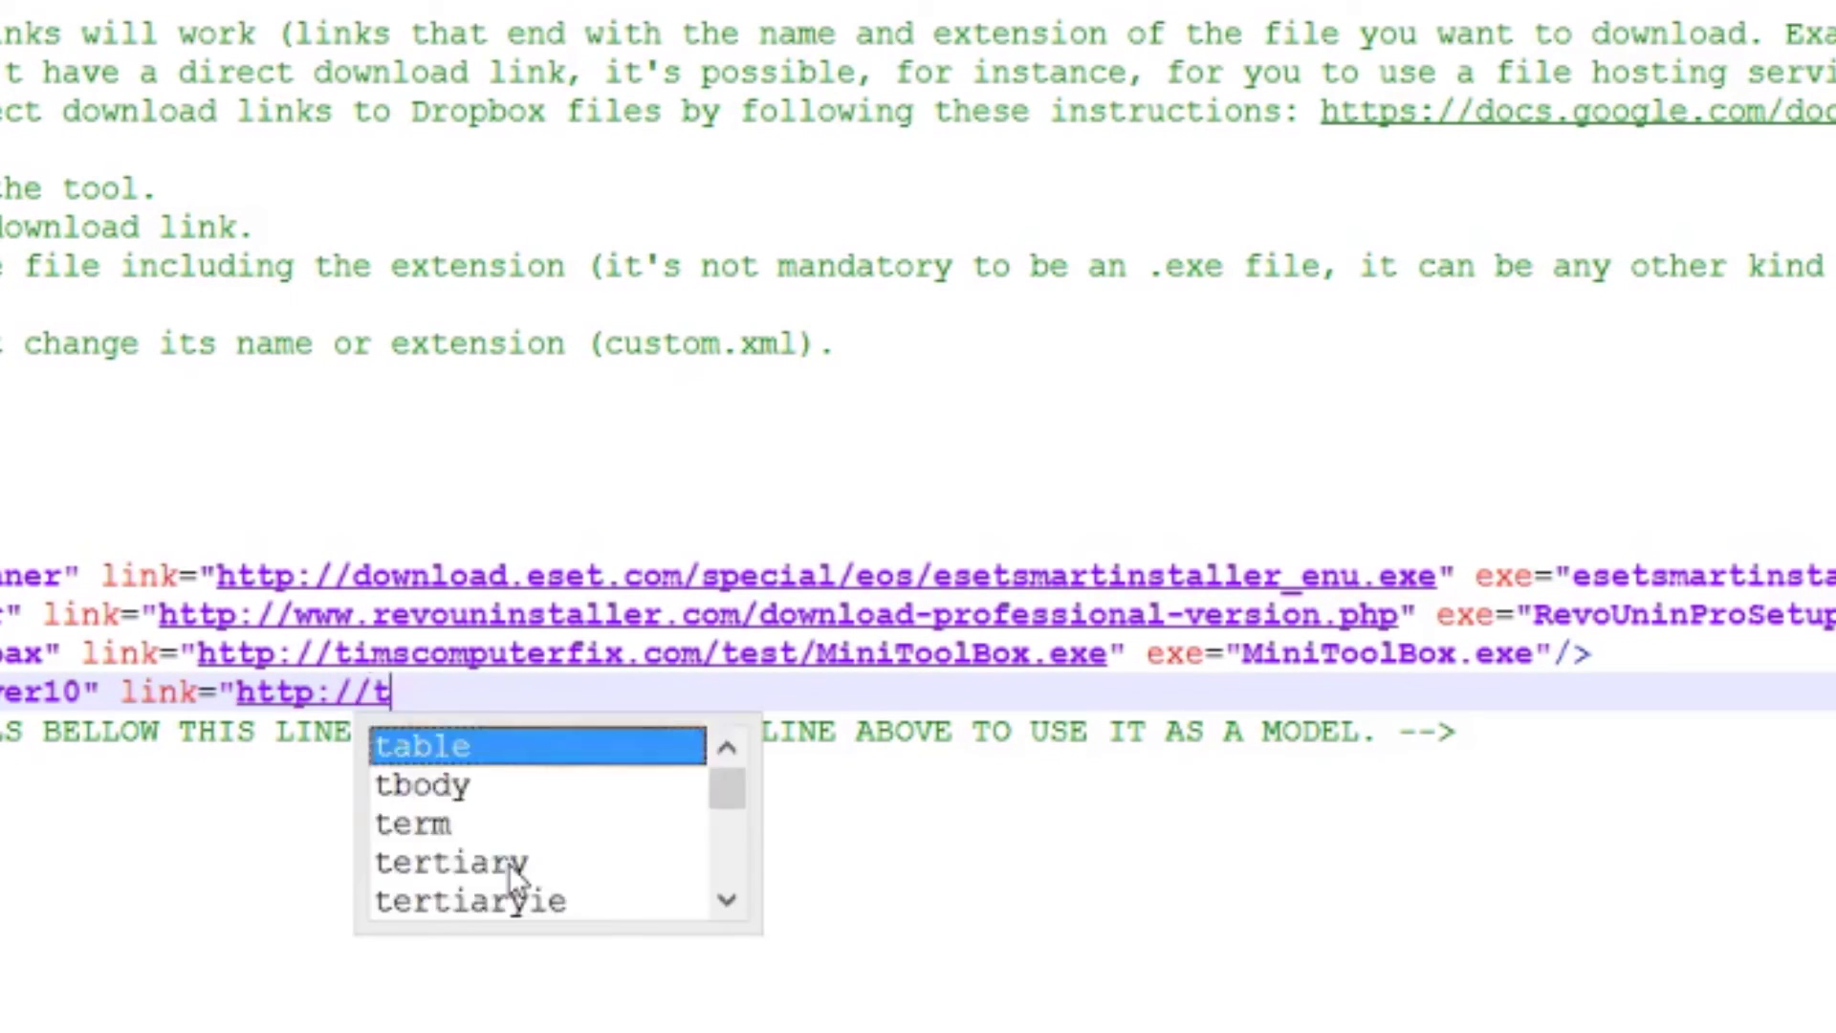
text(imscomputerfix.c)
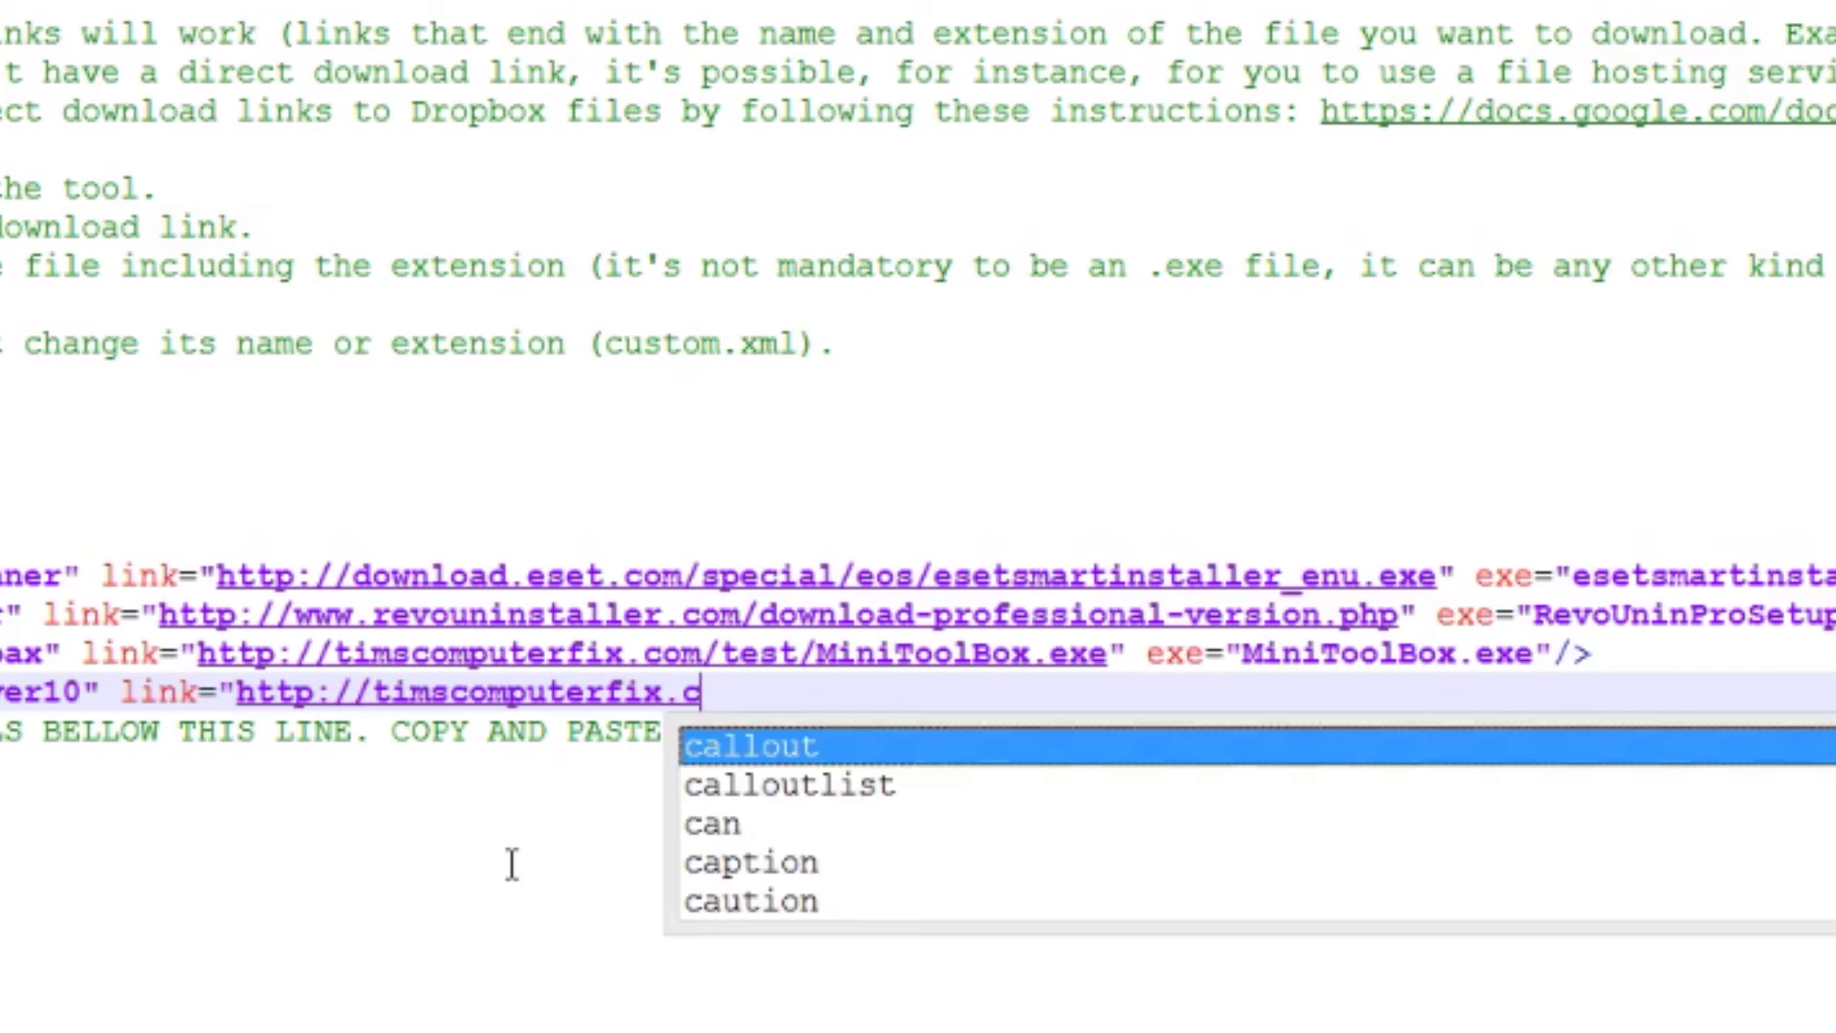
text(om)
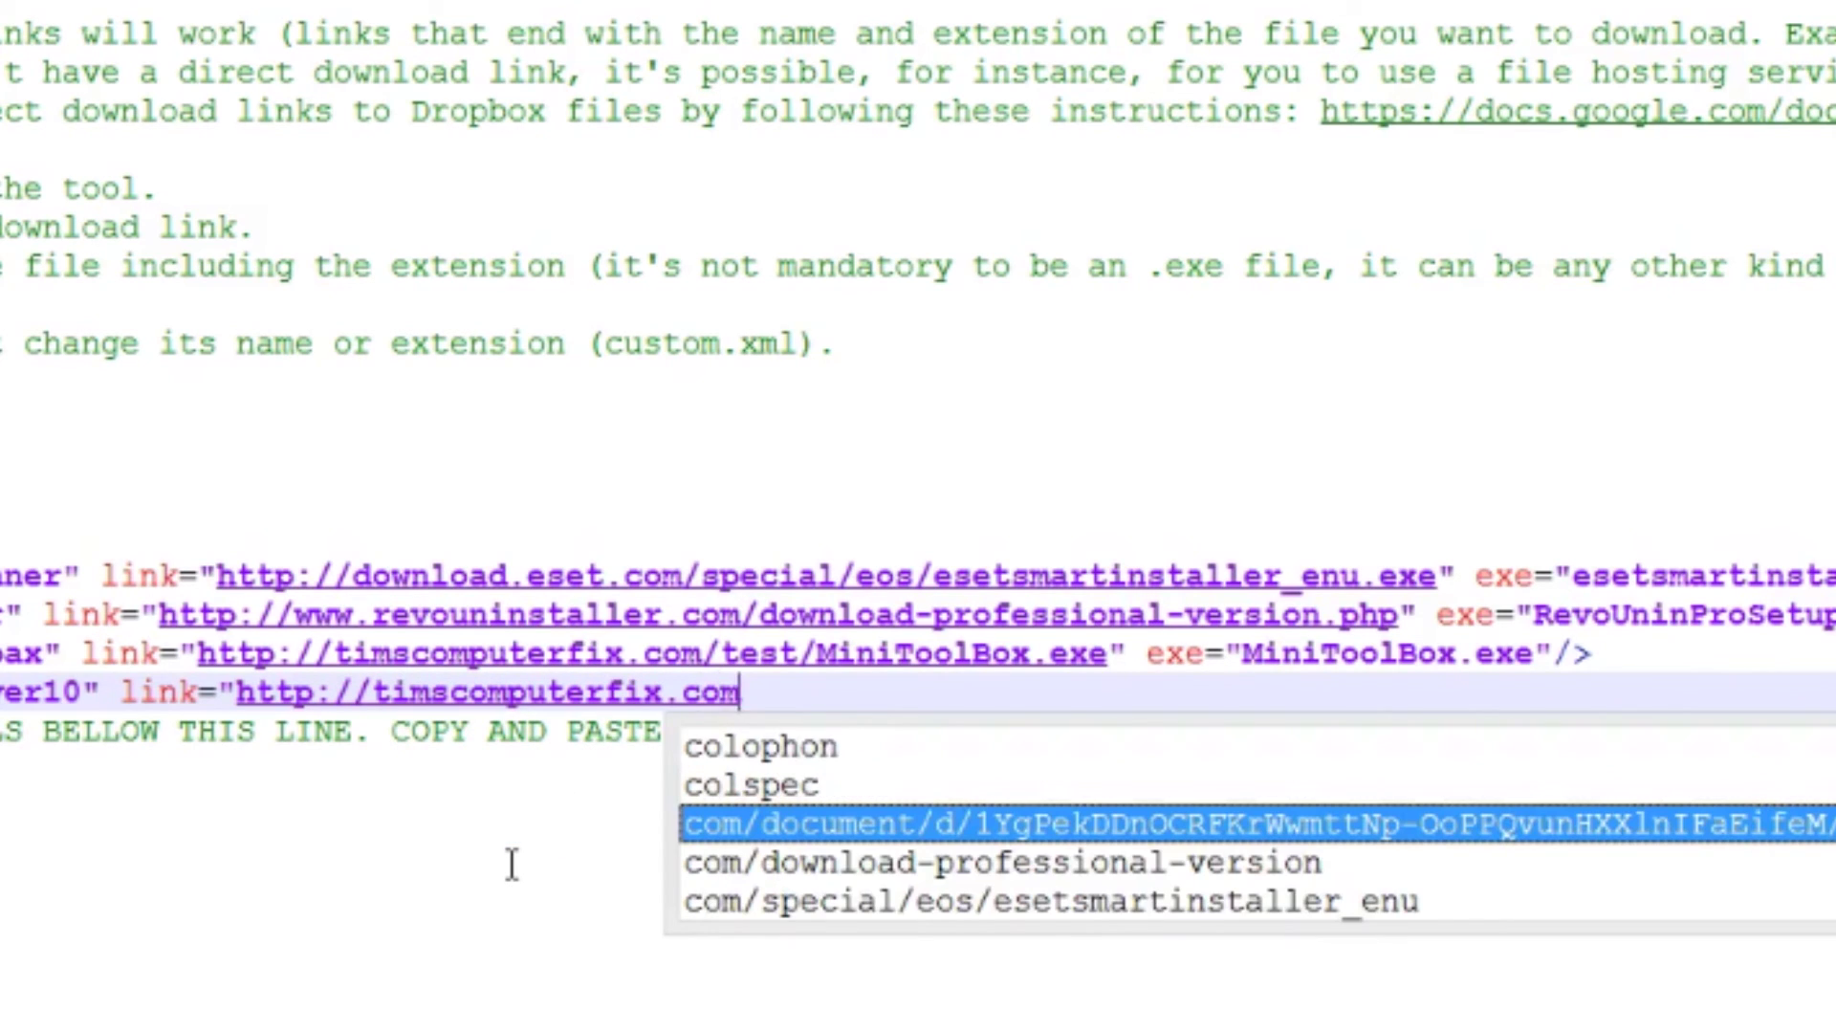
text(/te)
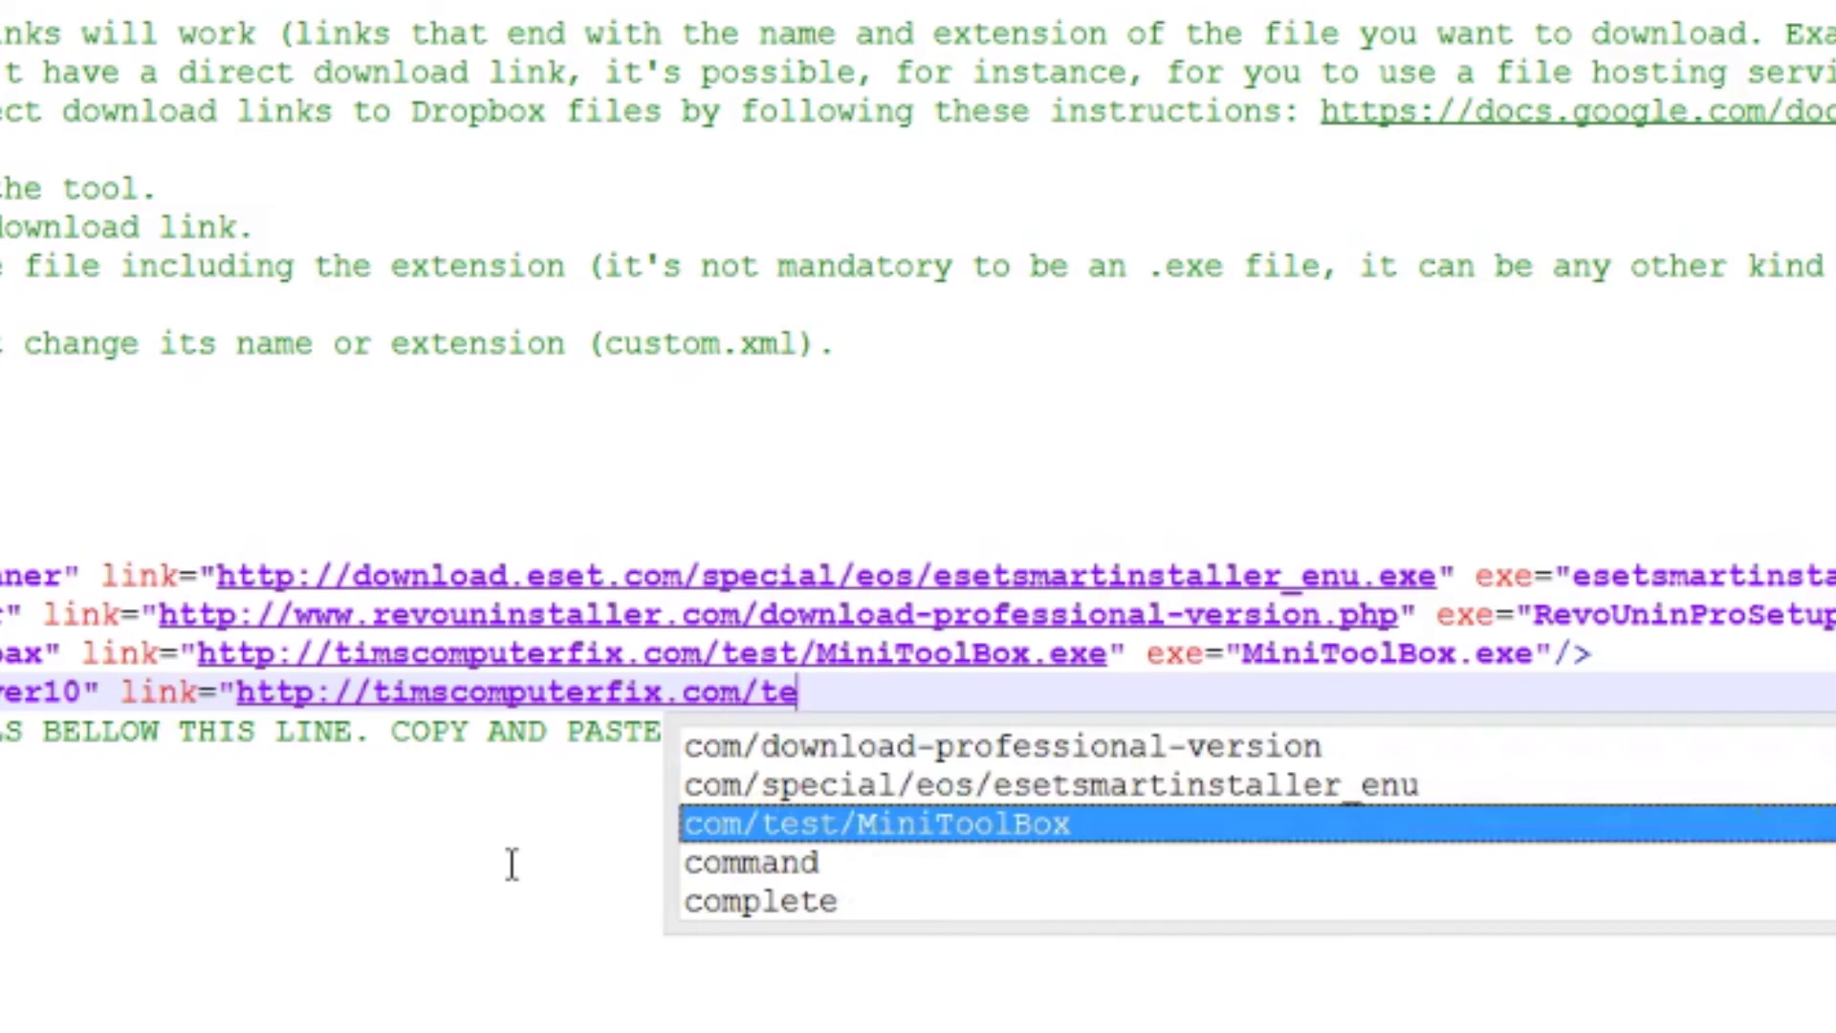
text(st/Never)
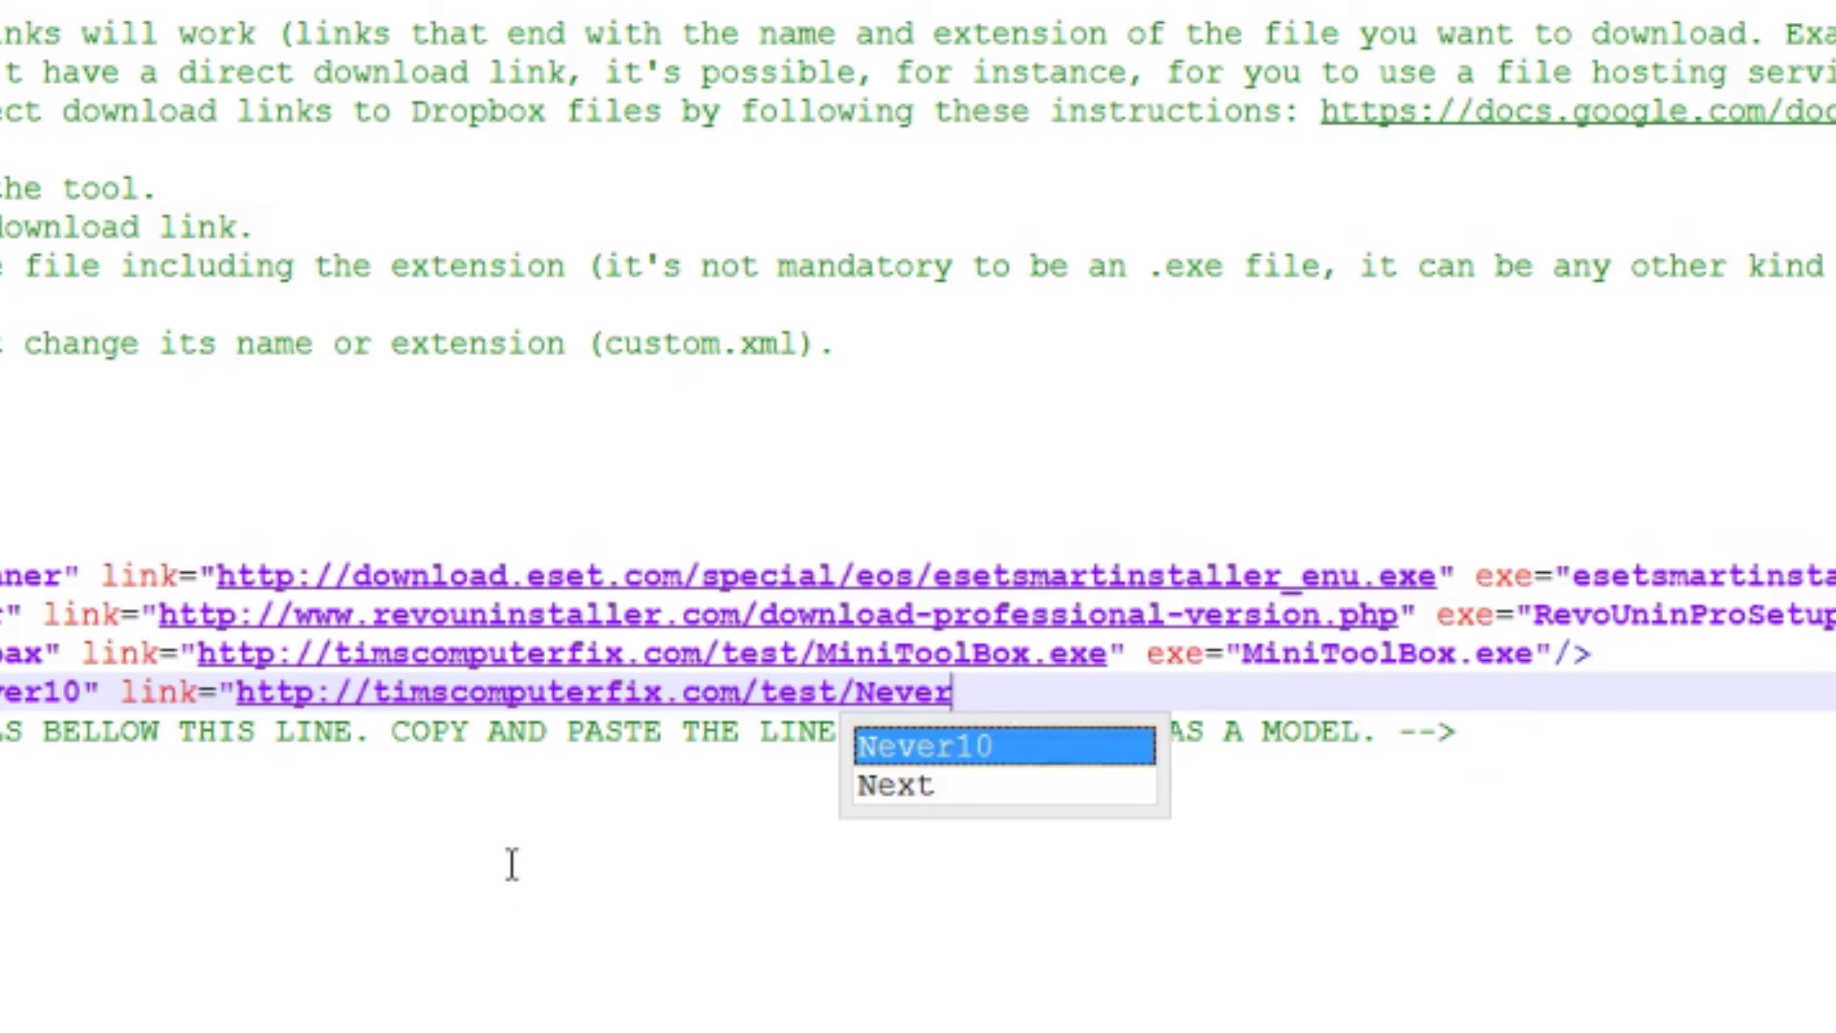
text(10)
text(.)
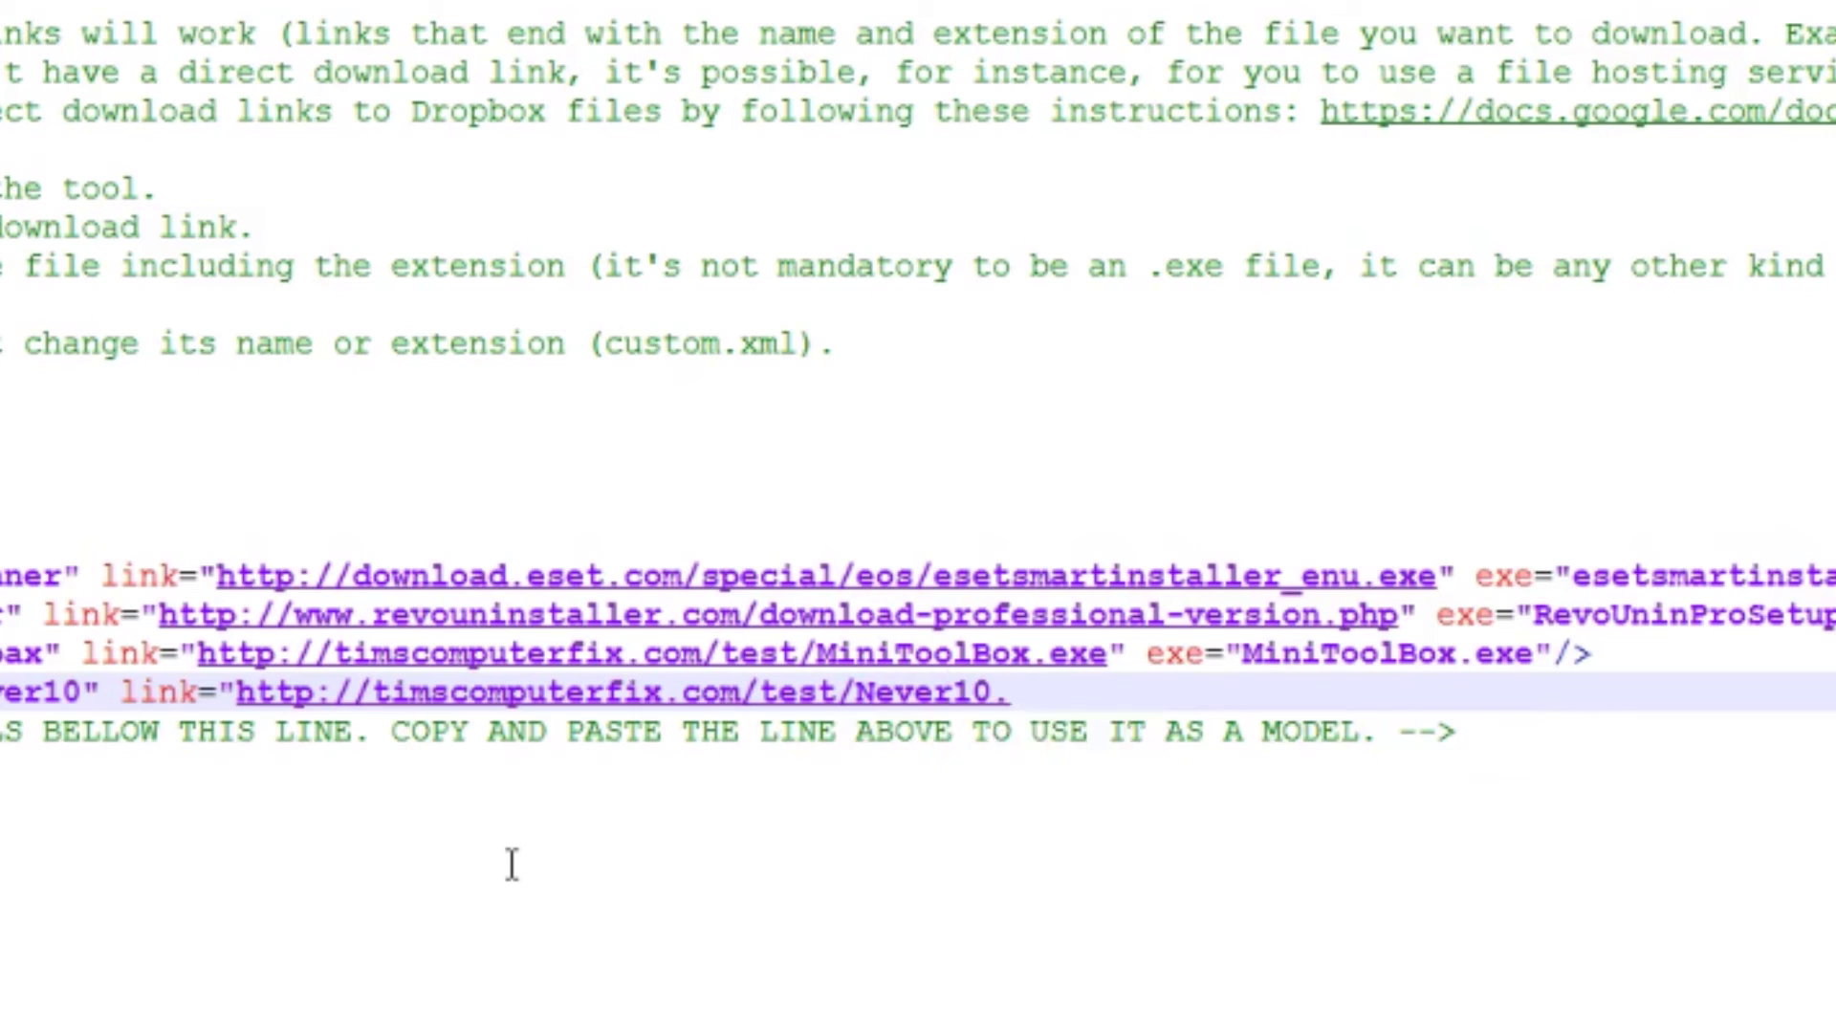
text(exe")
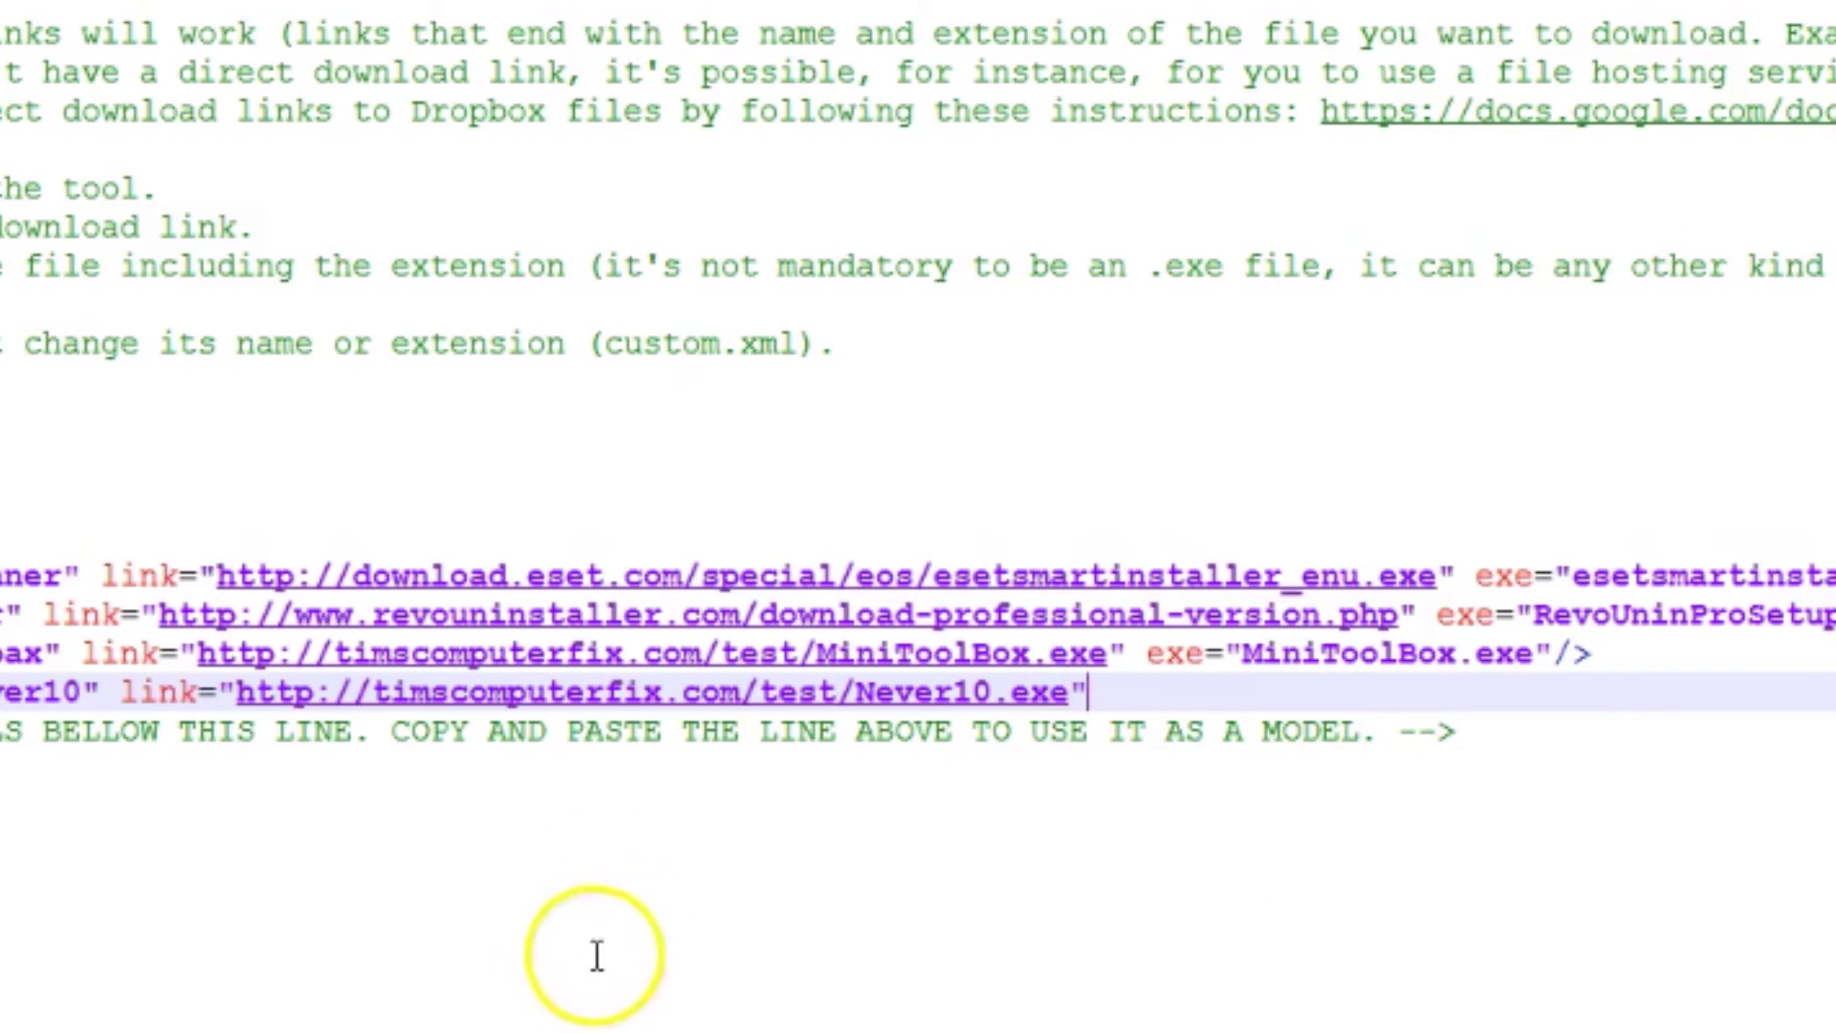
Switch to FileZilla to check the Never10 file name on the server
key(alt+Tab)
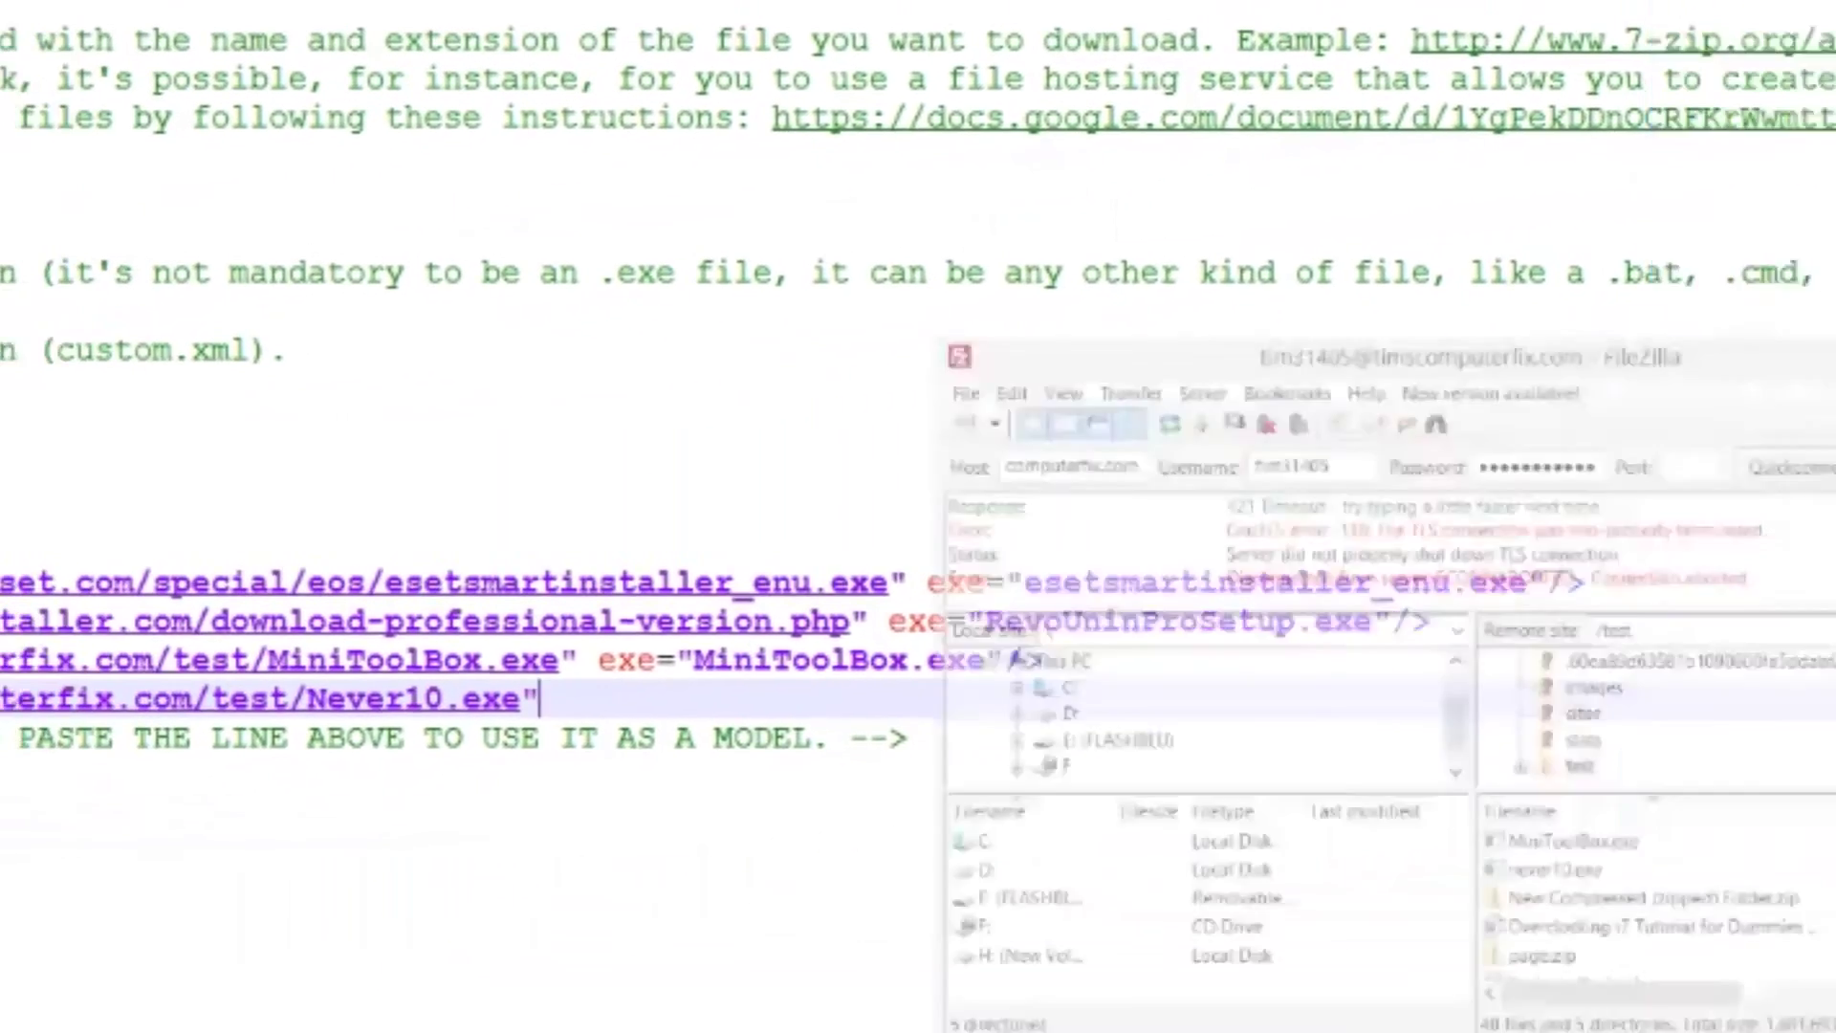
Change the Never10 link to never10.exe and add exe="never10.exe" to the entry
key(alt+Tab)
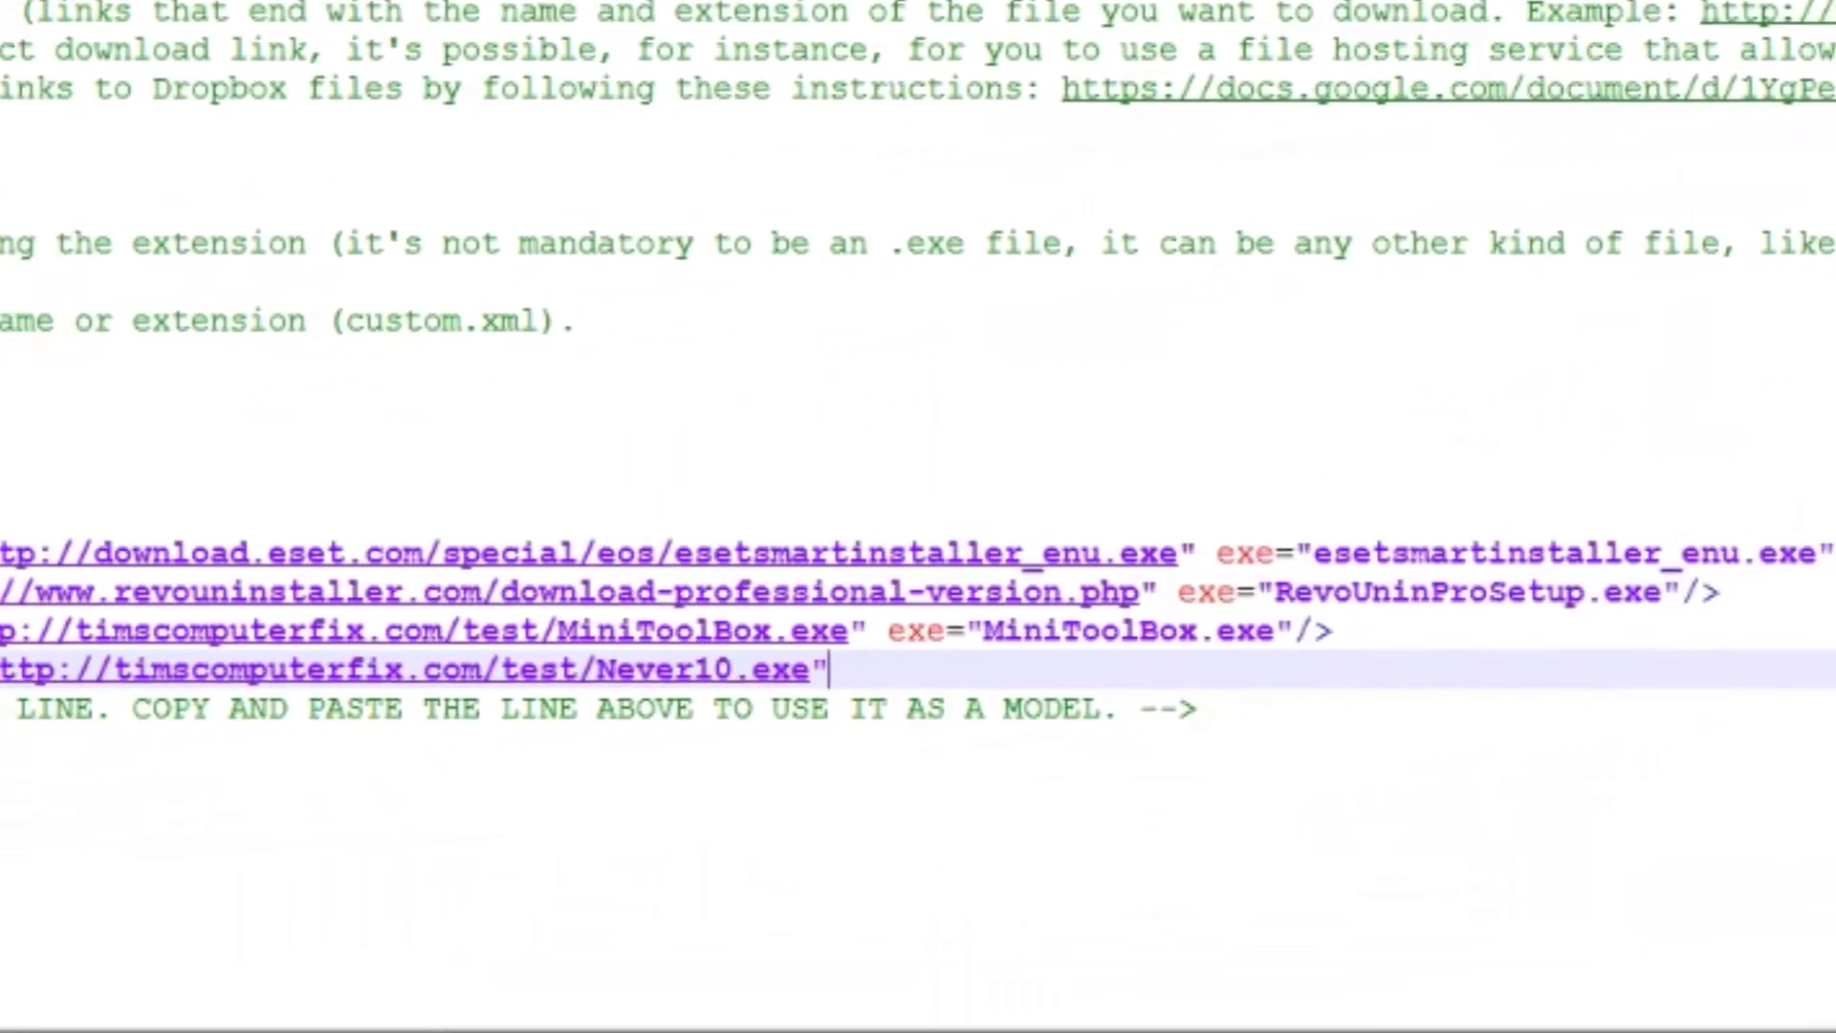
click(792, 650)
key(Delete)
text(n)
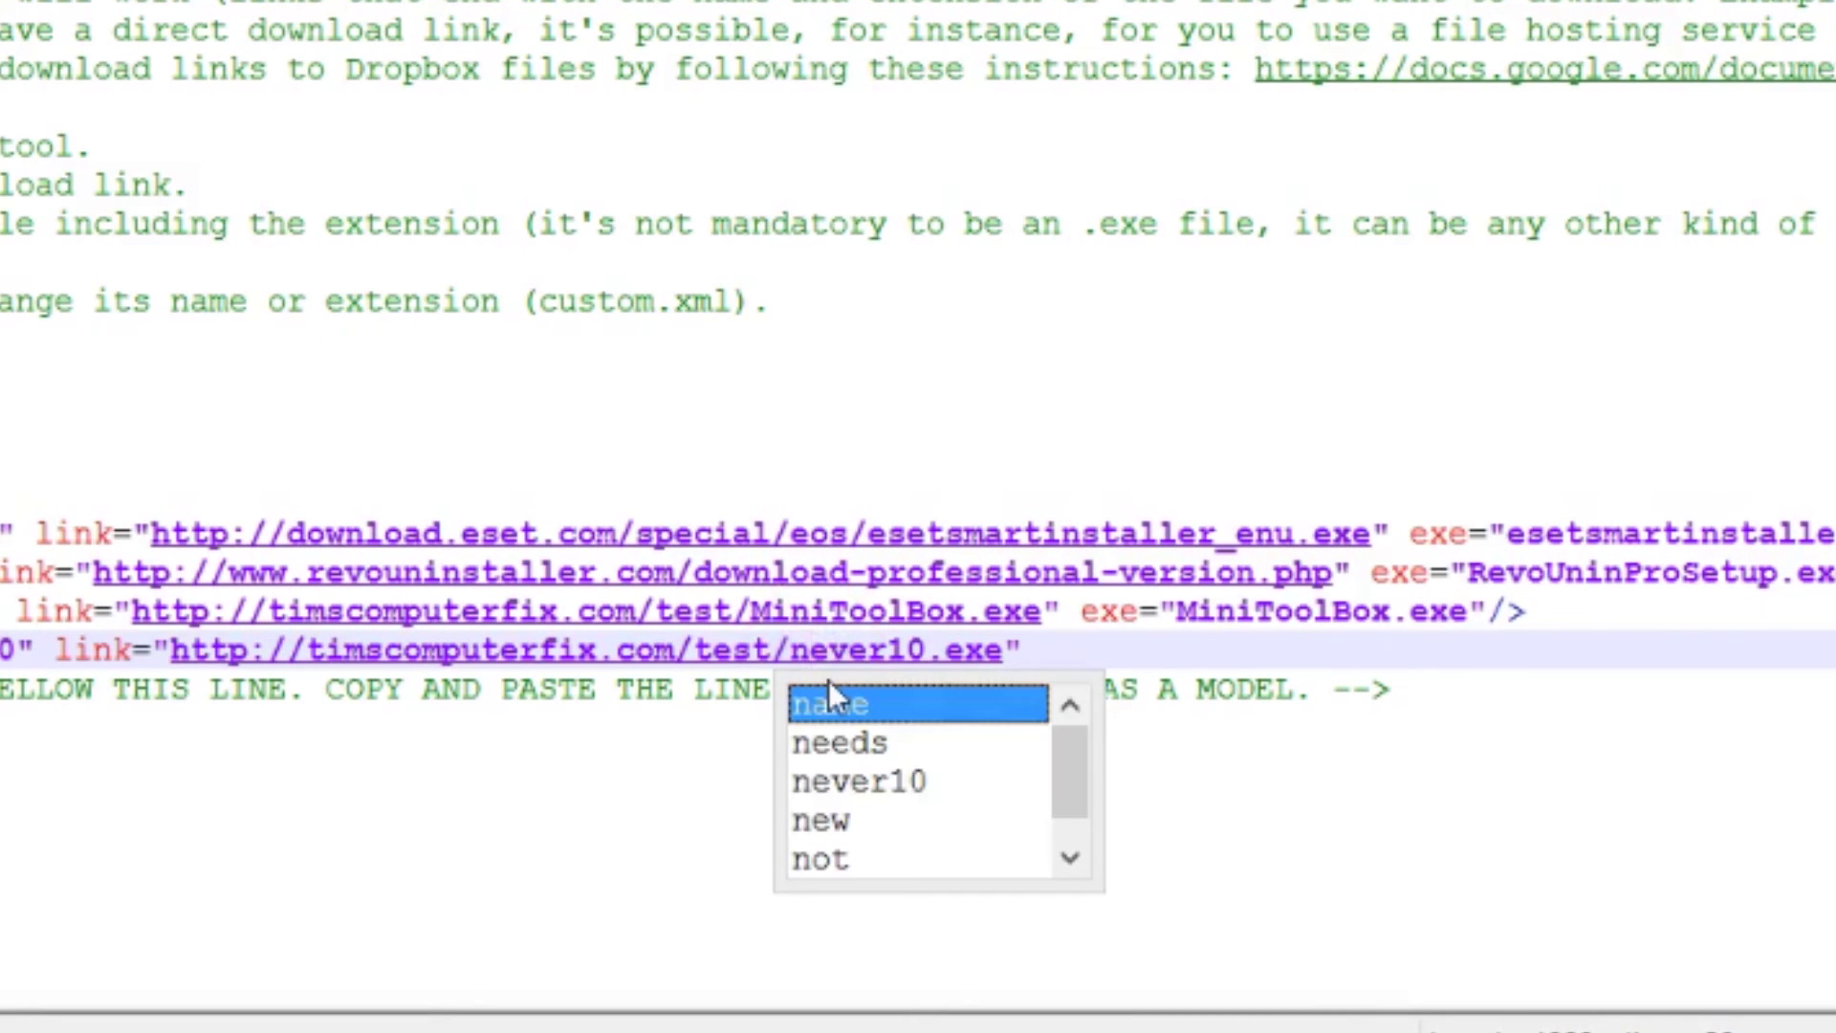
click(1051, 654)
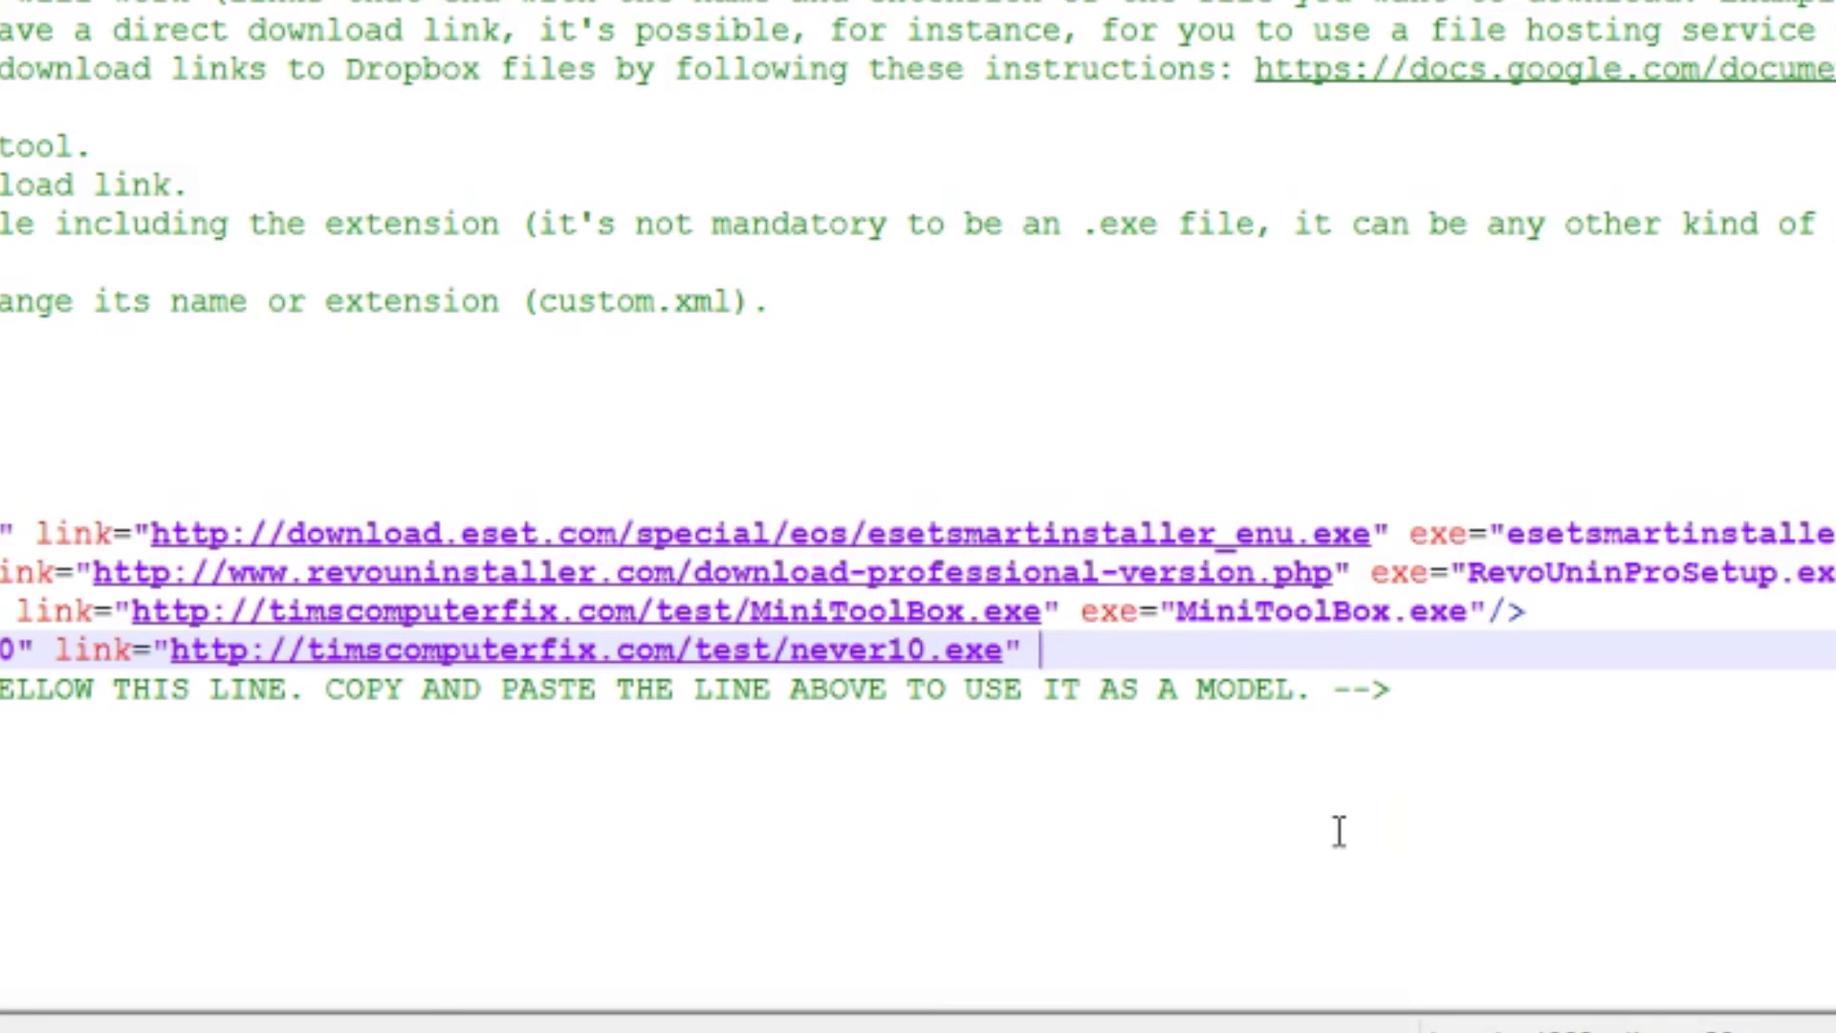
text(exe)
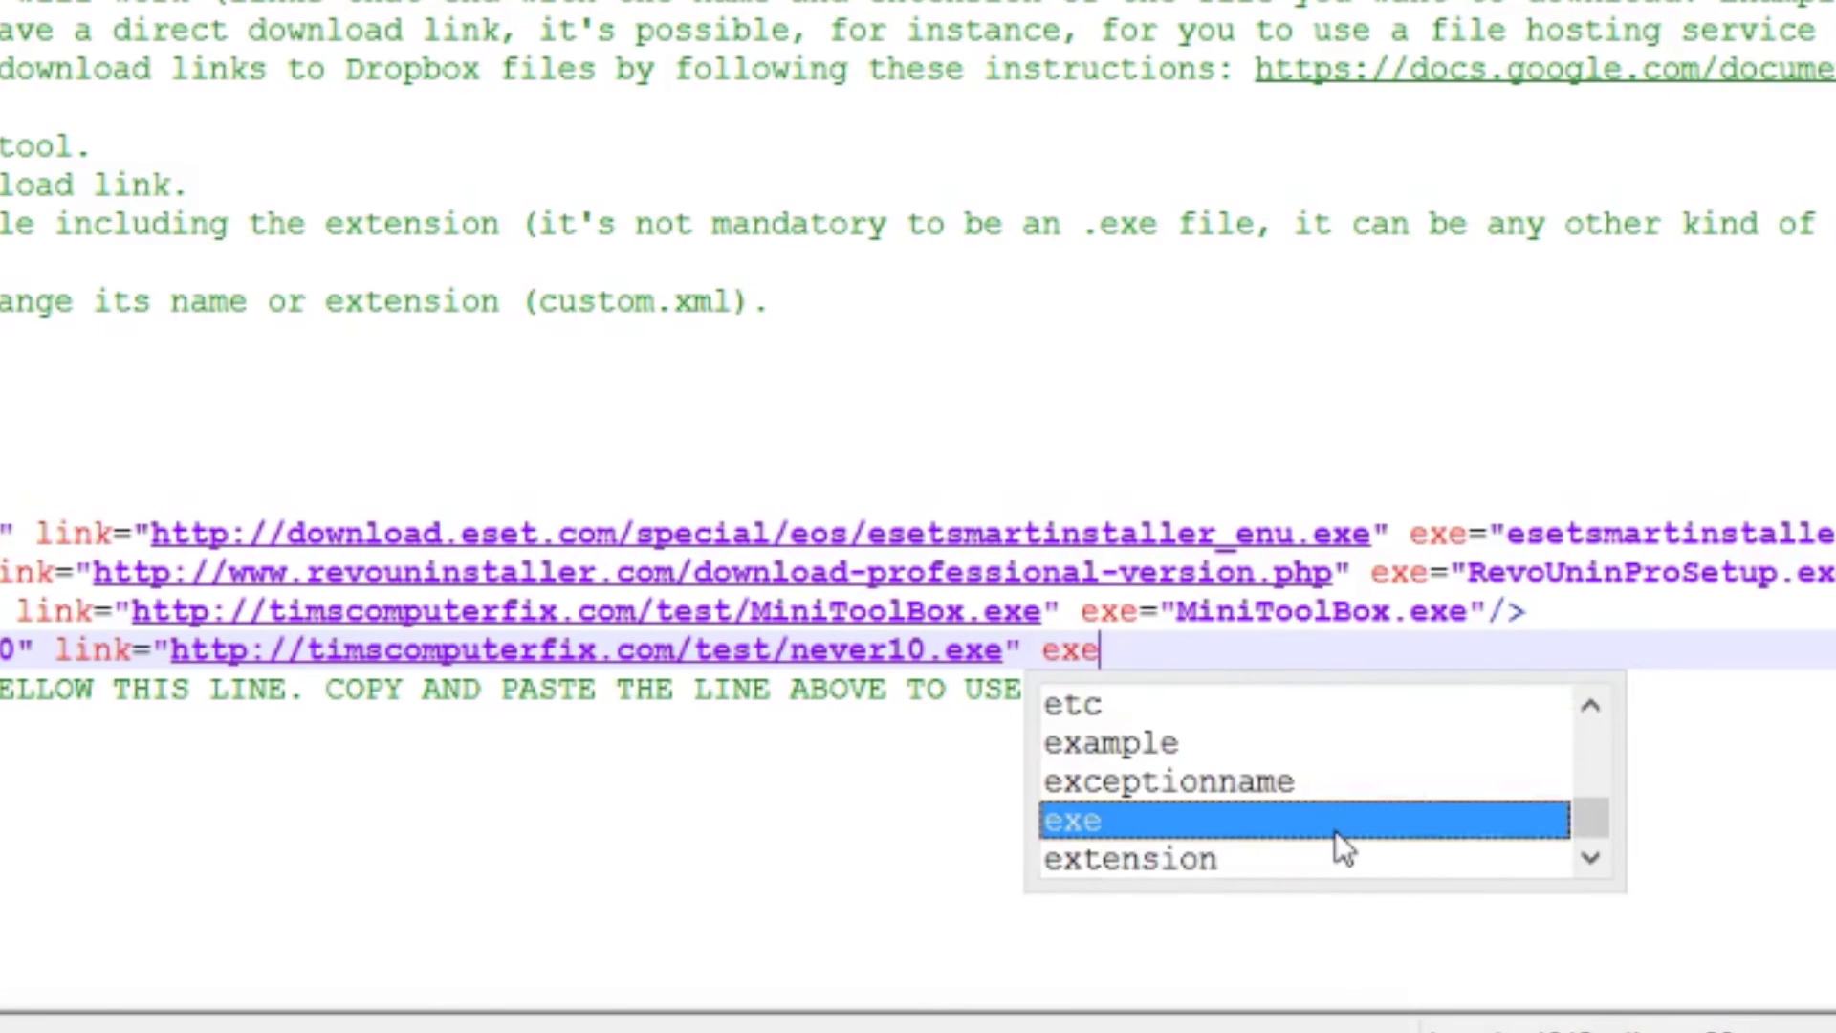
text(=)
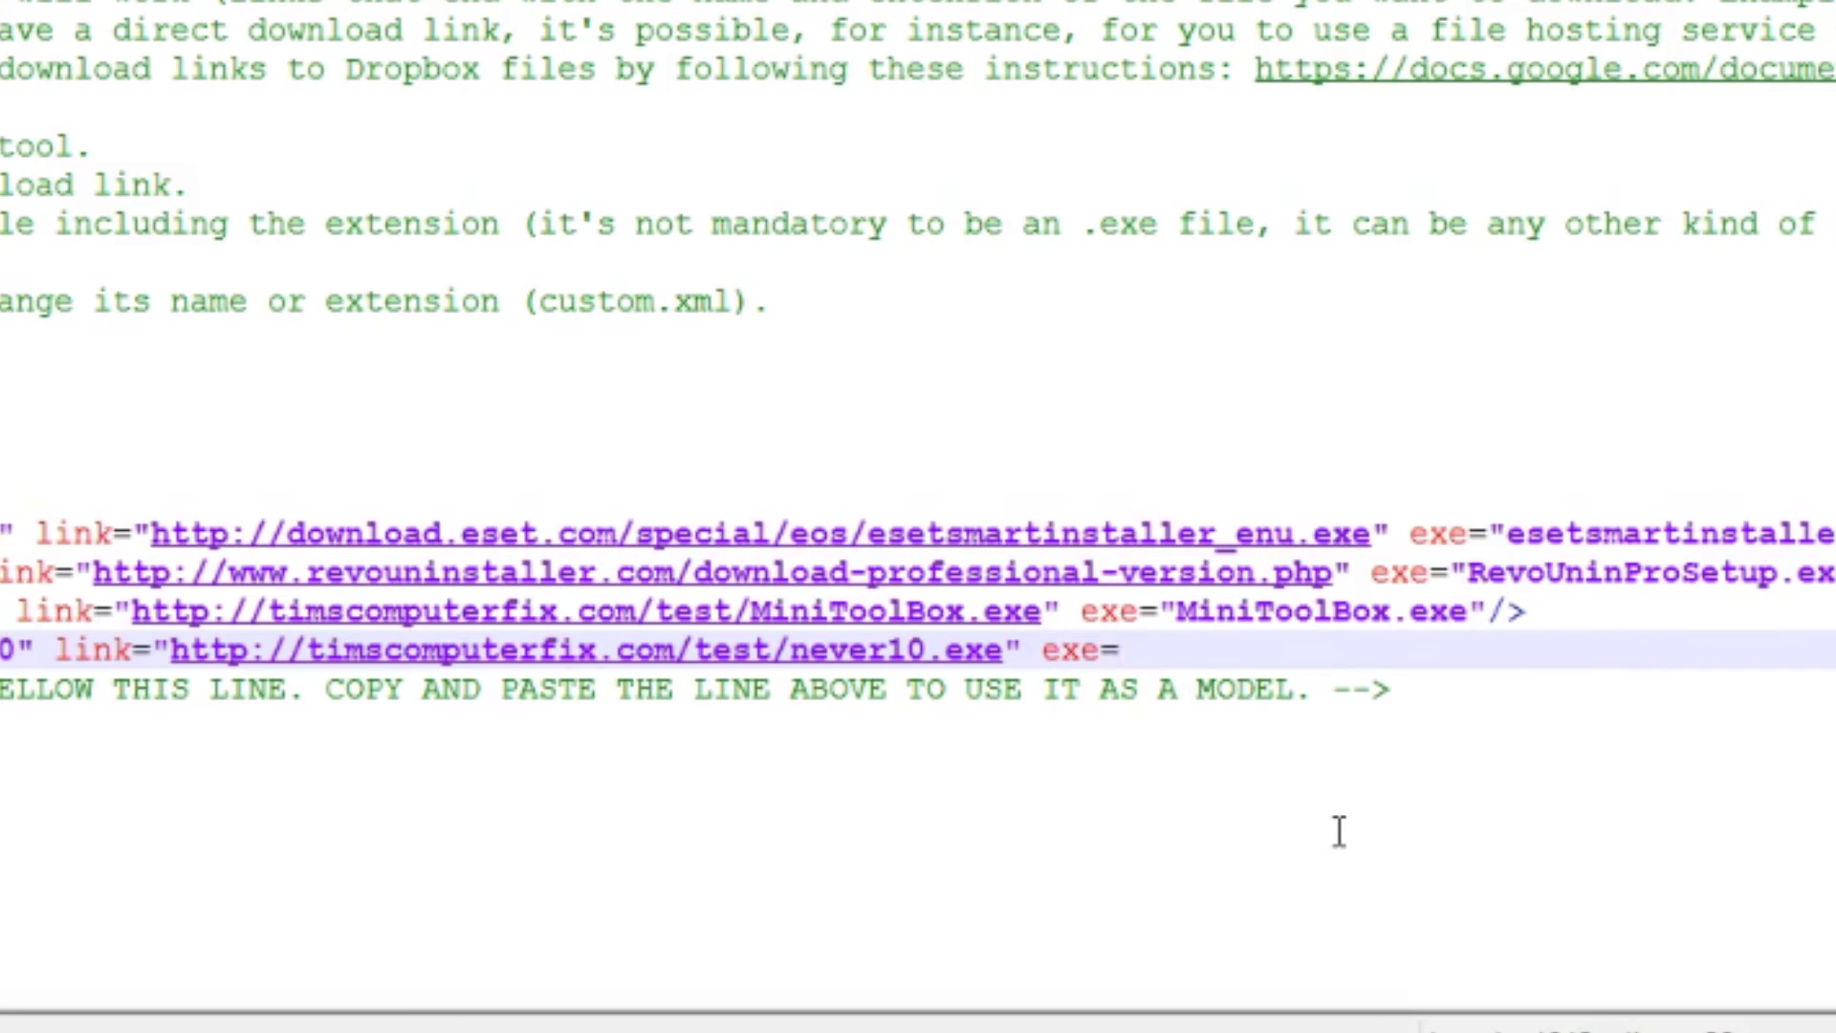
text("never10)
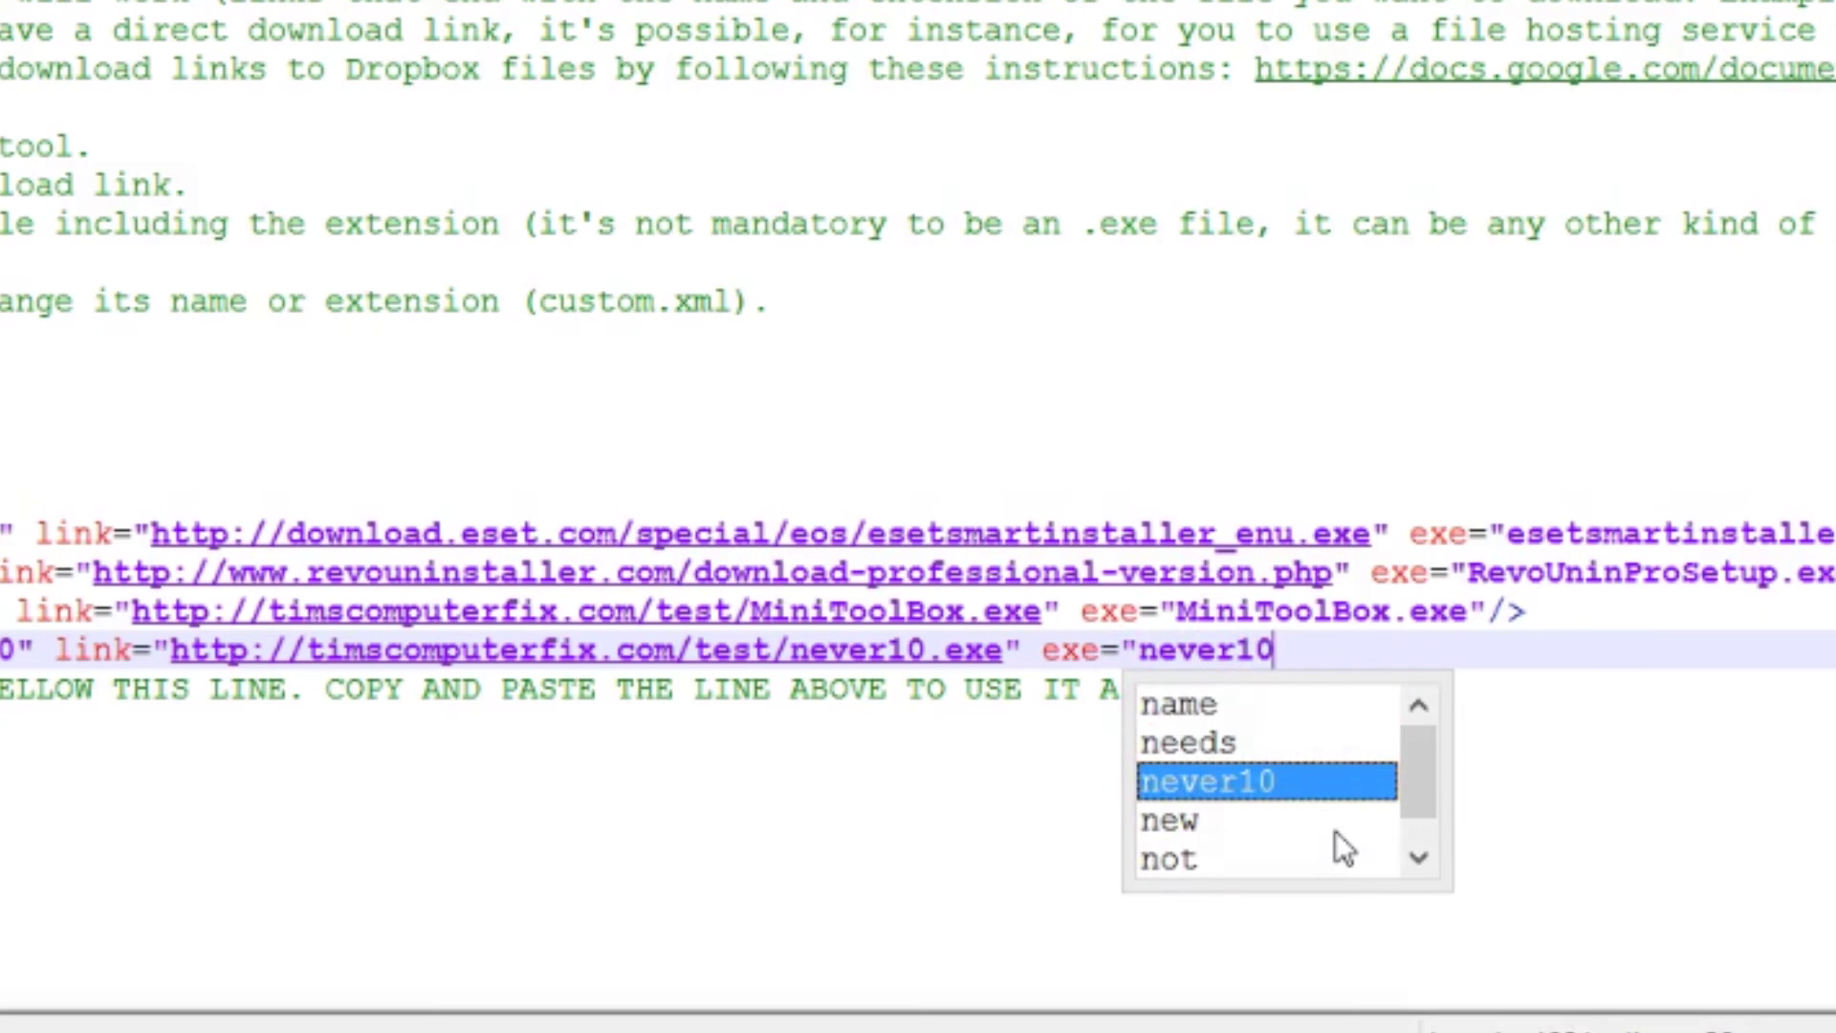
text(.w)
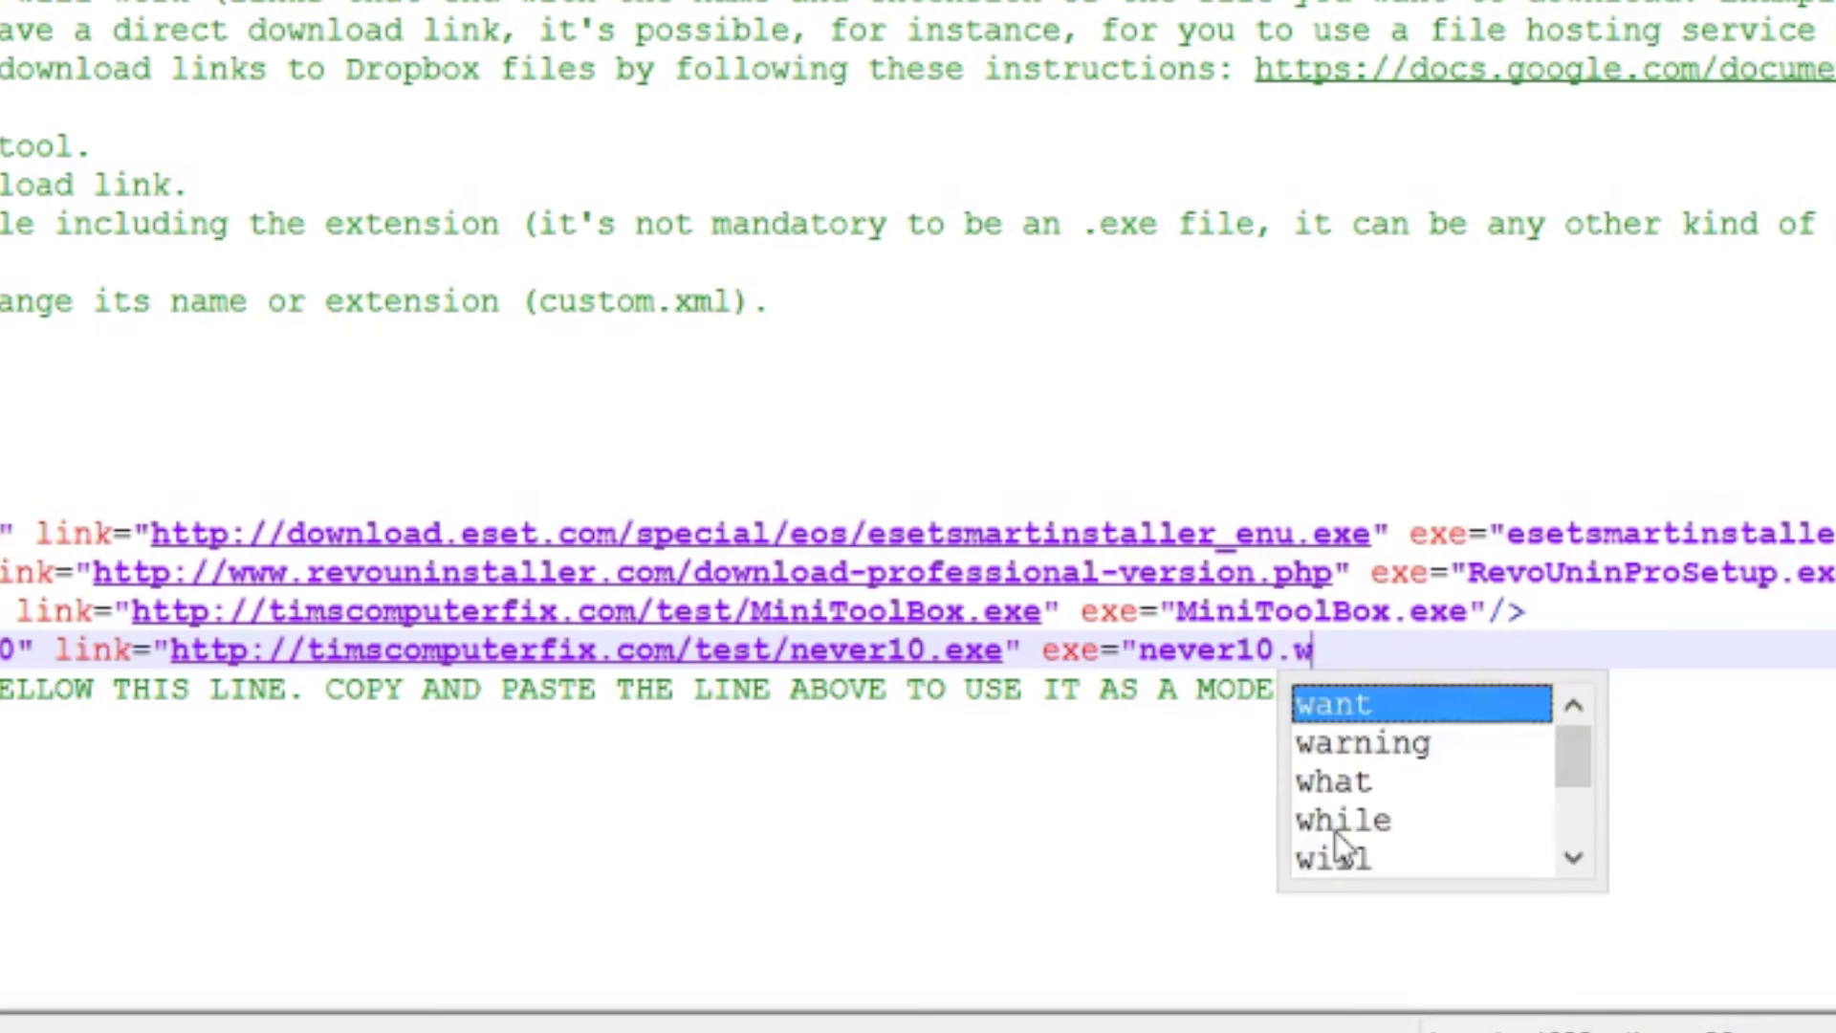
key(BackSpace)
text(exe)
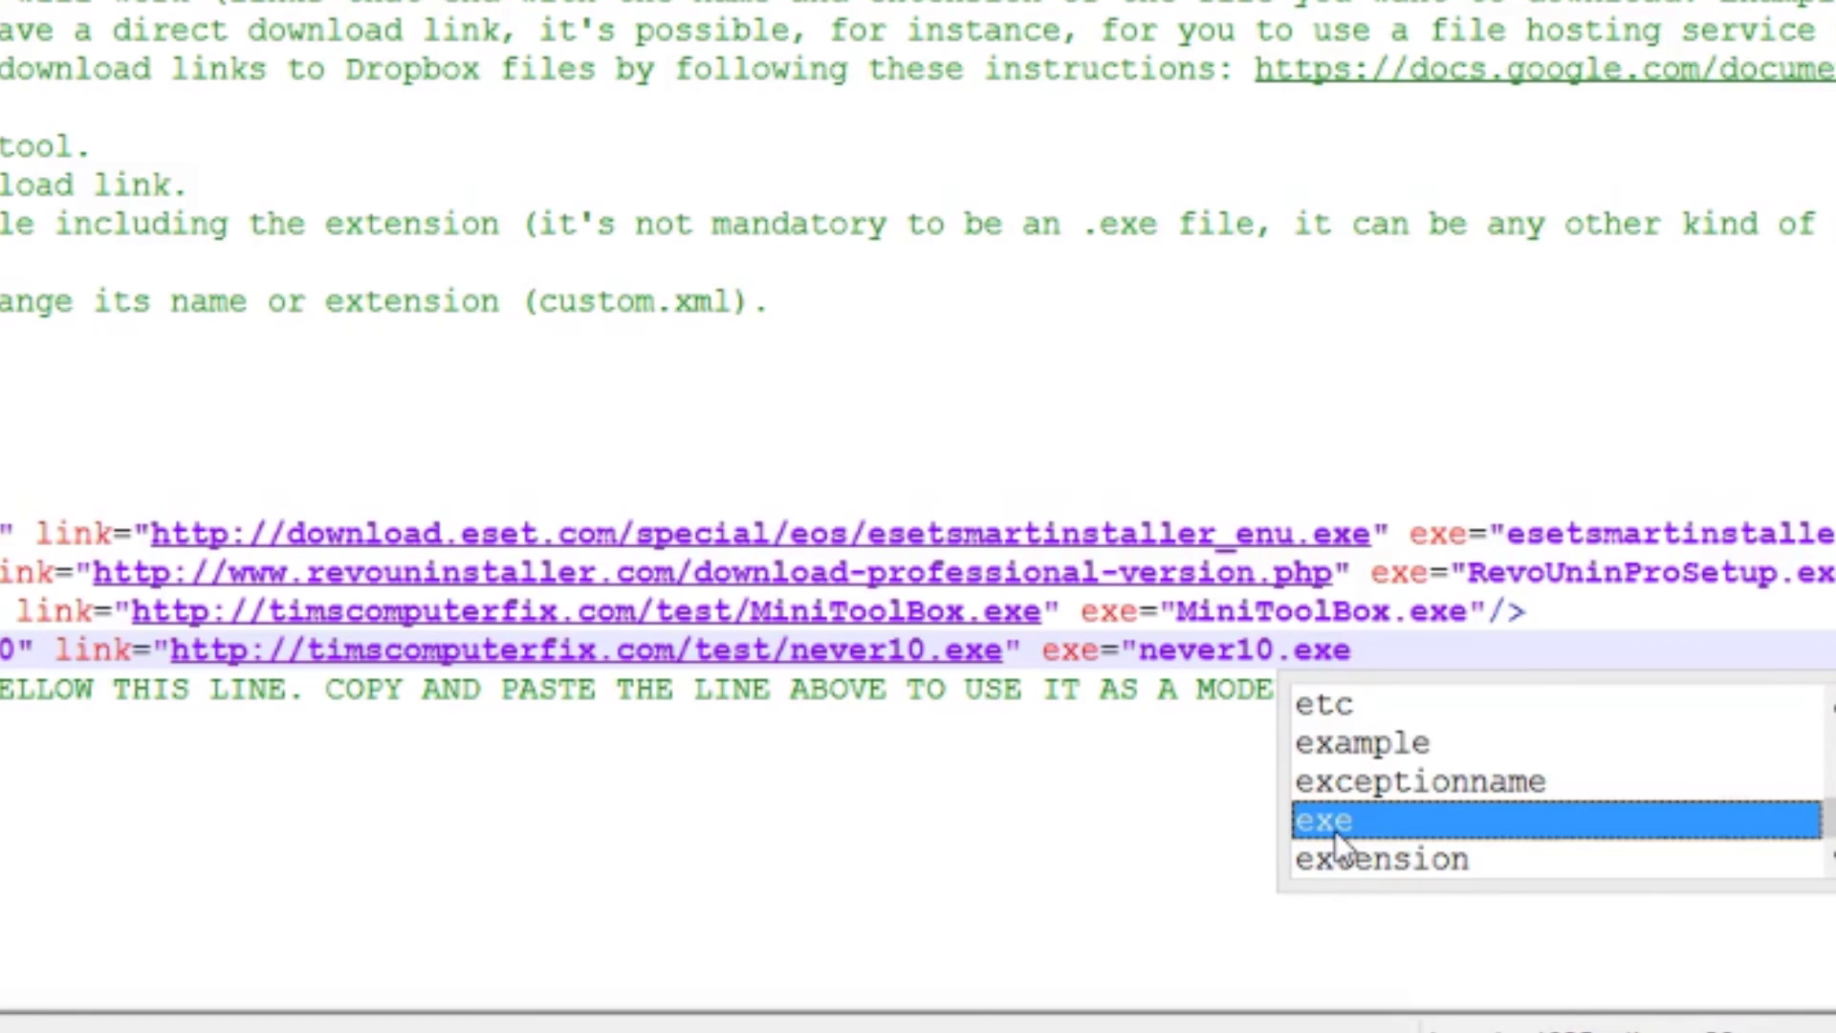
text(")
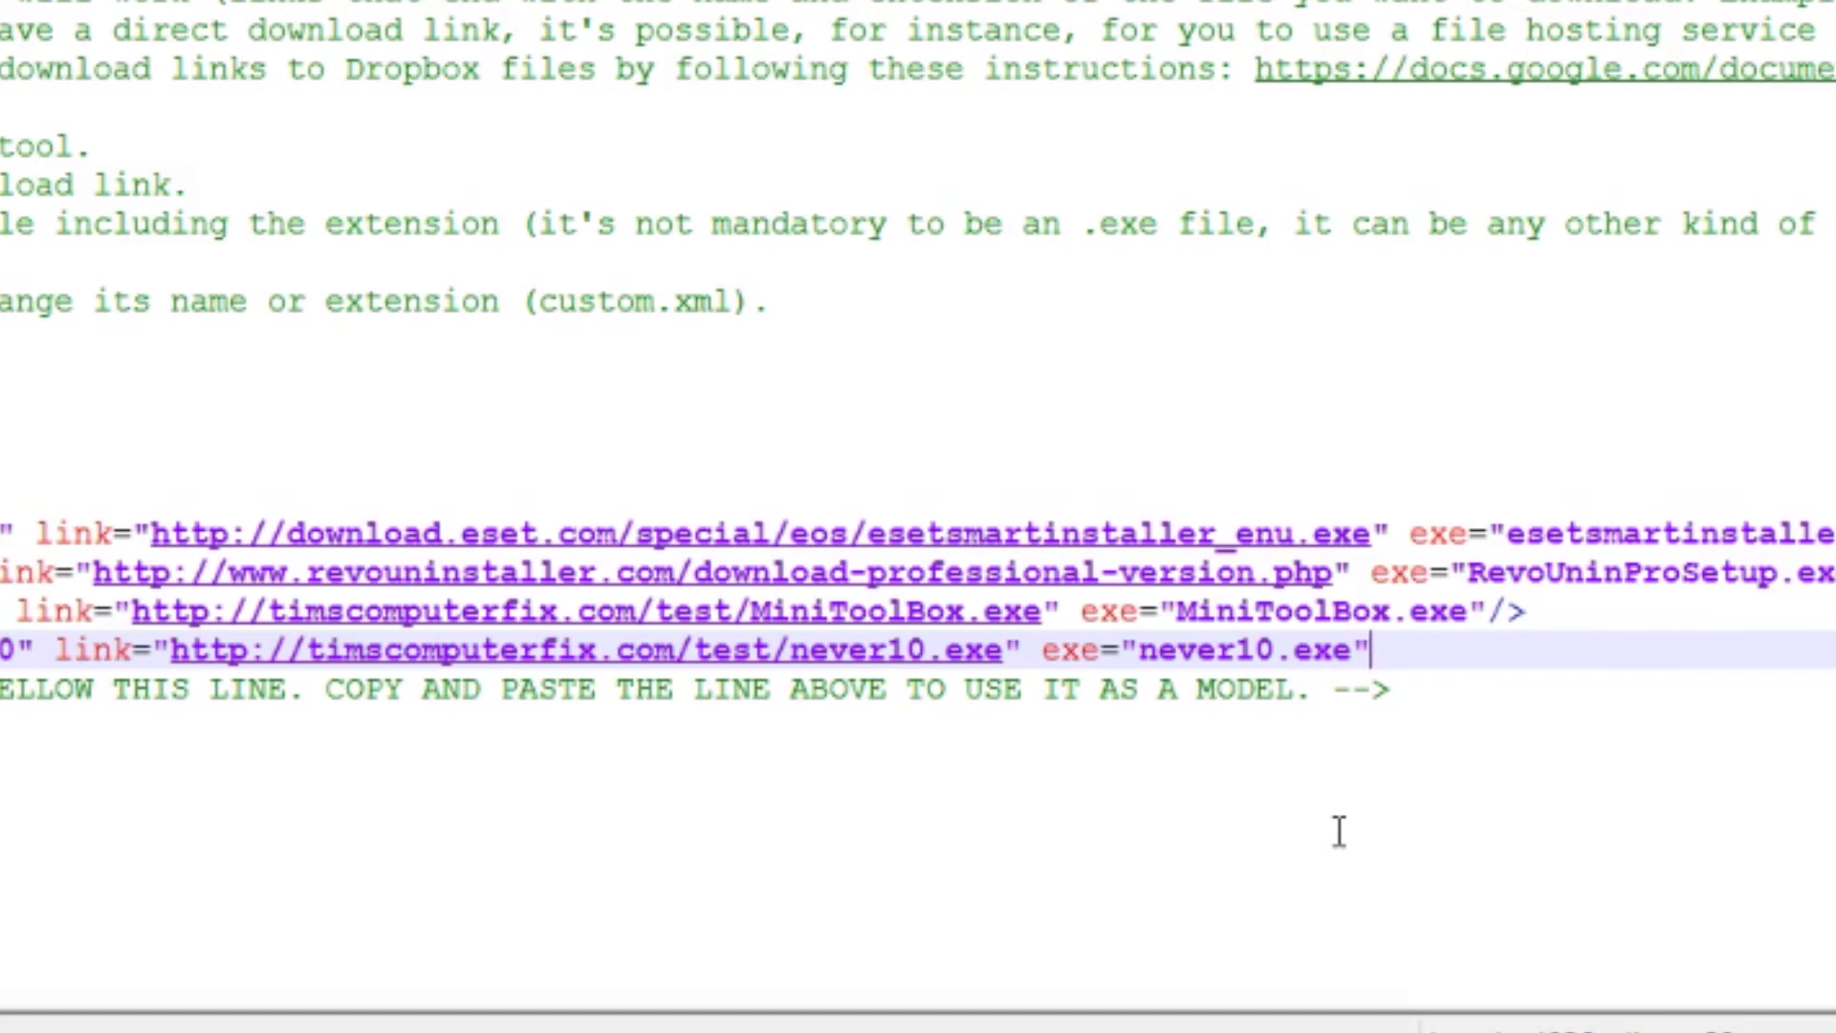
text(/)
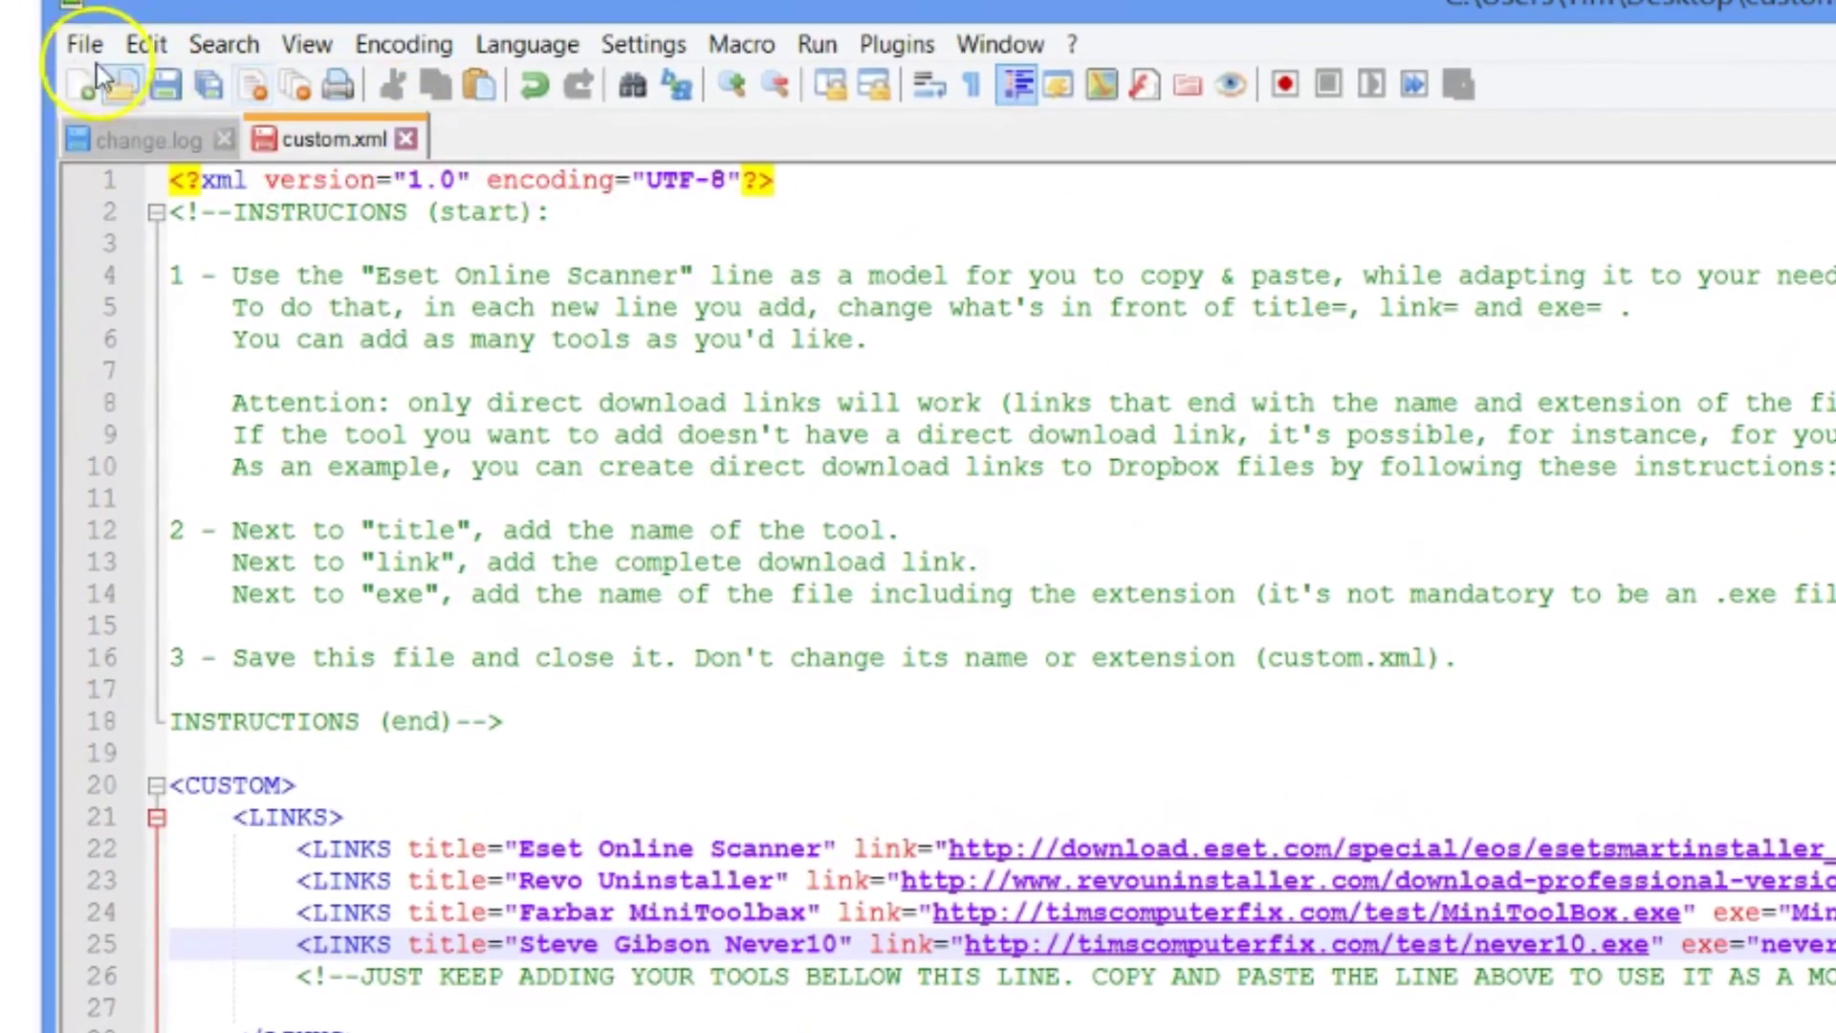
Save custom.xml and switch to Windows Repair Toolbox
click(32, 14)
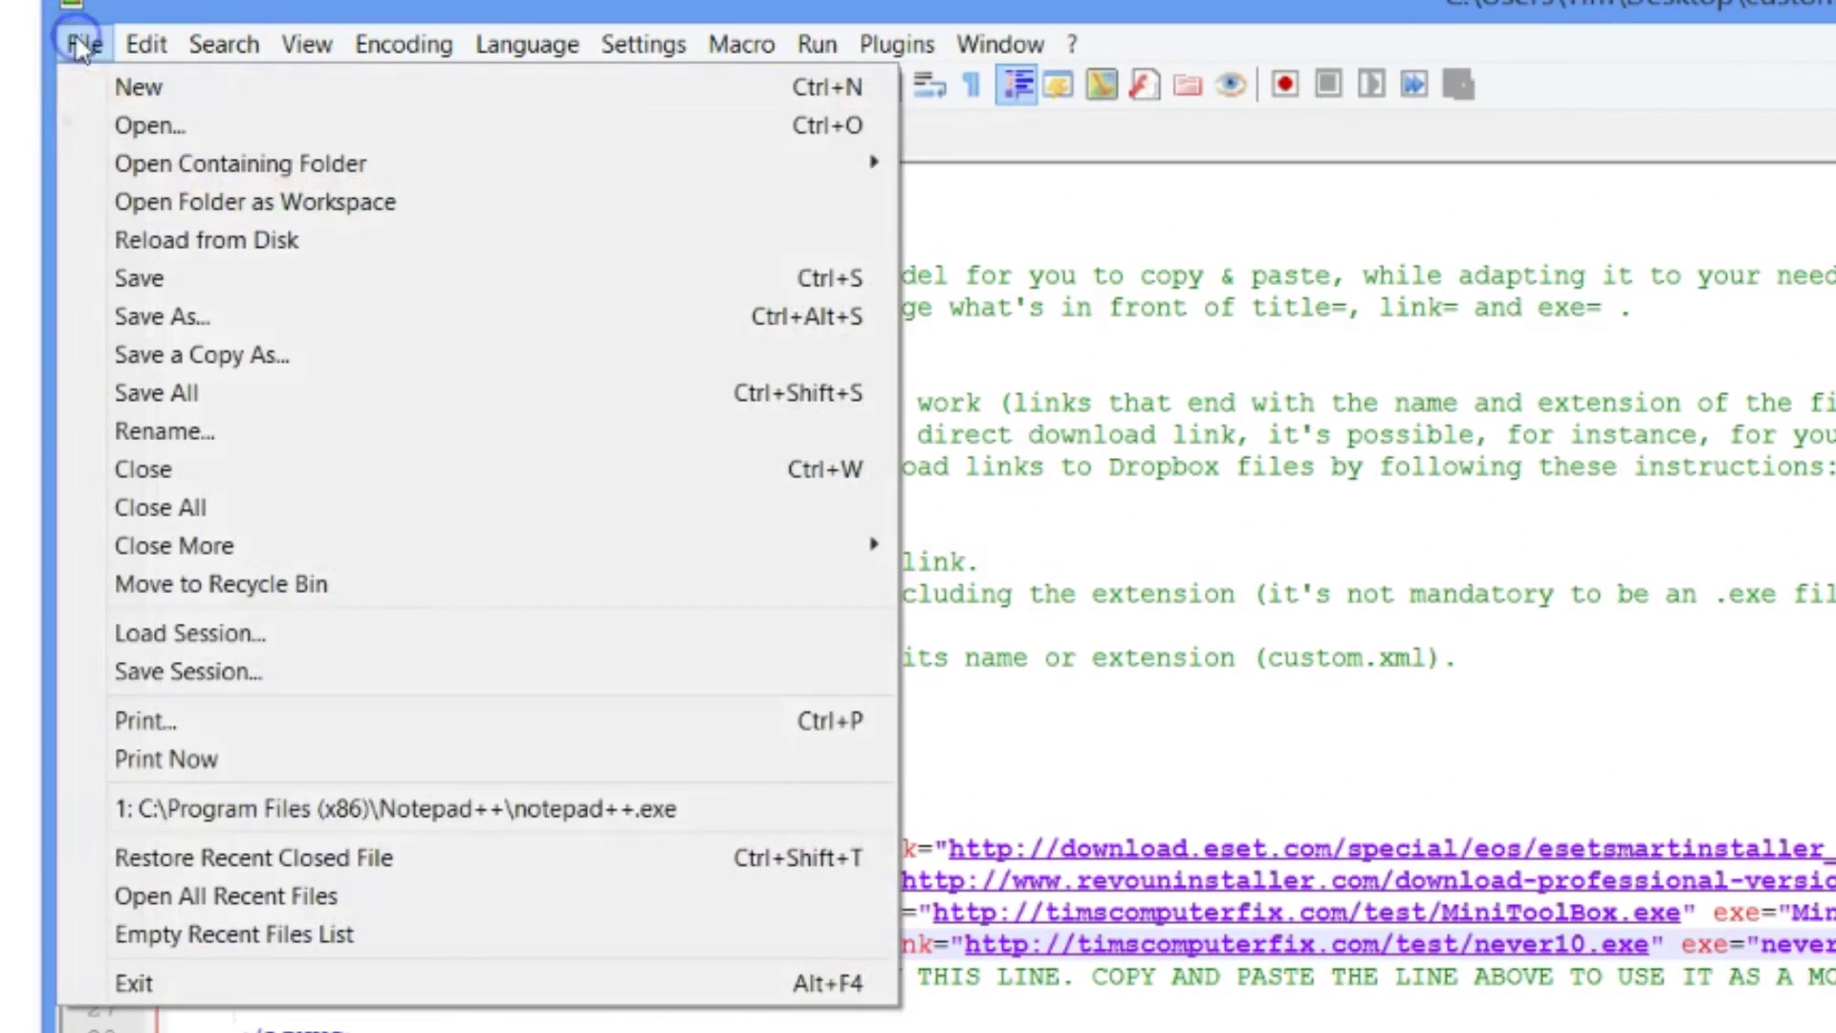
click(143, 278)
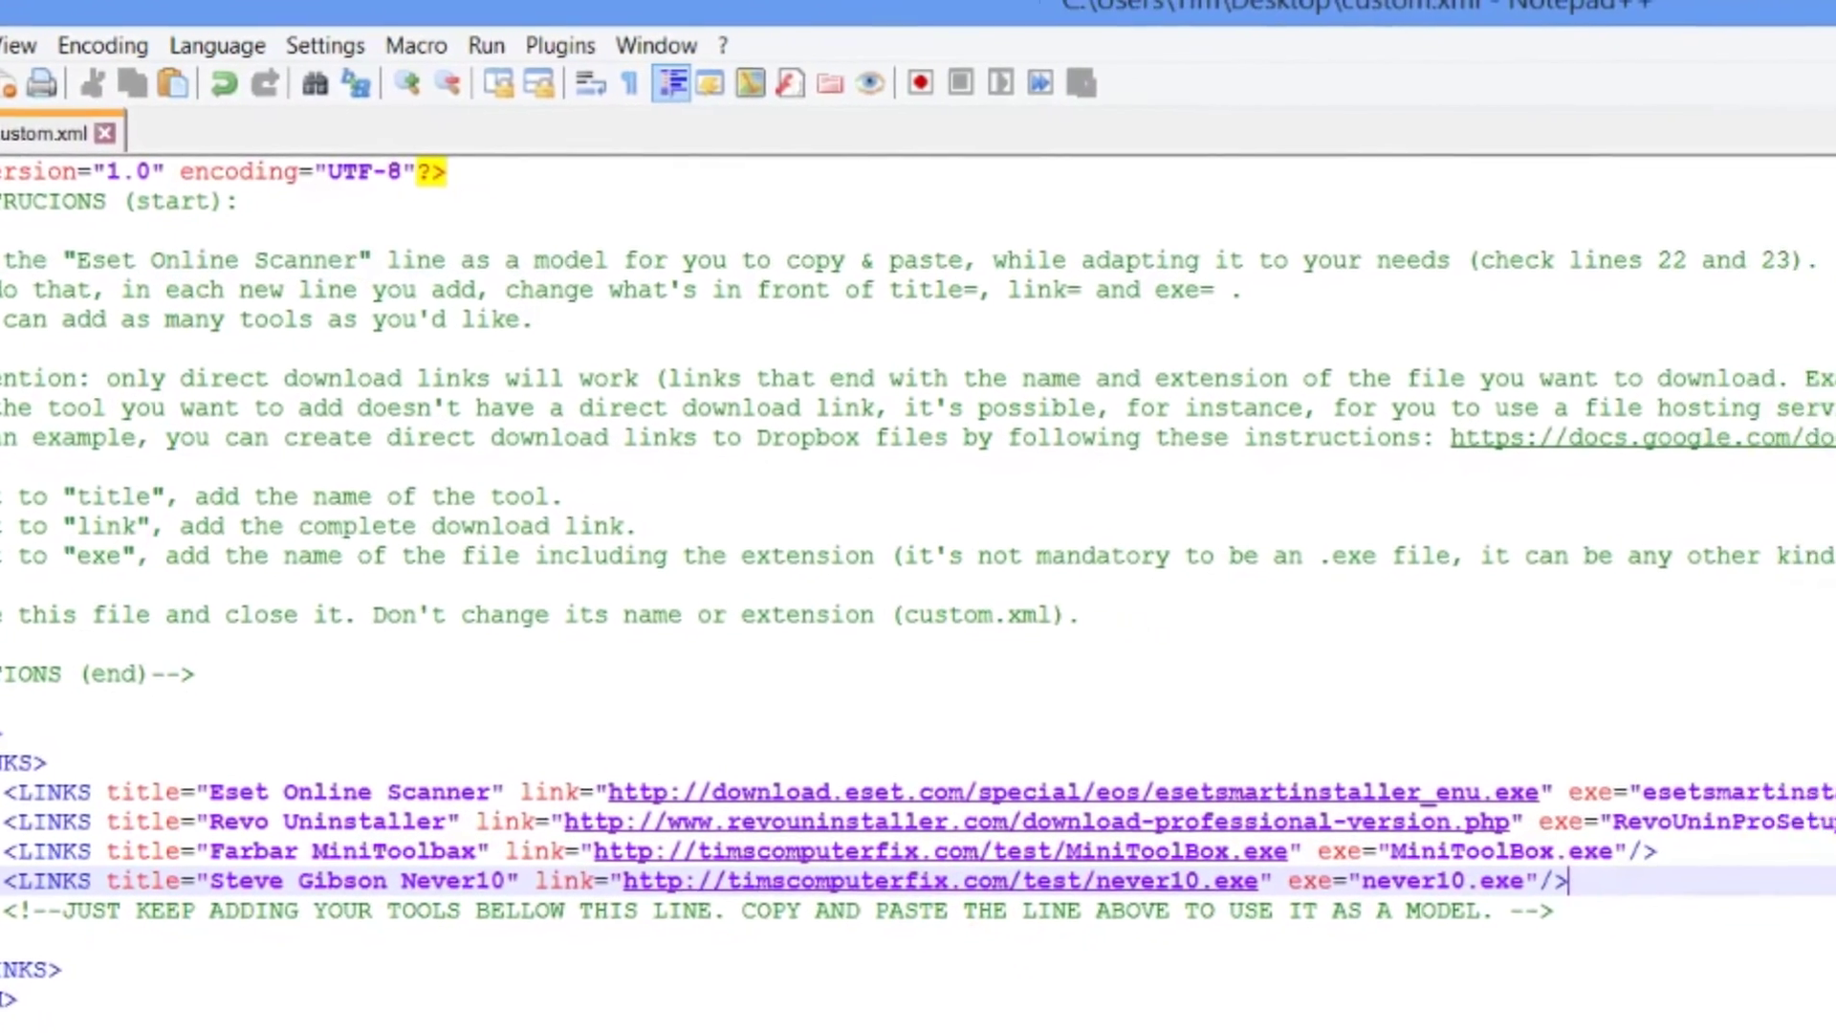
key(alt+Tab)
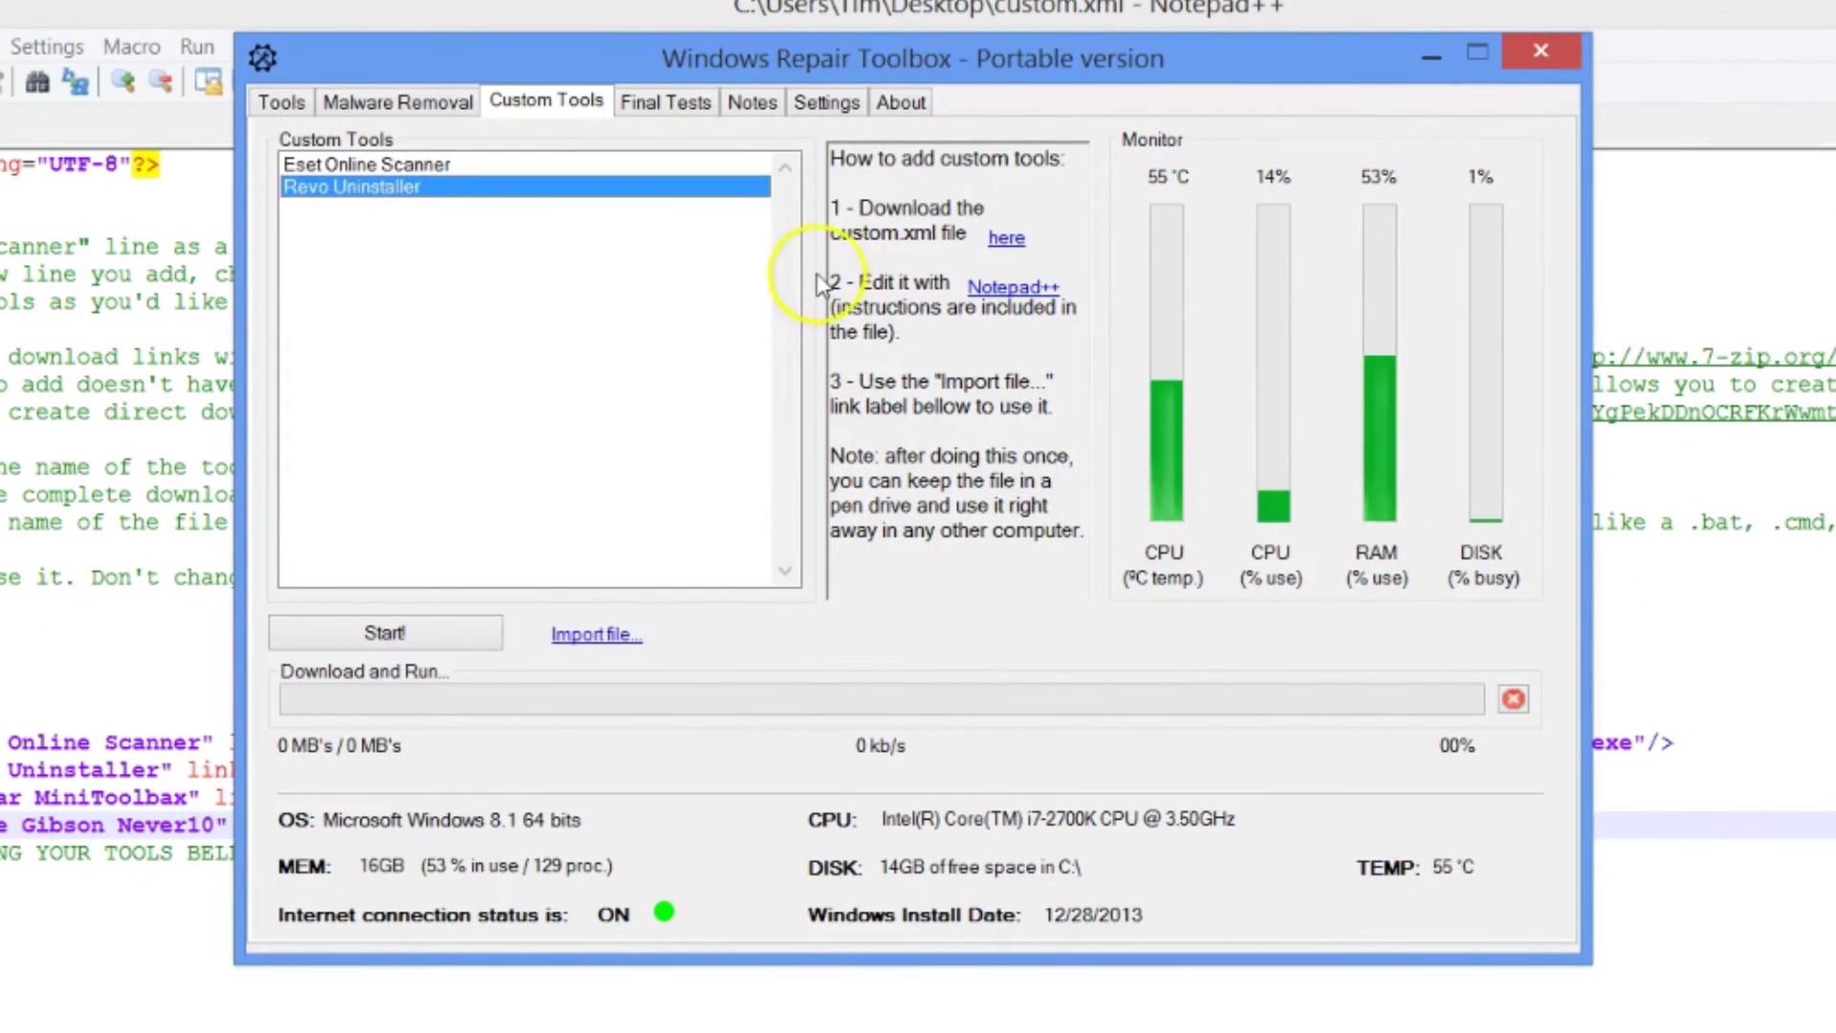
Import custom.xml from the Desktop into the Custom Tools list
click(590, 635)
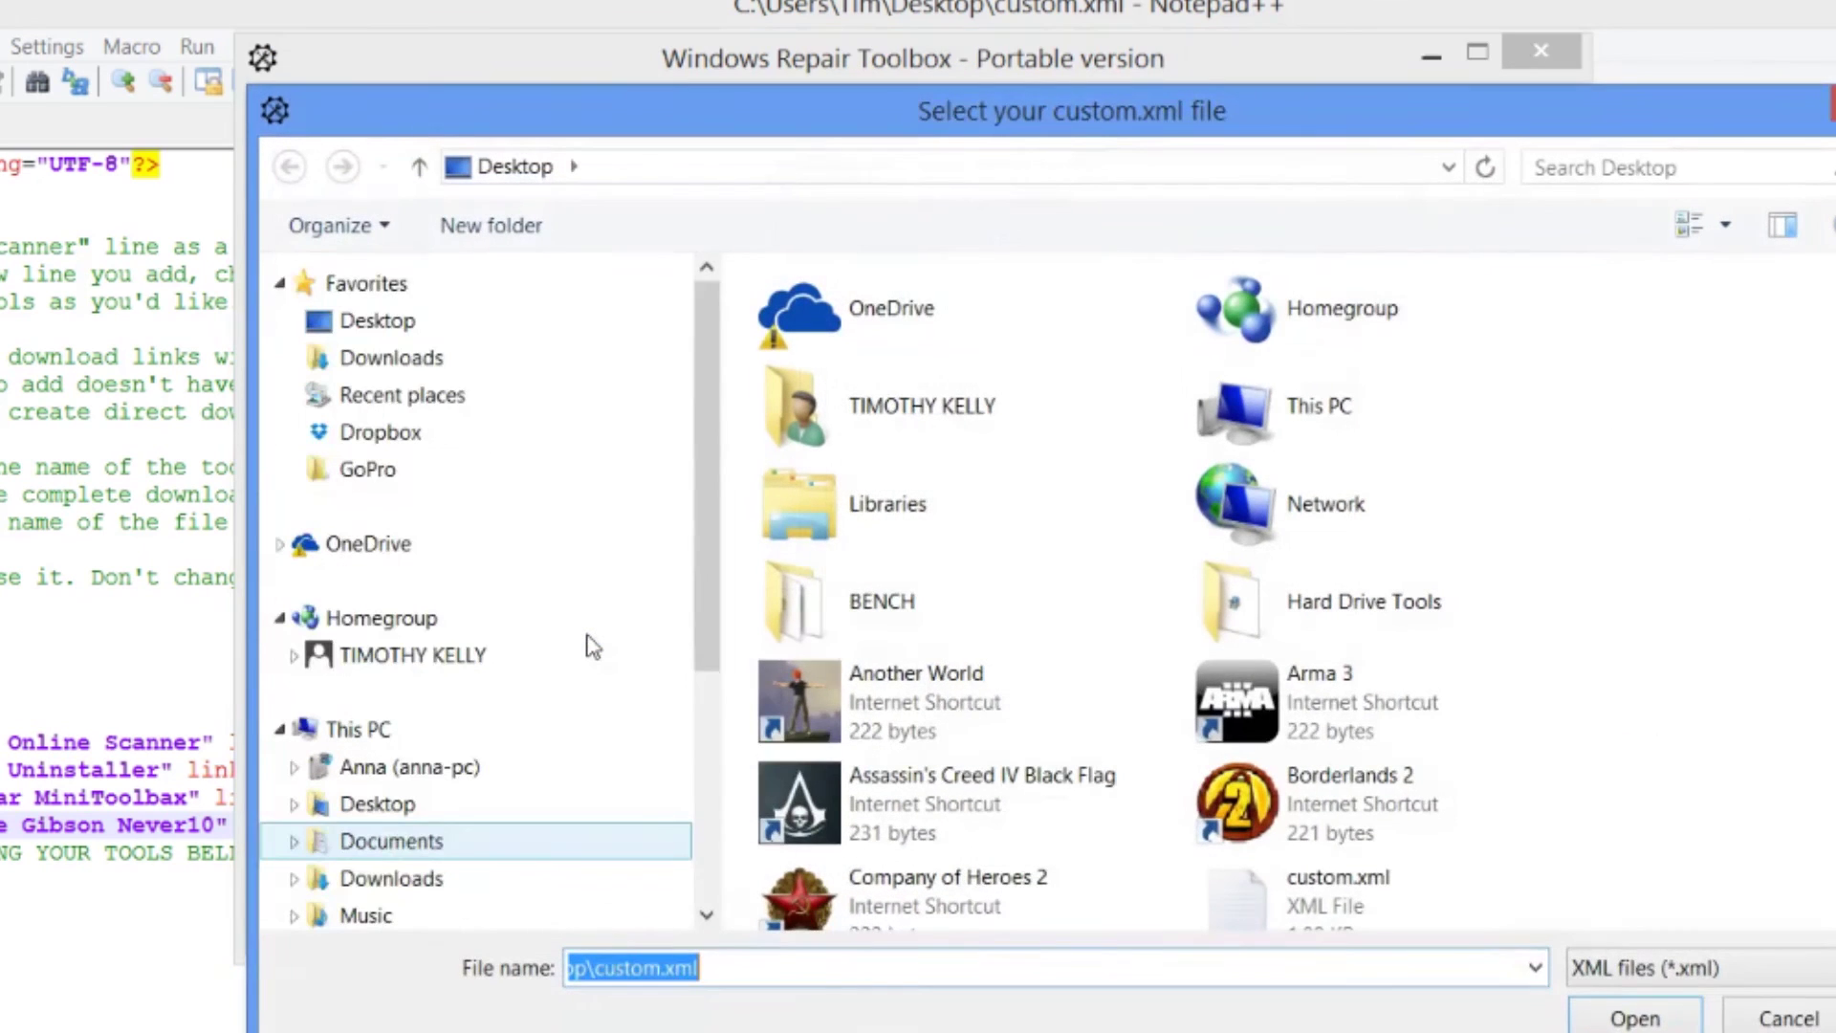
click(1262, 883)
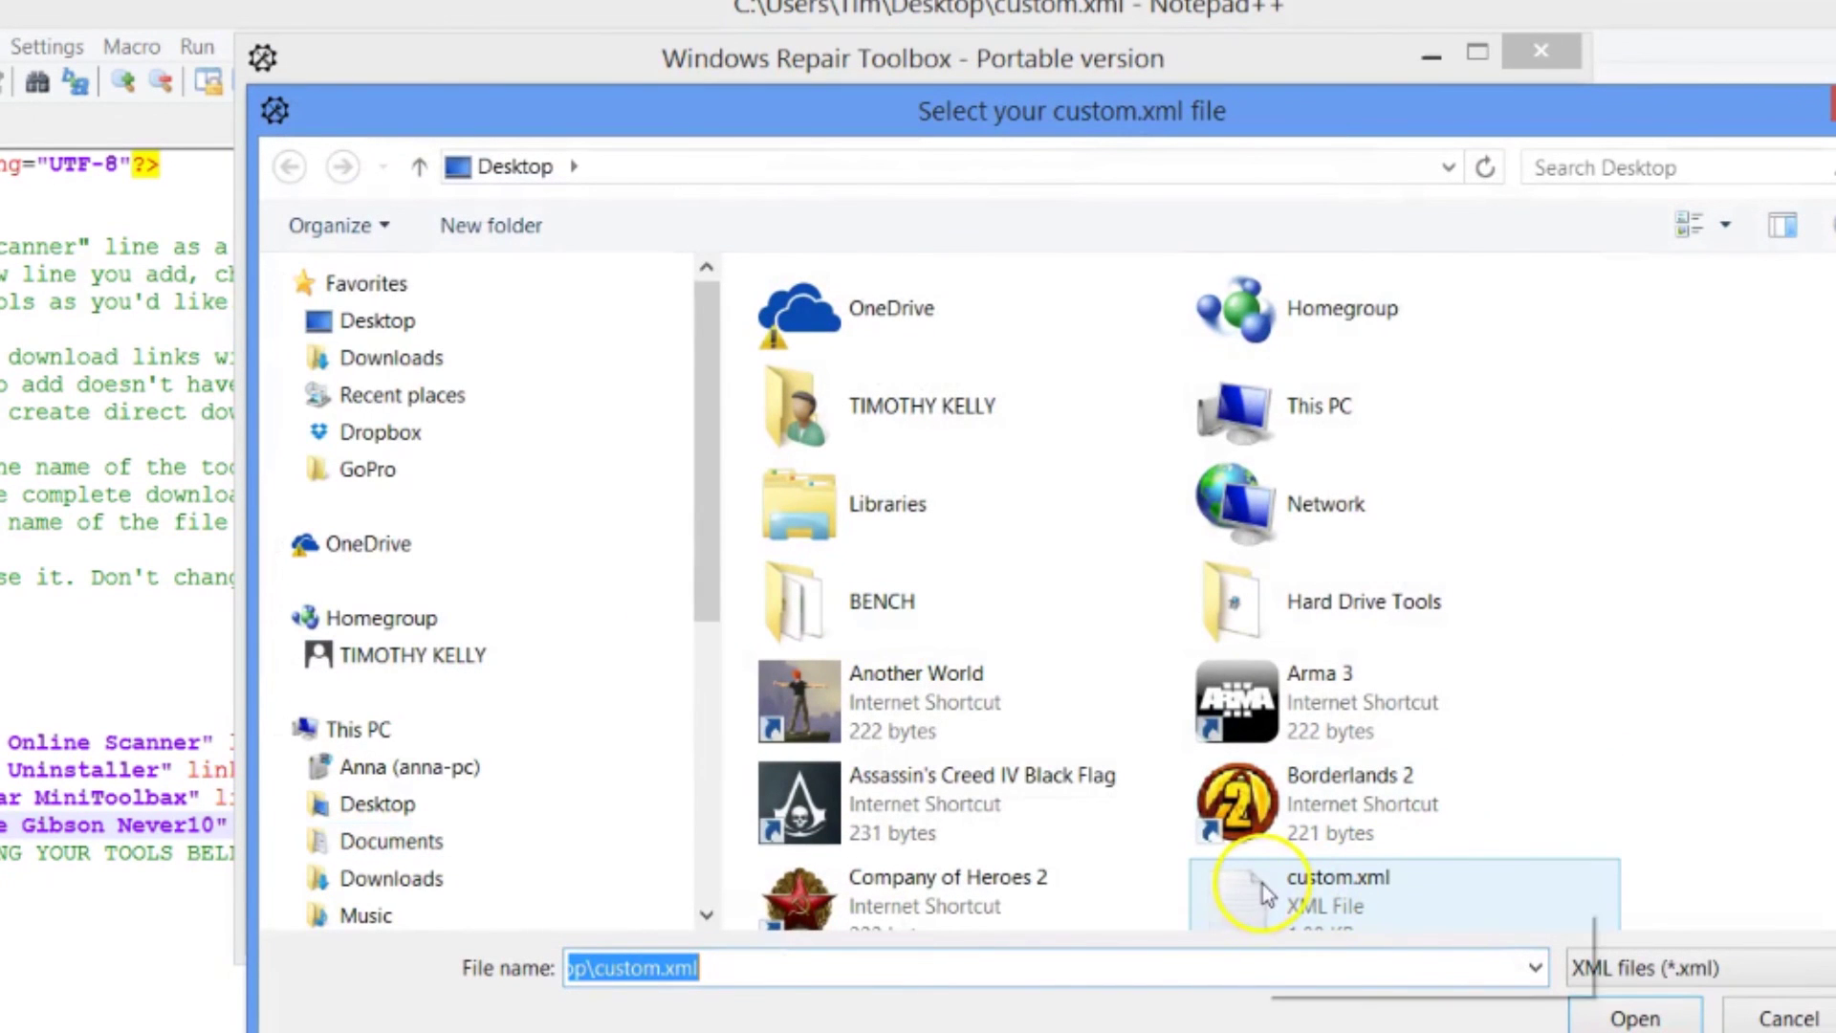
scroll(1631, 676, down, 1)
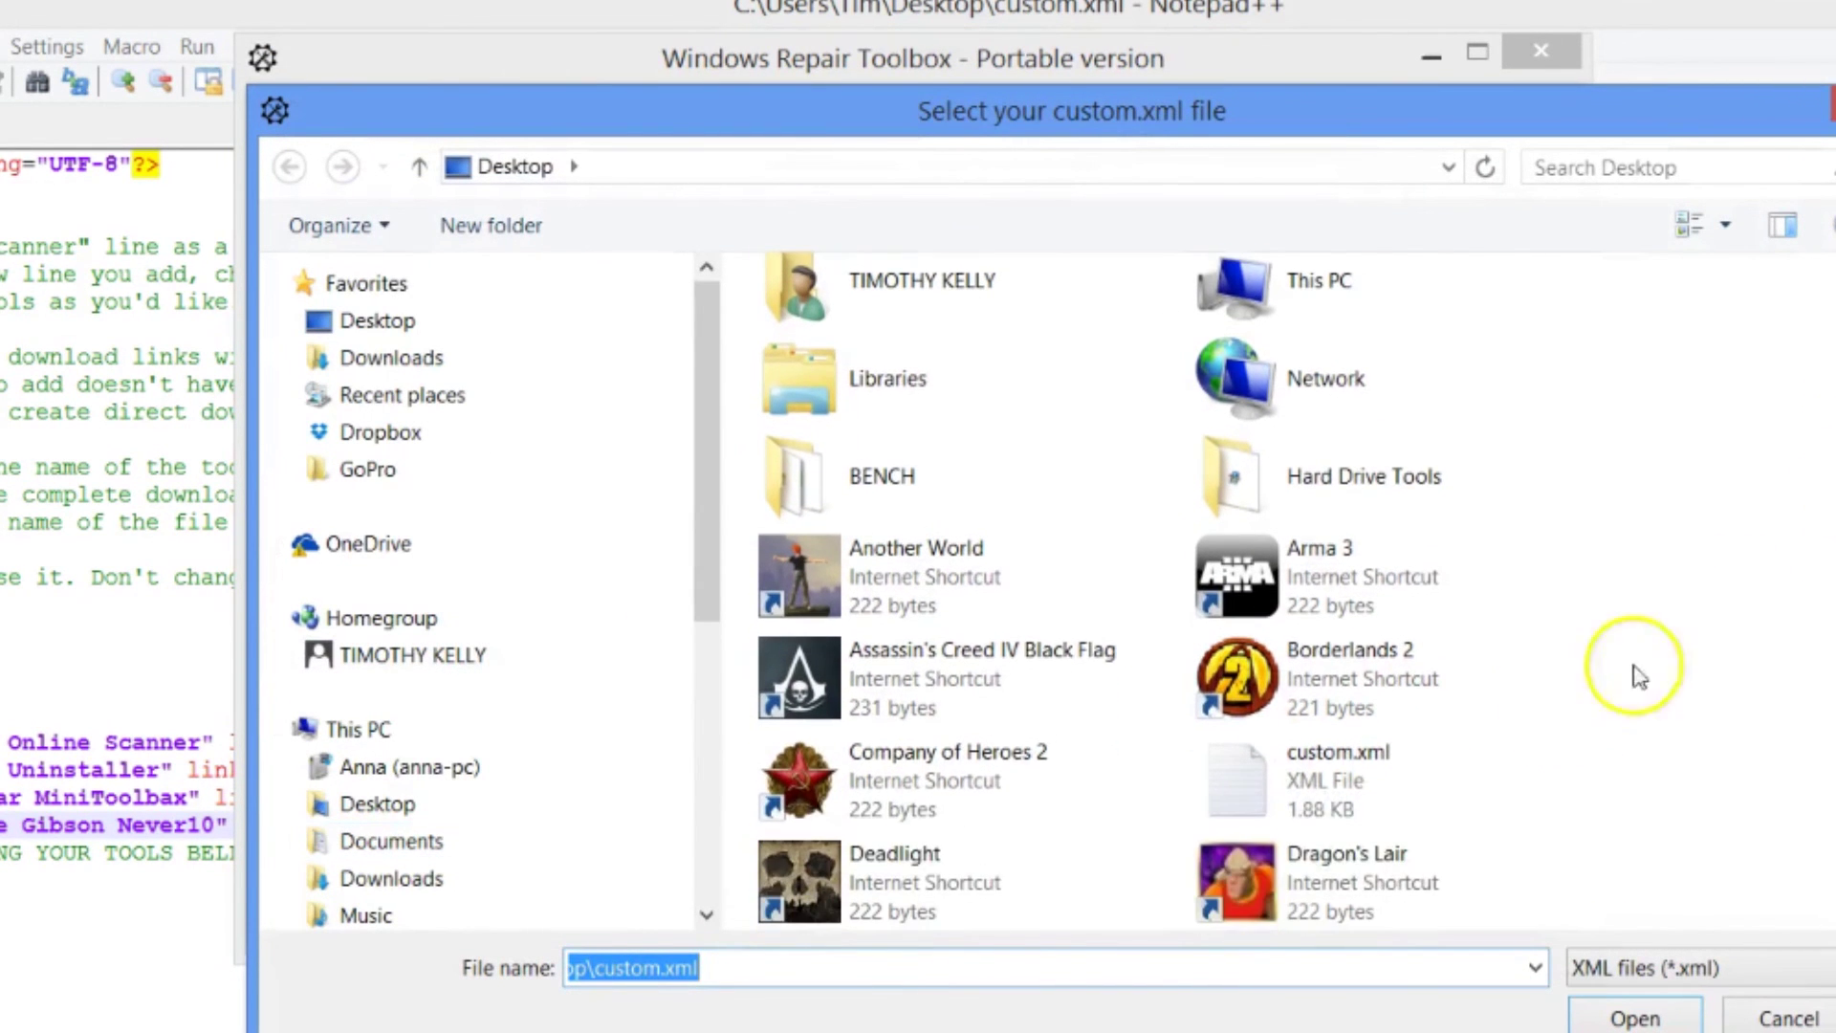
click(1315, 808)
click(1619, 1018)
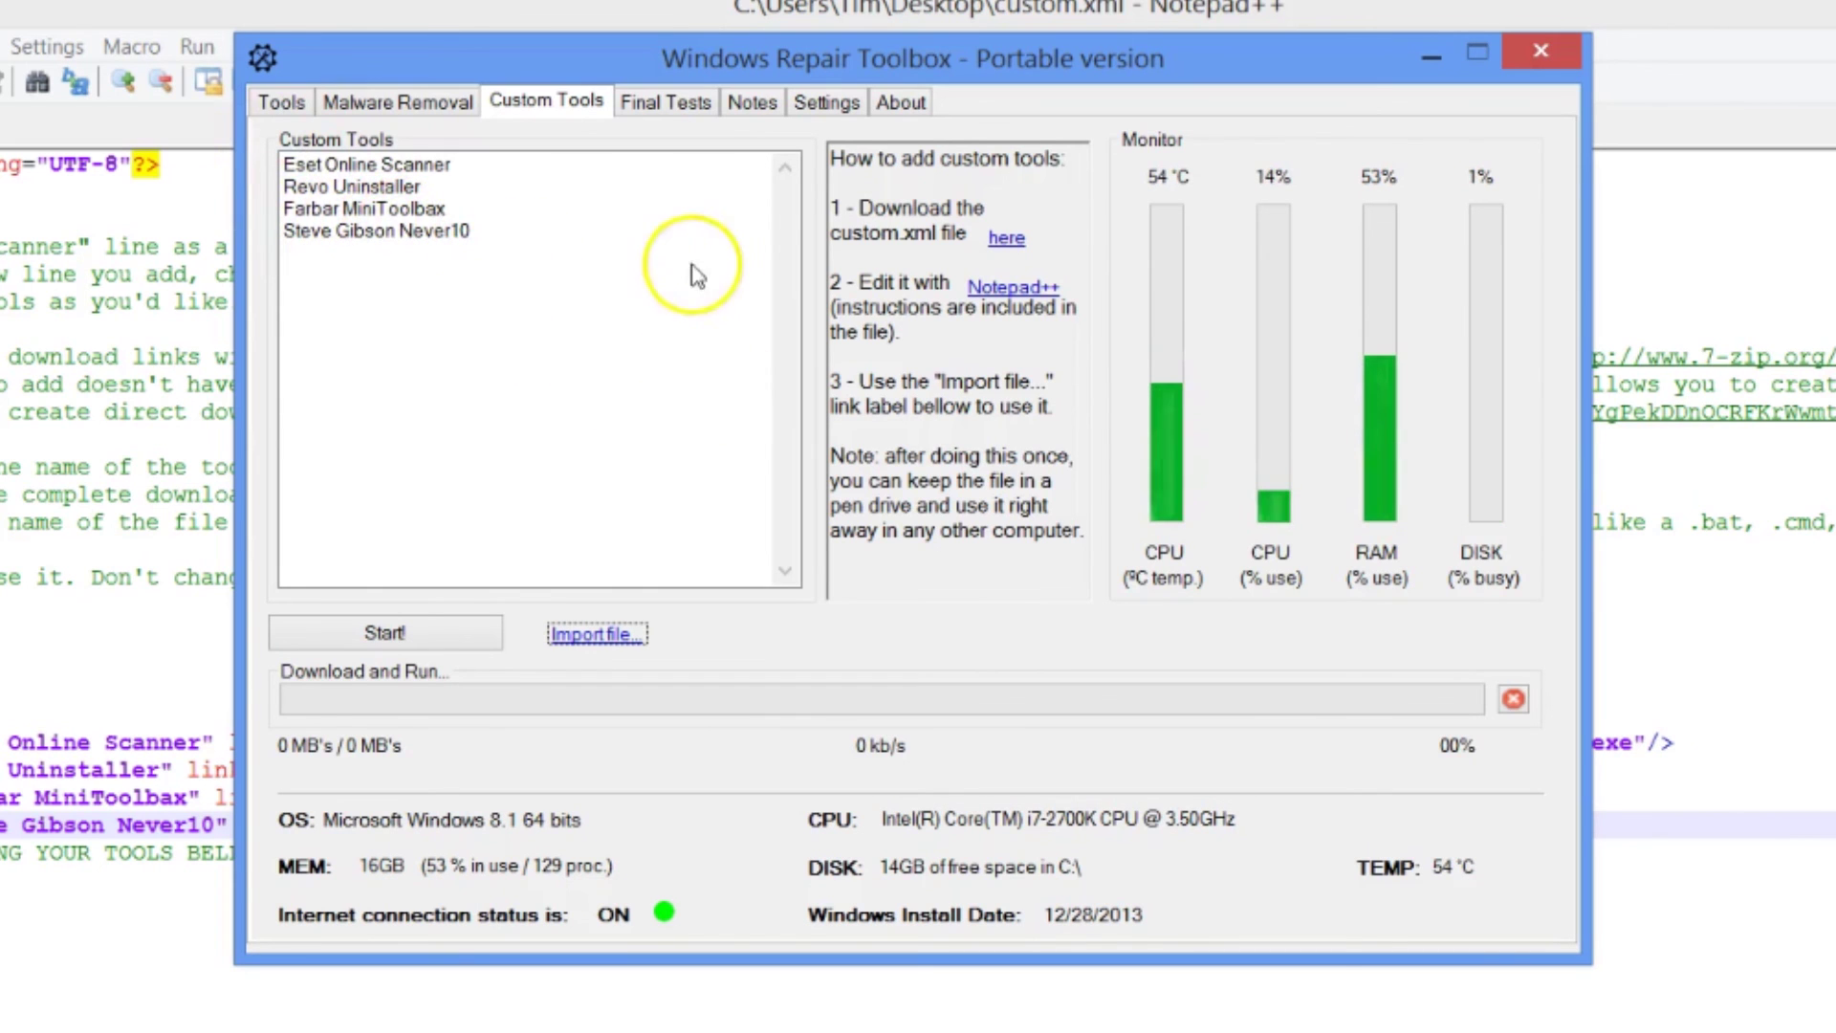
Reopen the import file chooser and cancel it without importing anything
click(607, 633)
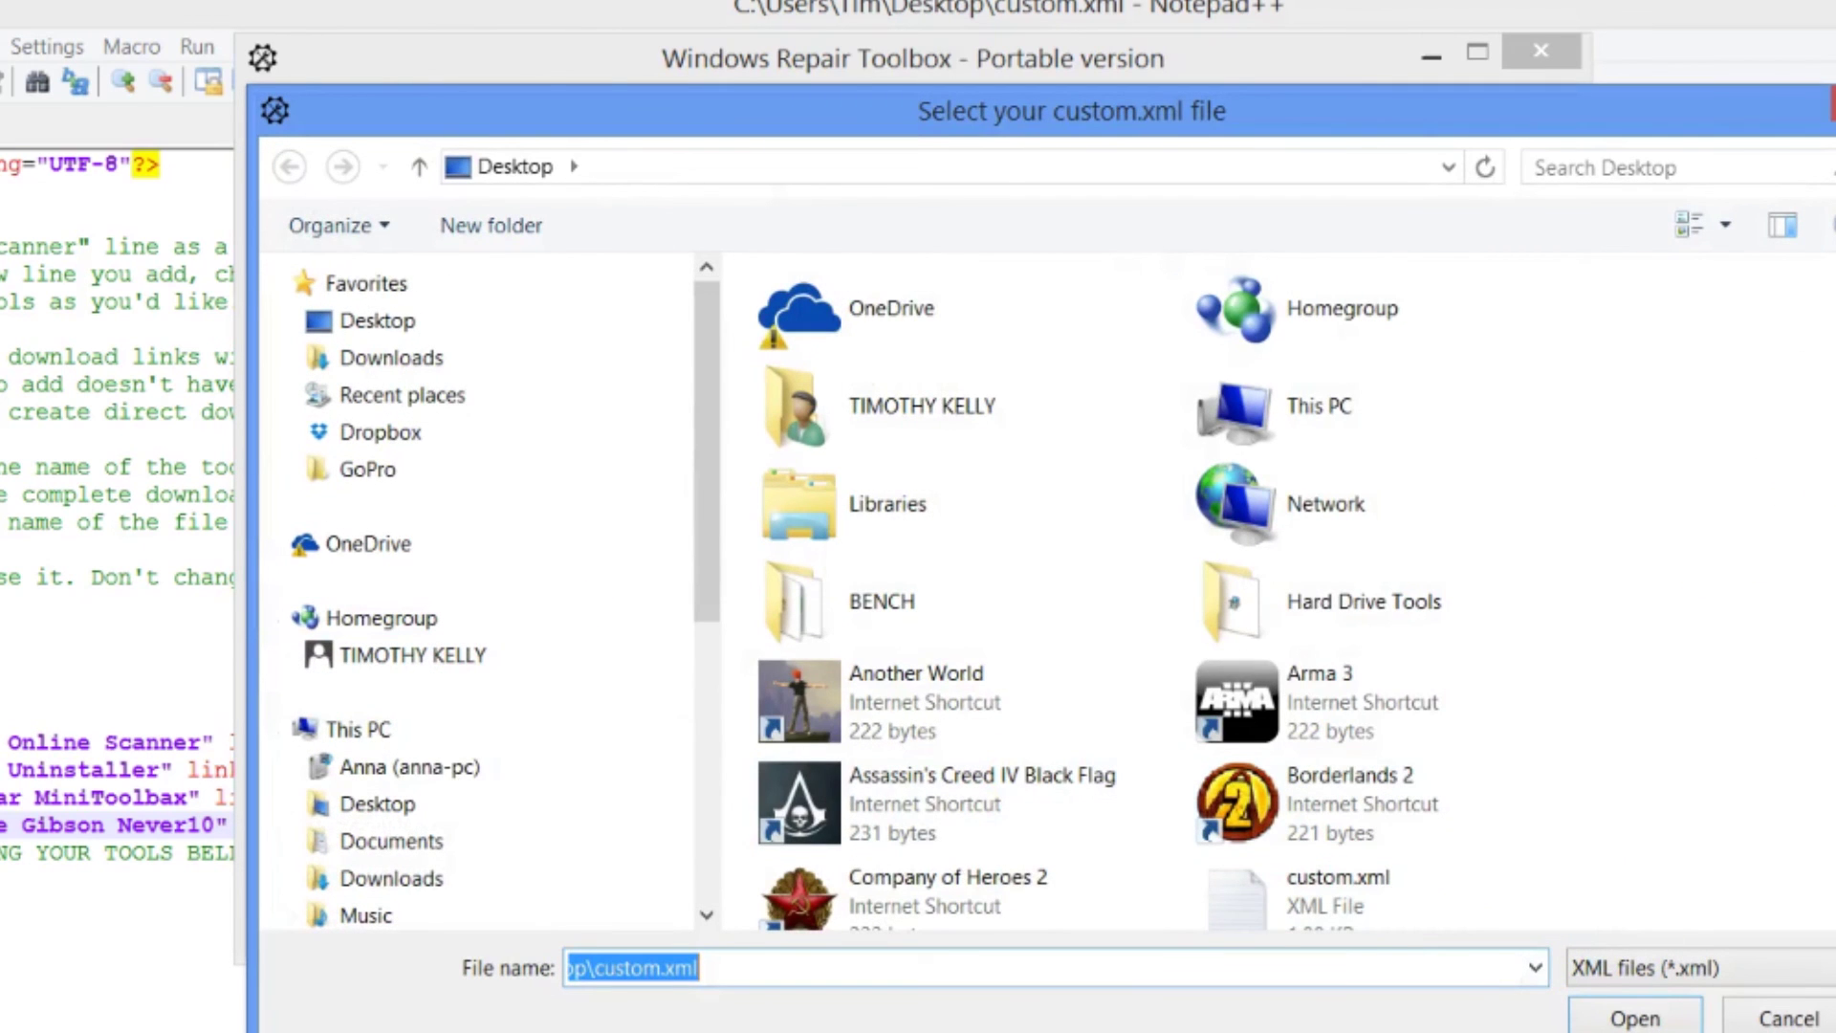
scroll(1434, 669, down, 1)
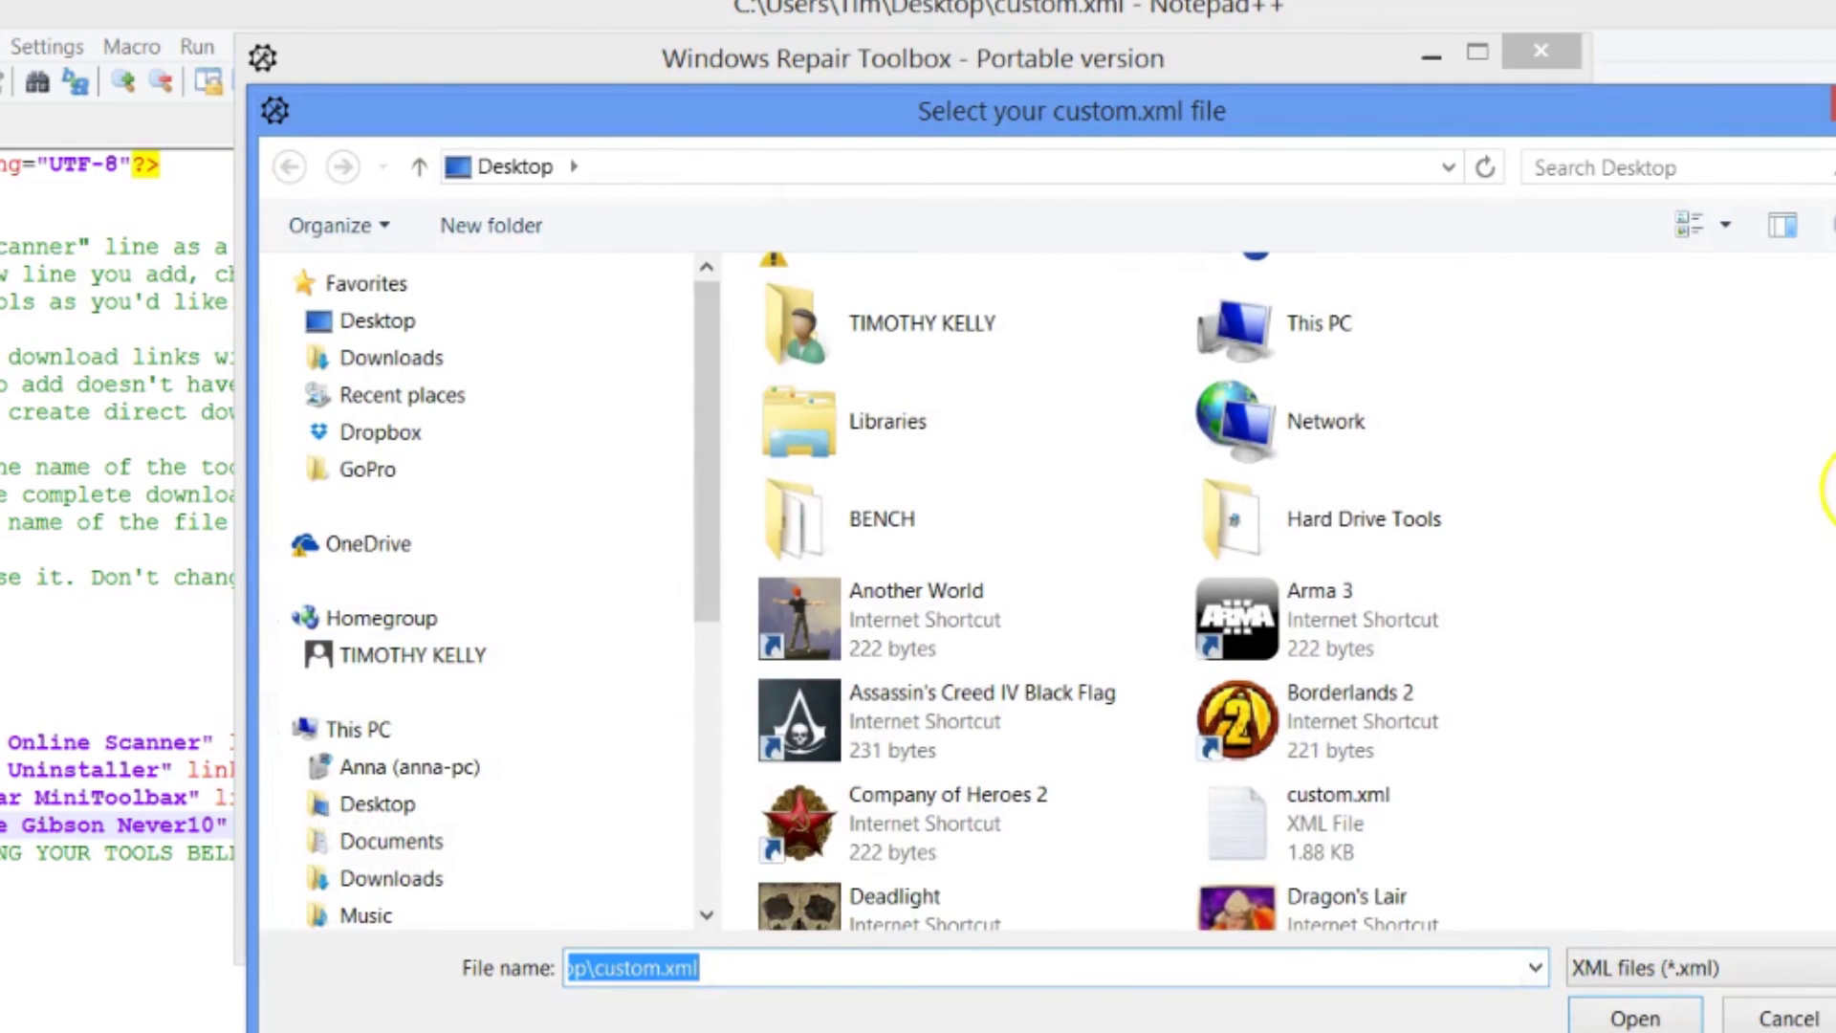
click(1302, 839)
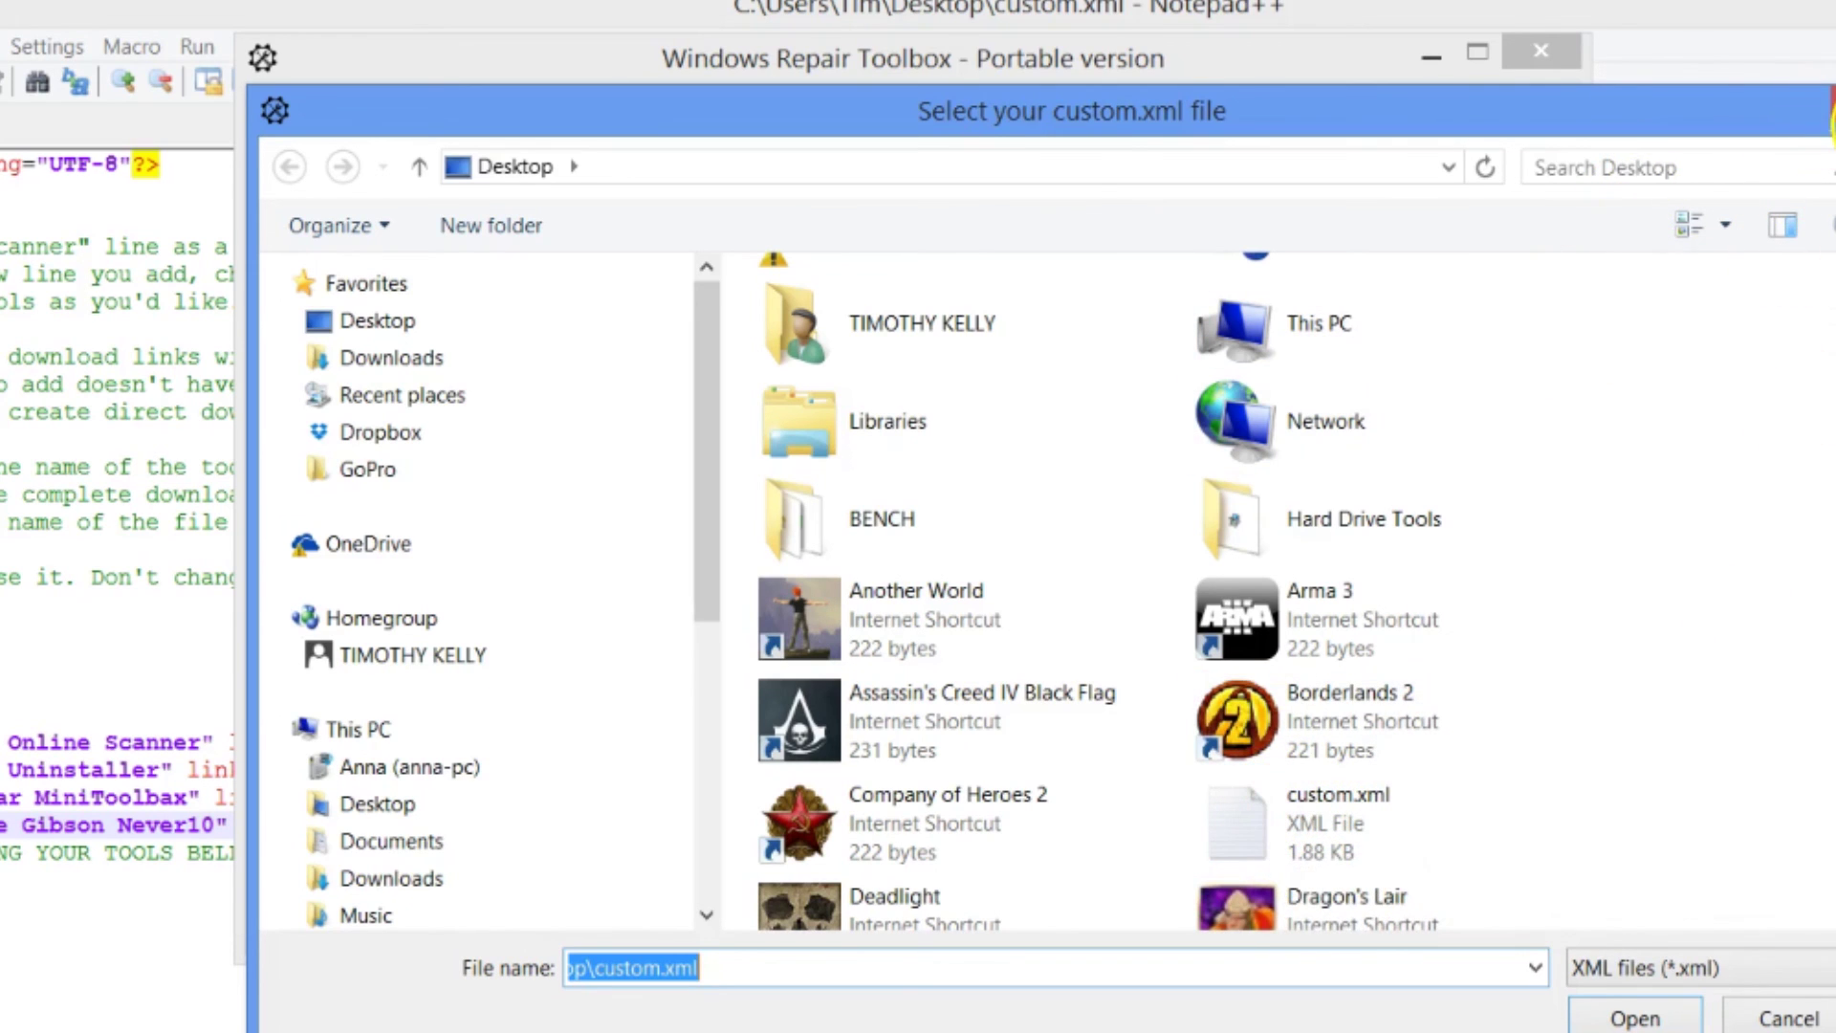
click(1788, 1017)
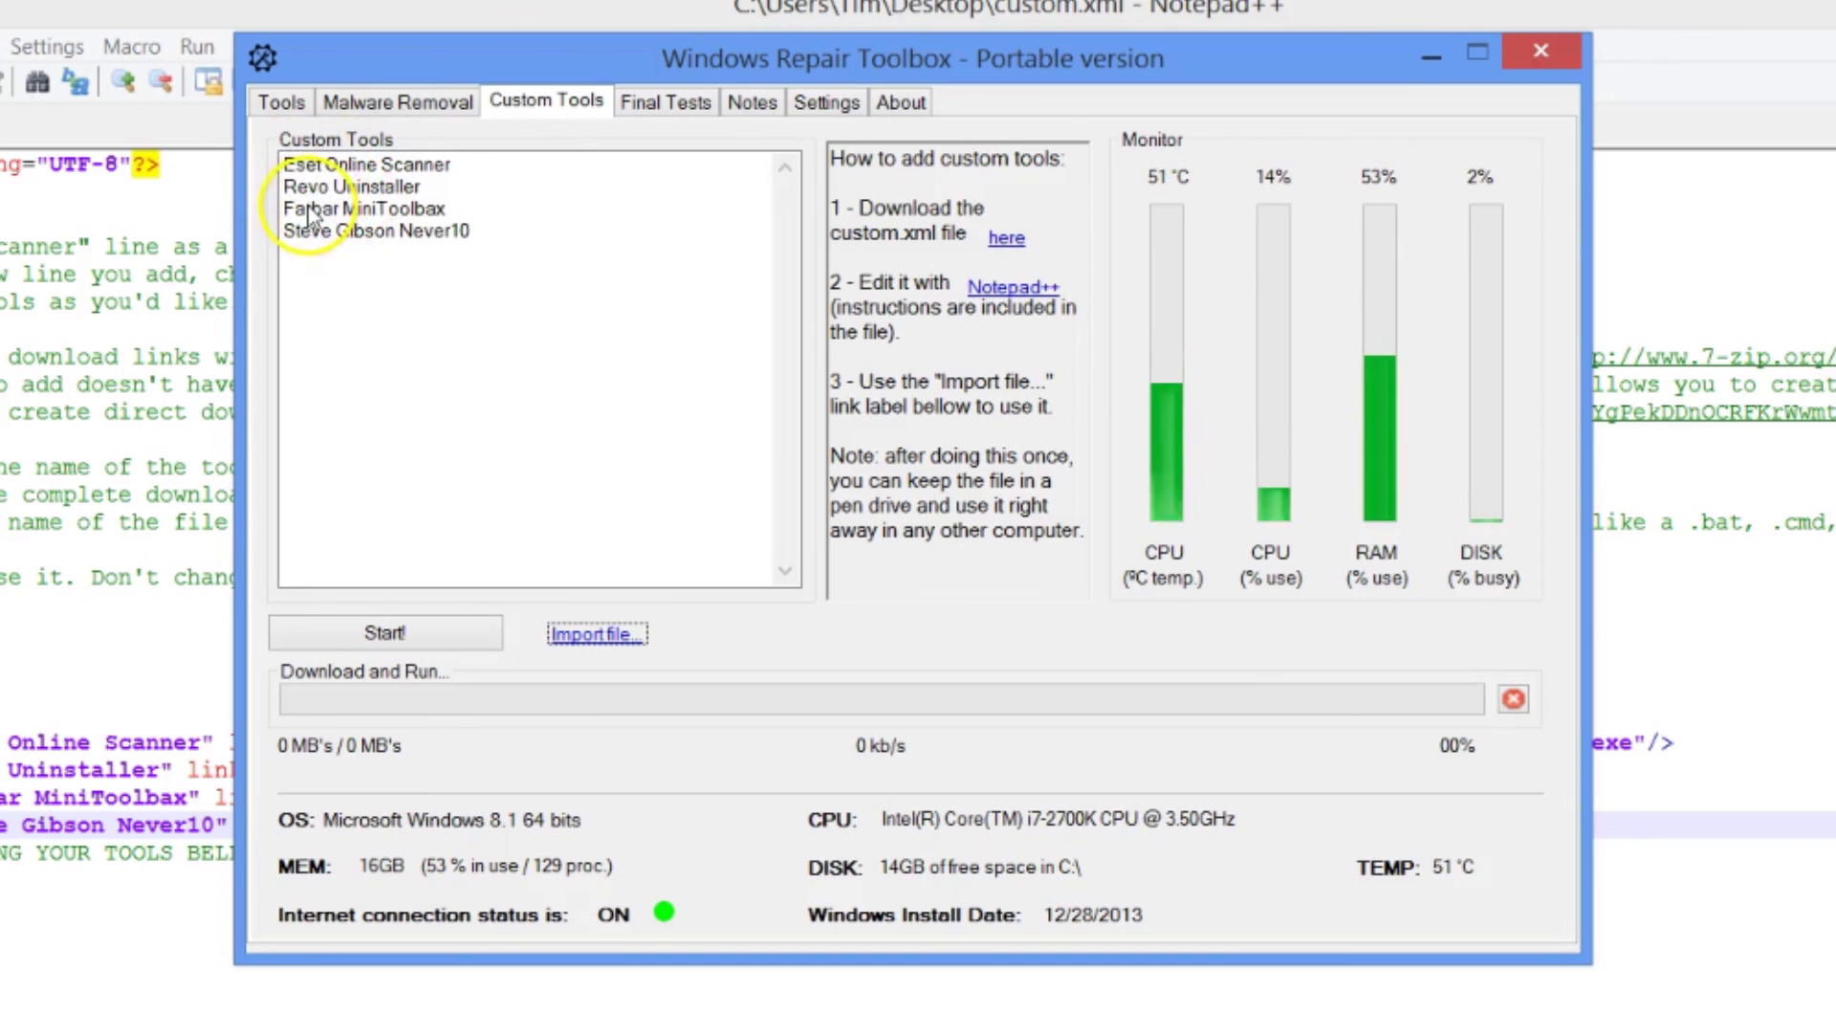
Start Farbar MiniToolbax and close MiniToolBox, then select Steve Gibson Never10 and close its window
click(379, 210)
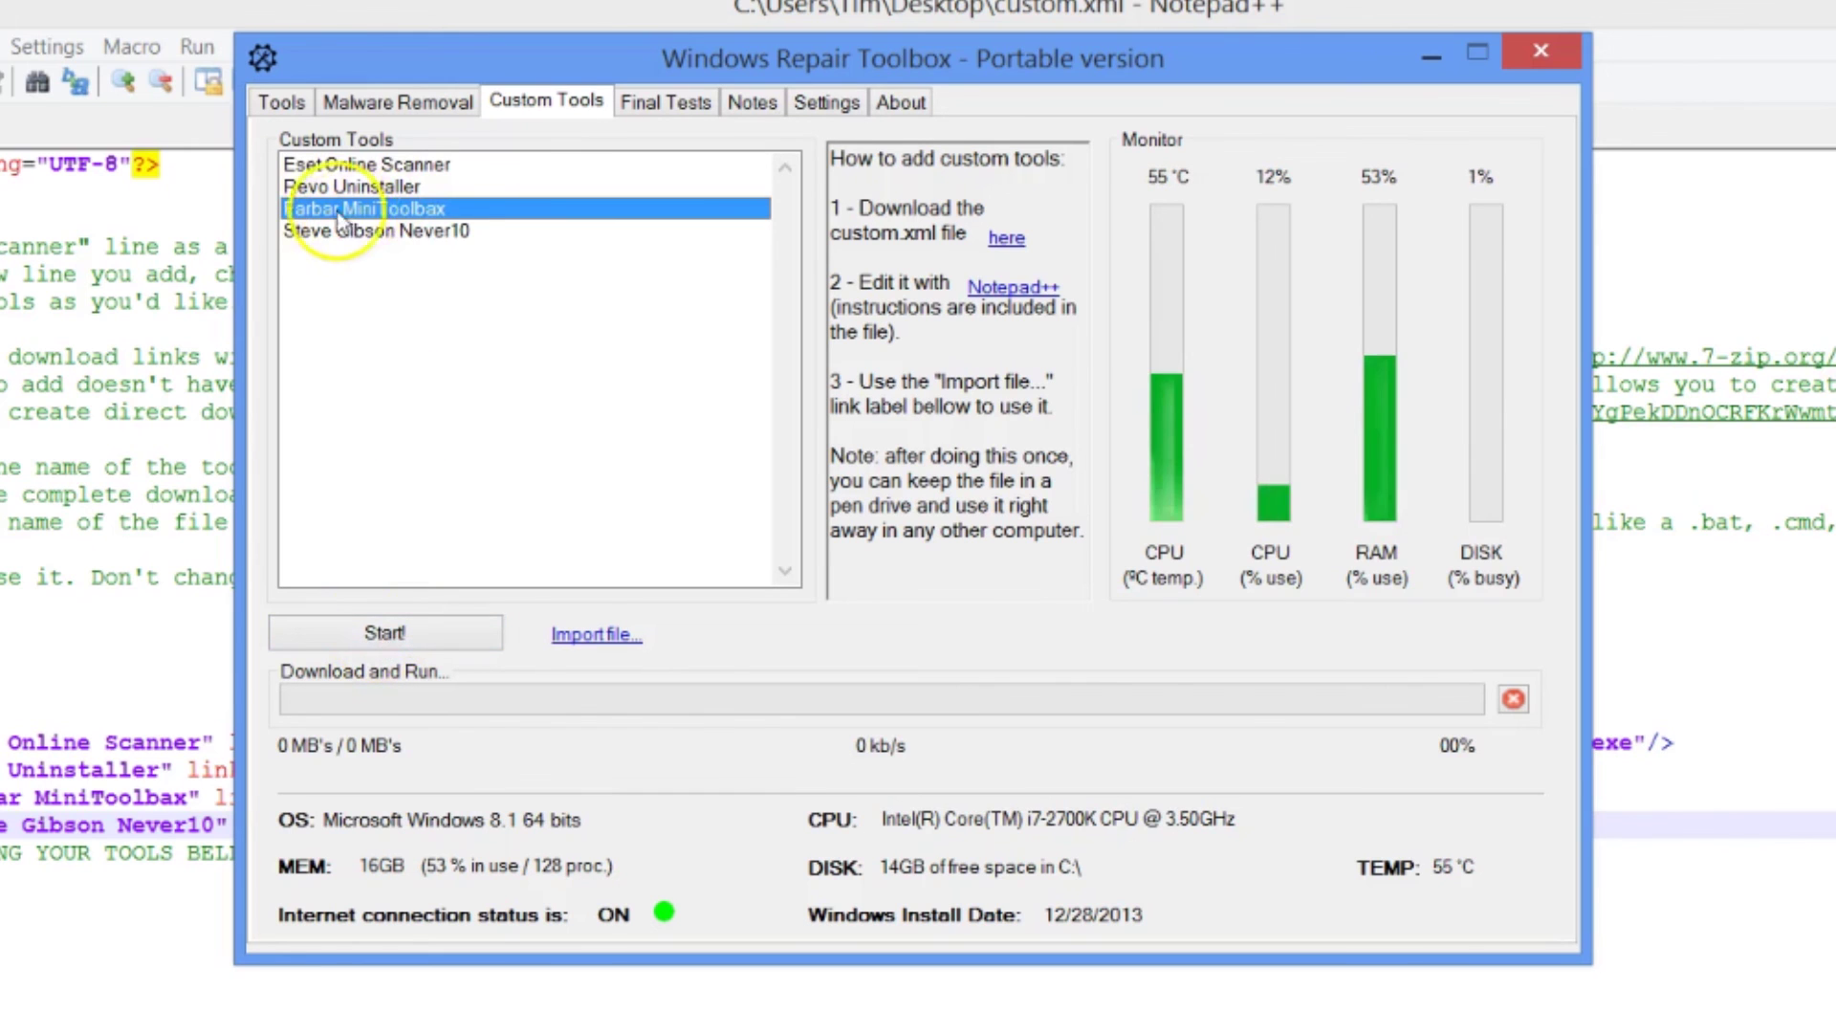
click(400, 643)
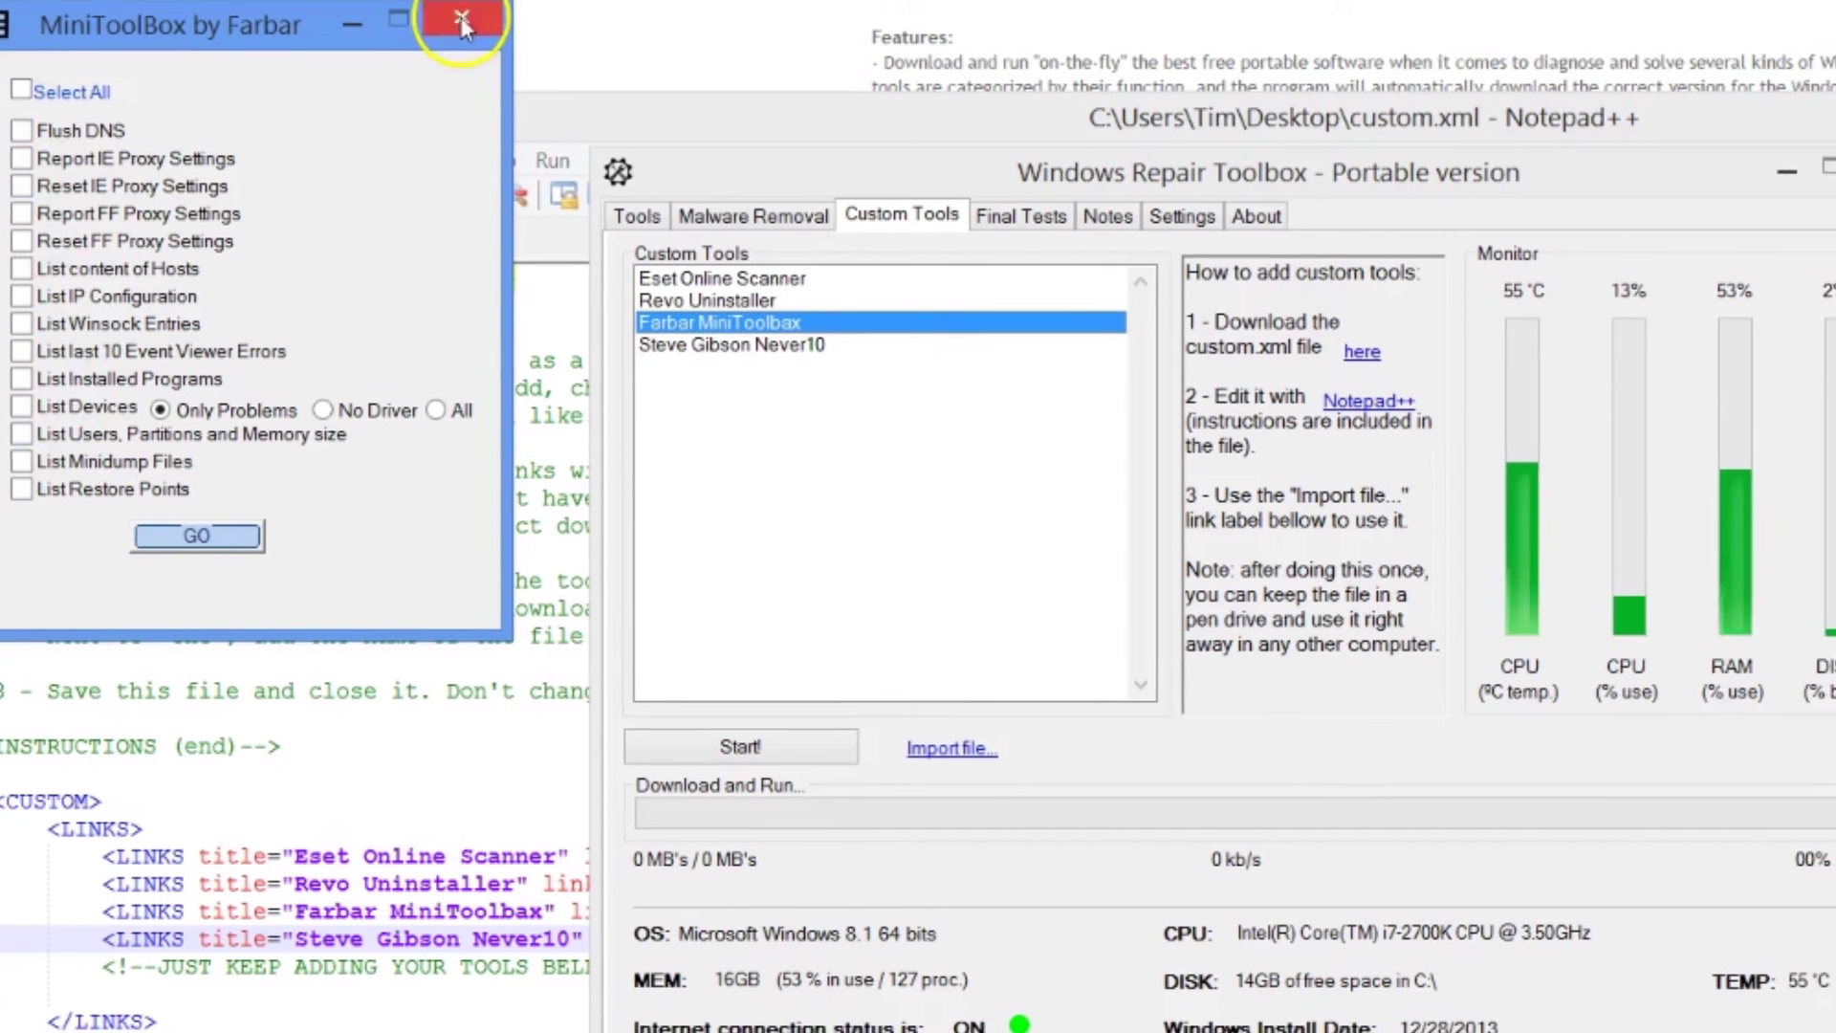
click(513, 61)
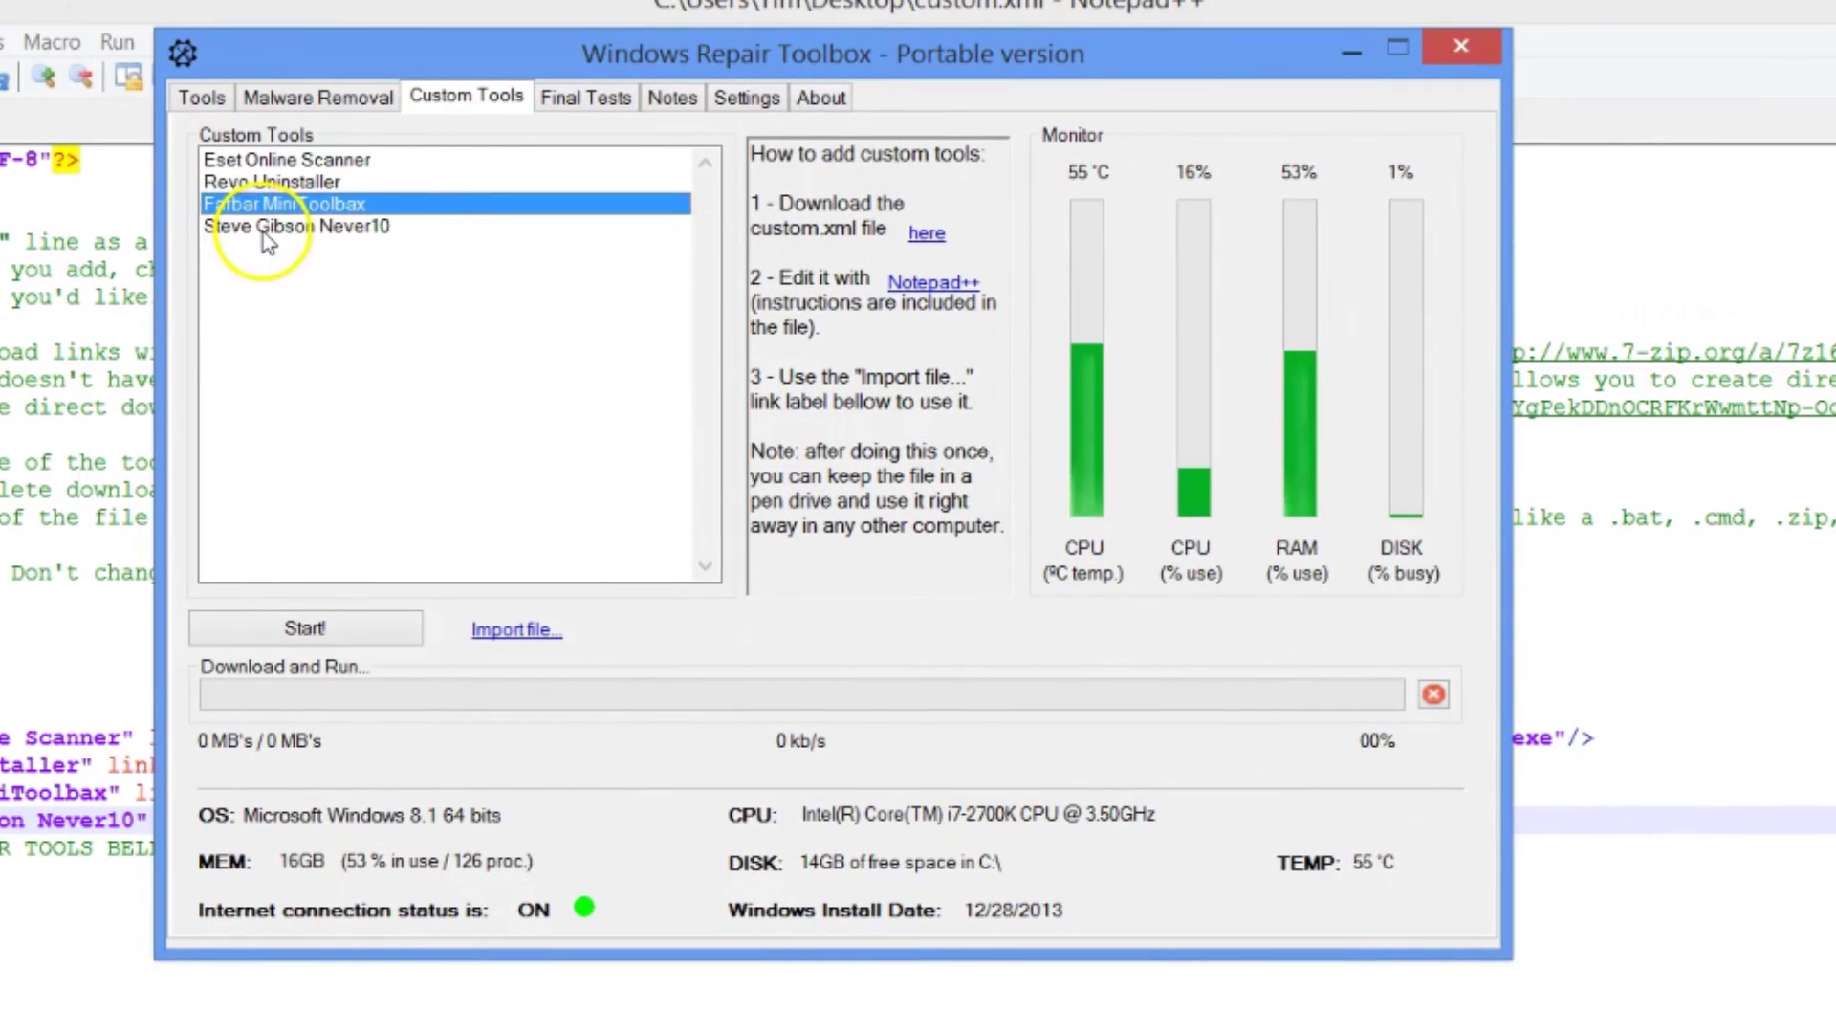
click(294, 239)
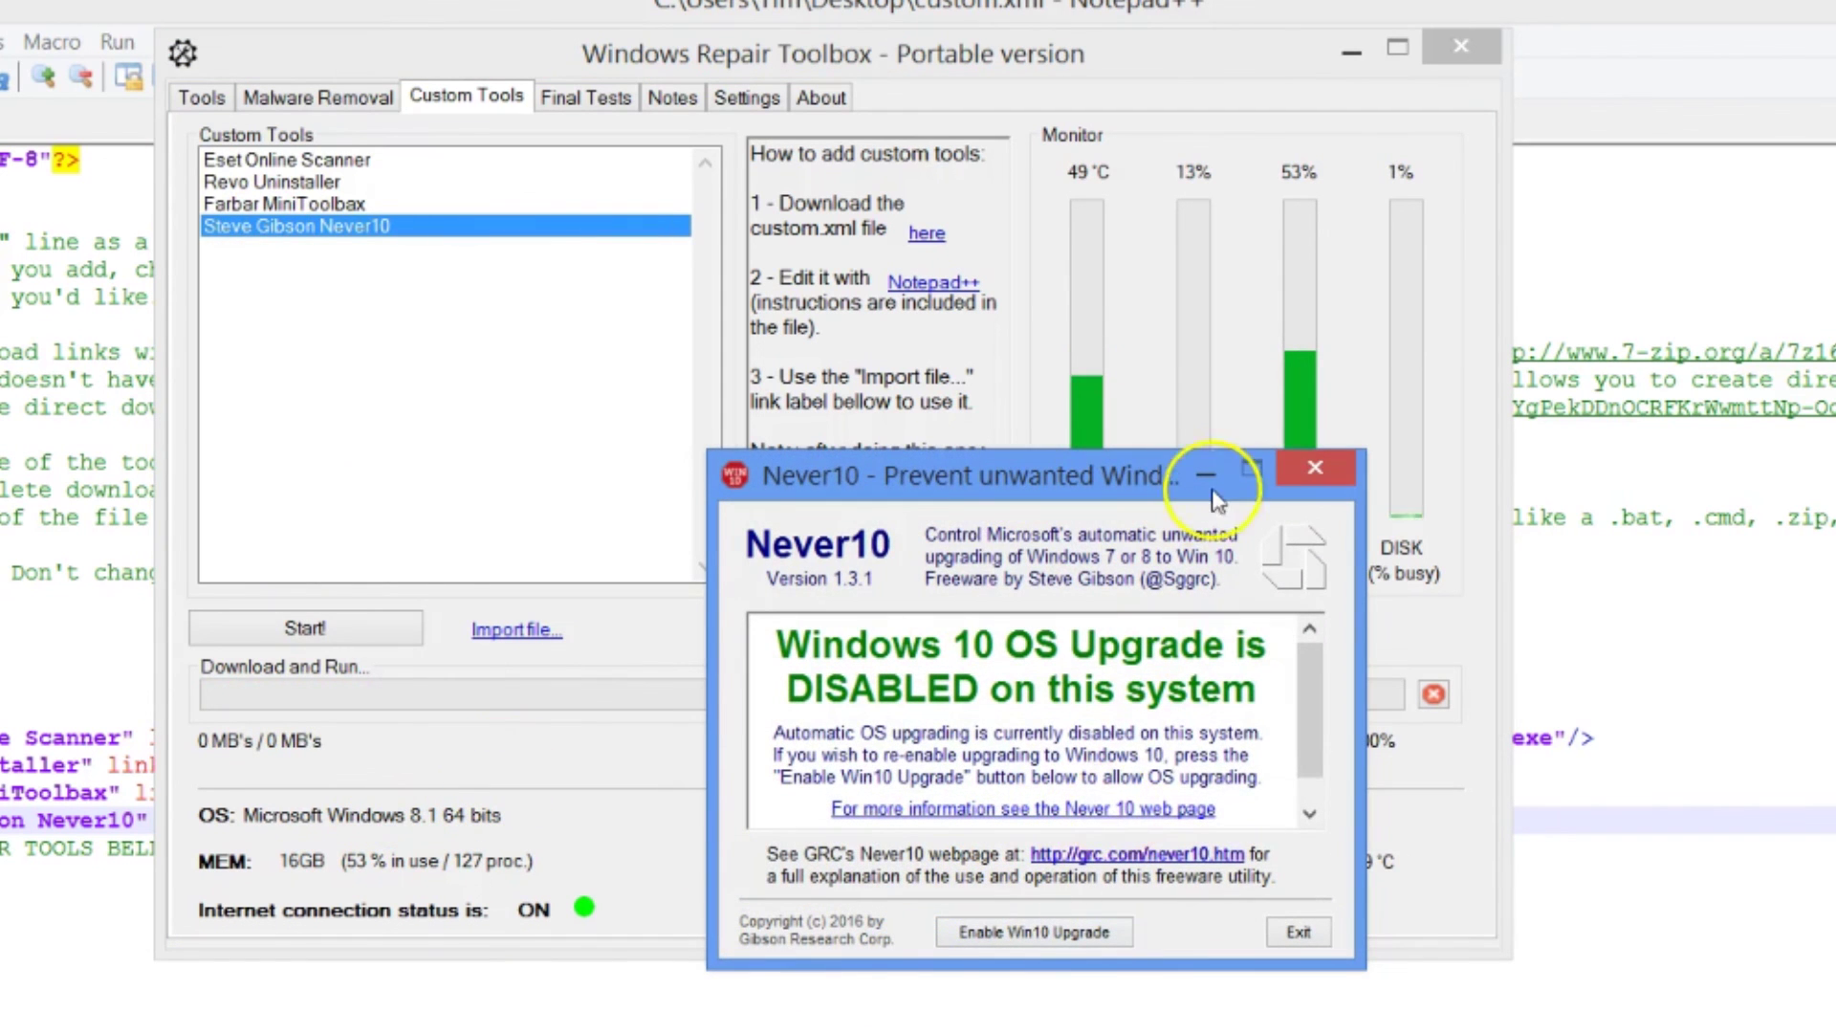
click(1313, 470)
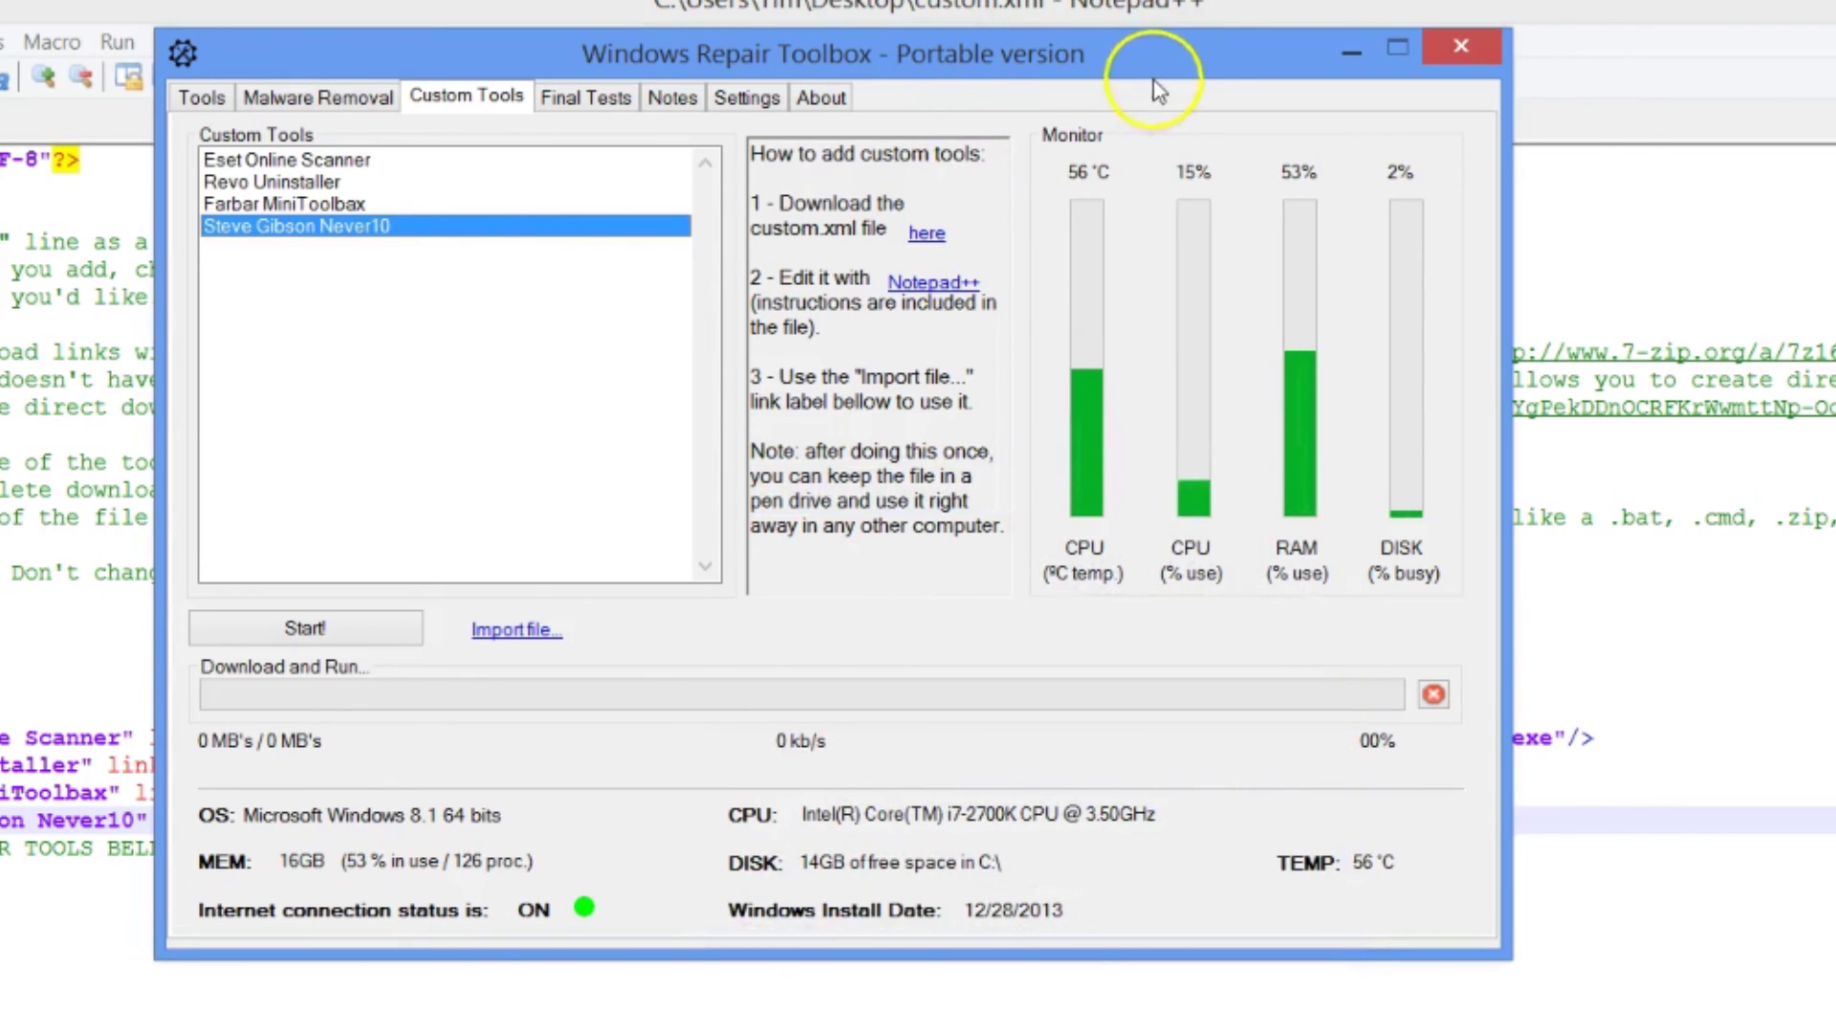
drag(1153, 81, 1307, 67)
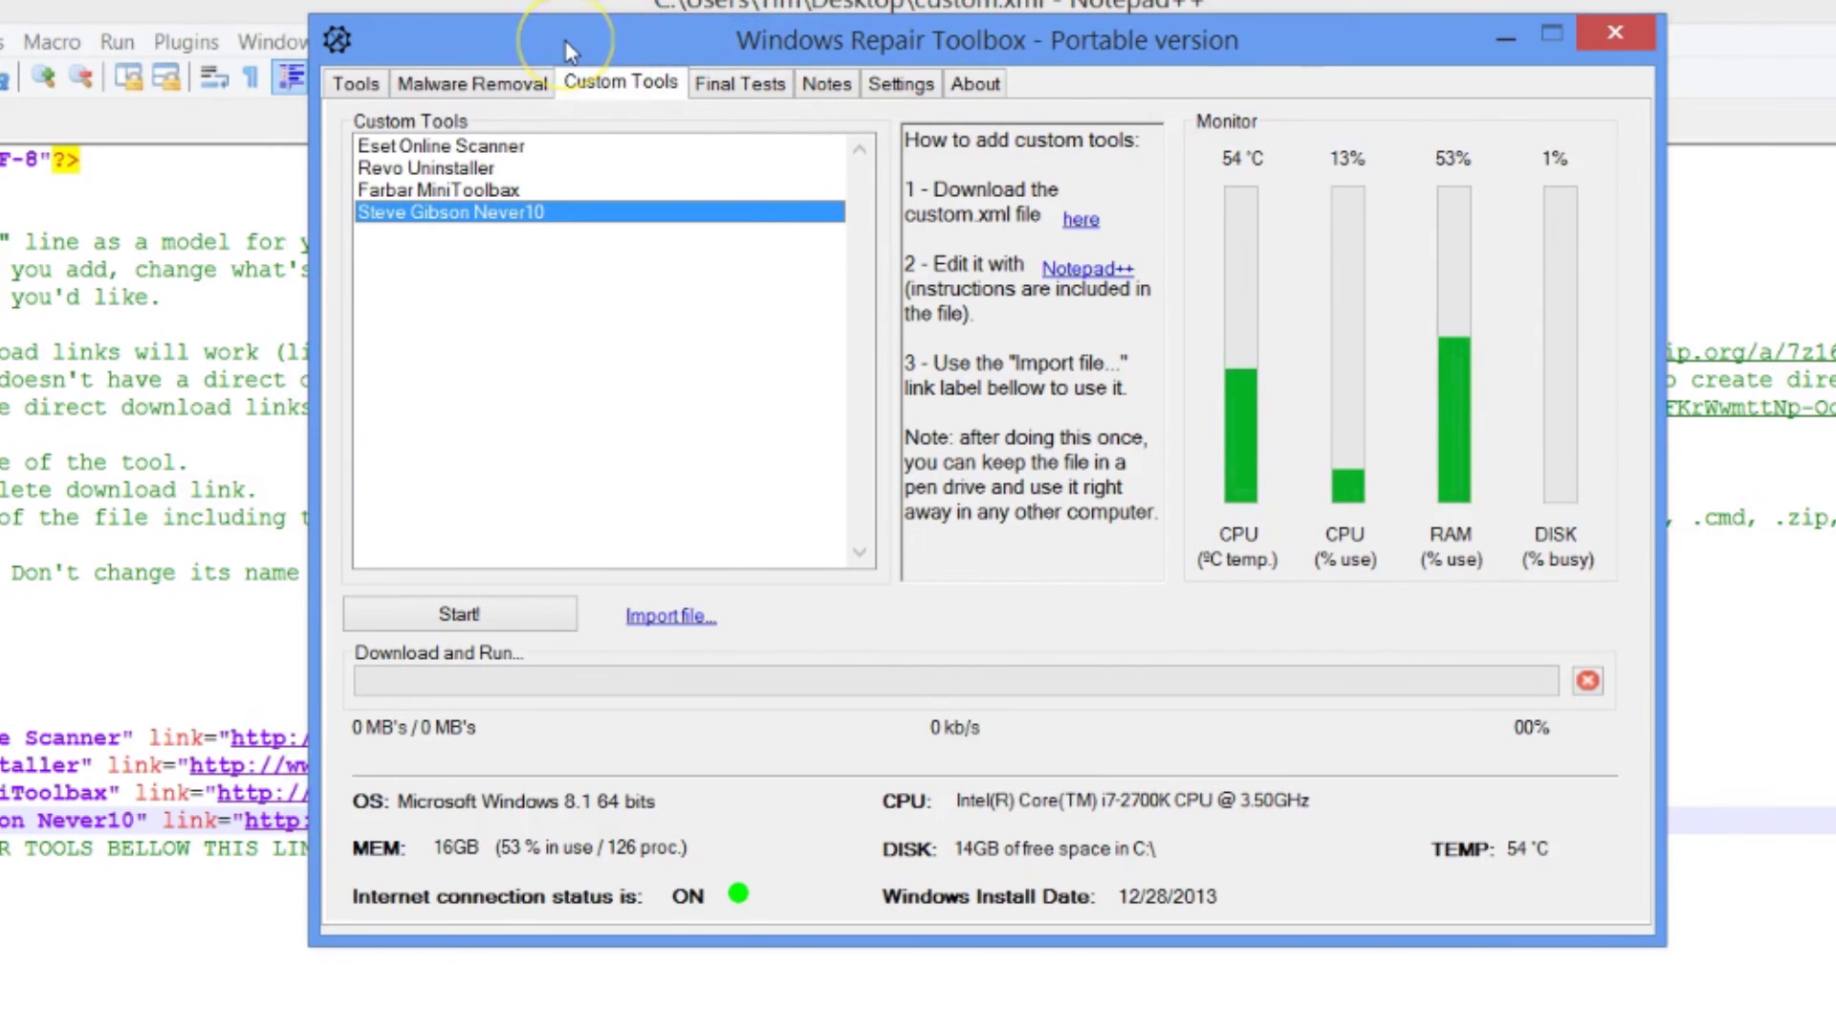
click(966, 53)
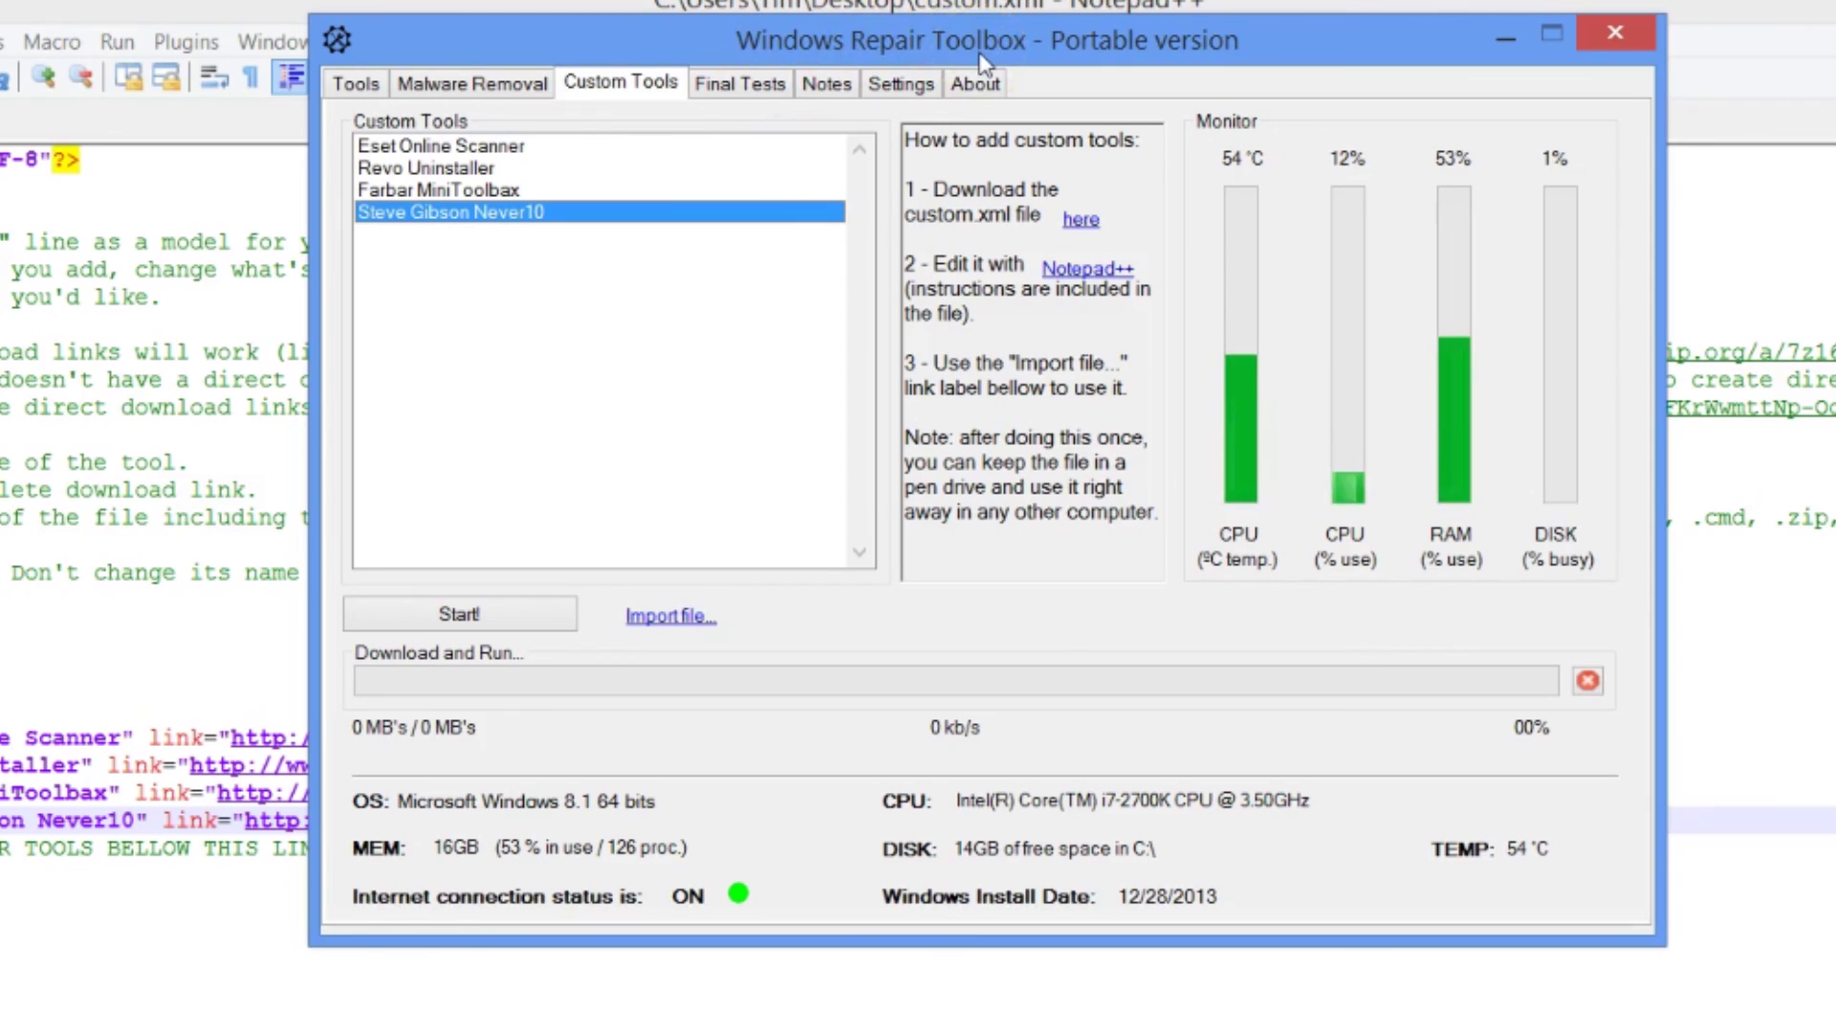
click(604, 81)
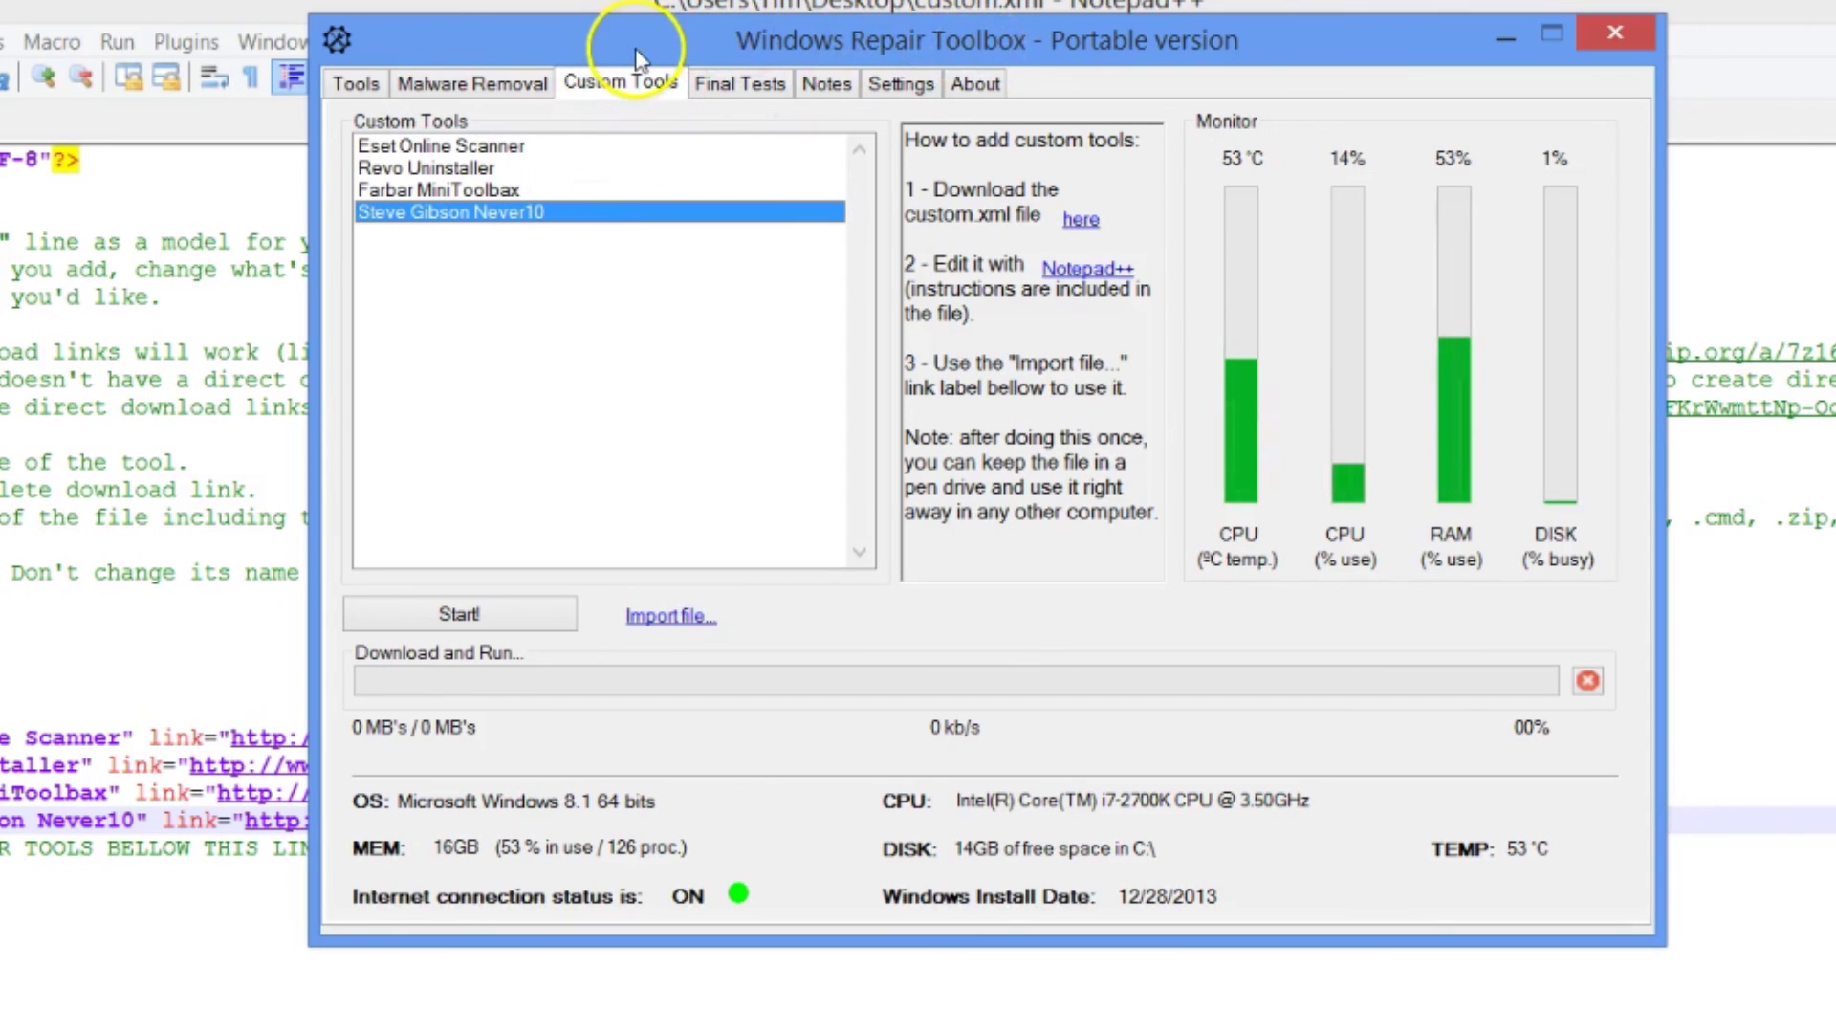
click(559, 281)
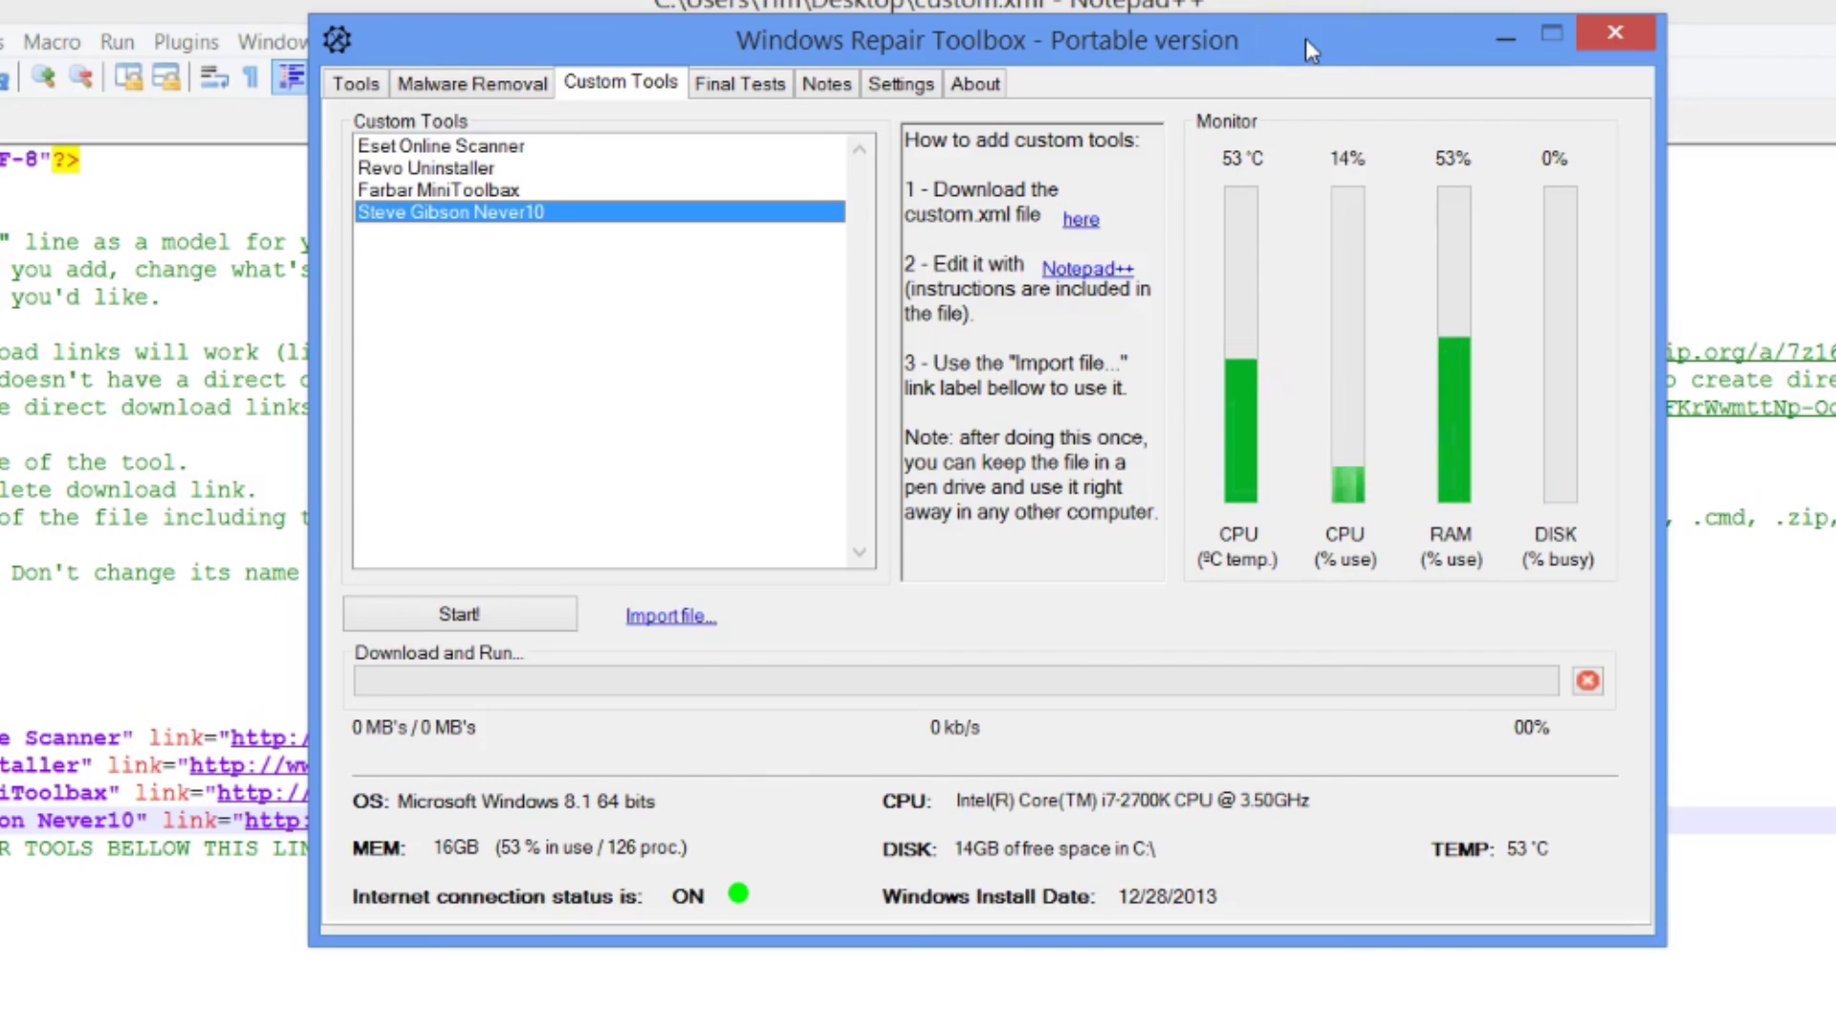
click(446, 82)
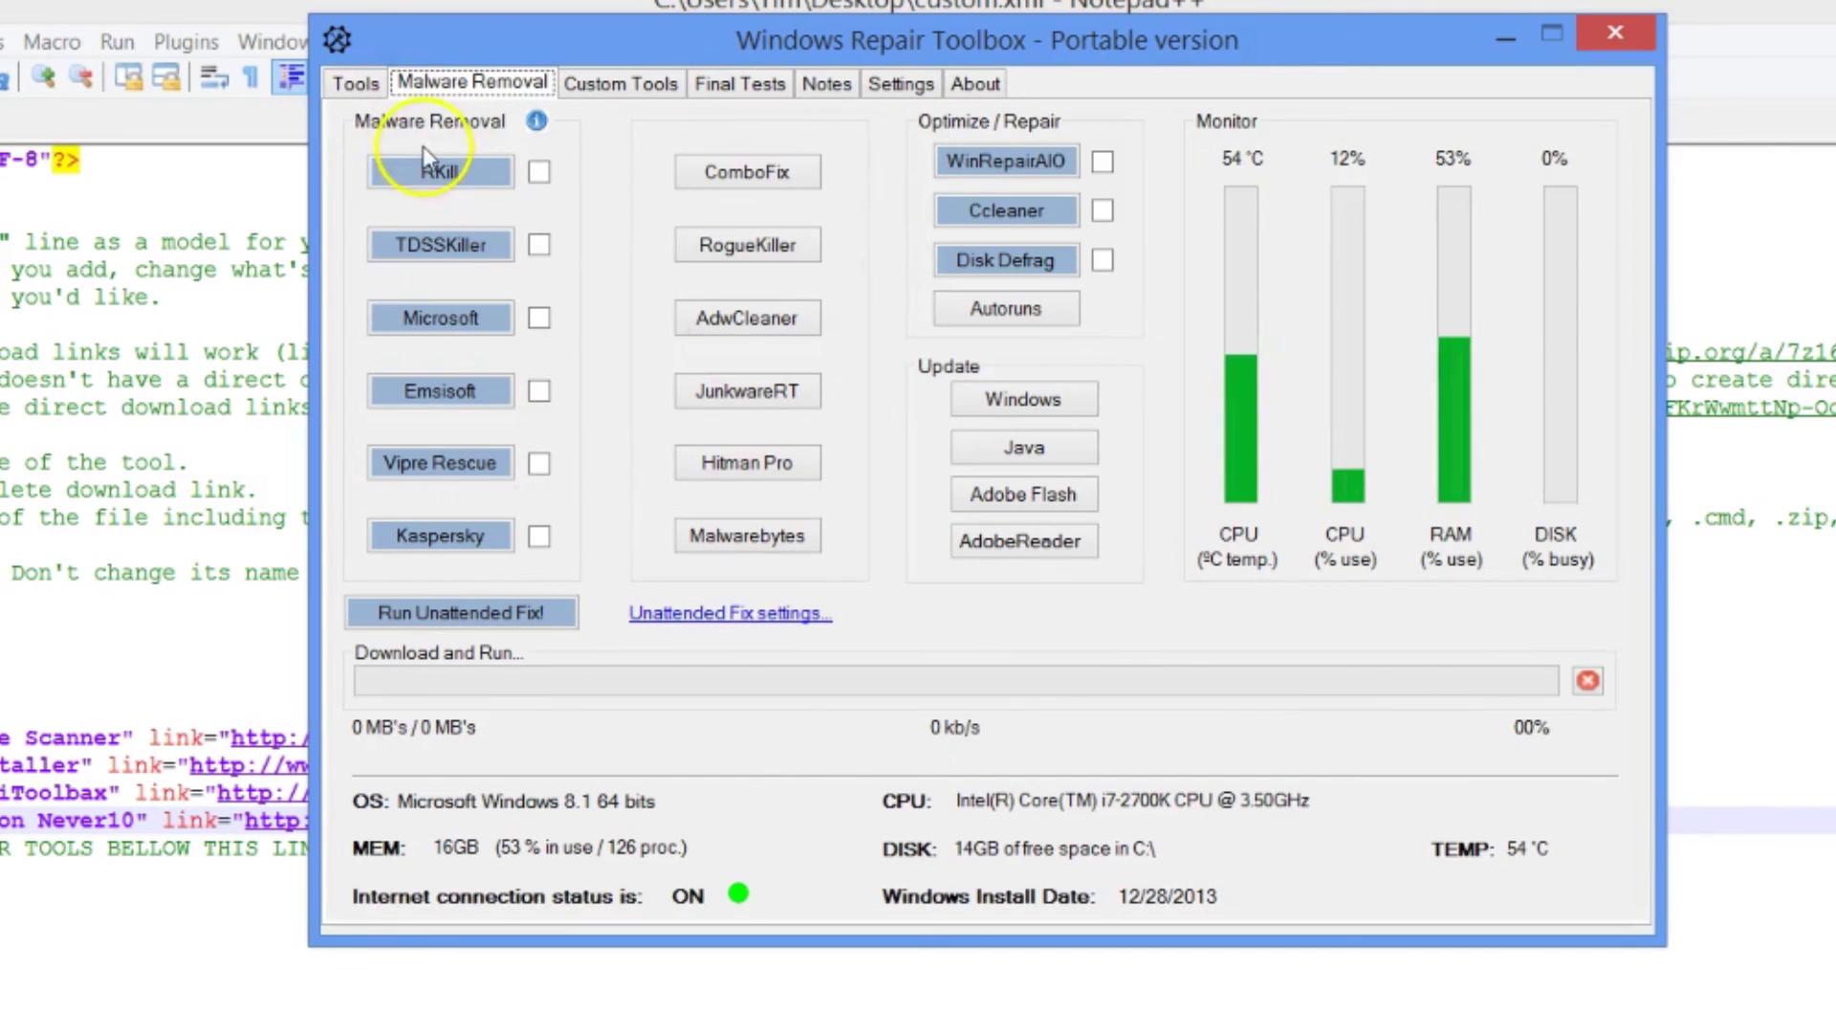
click(620, 83)
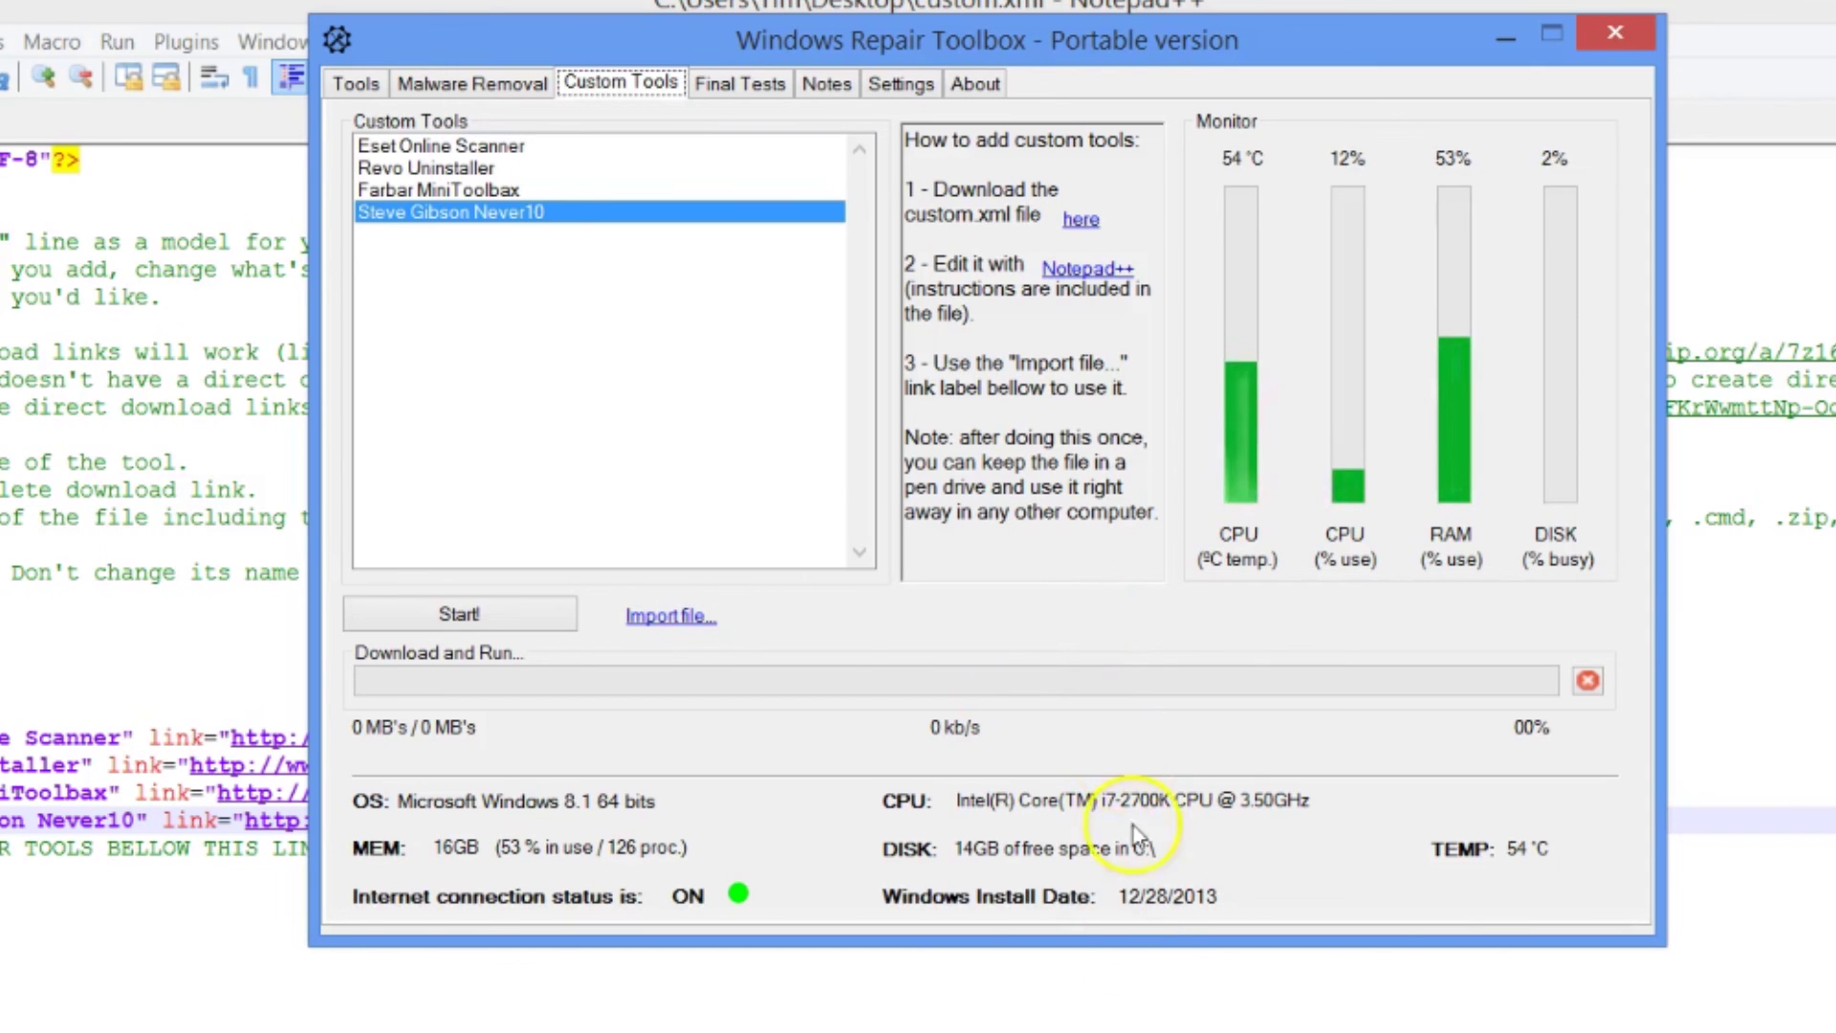
drag(1269, 59, 1159, 27)
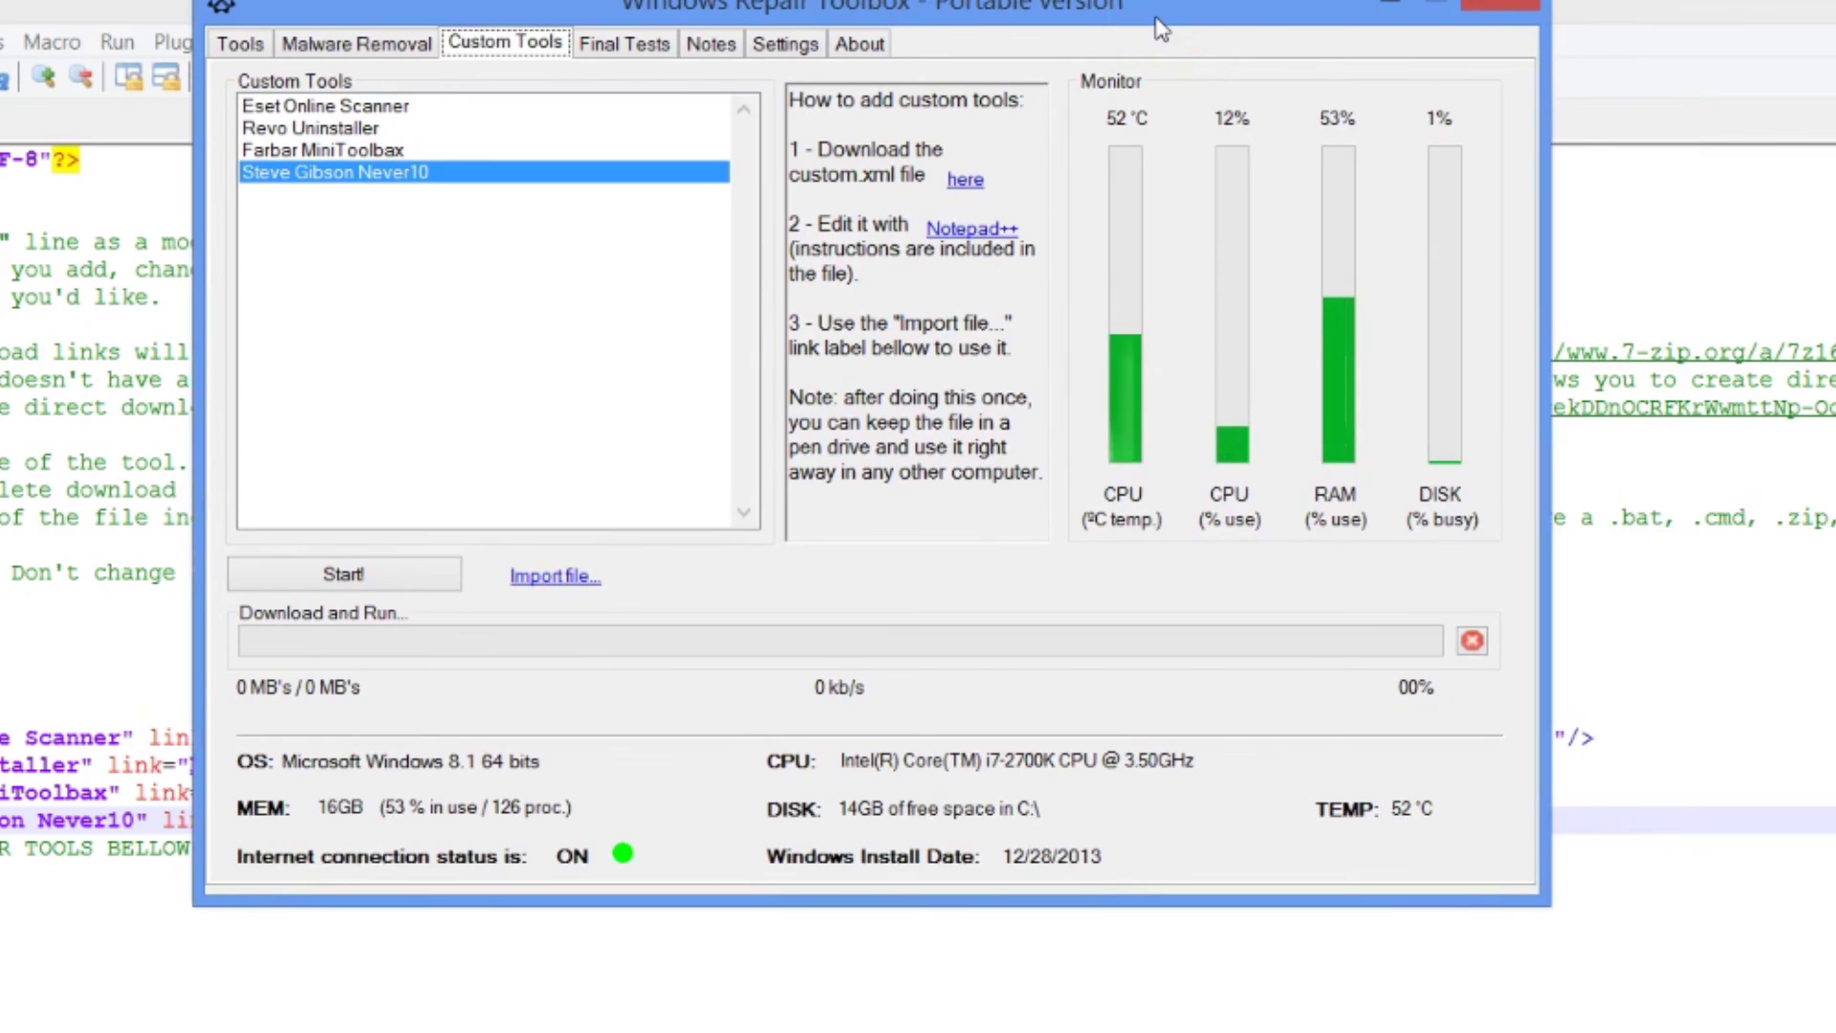